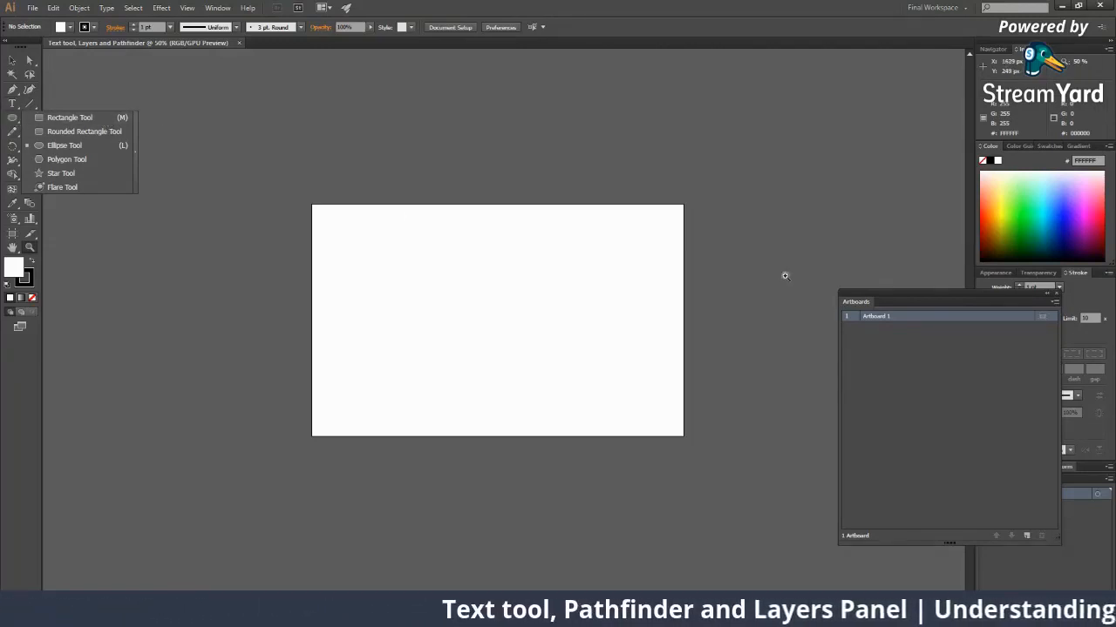
# Move the floating Artboards panel clear of the docked panels and show the variants of the Type tool.
pyautogui.moveTo(983, 302)
pyautogui.mouseDown()
pyautogui.moveTo(934, 277)
pyautogui.moveTo(800, 149)
pyautogui.moveTo(844, 127)
pyautogui.mouseUp()
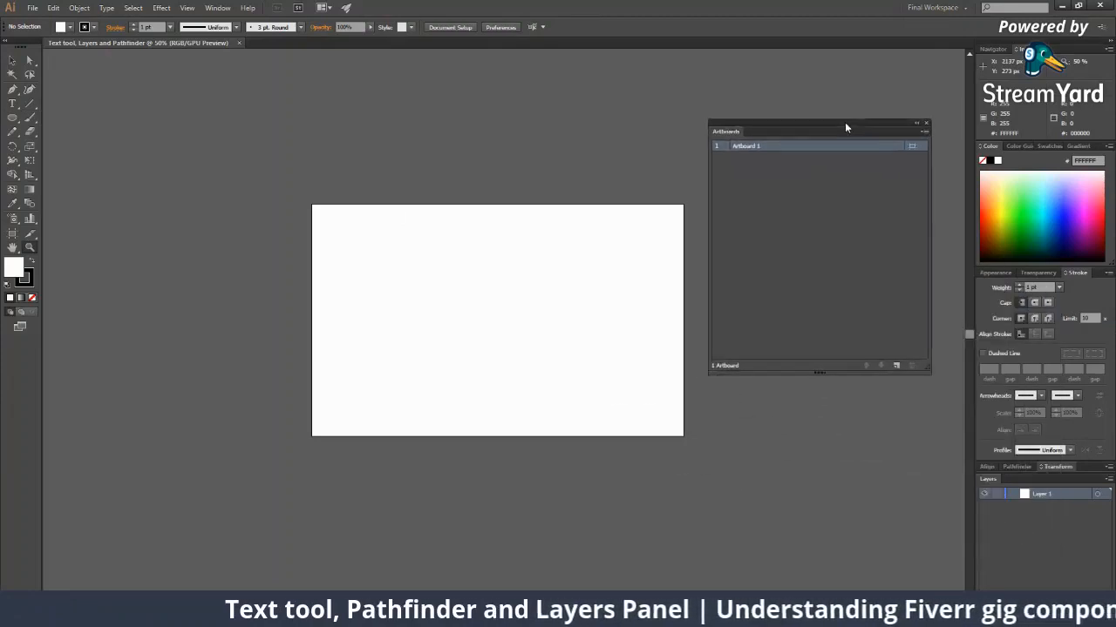
pyautogui.click(13, 104)
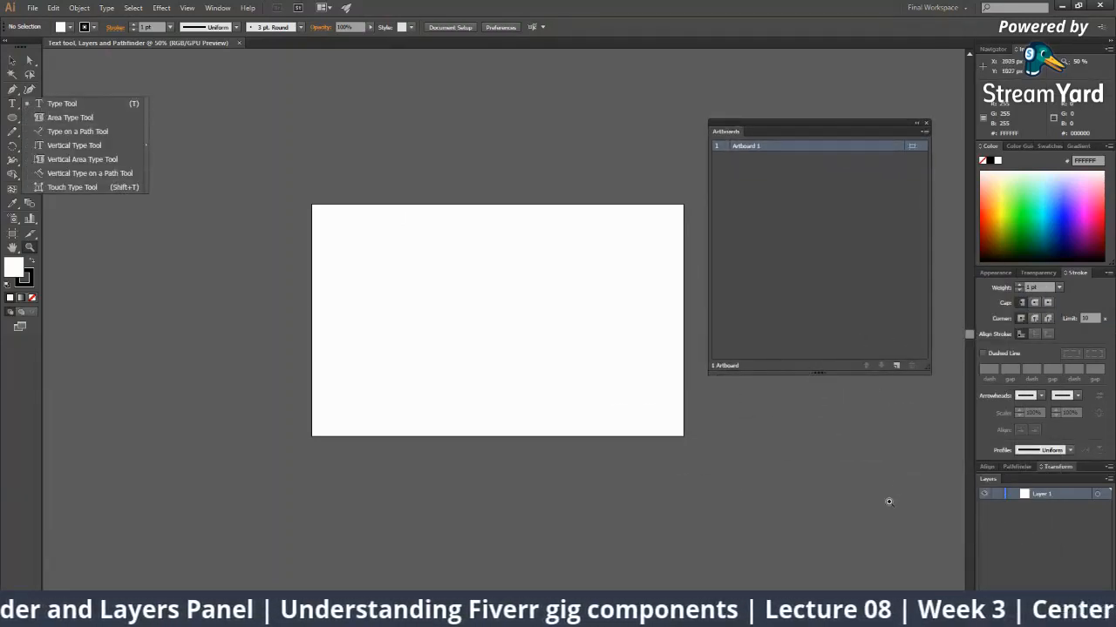
pyautogui.click(12, 105)
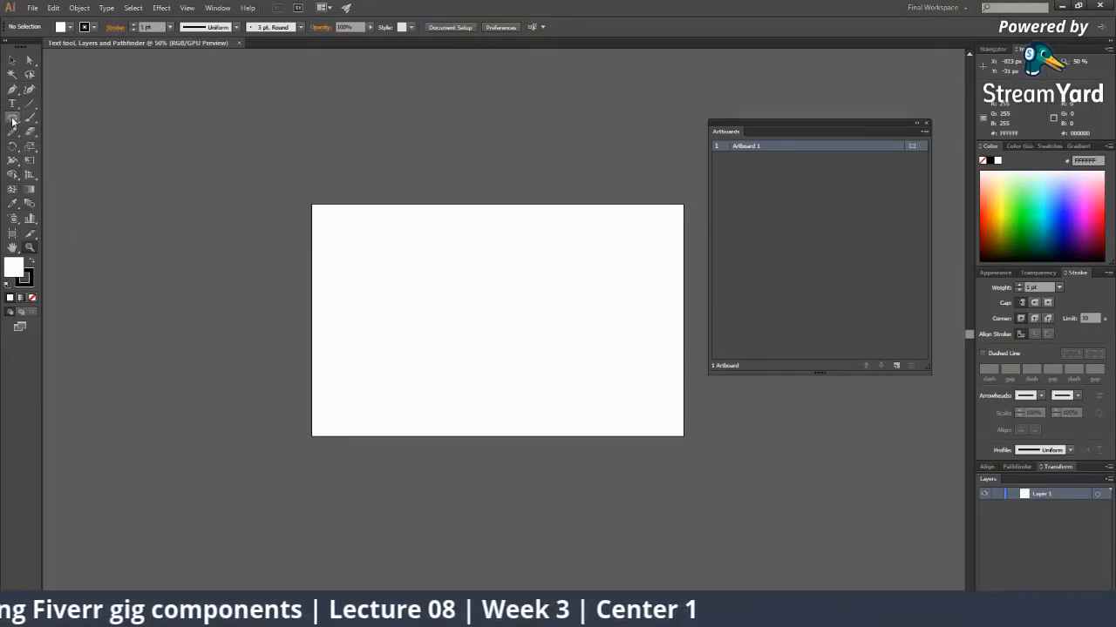
# Activate the Rectangle tool and set the fill to bright green 76FF0C.
pyautogui.click(12, 120)
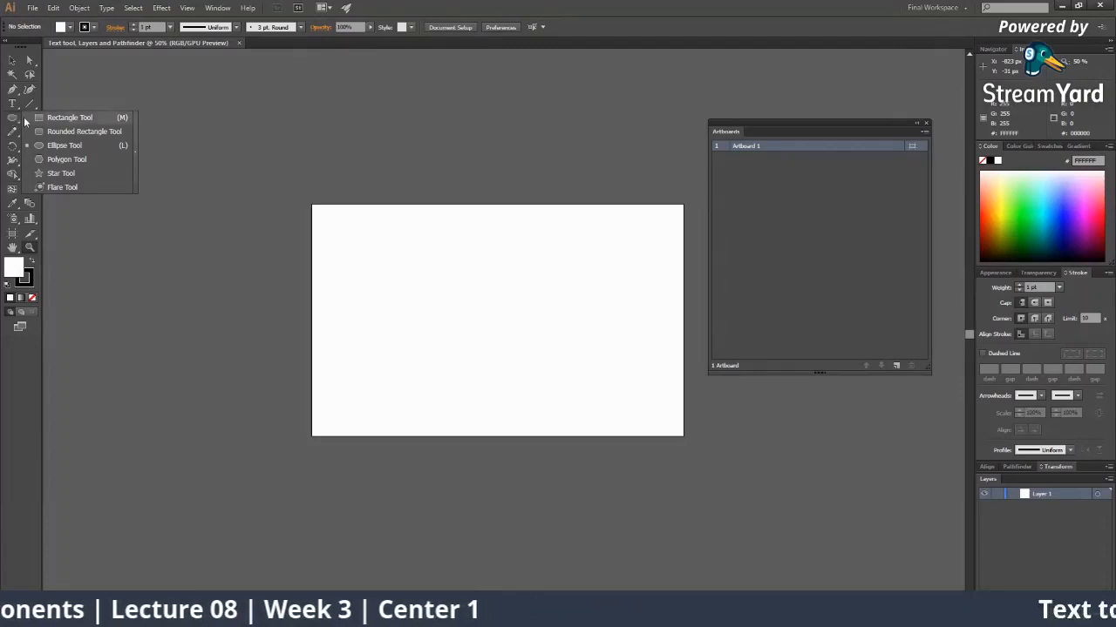
pyautogui.click(69, 120)
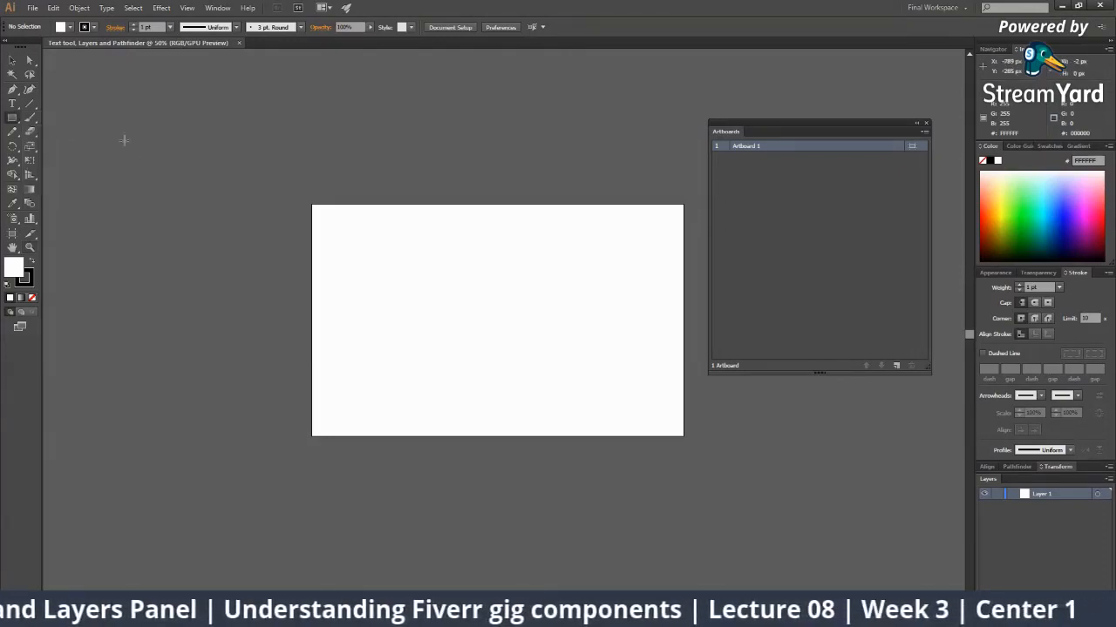
pyautogui.click(1002, 216)
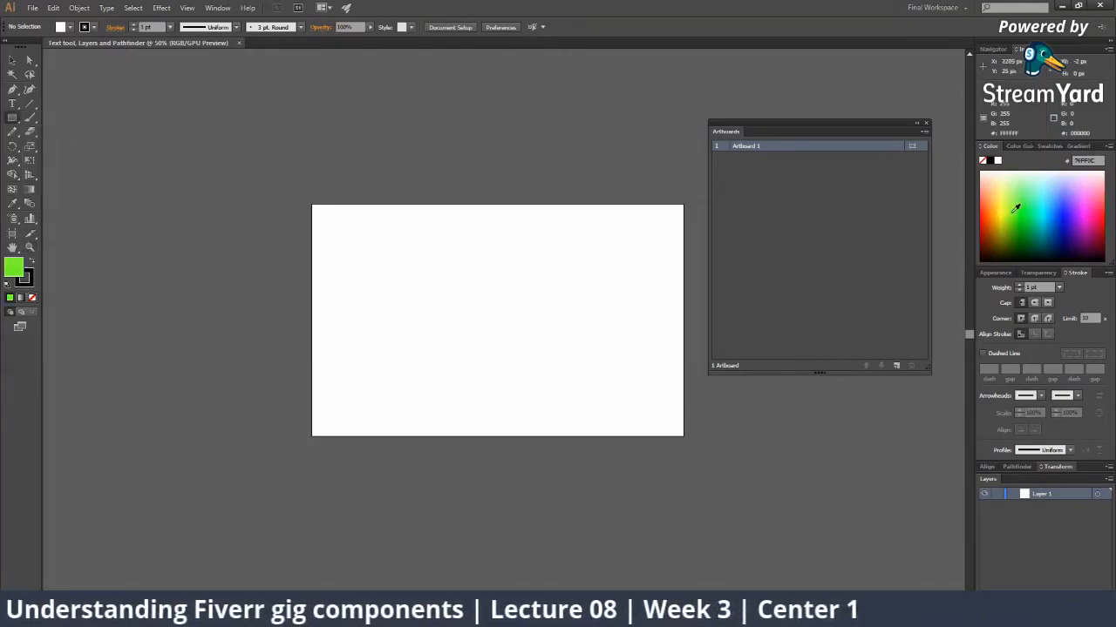
# Draw a freehand green rectangle about 722 by 384 px on the artboard and delete it.
pyautogui.moveTo(401, 233); pyautogui.dragTo(611, 343)
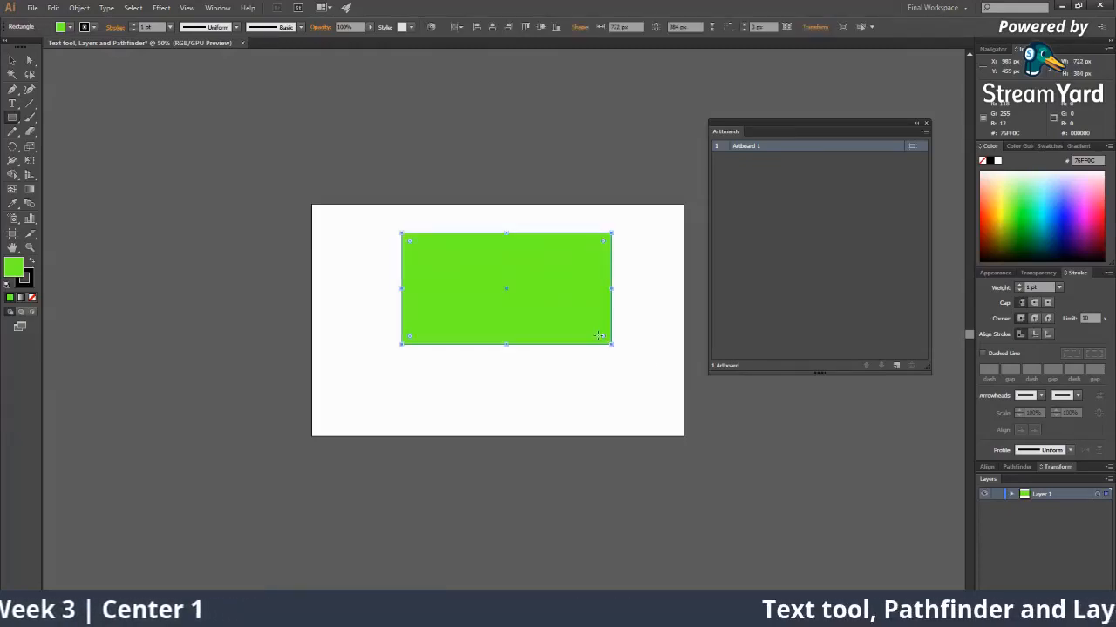
pyautogui.press('Delete')
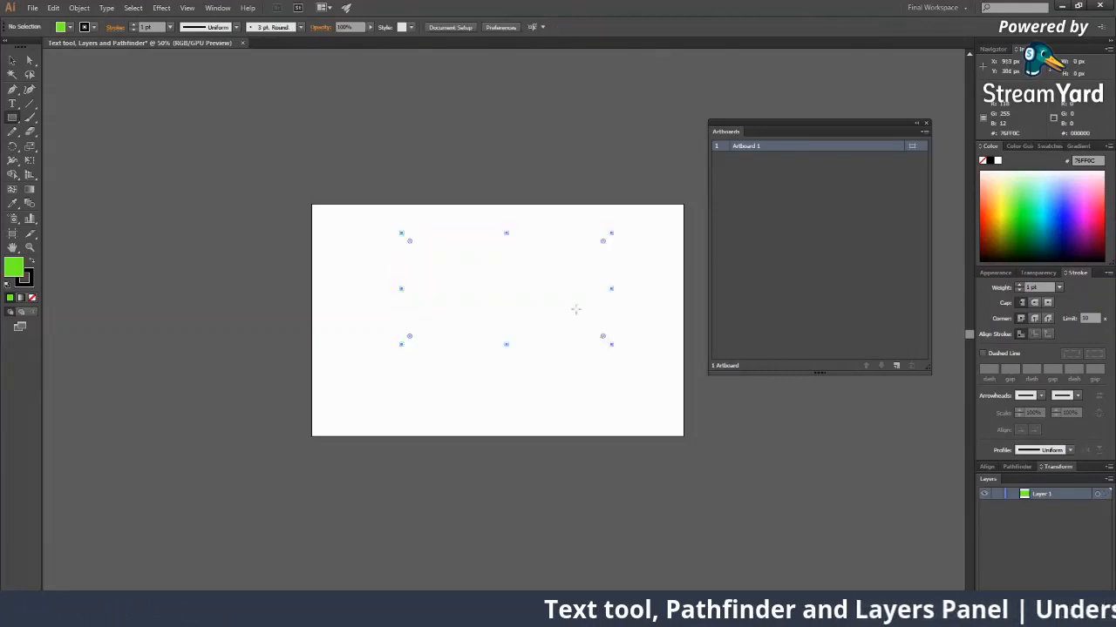
pyautogui.moveTo(496, 261)
pyautogui.mouseDown()
pyautogui.moveTo(555, 321)
pyautogui.moveTo(498, 273)
pyautogui.mouseUp()
pyautogui.press('Delete')
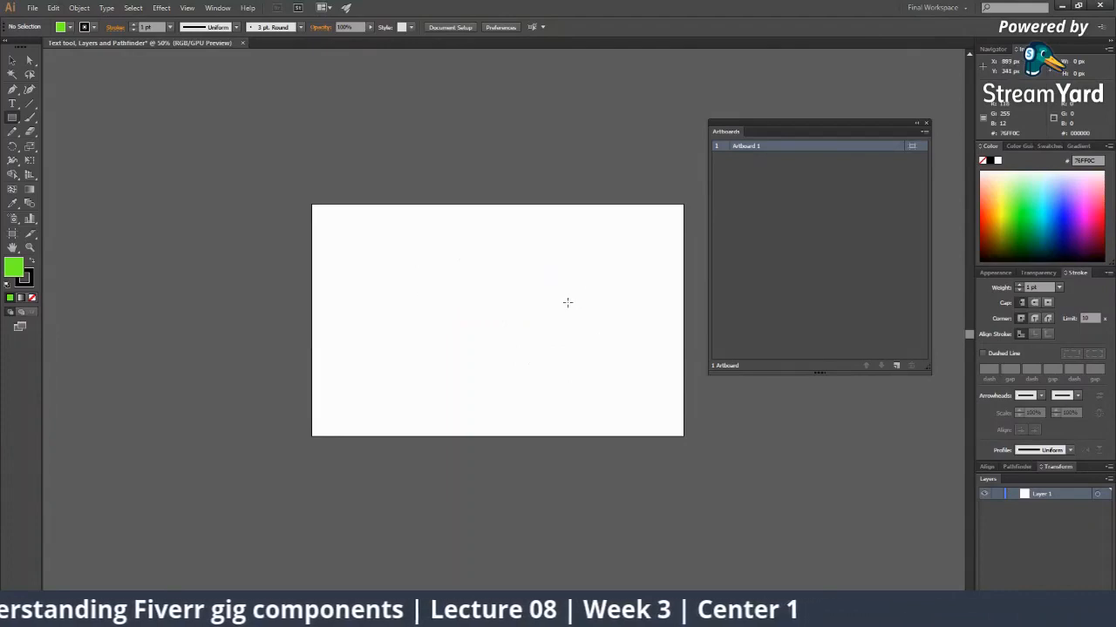
# Create a rectangle exactly 600 px wide and 400 px high, and move it toward the middle of the artboard.
pyautogui.click(497, 274)
pyautogui.moveTo(578, 278)
pyautogui.mouseDown()
pyautogui.moveTo(521, 278)
pyautogui.moveTo(574, 258)
pyautogui.mouseUp()
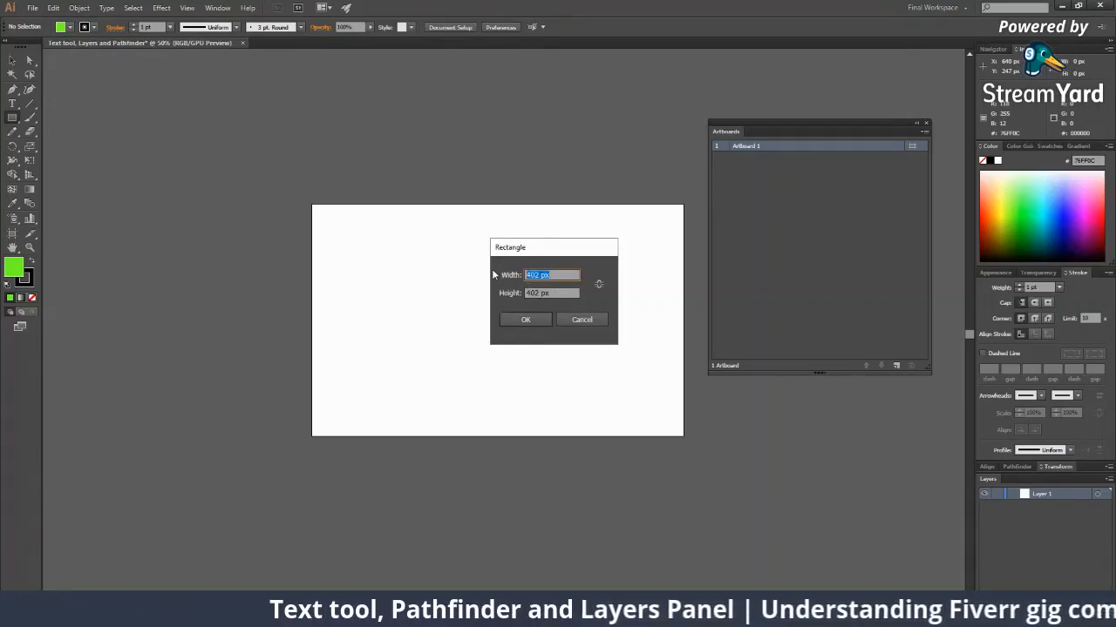
pyautogui.write('600')
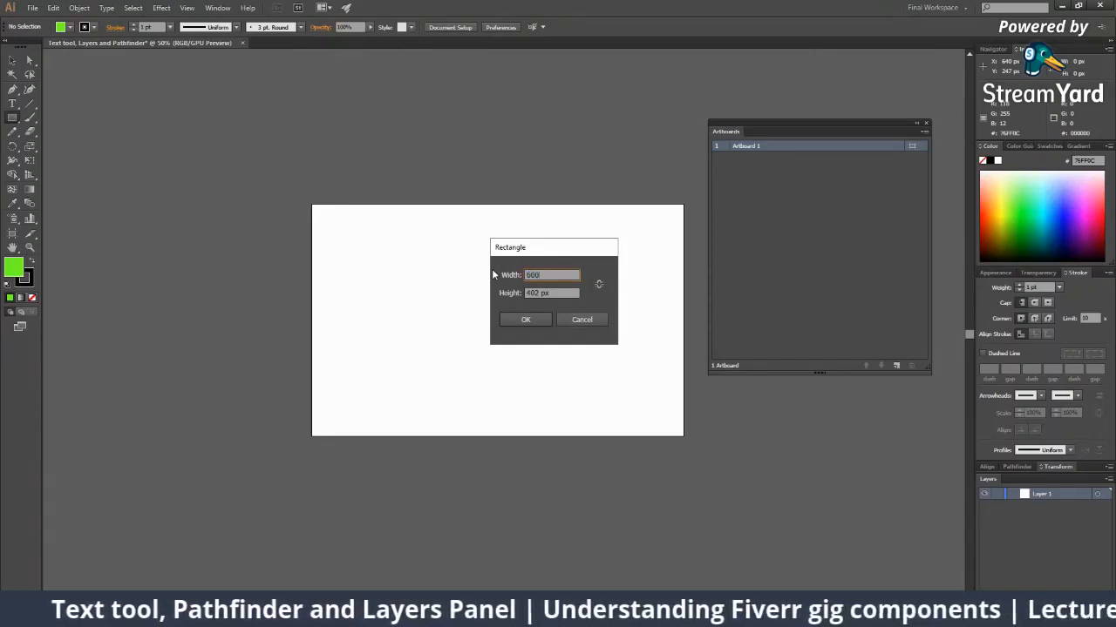
pyautogui.press('Tab')
pyautogui.write('400')
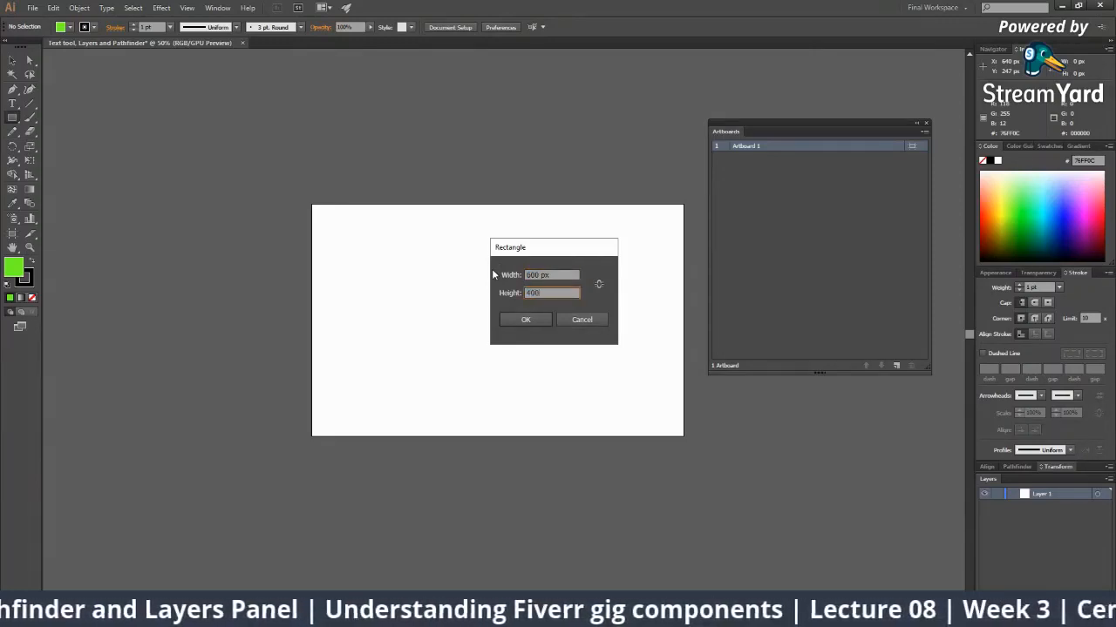
pyautogui.click(519, 320)
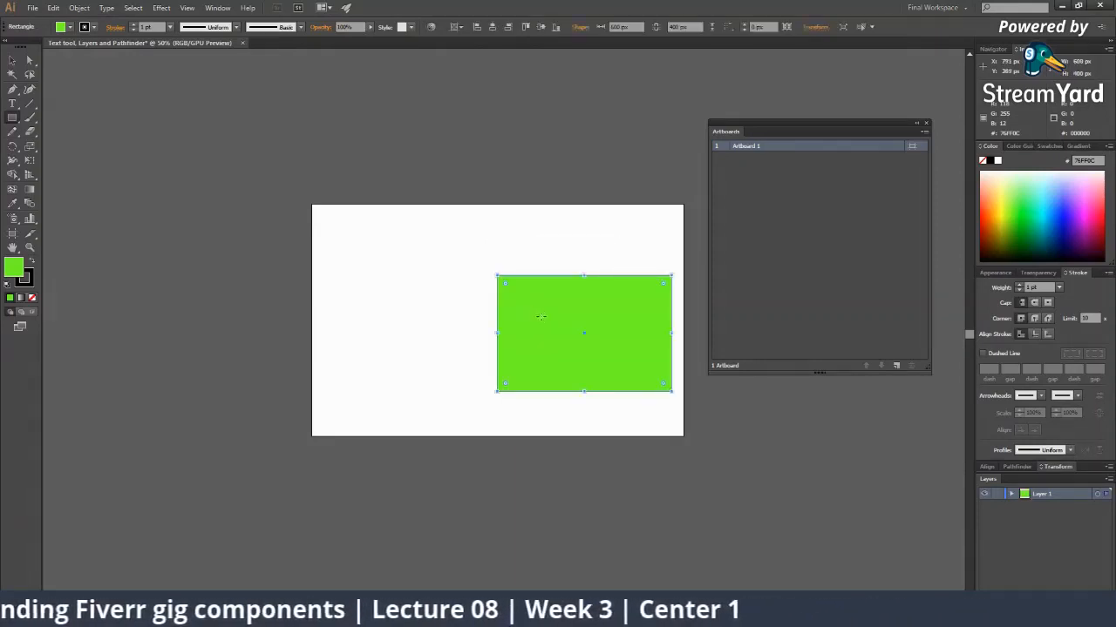
pyautogui.press('v')
pyautogui.moveTo(550, 319); pyautogui.dragTo(475, 307)
pyautogui.click(528, 227)
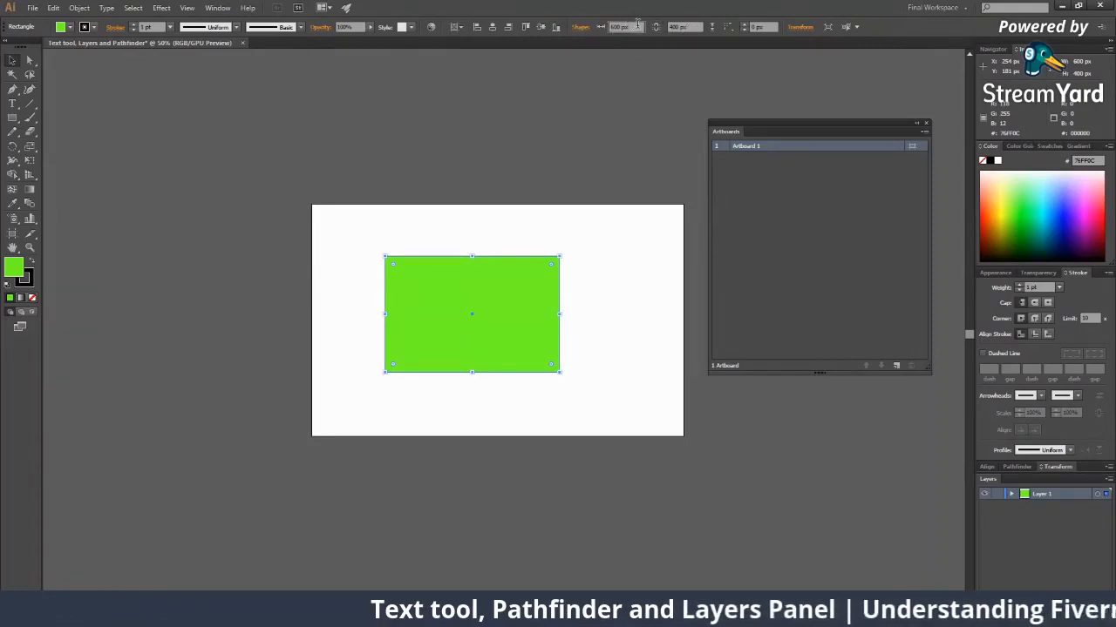
# Inspect the rectangle's height, shape properties and transform options.
pyautogui.click(680, 27)
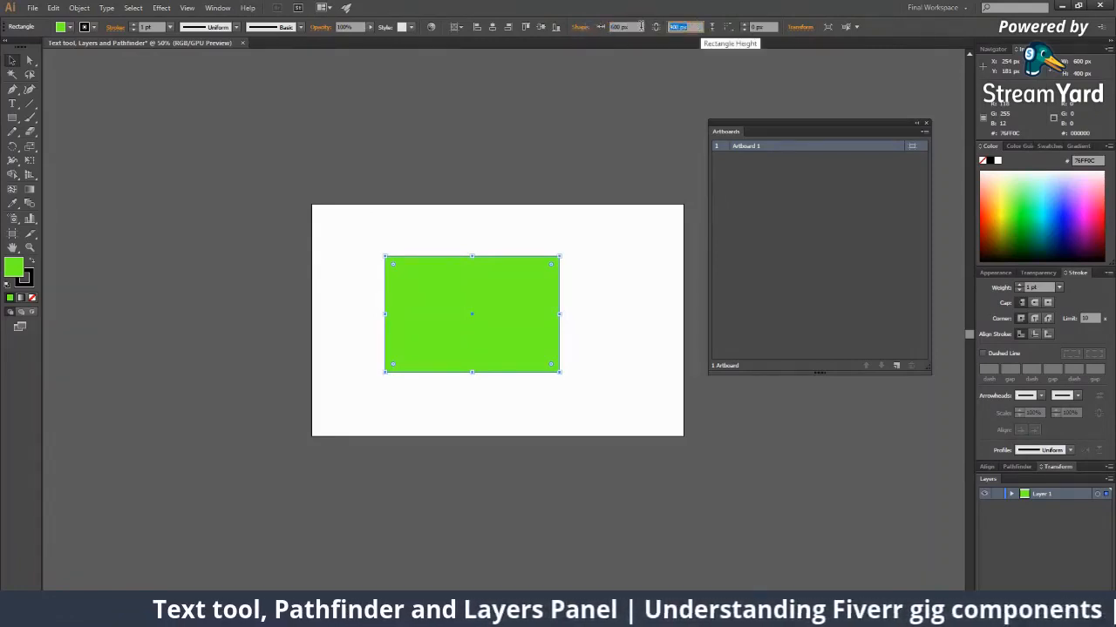
pyautogui.click(580, 27)
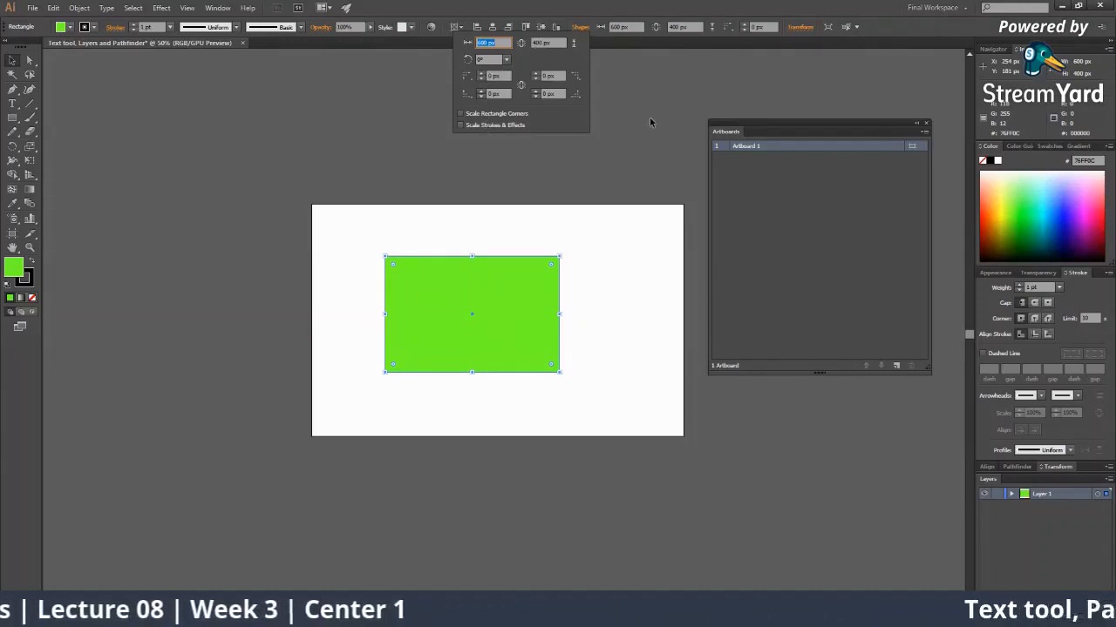
pyautogui.click(804, 28)
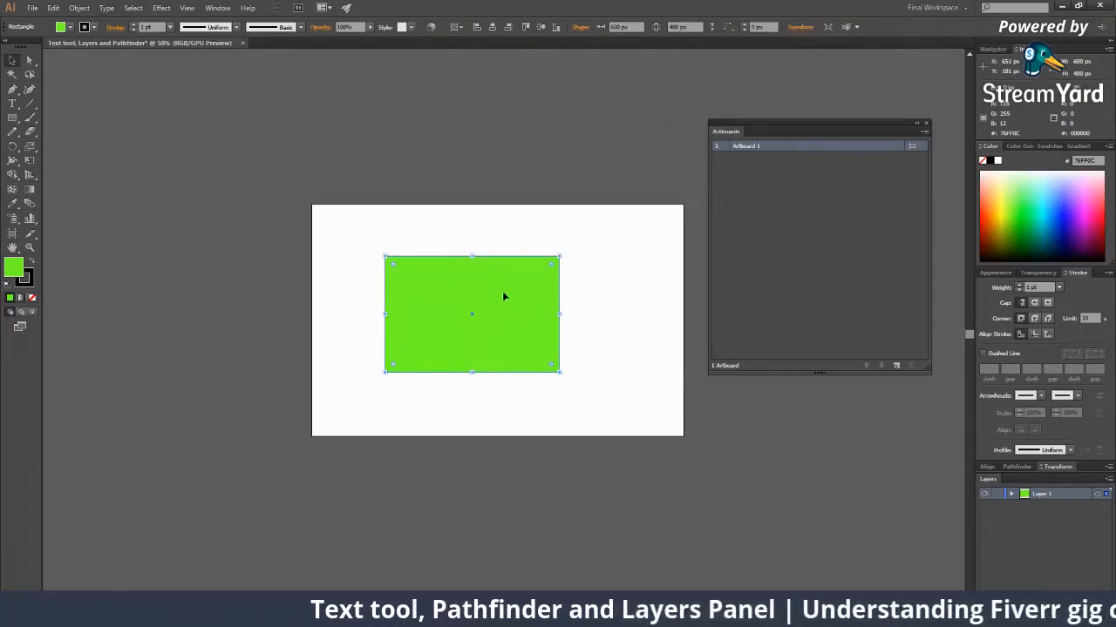
# Move the green rectangle to the artboard's left half and scale it down proportionally to about 412 by 275 px.
pyautogui.moveTo(503, 295); pyautogui.dragTo(527, 289)
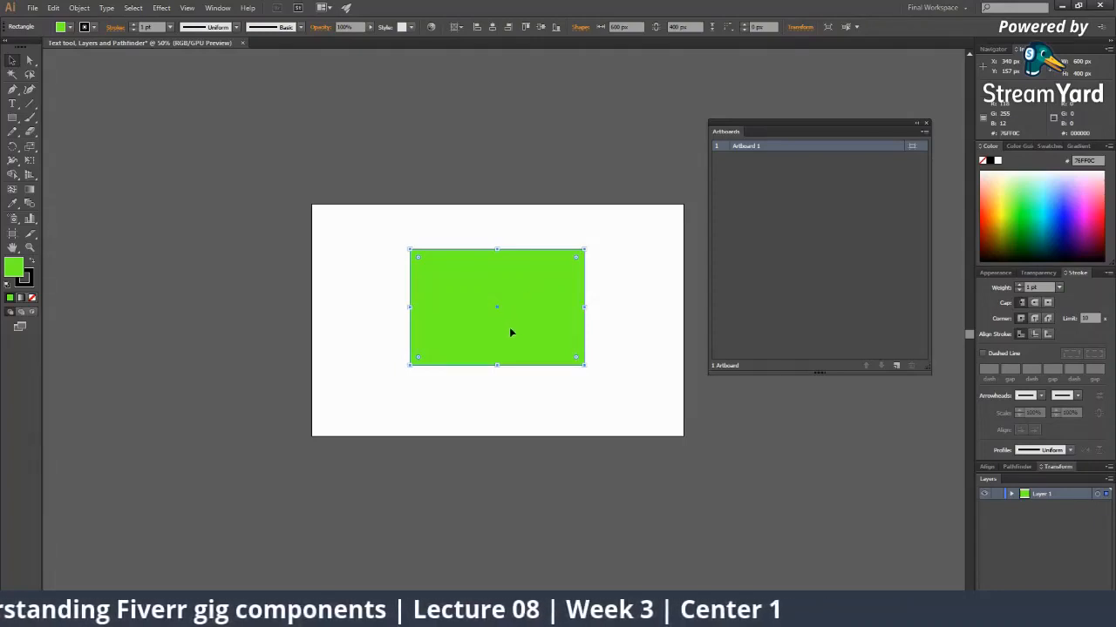
pyautogui.moveTo(511, 332); pyautogui.dragTo(450, 332)
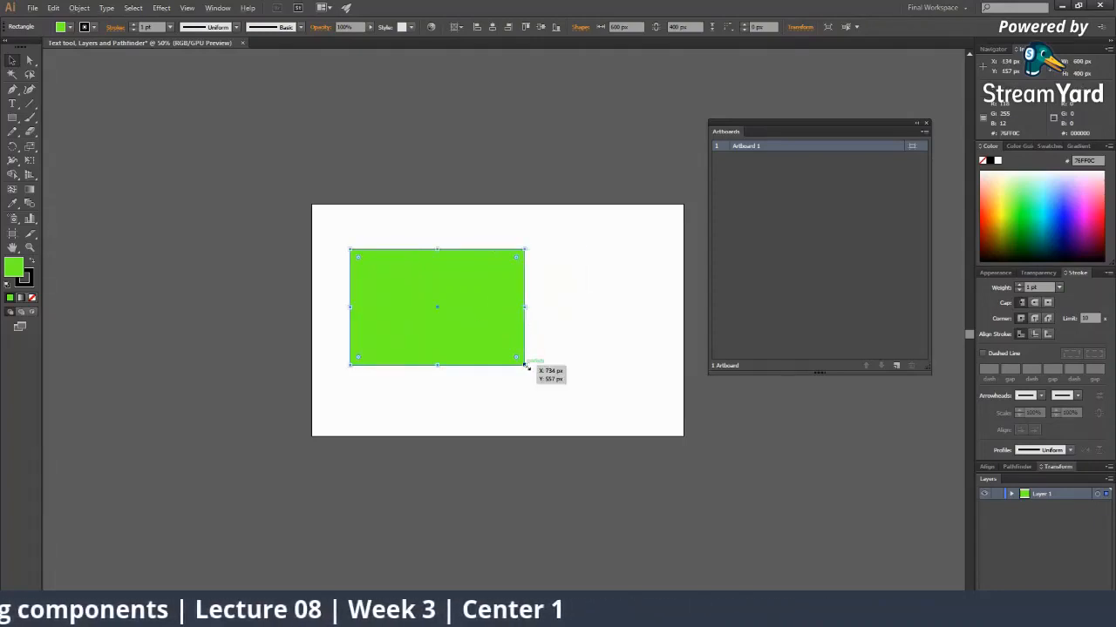
pyautogui.moveTo(525, 365); pyautogui.dragTo(423, 324)
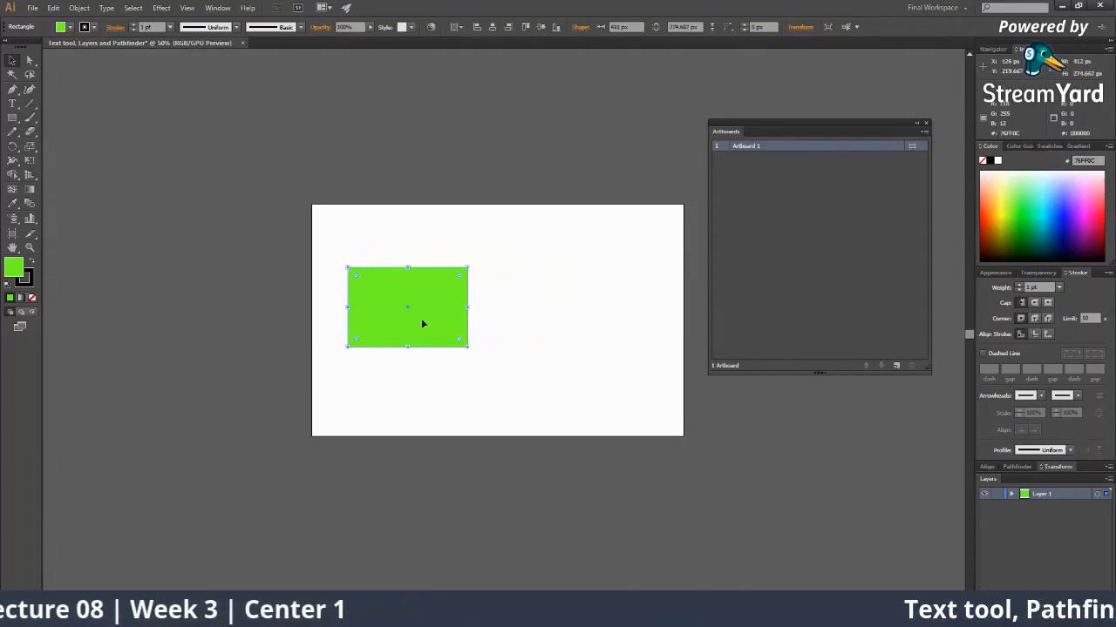
# Draw a rounded rectangle about 431 by 302 px to the right of the existing green rectangle.
pyautogui.rightClick(13, 118)
pyautogui.click(47, 132)
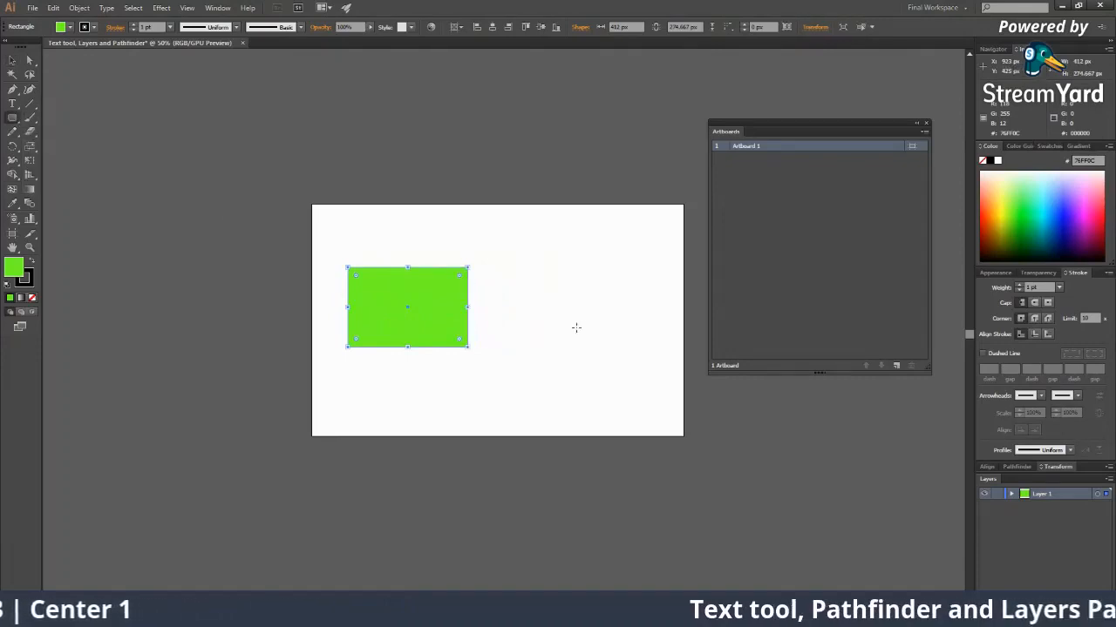
pyautogui.press('z')
pyautogui.click(516, 287)
pyautogui.click(516, 287)
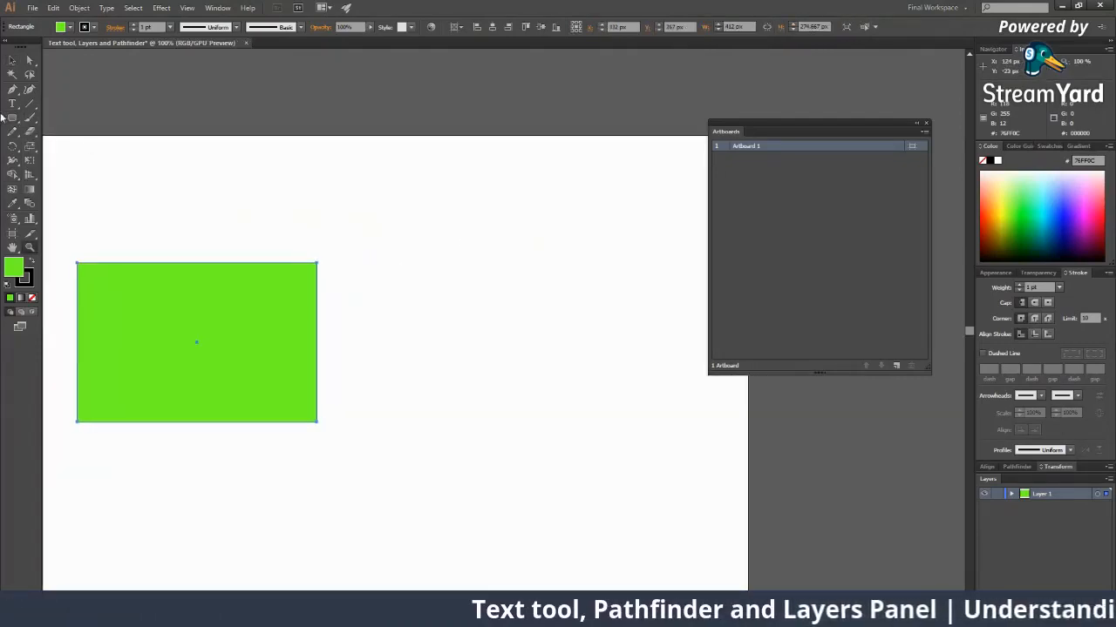
pyautogui.click(18, 119)
pyautogui.moveTo(423, 255); pyautogui.dragTo(674, 431)
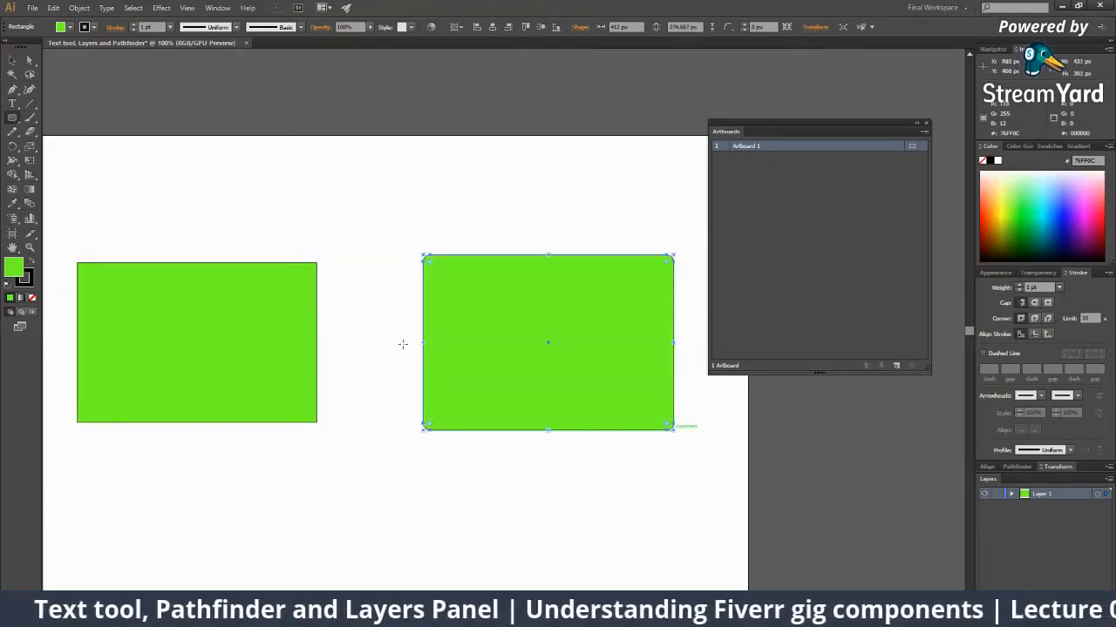
# Select the left rectangle to examine its square corners and live corner widgets beside the rounded shape.
pyautogui.moveTo(401, 344); pyautogui.dragTo(451, 307)
pyautogui.press('v')
pyautogui.click(307, 283)
pyautogui.moveTo(399, 253); pyautogui.dragTo(373, 260)
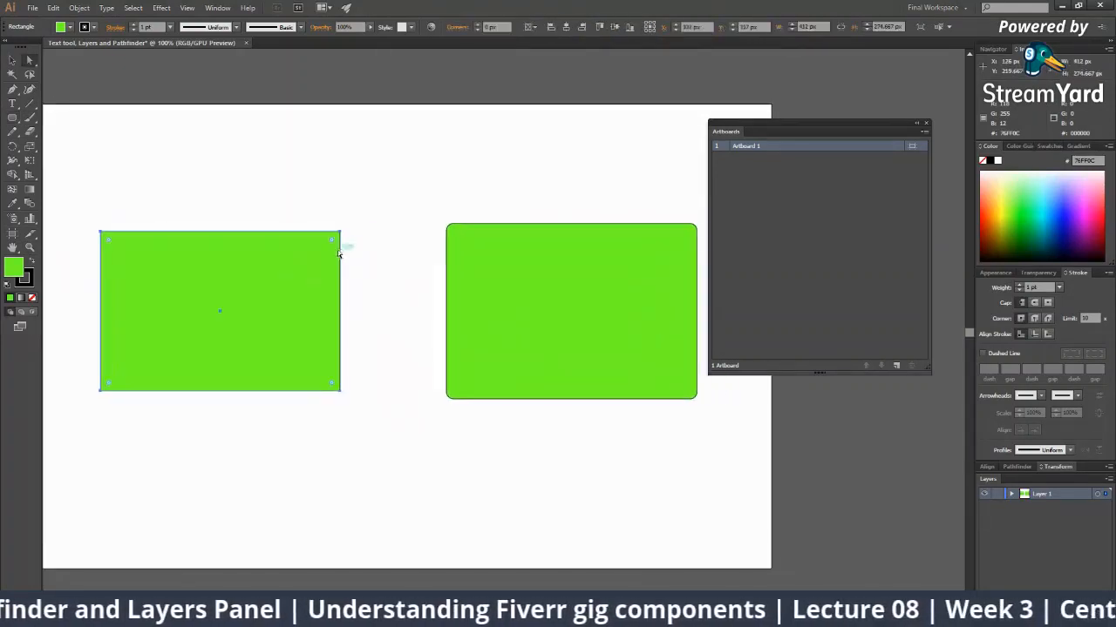
pyautogui.click(384, 245)
# Select the rounded rectangle and adjust its live corners to a corner radius of 0 px.
pyautogui.click(531, 253)
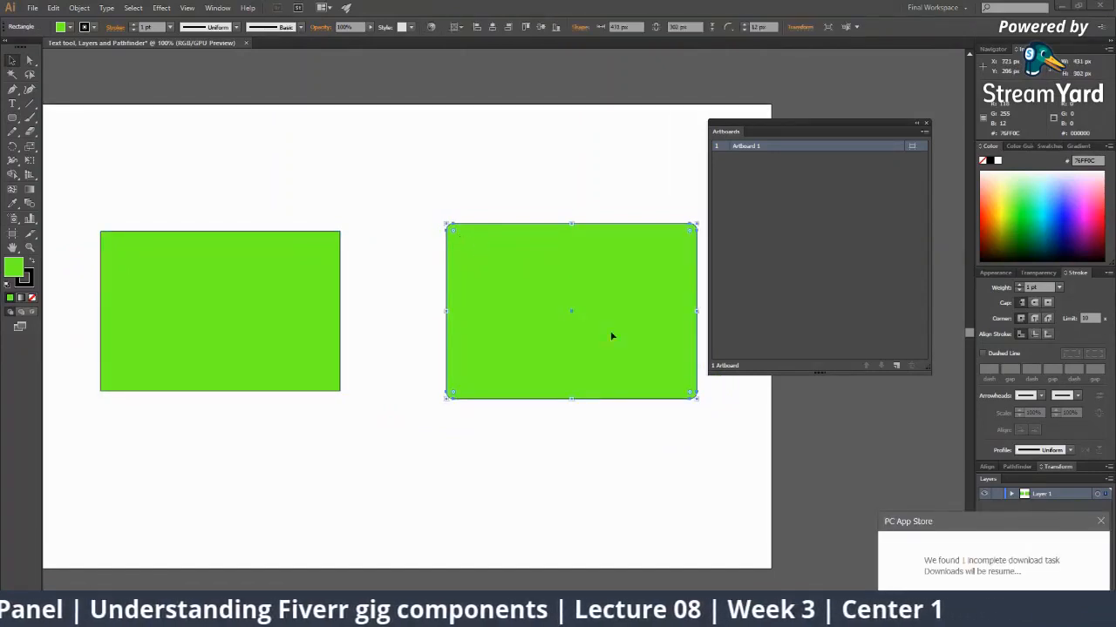
pyautogui.click(1101, 521)
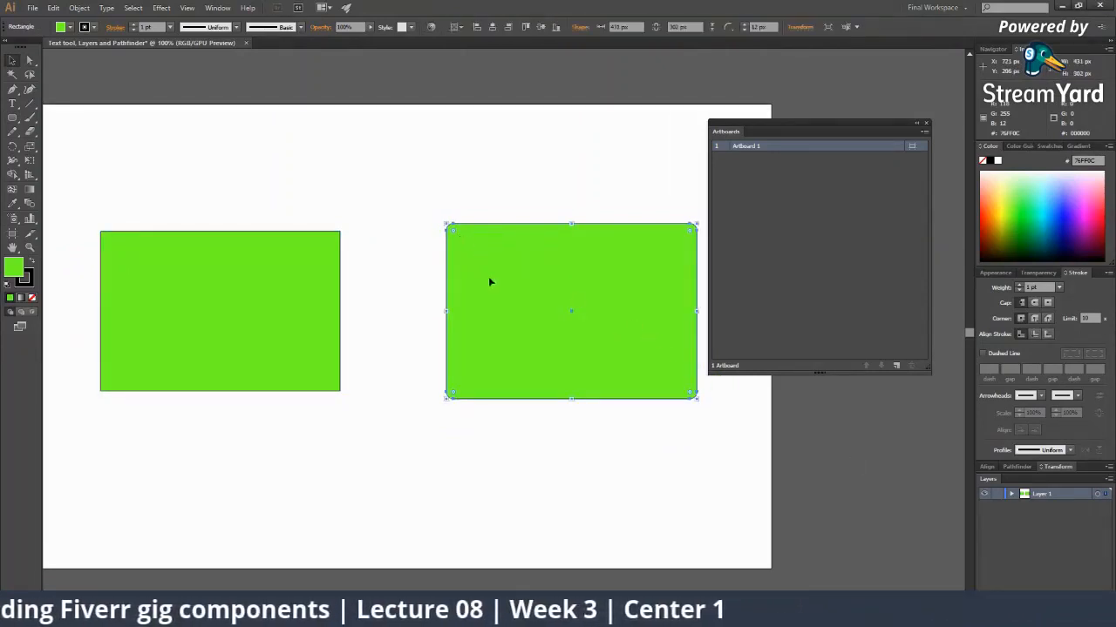
pyautogui.moveTo(456, 237); pyautogui.dragTo(490, 260)
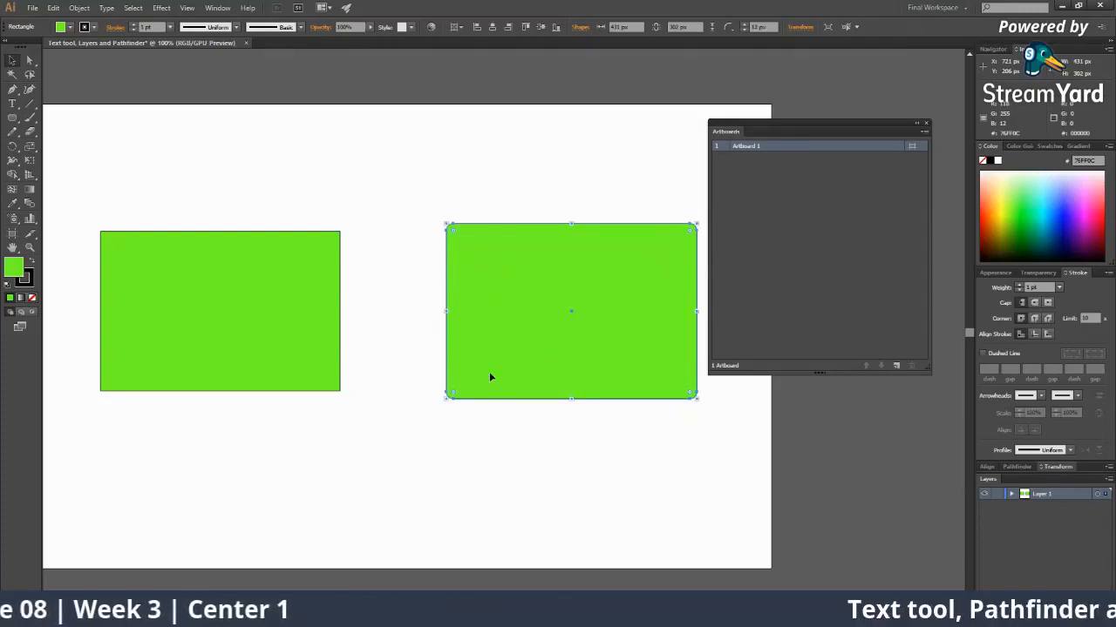
pyautogui.moveTo(454, 393); pyautogui.dragTo(411, 342)
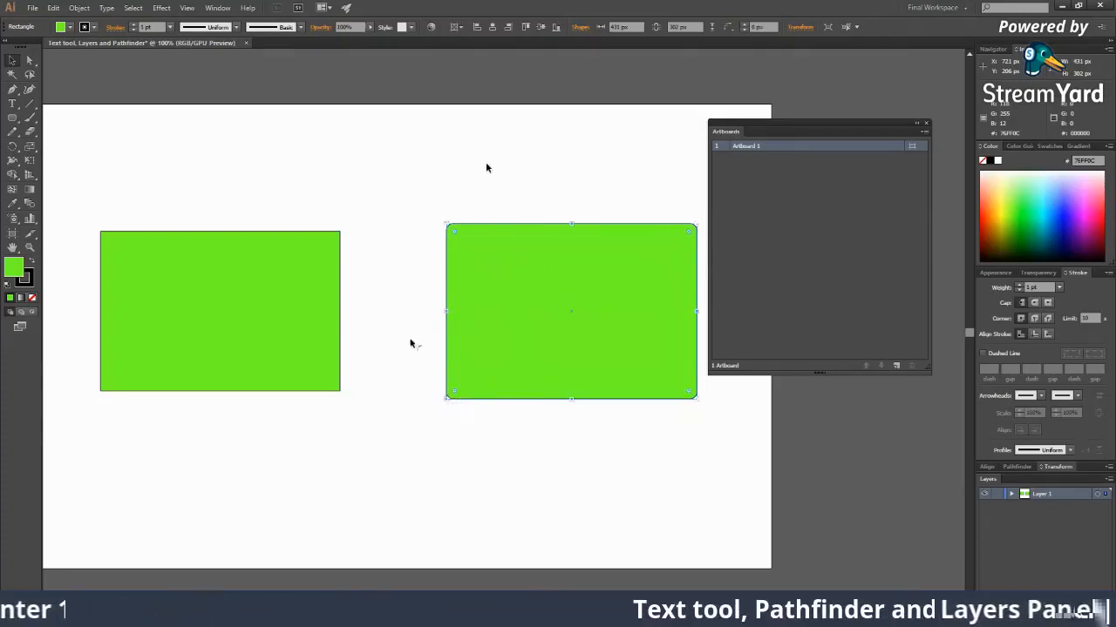
pyautogui.click(473, 166)
# Try adjusting the corner rounding of the left rectangle with its live corner widget.
pyautogui.click(332, 284)
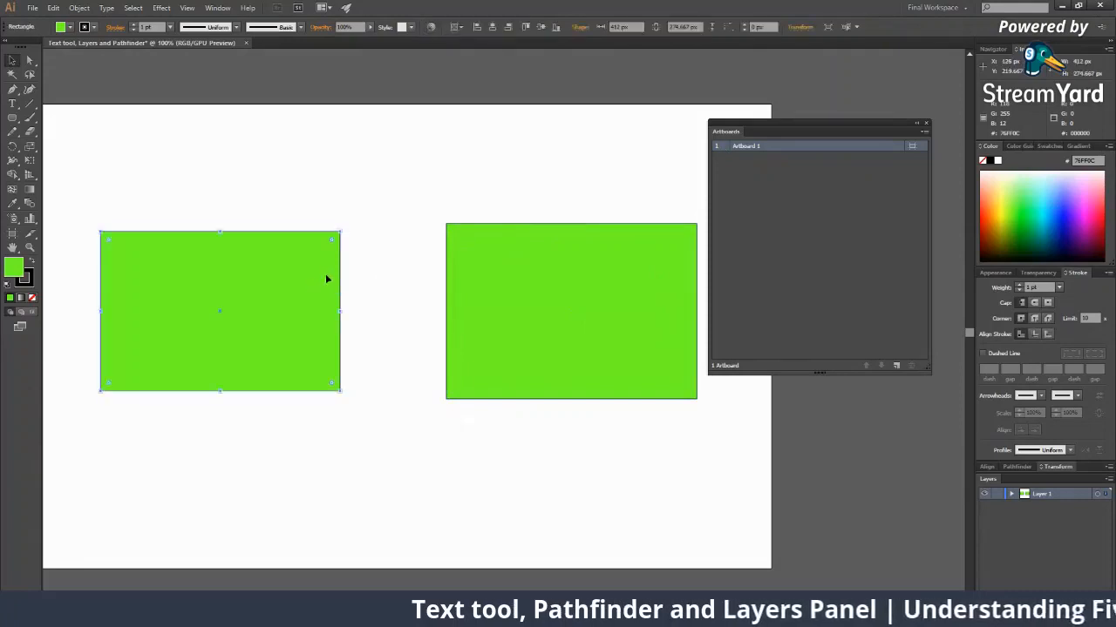
pyautogui.moveTo(333, 244); pyautogui.dragTo(387, 262)
pyautogui.press('z')
pyautogui.keyDown('alt'); pyautogui.click(389, 262); pyautogui.keyUp('alt')
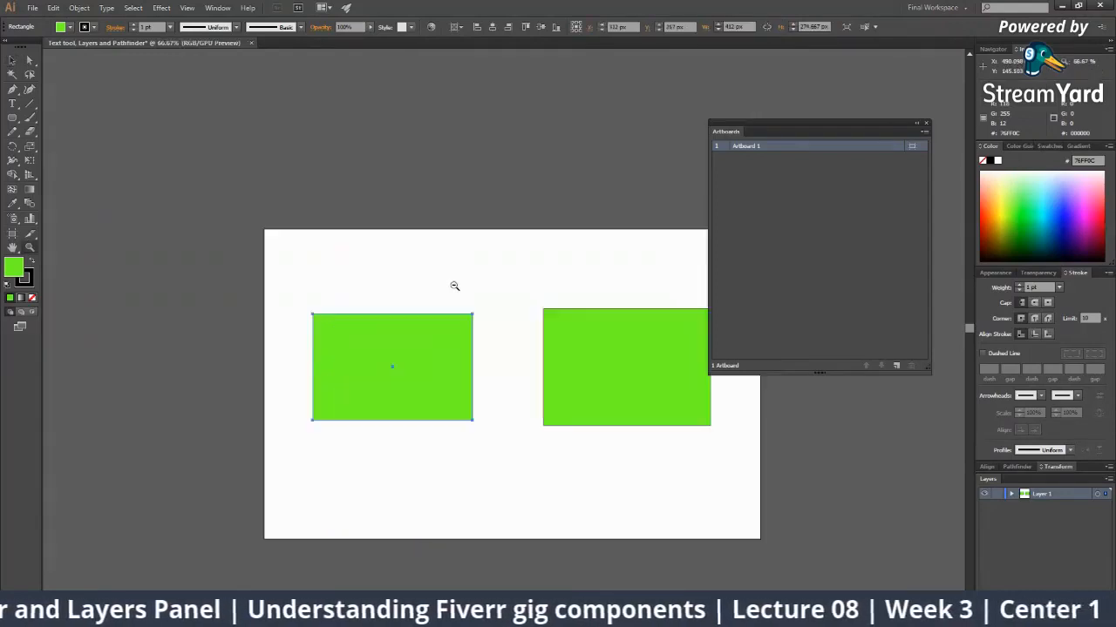
# Move the right-hand rectangle closer to the left one and delete it.
pyautogui.click(453, 285)
pyautogui.moveTo(588, 406); pyautogui.dragTo(260, 397)
pyautogui.press('v')
pyautogui.click(225, 338)
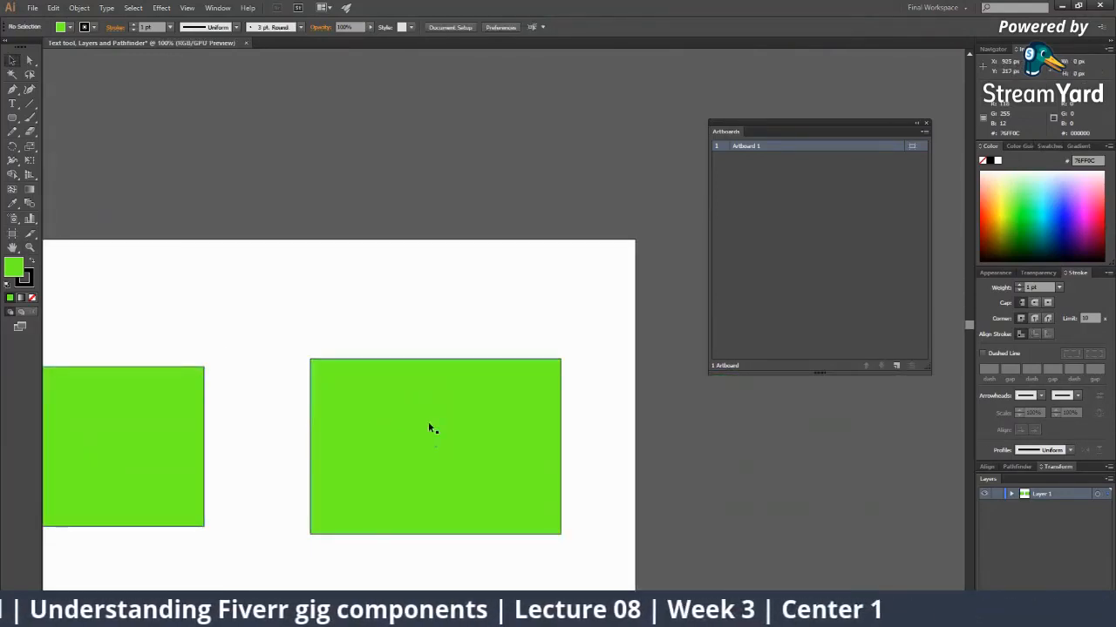
pyautogui.moveTo(427, 422); pyautogui.dragTo(366, 409)
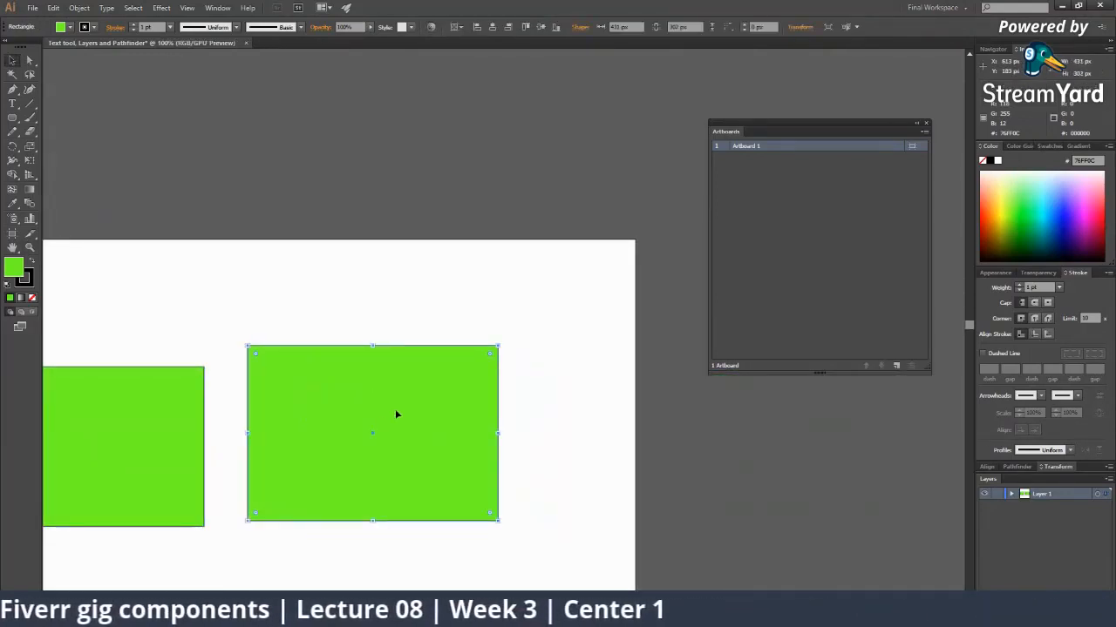
pyautogui.press('Delete')
# Create a rounded rectangle of 431 × 302 px with a 50 px corner radius on the empty right part of the artboard.
pyautogui.click(13, 117)
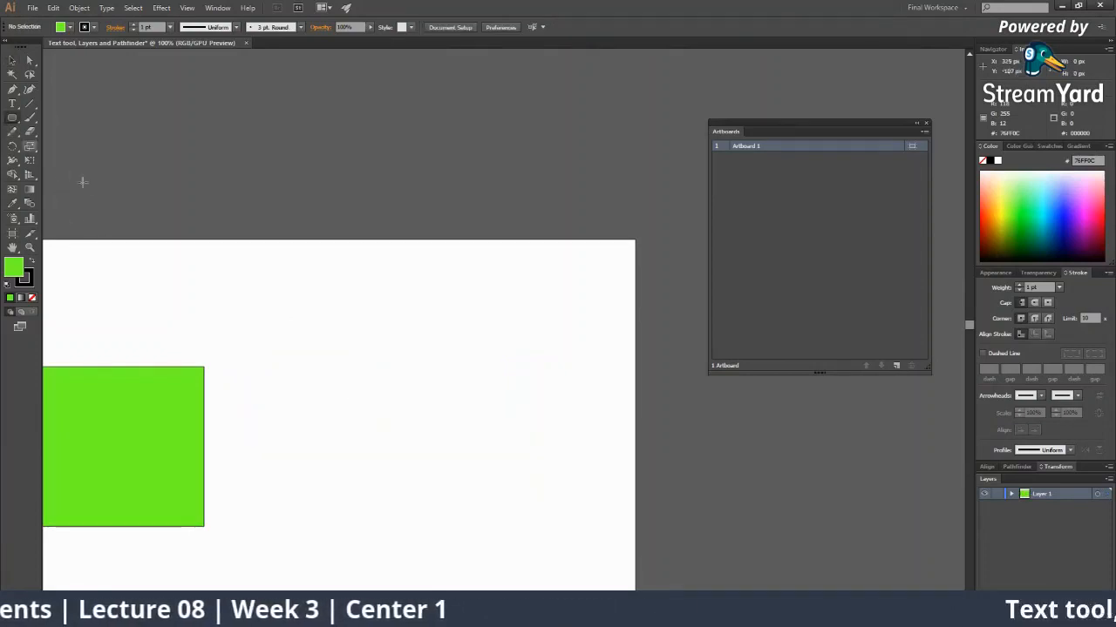
pyautogui.click(411, 359)
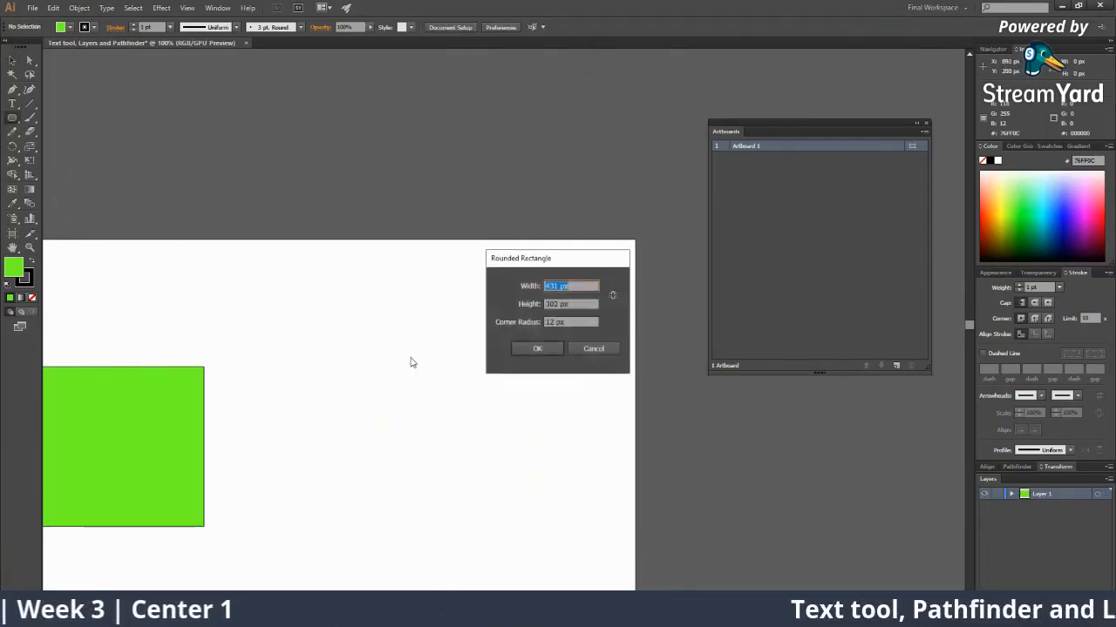
pyautogui.moveTo(568, 303); pyautogui.dragTo(552, 303)
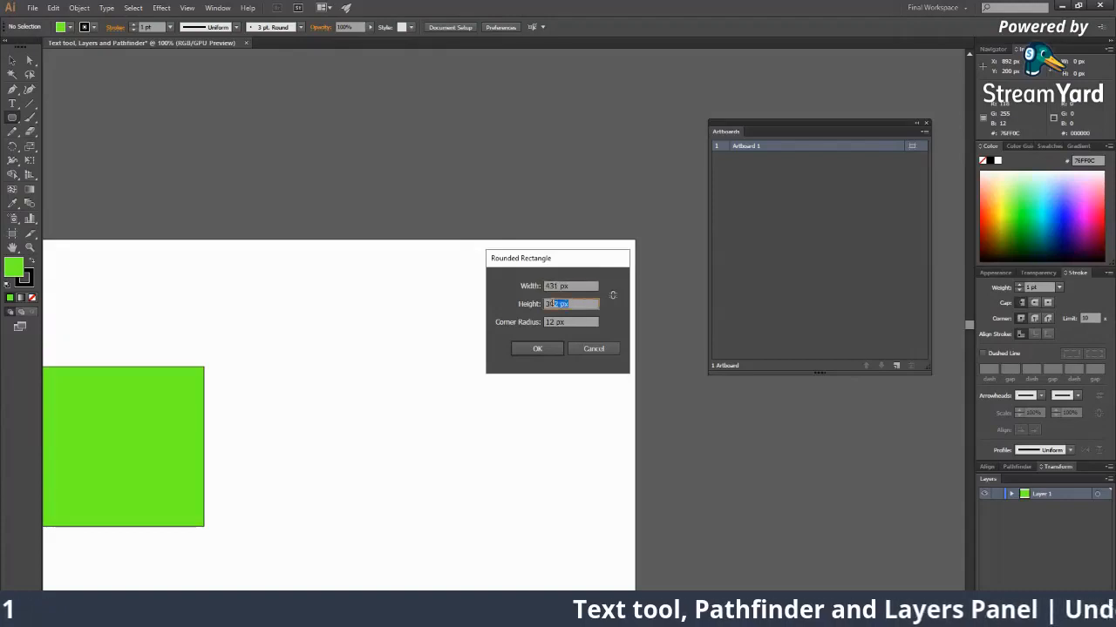
pyautogui.press('Tab')
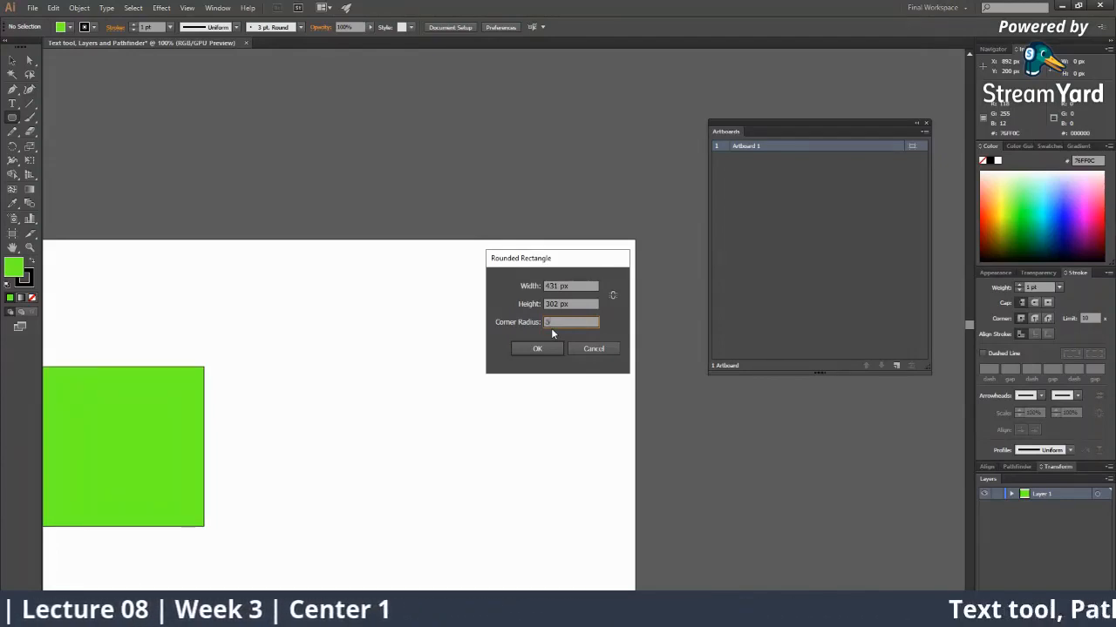
pyautogui.write('50')
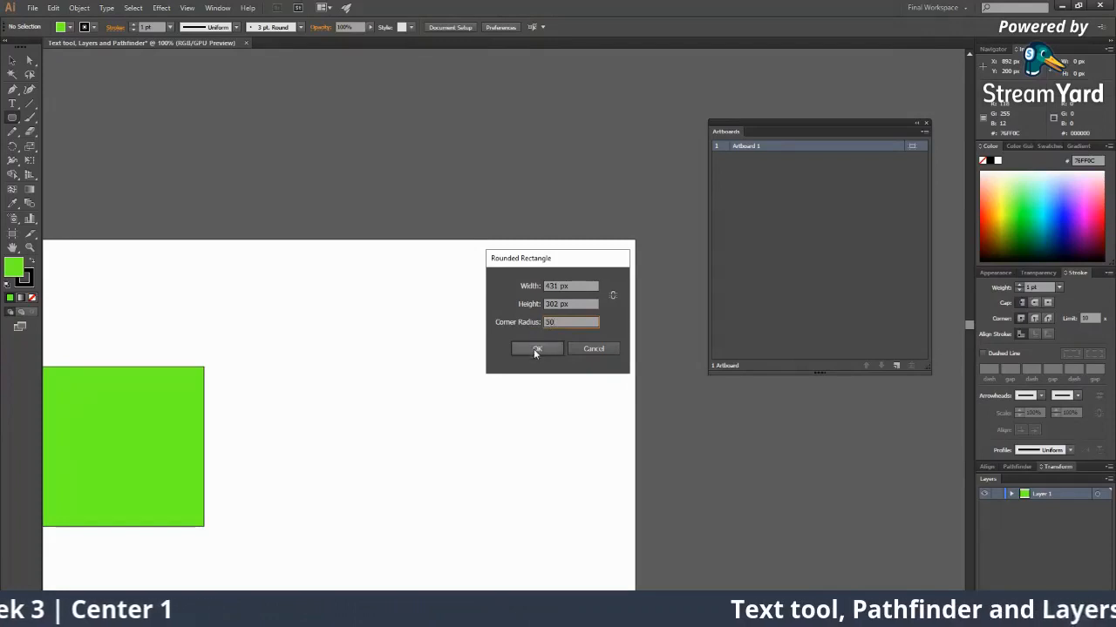
pyautogui.click(533, 348)
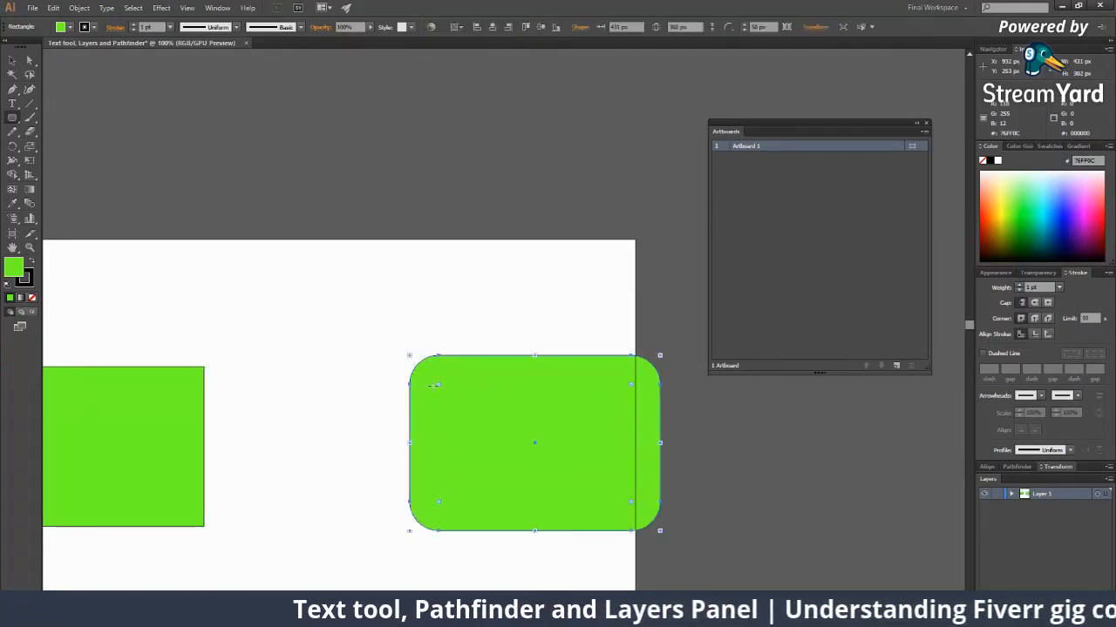
# Inspect the Rounded Rectangle size options, cancel them without creating a shape, and highlight the selected shape's corner radius value.
pyautogui.click(279, 294)
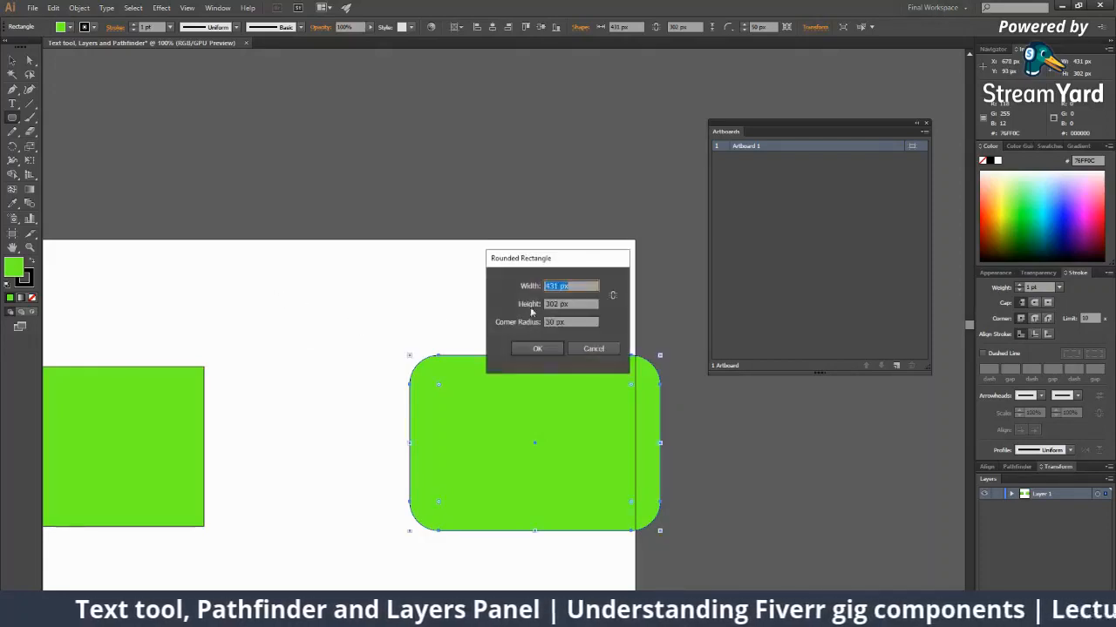
pyautogui.click(590, 348)
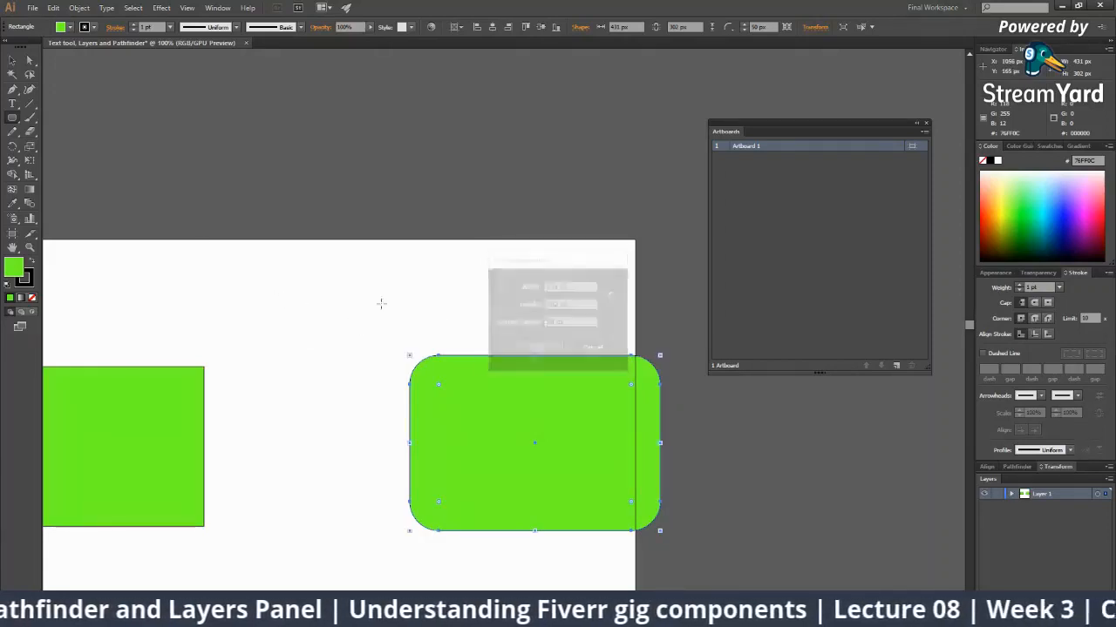
pyautogui.click(11, 61)
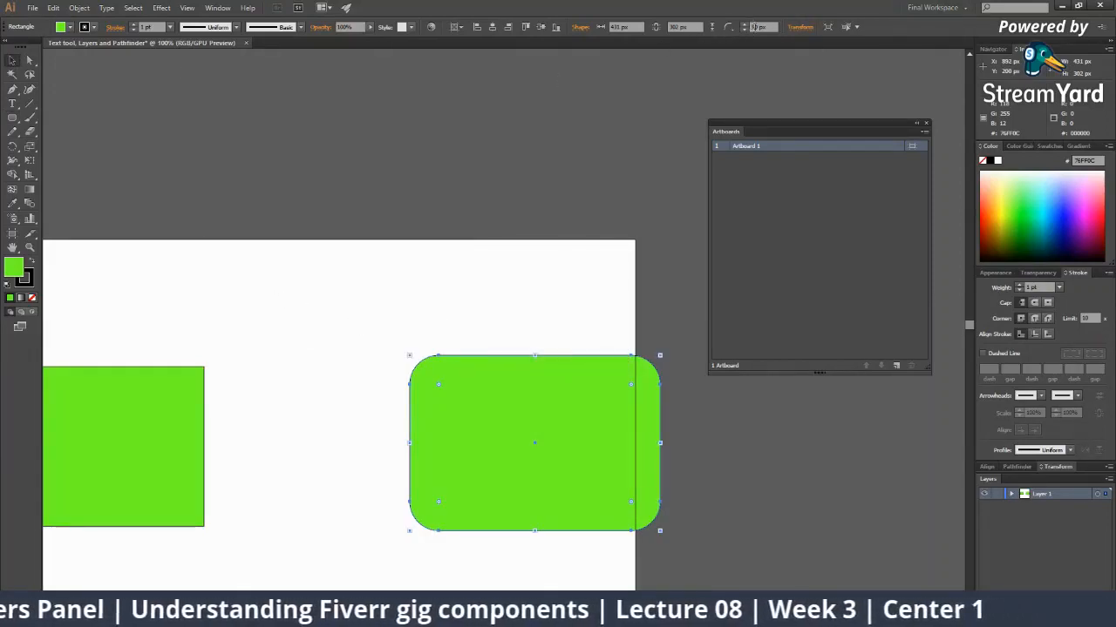
pyautogui.click(755, 27)
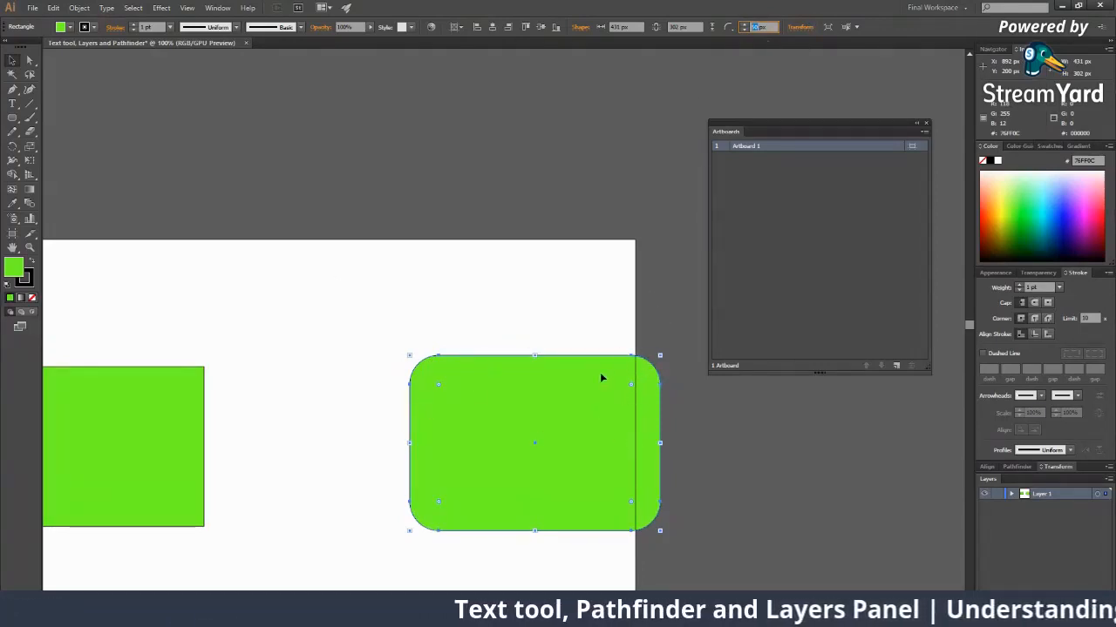
# Move the rounded rectangle fully onto the artboard and try a different rounding with its live corner widget.
pyautogui.moveTo(571, 383); pyautogui.dragTo(469, 373)
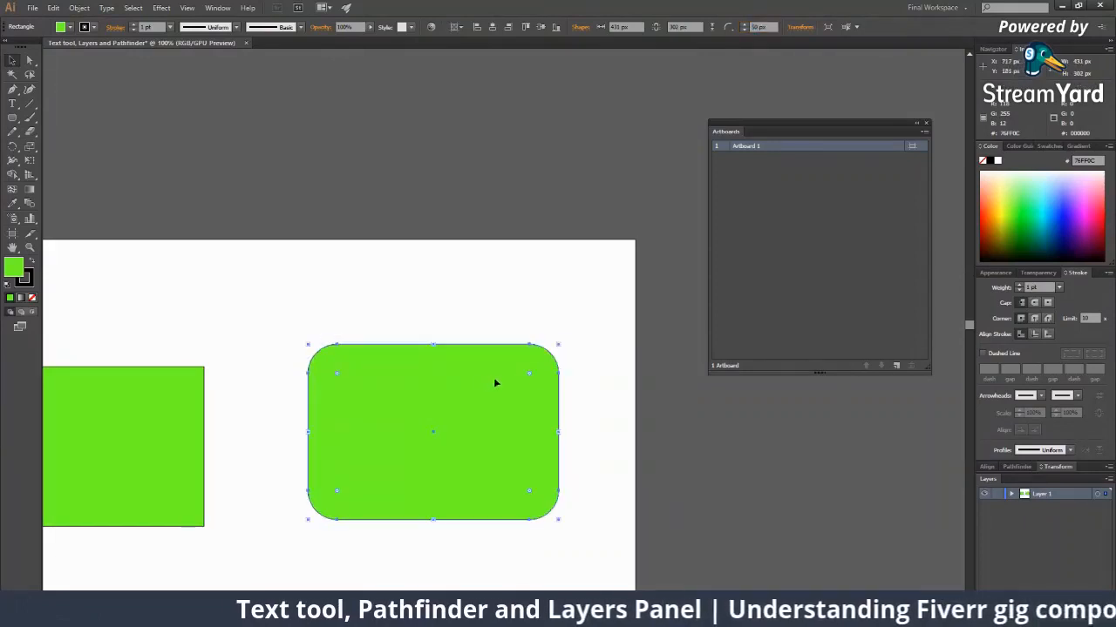
pyautogui.moveTo(549, 368)
pyautogui.mouseDown()
pyautogui.moveTo(560, 356)
pyautogui.moveTo(541, 359)
pyautogui.moveTo(563, 367)
pyautogui.mouseUp()
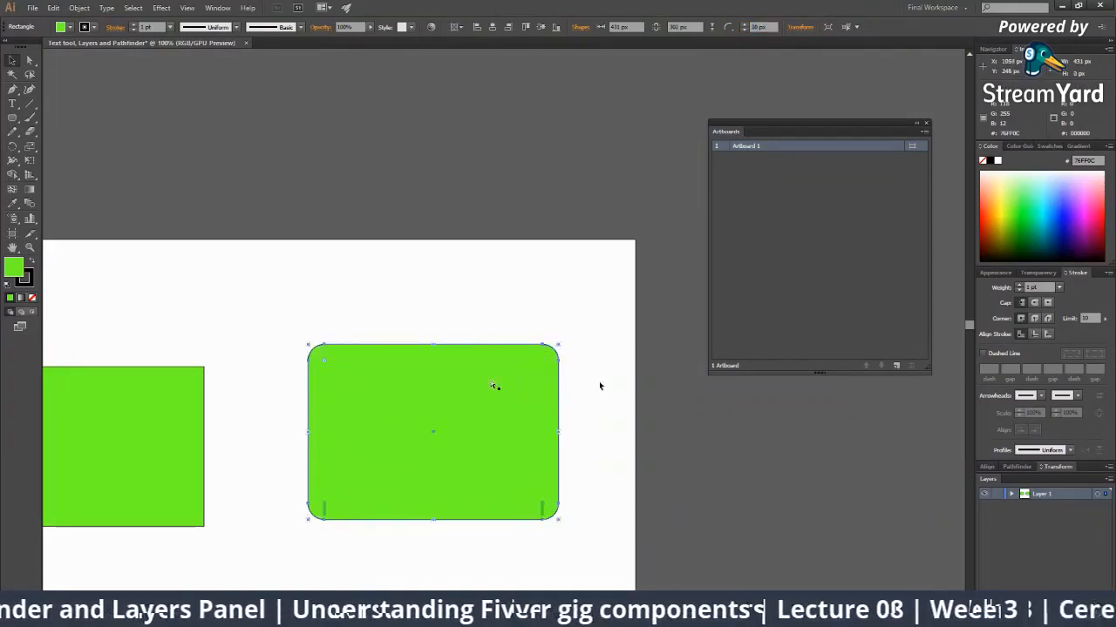
pyautogui.hotkey('ctrl', '-')
pyautogui.hotkey('ctrl', '-')
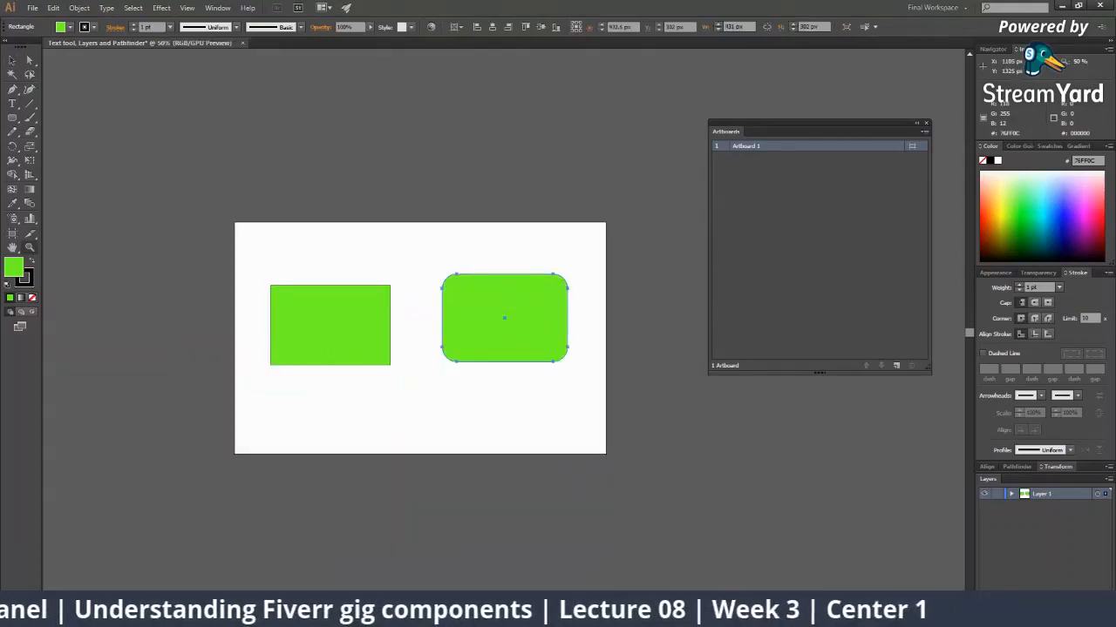
# Switch to StreamYard, show the viewer comment asking to repeat the Fiverr lecture on the broadcast, and hide it again.
pyautogui.hotkey('alt', 'Tab')
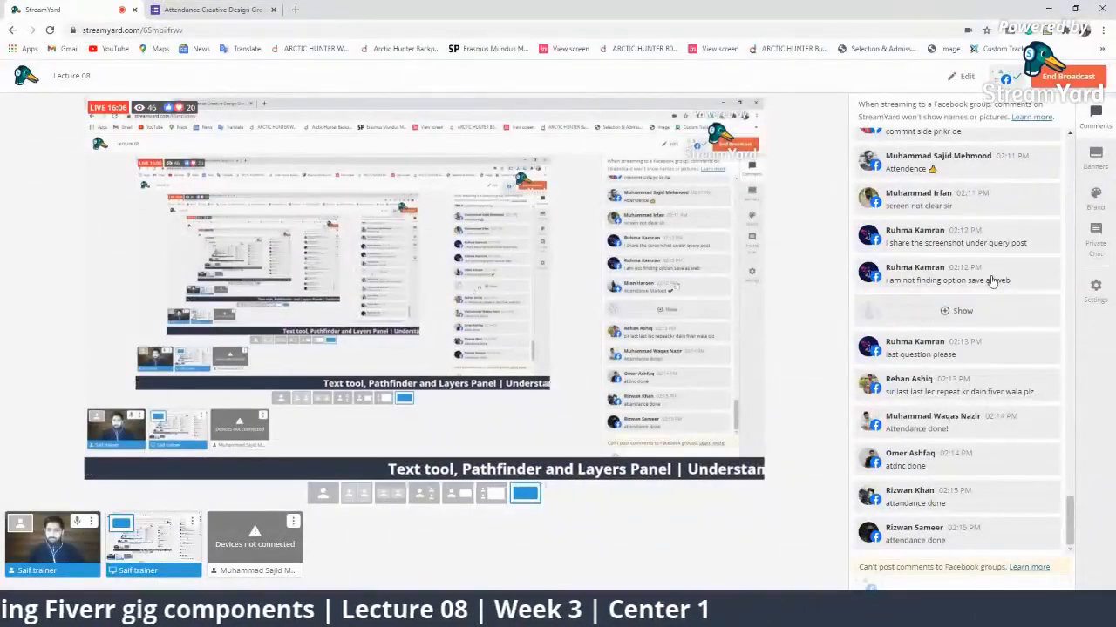
pyautogui.click(992, 279)
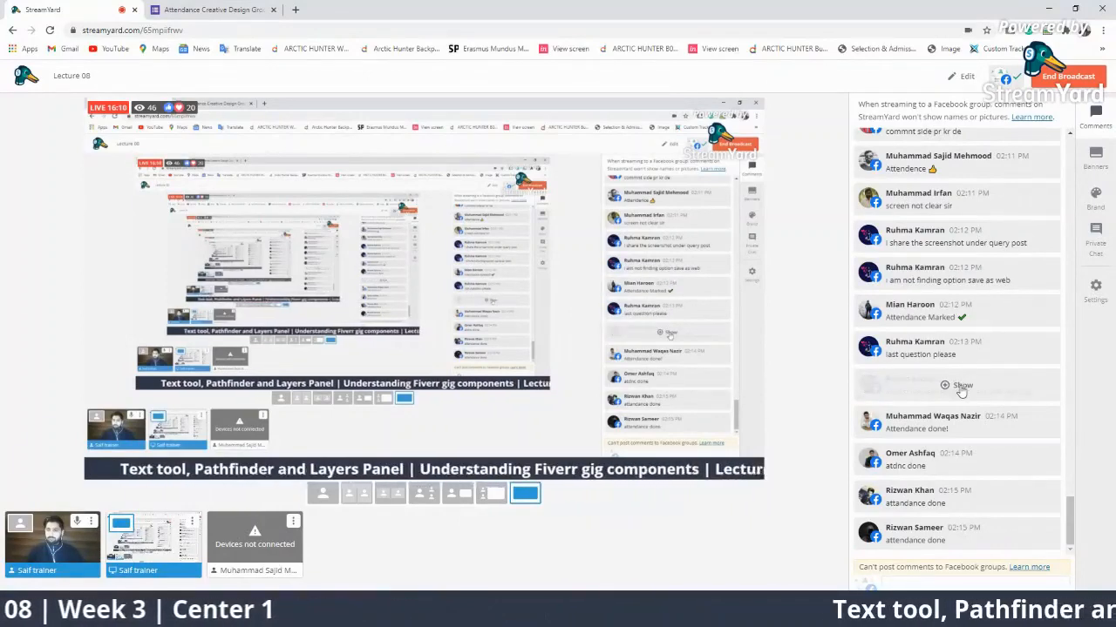
pyautogui.click(962, 389)
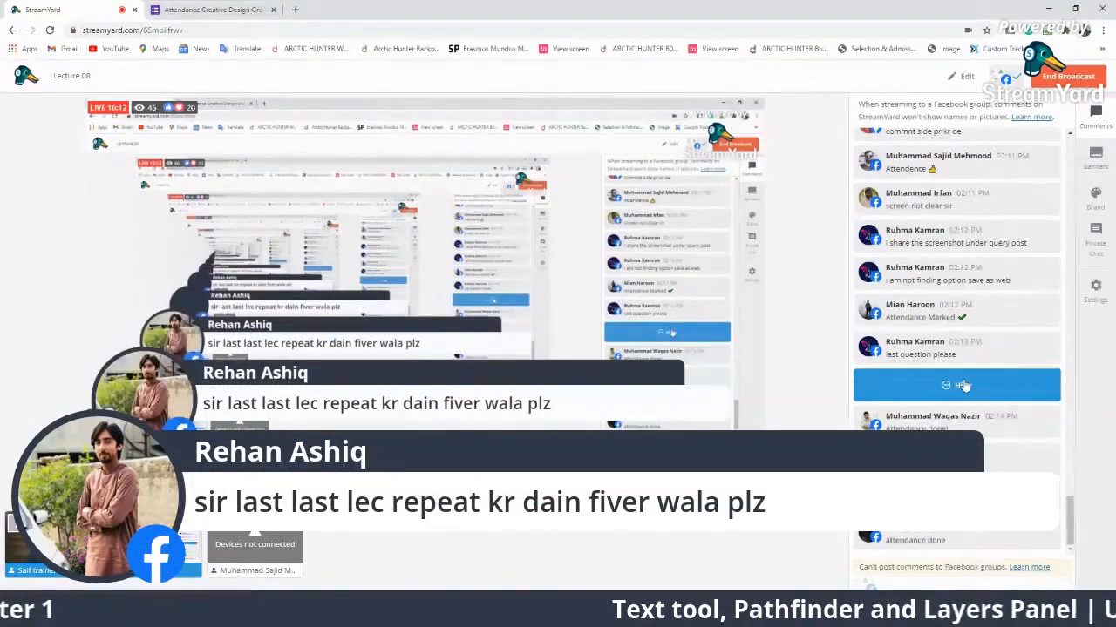
pyautogui.click(962, 385)
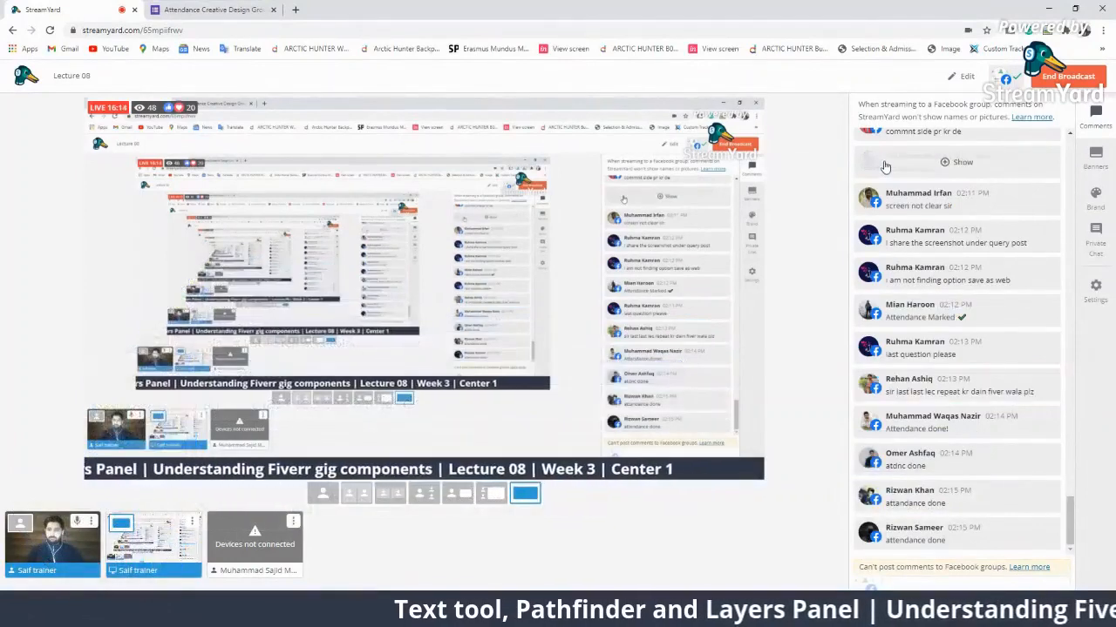
# Show the viewer comments about the missing save-as-web option and the shared screenshot on the broadcast, hiding each one.
pyautogui.click(884, 273)
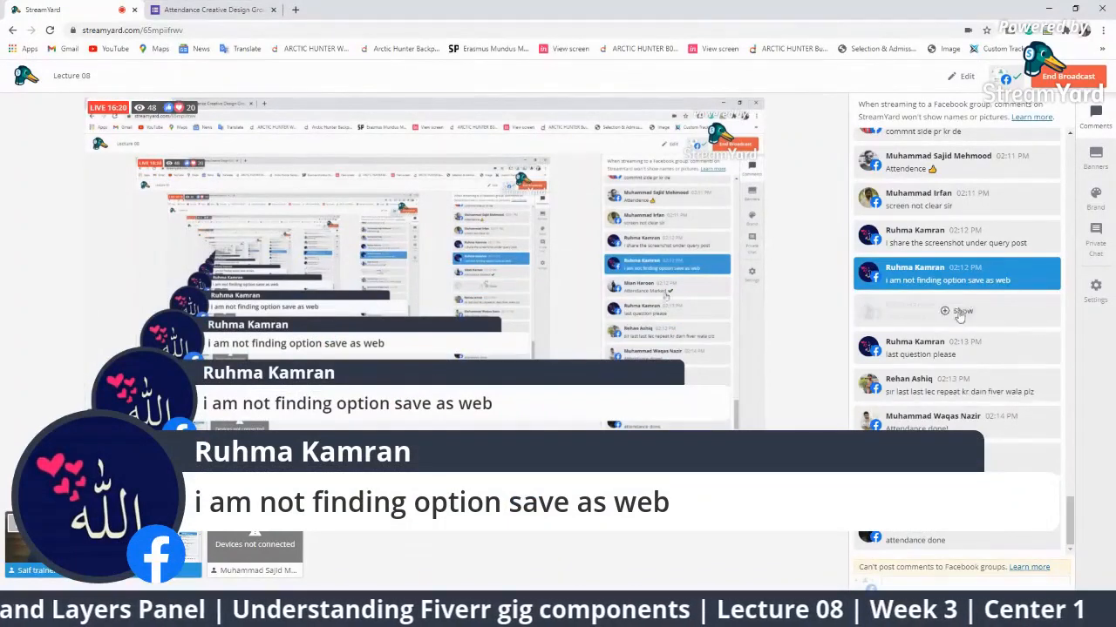
pyautogui.moveTo(965, 286)
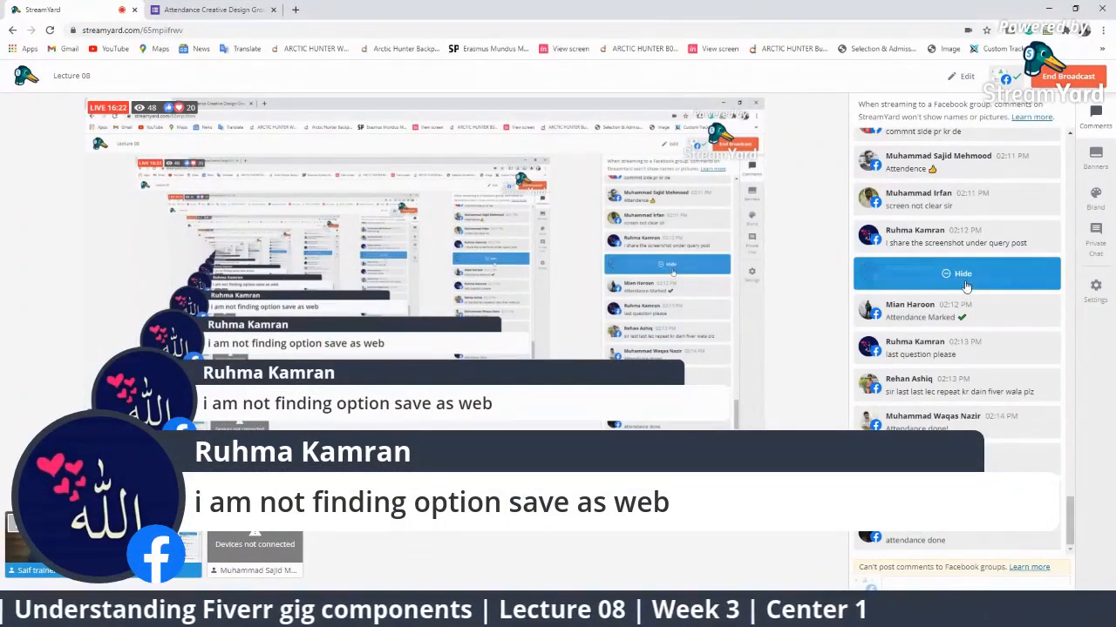
pyautogui.click(965, 286)
pyautogui.click(964, 239)
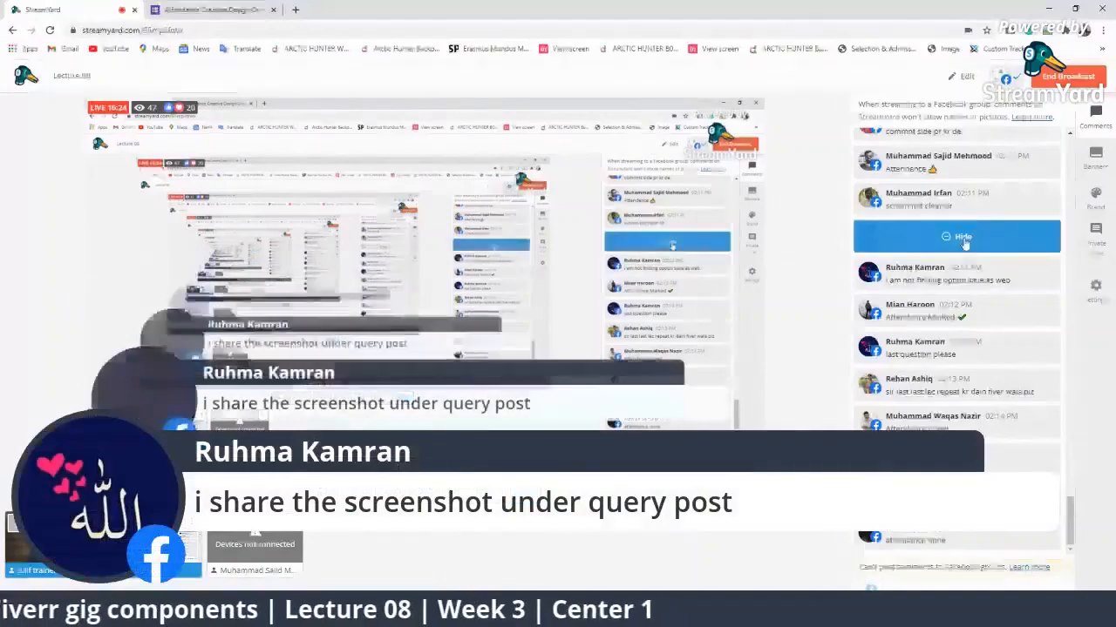
pyautogui.click(963, 238)
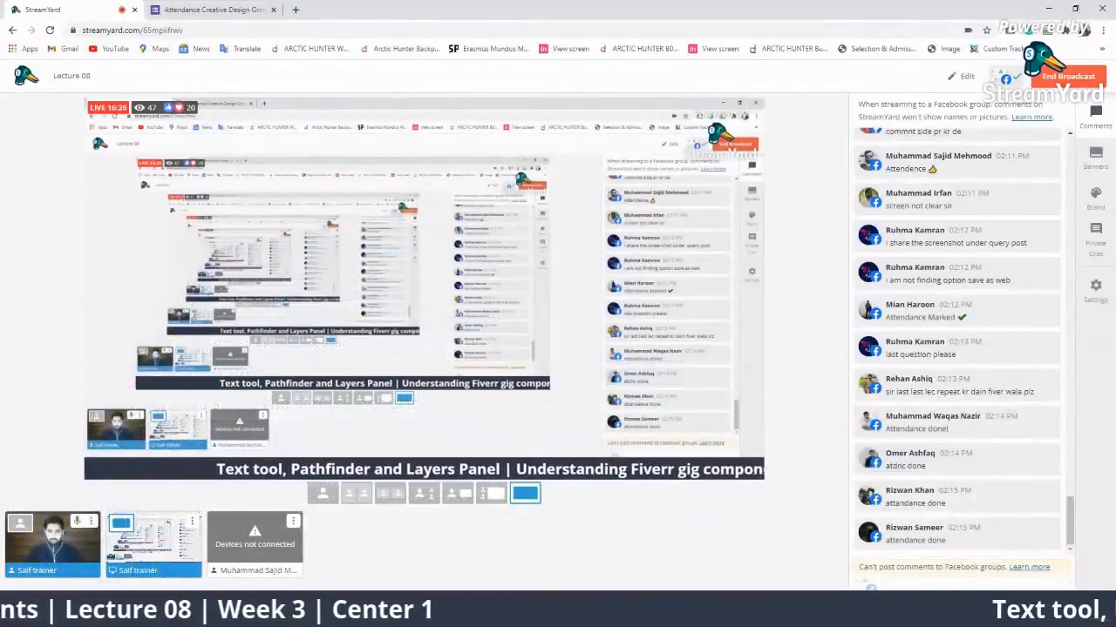
# Switch back to Illustrator and locate the Save for Web command among the file commands without running it.
pyautogui.click(266, 612)
pyautogui.click(17, 5)
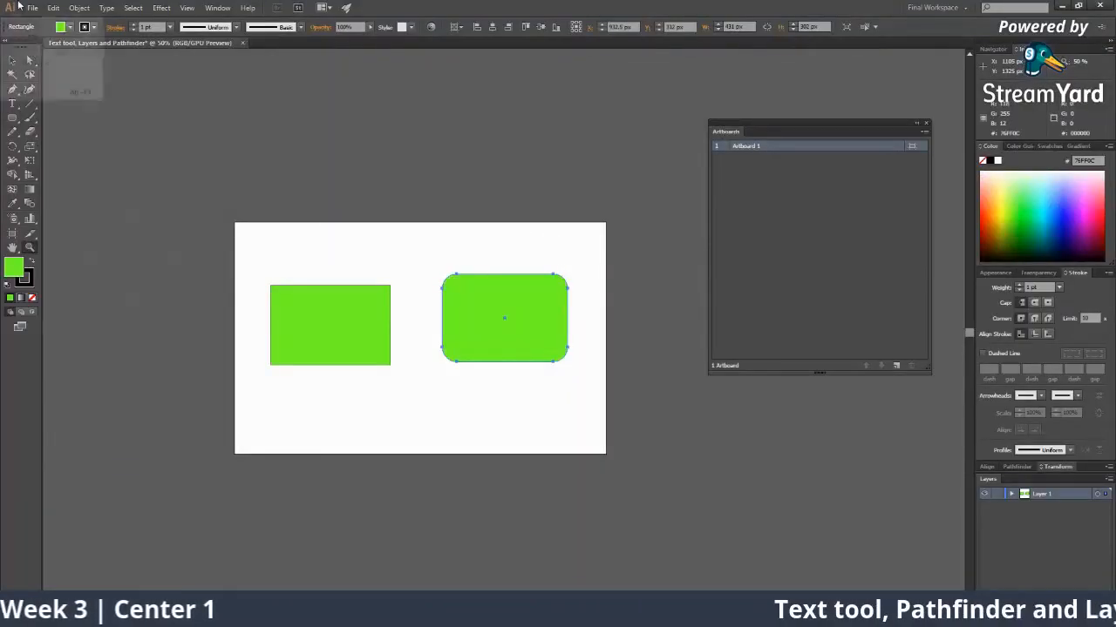
pyautogui.click(32, 7)
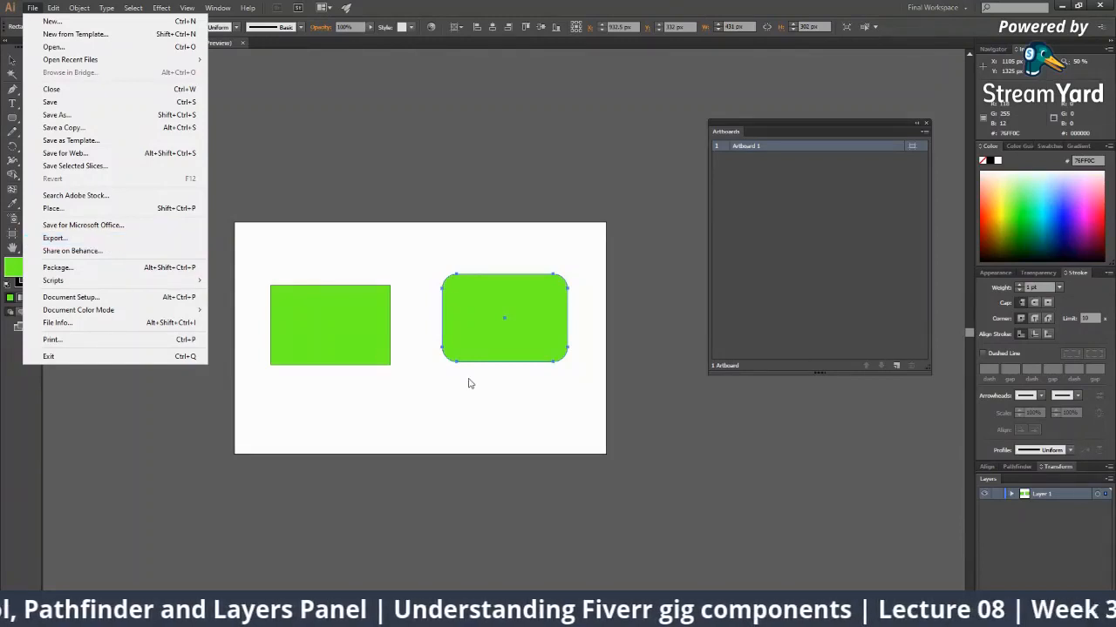
pyautogui.click(572, 467)
pyautogui.click(573, 467)
# Move the rounded rectangle slightly closer to the green rectangle, fill it with light orange (#FF9D57), and deselect it.
pyautogui.moveTo(347, 231); pyautogui.dragTo(375, 260)
pyautogui.click(385, 225)
pyautogui.press('v')
pyautogui.moveTo(520, 232); pyautogui.dragTo(490, 233)
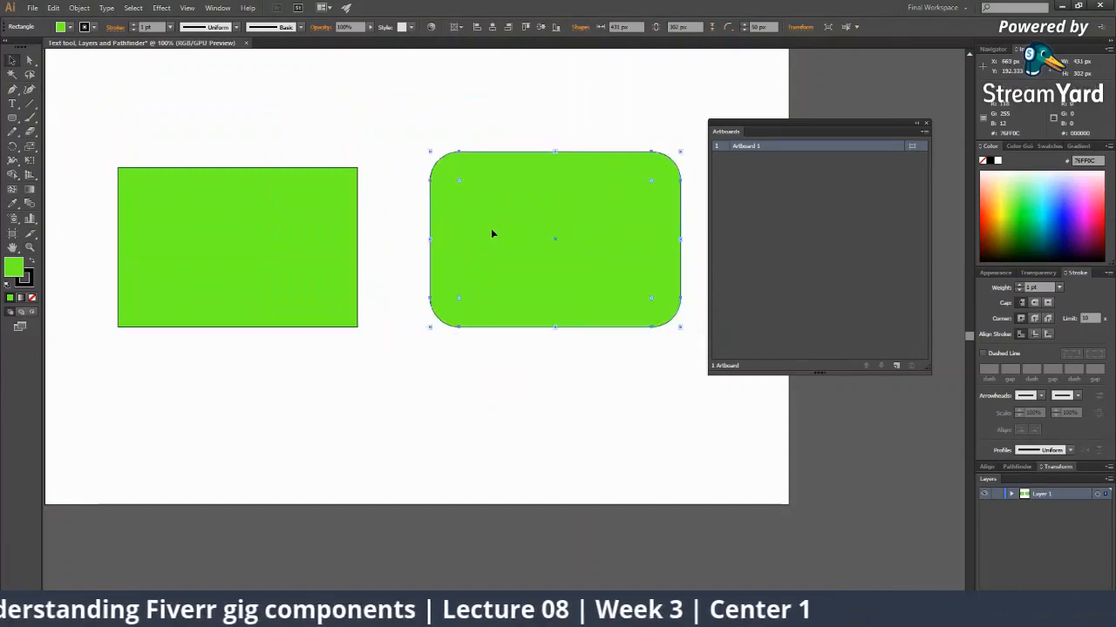
pyautogui.click(992, 196)
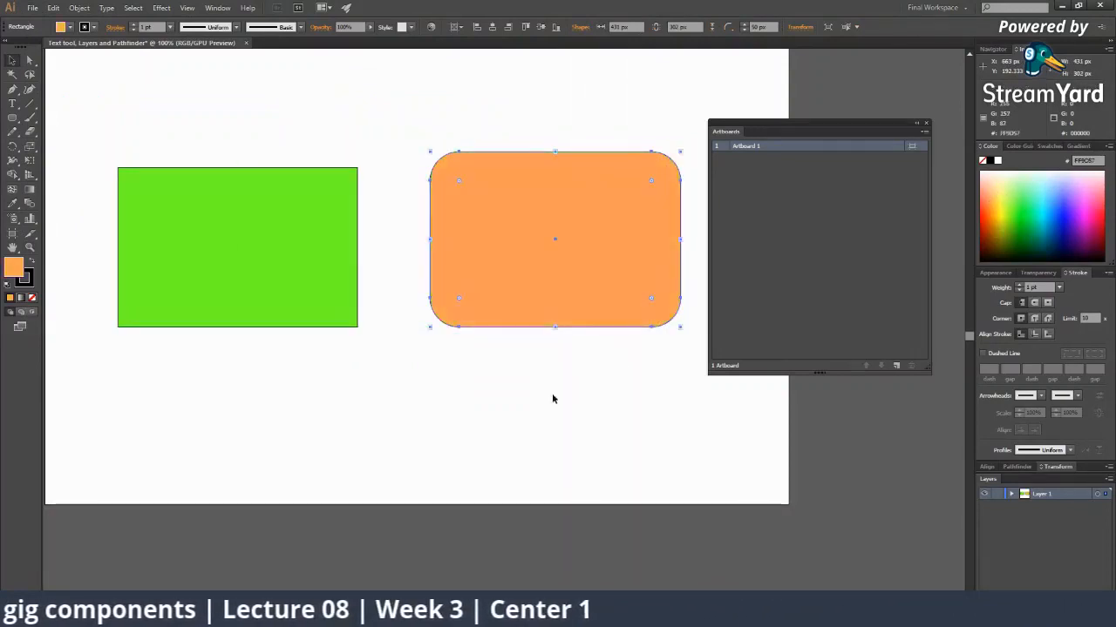
pyautogui.click(552, 393)
# Move the orange rounded rectangle toward the artboard's upper edge and scale it down to free space below it.
pyautogui.keyDown('alt'); pyautogui.click(420, 246); pyautogui.keyUp('alt')
pyautogui.moveTo(349, 357); pyautogui.dragTo(153, 374)
pyautogui.rightClick(11, 118)
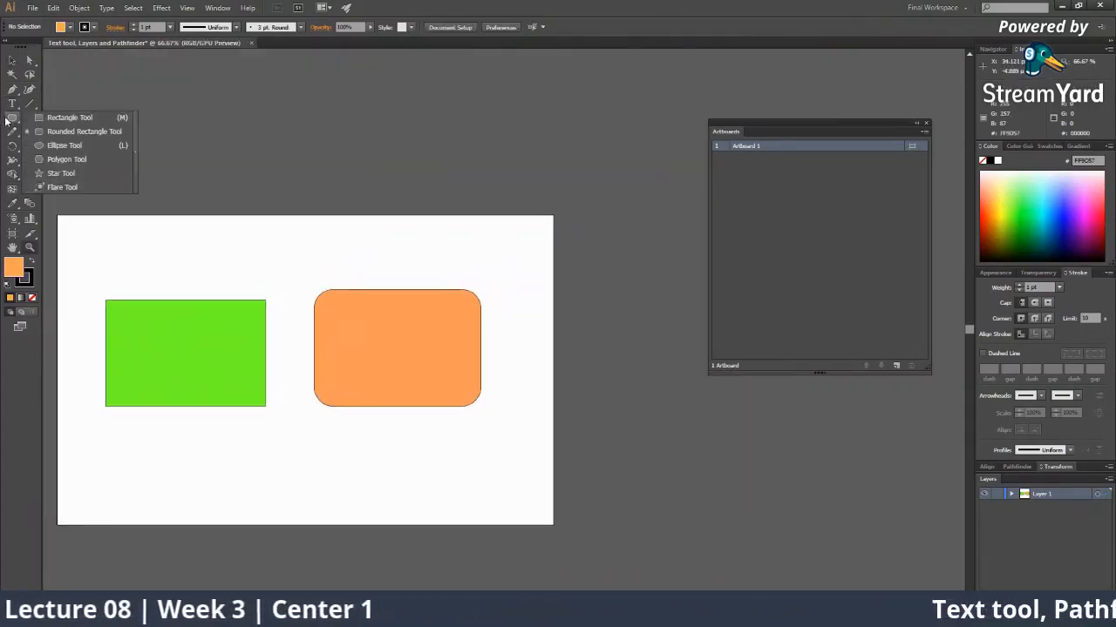
pyautogui.click(55, 147)
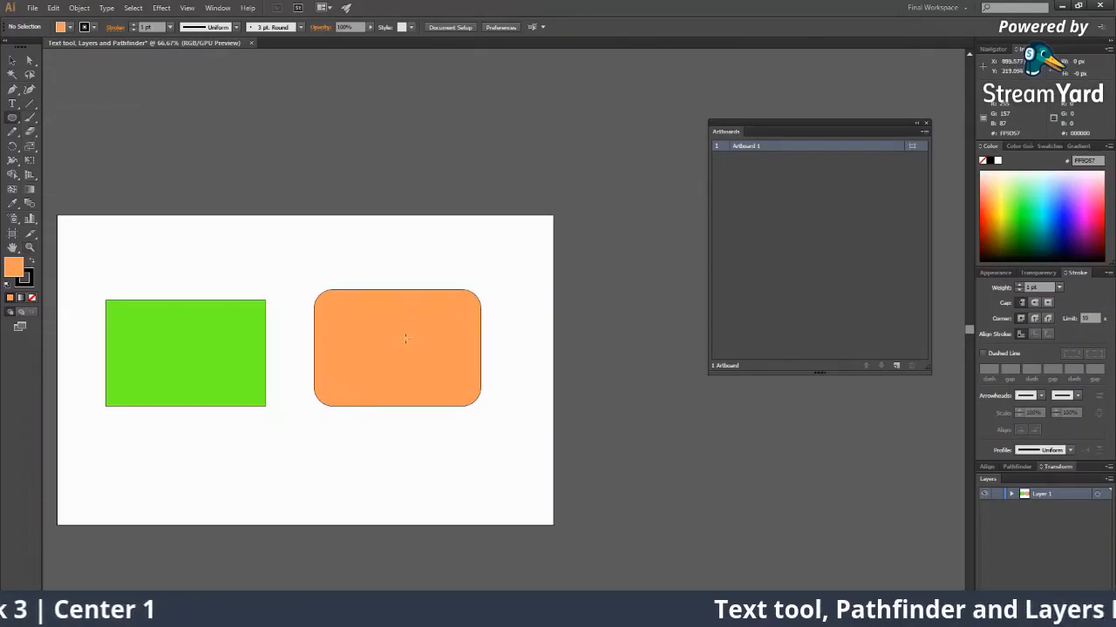
pyautogui.press('v')
pyautogui.moveTo(405, 338); pyautogui.dragTo(410, 271)
pyautogui.moveTo(491, 341); pyautogui.dragTo(475, 311)
# Set the fill to red (#FF1D16) and draw a wide ellipse about 474 × 162 px below the orange rounded rectangle.
pyautogui.click(479, 359)
pyautogui.click(477, 350)
pyautogui.press('z')
pyautogui.click(476, 353)
pyautogui.moveTo(418, 376); pyautogui.dragTo(426, 342)
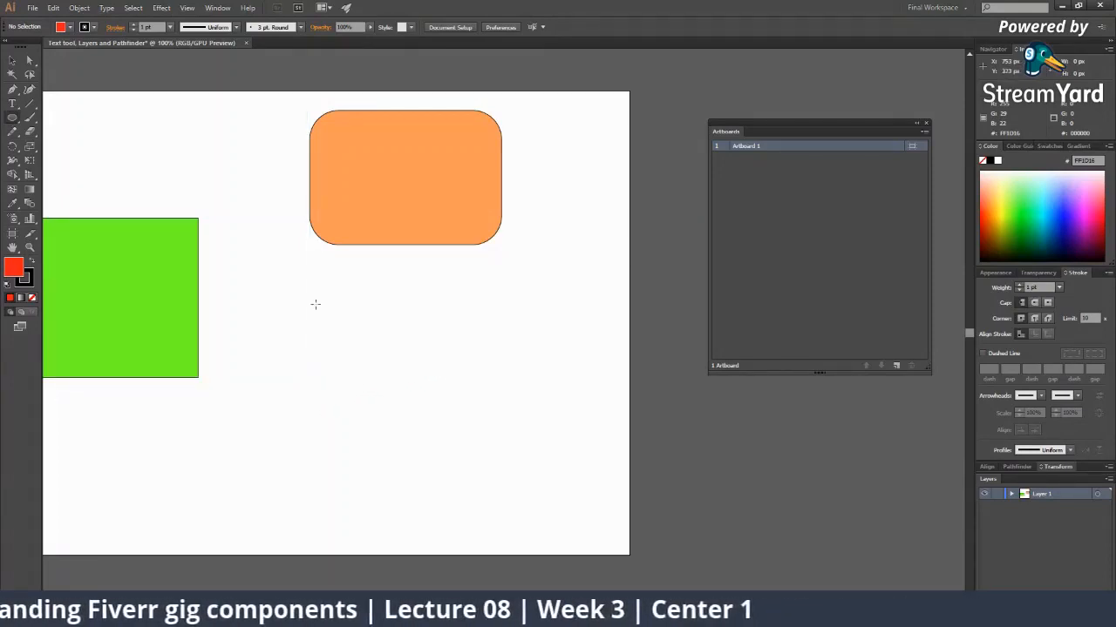
pyautogui.moveTo(305, 294); pyautogui.dragTo(580, 388)
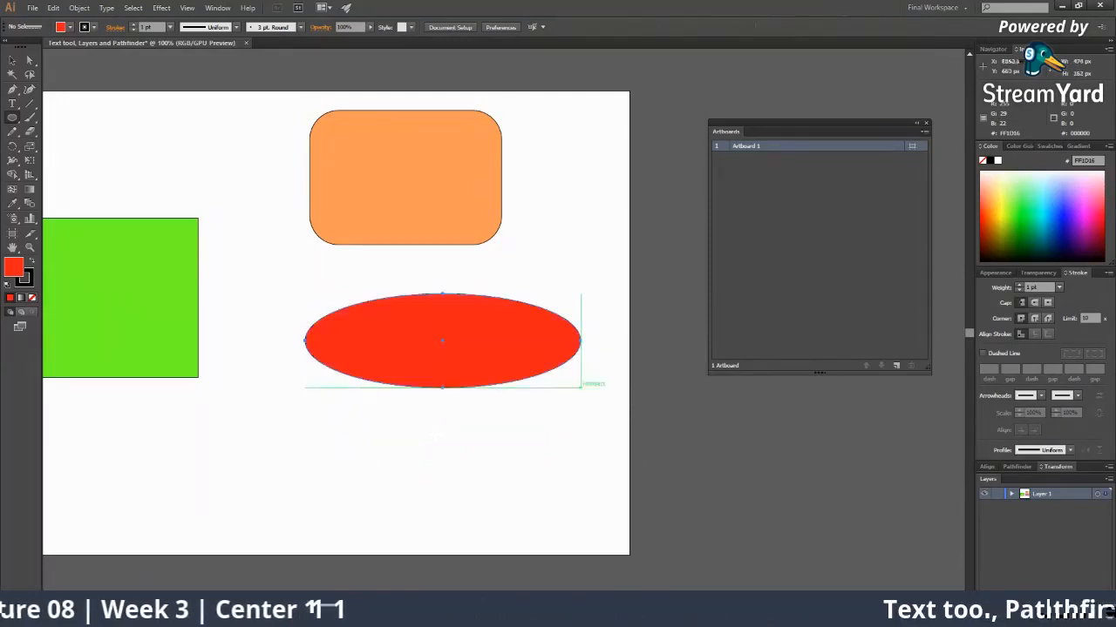
# Draw a near-circle about 197 × 200 px below the ellipse and, beside it, a circle about 234 px across from its centre.
pyautogui.moveTo(408, 437); pyautogui.dragTo(502, 533)
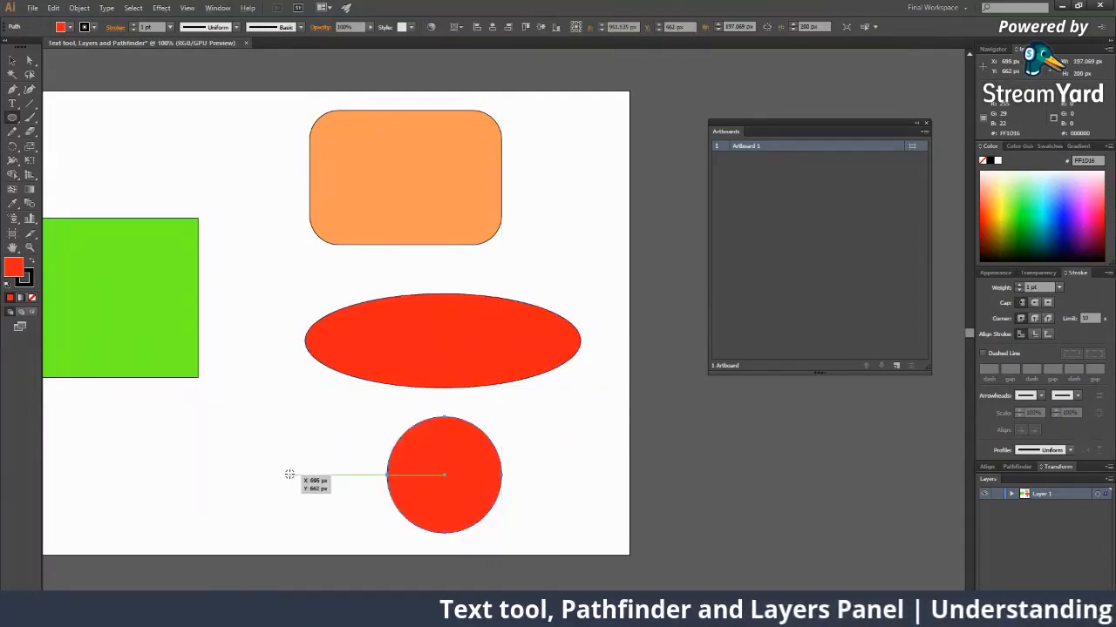
pyautogui.moveTo(290, 475); pyautogui.dragTo(322, 541)
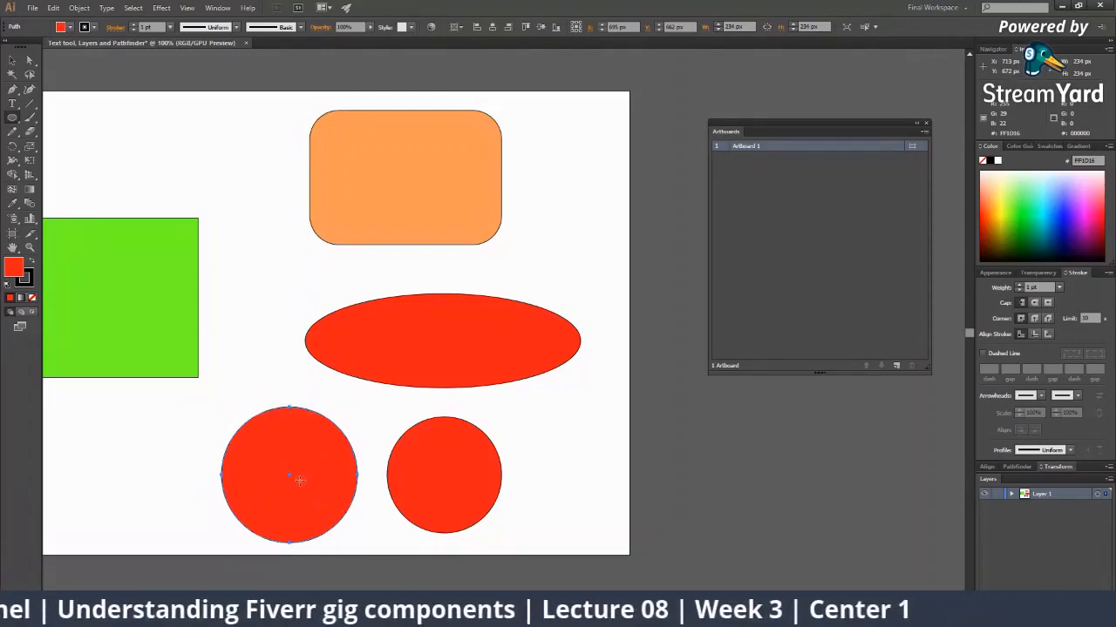
# Create a 400 × 400 px circle from exact dimensions near the artboard's lower-right corner.
pyautogui.moveTo(438, 427); pyautogui.dragTo(351, 384)
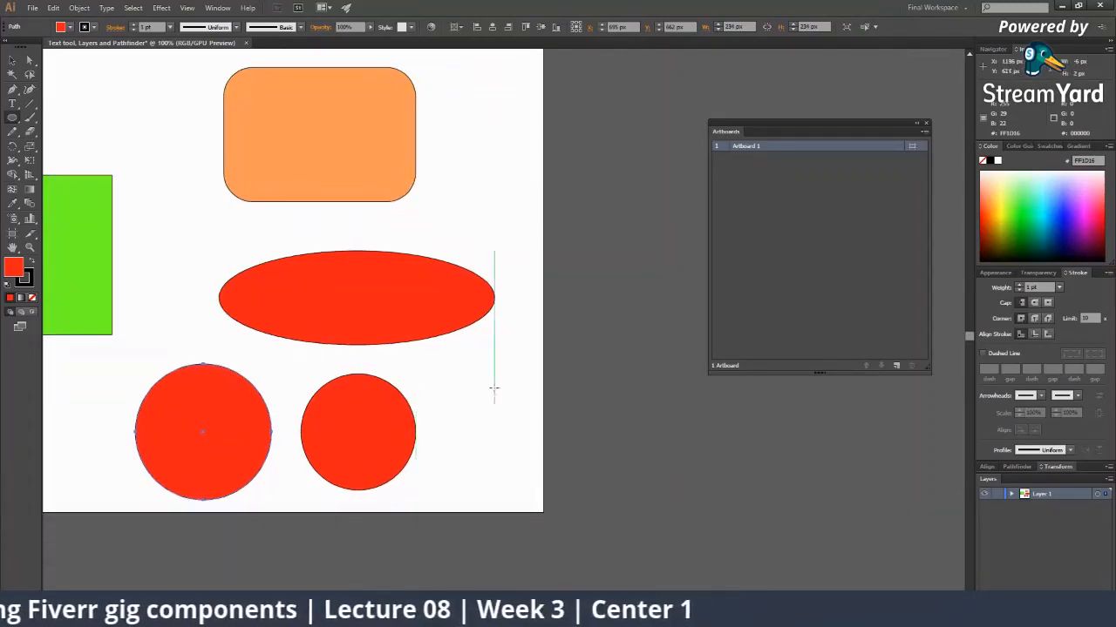
pyautogui.click(494, 381)
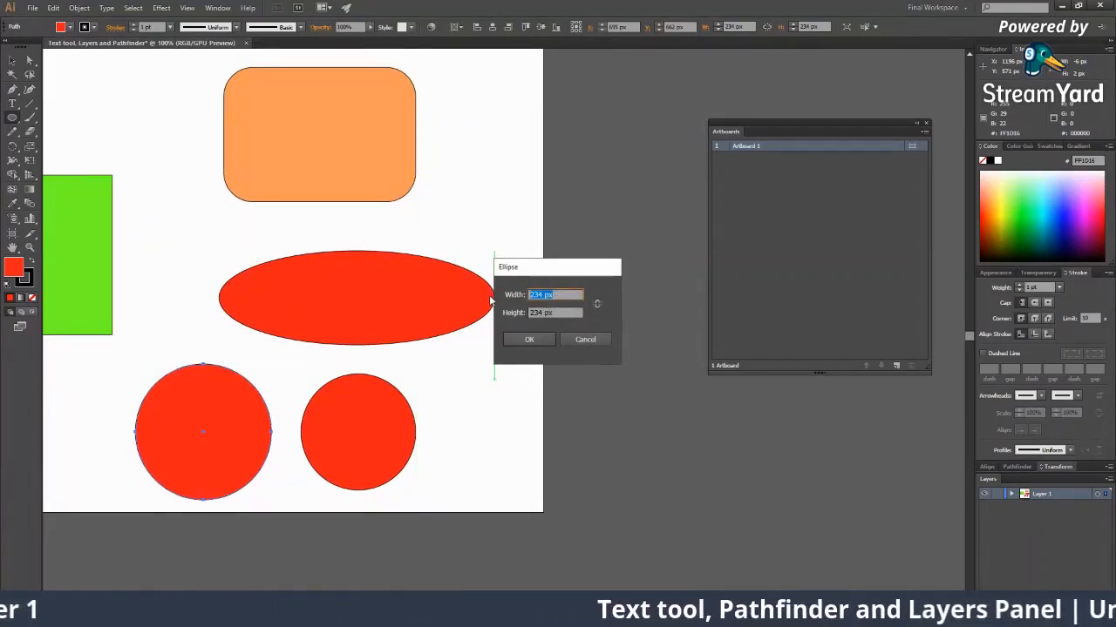
pyautogui.write('400')
pyautogui.press('Tab')
pyautogui.write('400')
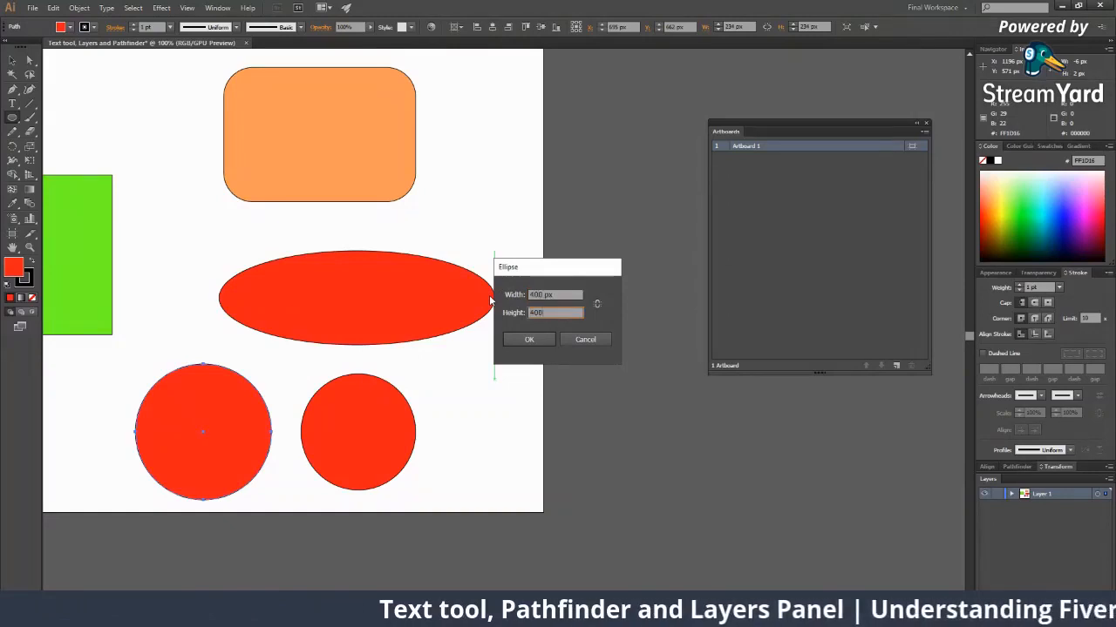
pyautogui.press('Return')
pyautogui.hotkey('ctrl', '-')
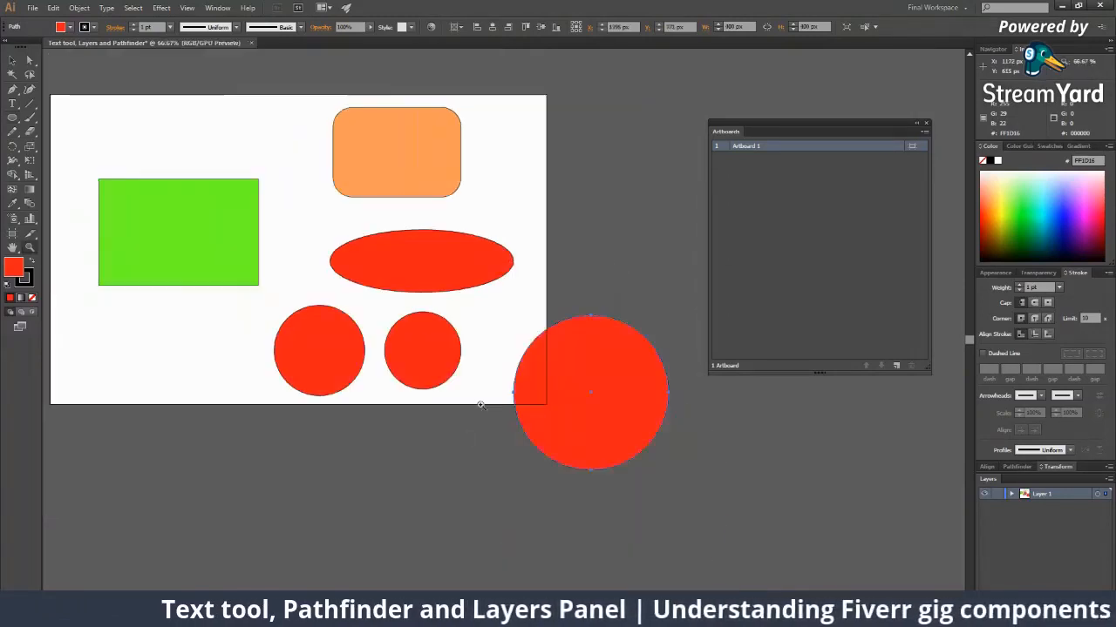
# Move the 400 × 400 px circle into the empty space beside the artboard and delete it.
pyautogui.moveTo(523, 399); pyautogui.dragTo(481, 354)
pyautogui.press('v')
pyautogui.moveTo(574, 318); pyautogui.dragTo(496, 253)
pyautogui.moveTo(496, 275); pyautogui.dragTo(596, 256)
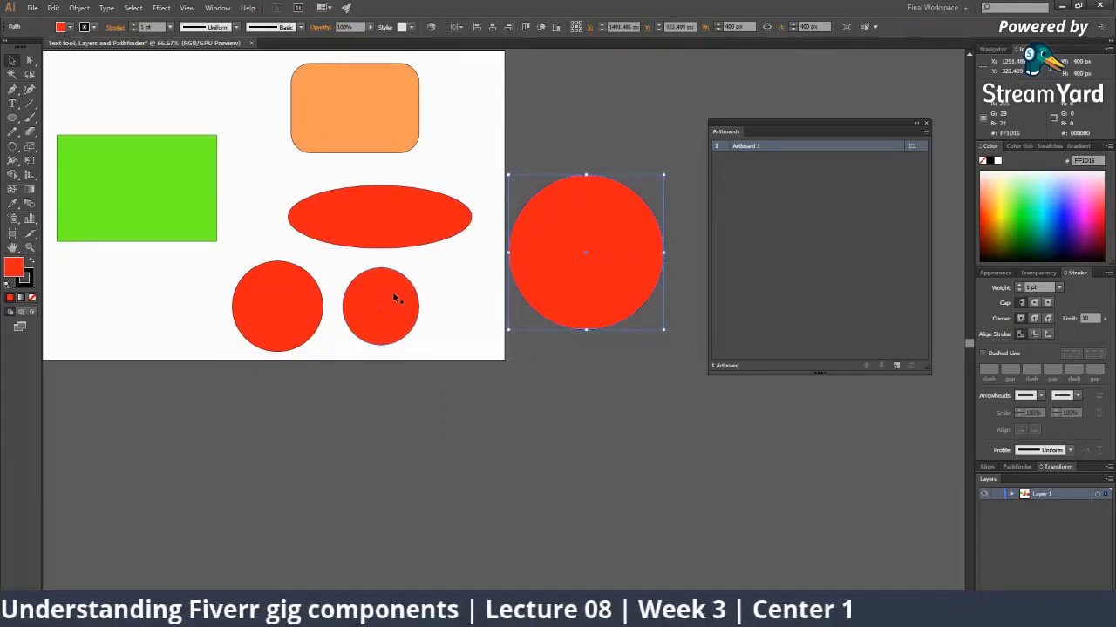
pyautogui.press('Delete')
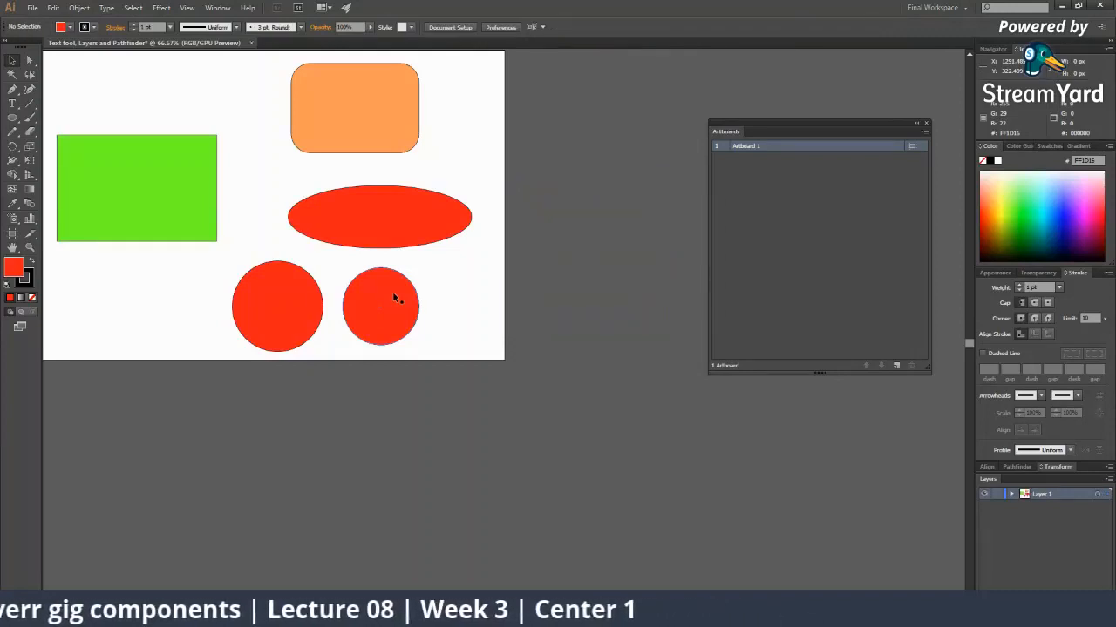
# Delete the smaller near-circle and the wide ellipse, and move the remaining red circle up toward the orange rounded rectangle.
pyautogui.click(394, 292)
pyautogui.press('Delete')
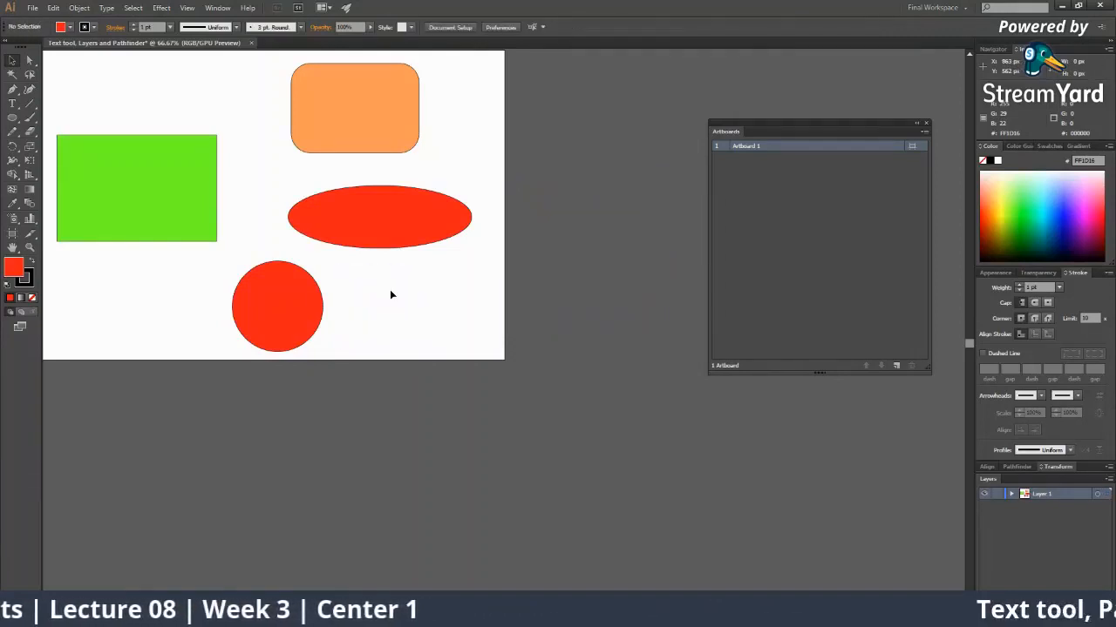
pyautogui.click(374, 216)
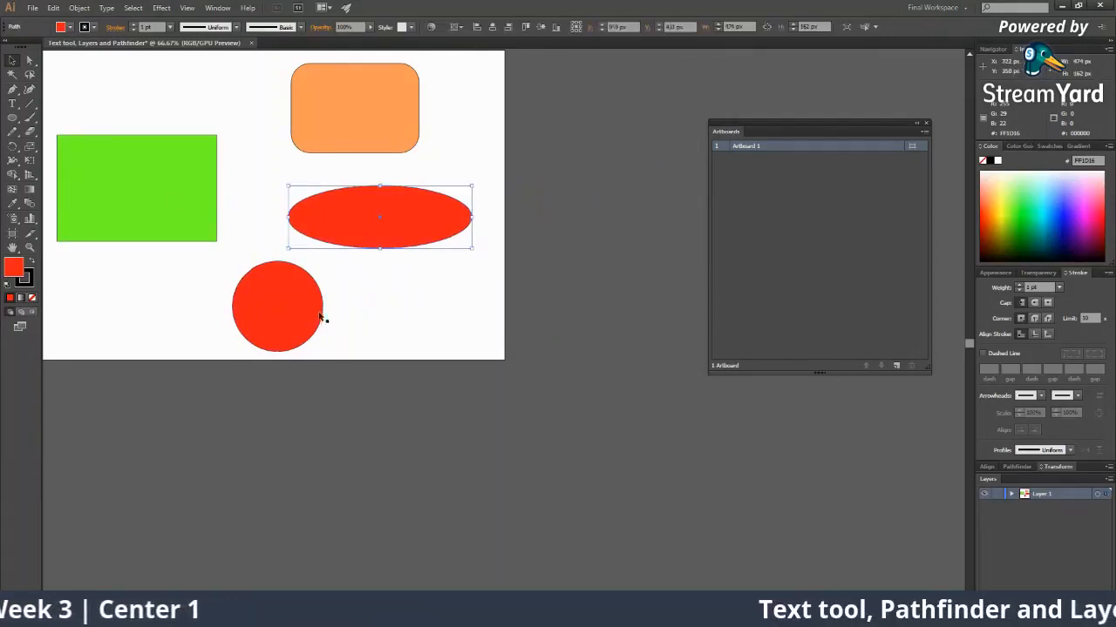
pyautogui.press('Delete')
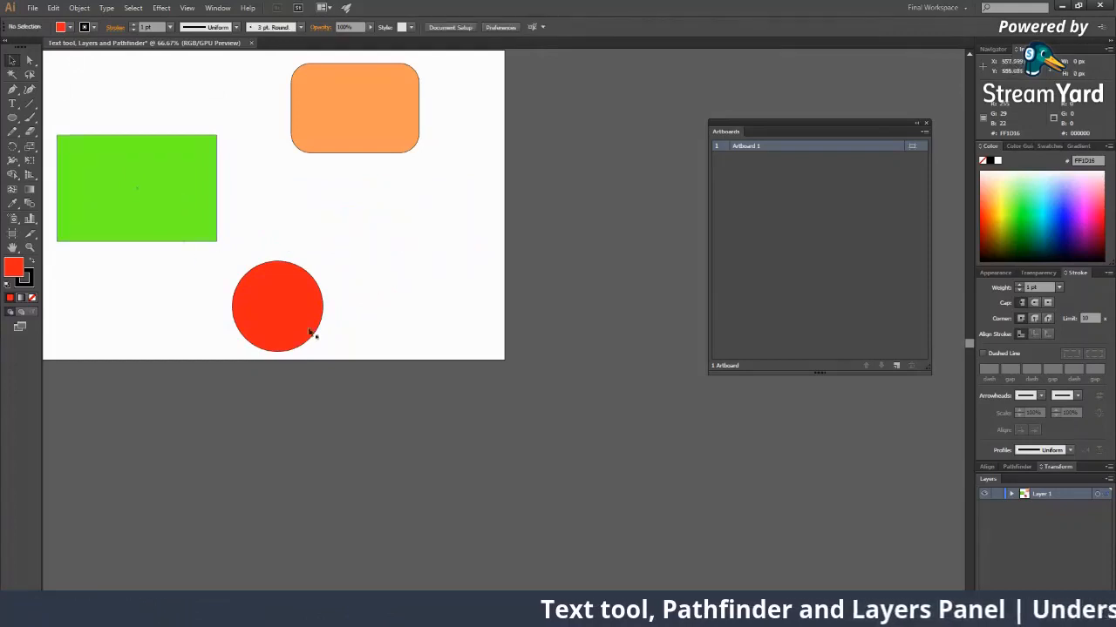
pyautogui.moveTo(305, 329); pyautogui.dragTo(332, 250)
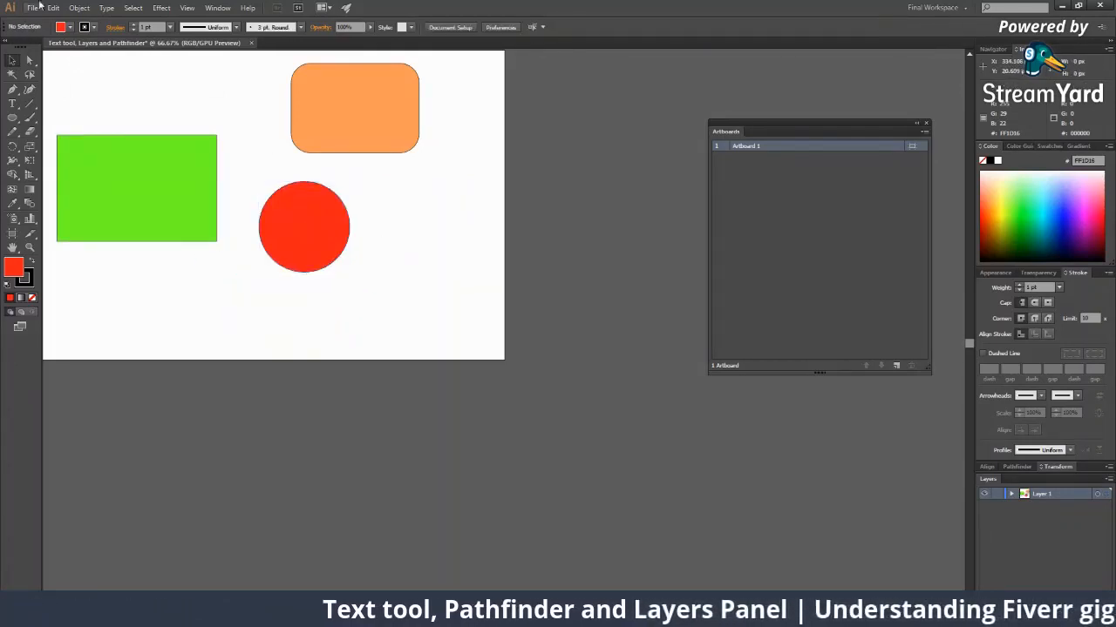
# Try out the Polygon tool by drawing several hexagons of different sizes and angles beside the red circle, undoing each one.
pyautogui.moveTo(10, 119); pyautogui.dragTo(69, 142)
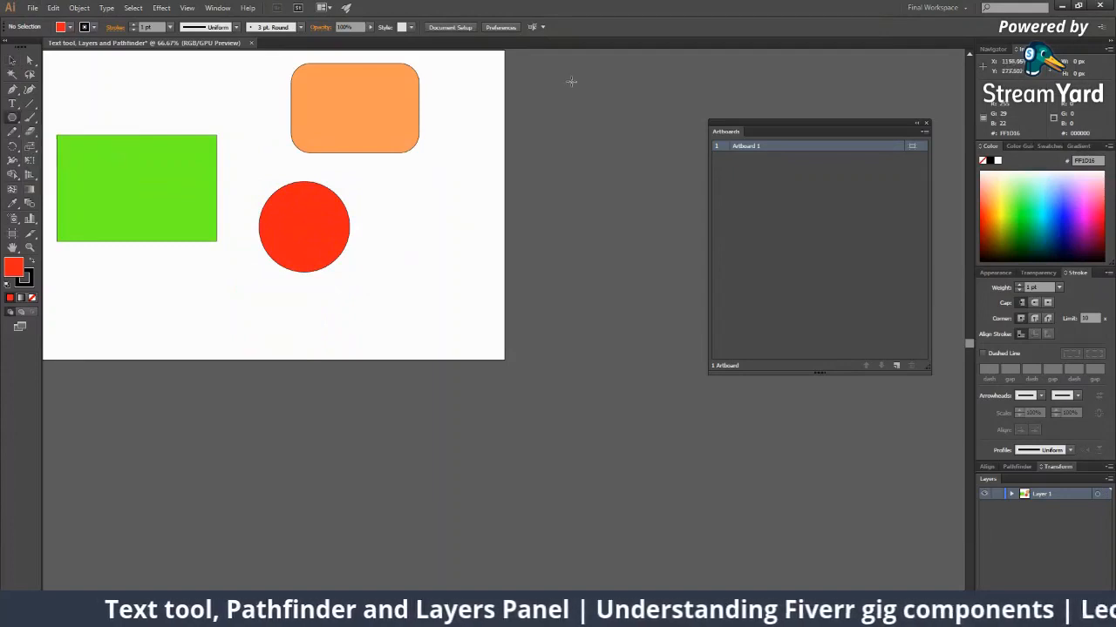
pyautogui.hotkey('ctrl', '1')
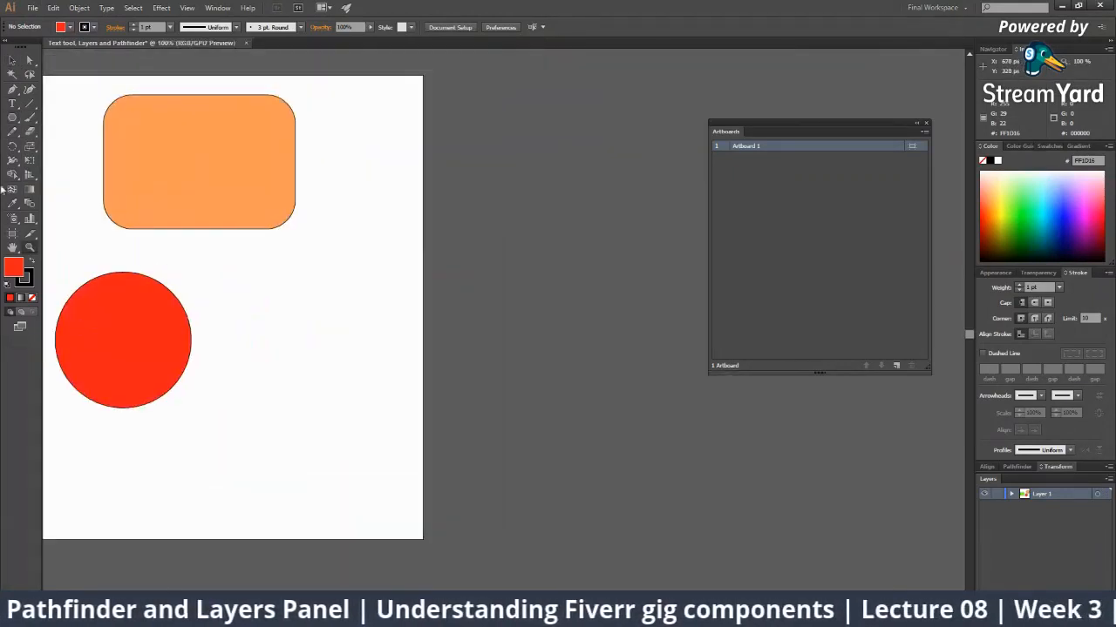
pyautogui.moveTo(259, 277); pyautogui.dragTo(246, 313)
pyautogui.hotkey('ctrl', 'z')
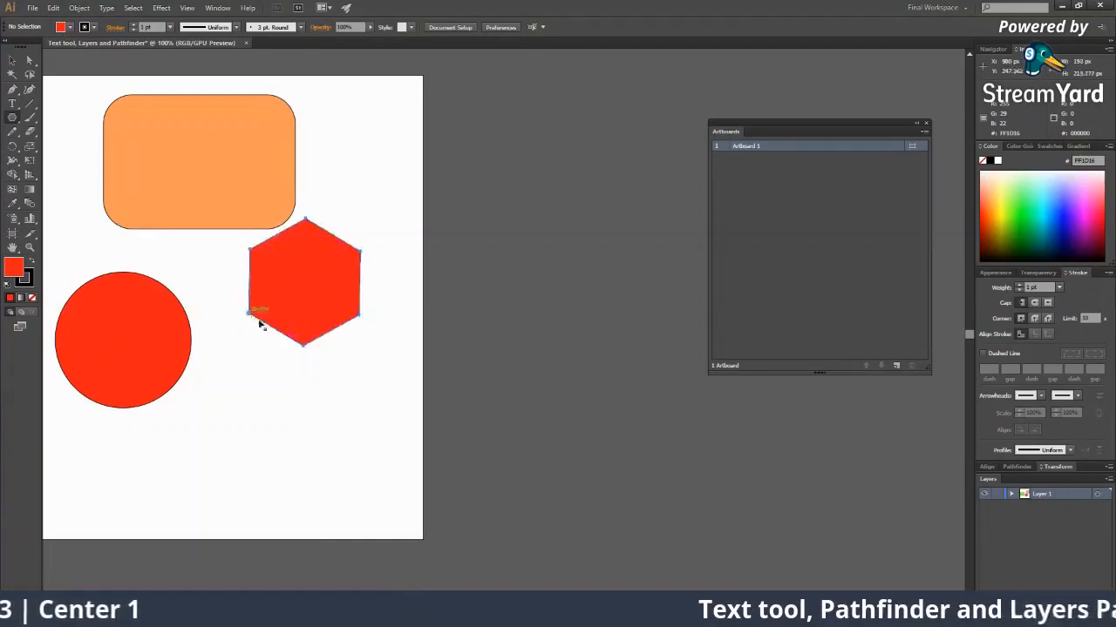
pyautogui.hotkey('ctrl', 'z')
pyautogui.moveTo(319, 324); pyautogui.dragTo(394, 324)
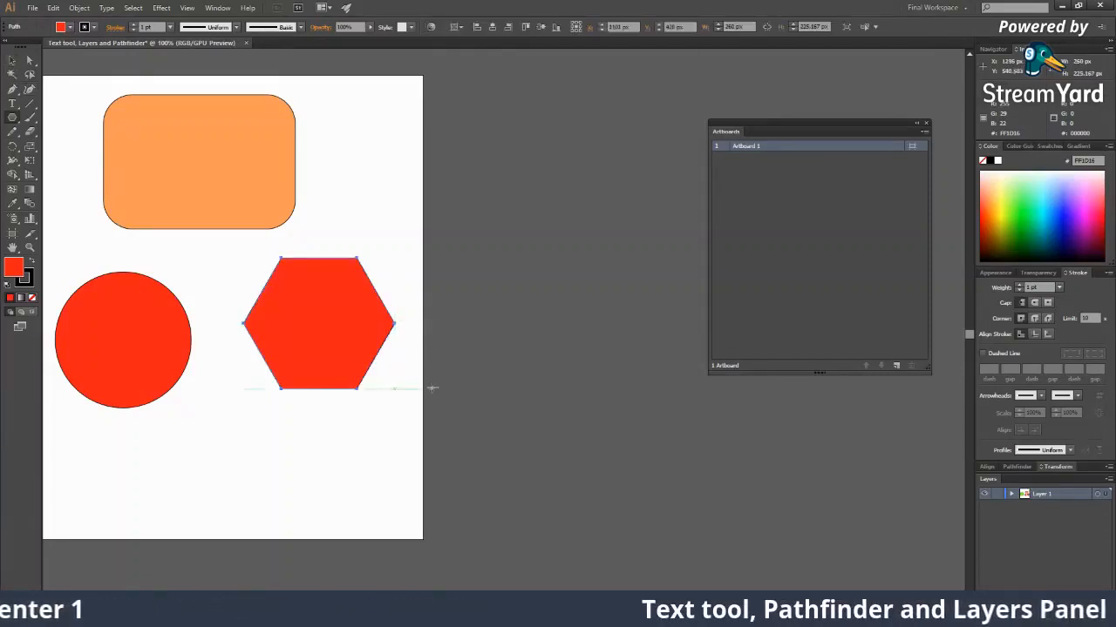
pyautogui.hotkey('ctrl', 'z')
pyautogui.moveTo(323, 323); pyautogui.dragTo(366, 382)
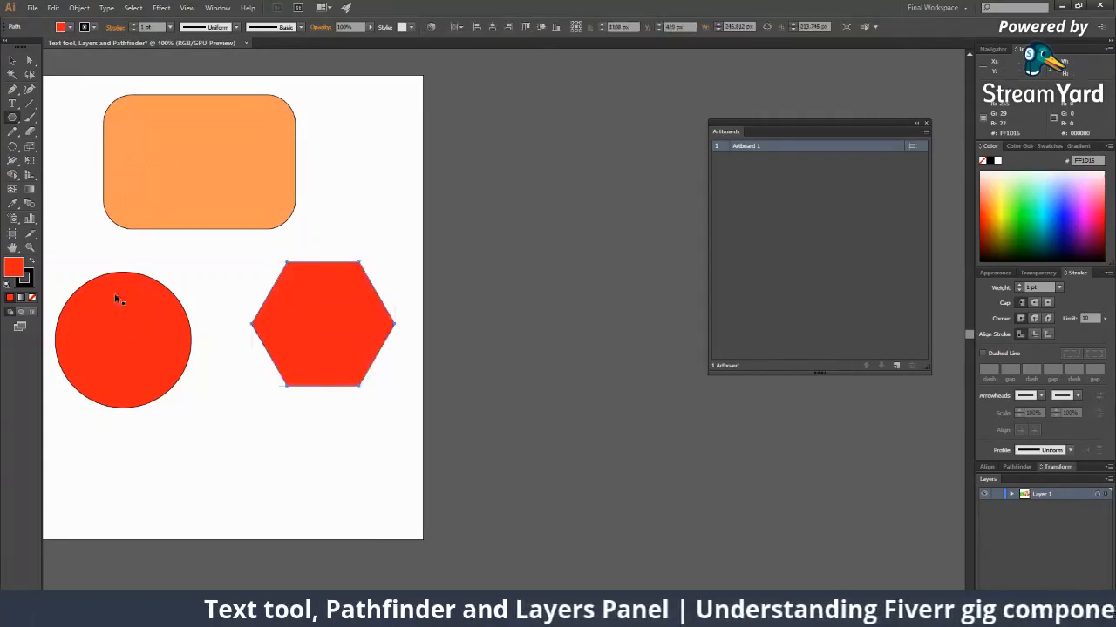
pyautogui.hotkey('ctrl', 'z')
pyautogui.moveTo(276, 256); pyautogui.dragTo(315, 320)
pyautogui.hotkey('ctrl', 'z')
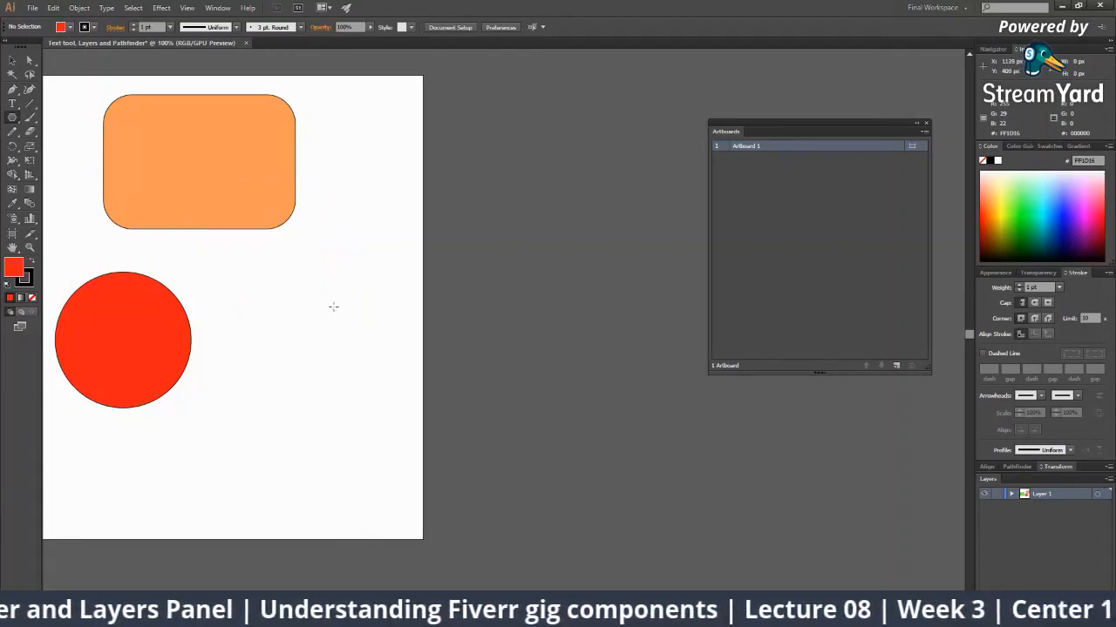
# Dismiss the Polygon options, draw a hexagon about 258 × 296 px beside the red circle and delete it.
pyautogui.click(334, 315)
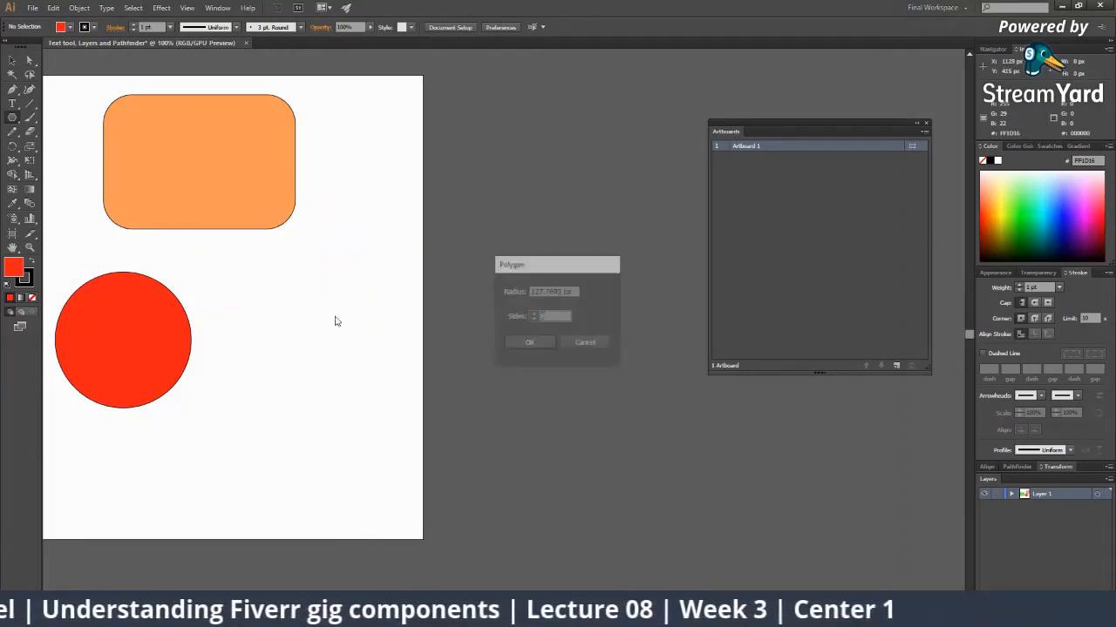
pyautogui.click(593, 343)
pyautogui.moveTo(274, 266); pyautogui.dragTo(274, 350)
pyautogui.press('v')
pyautogui.moveTo(298, 280); pyautogui.dragTo(344, 348)
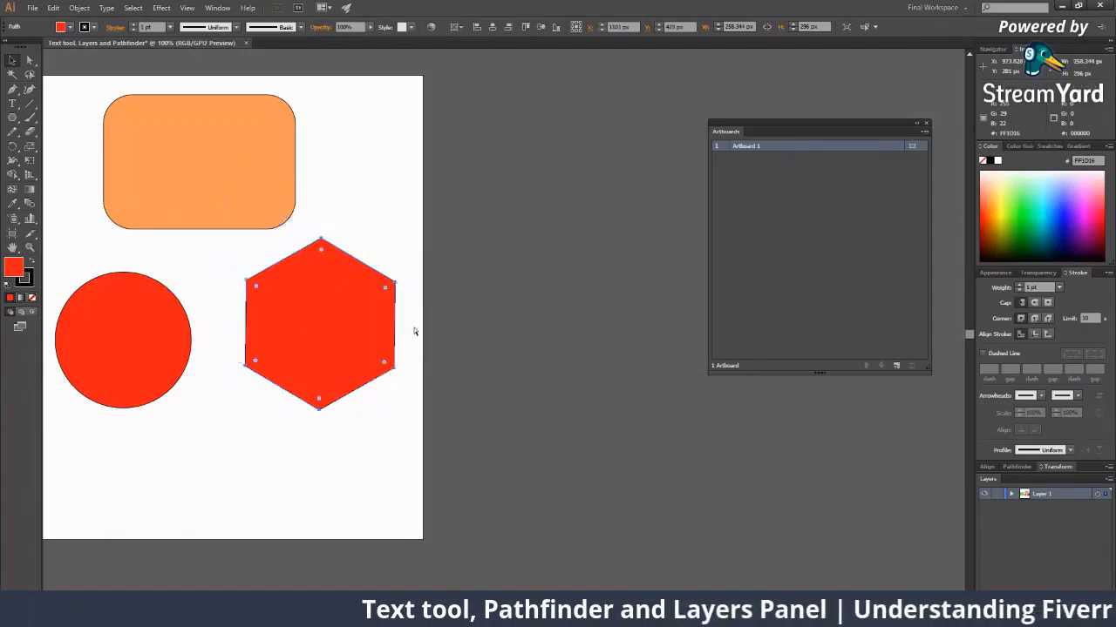
pyautogui.press('Delete')
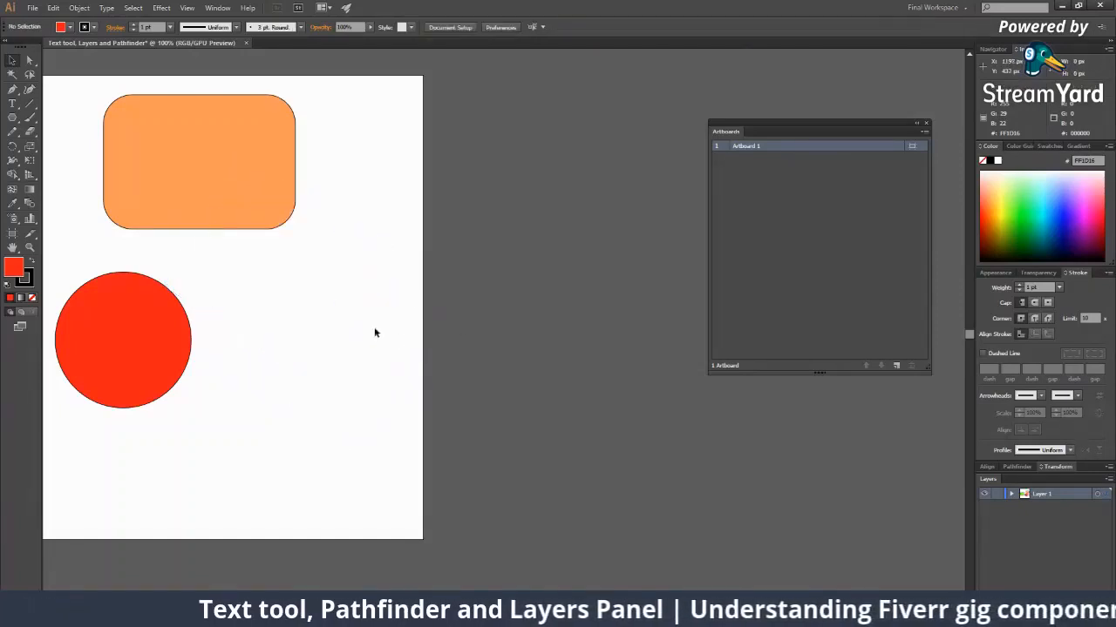
# Draw a hexagon beside the red circle and rotate it to stand on a vertex, about 226 × 257 px overall.
pyautogui.click(13, 122)
pyautogui.moveTo(314, 328); pyautogui.dragTo(396, 325)
pyautogui.press('v')
pyautogui.moveTo(395, 262); pyautogui.dragTo(361, 229)
pyautogui.click(428, 406)
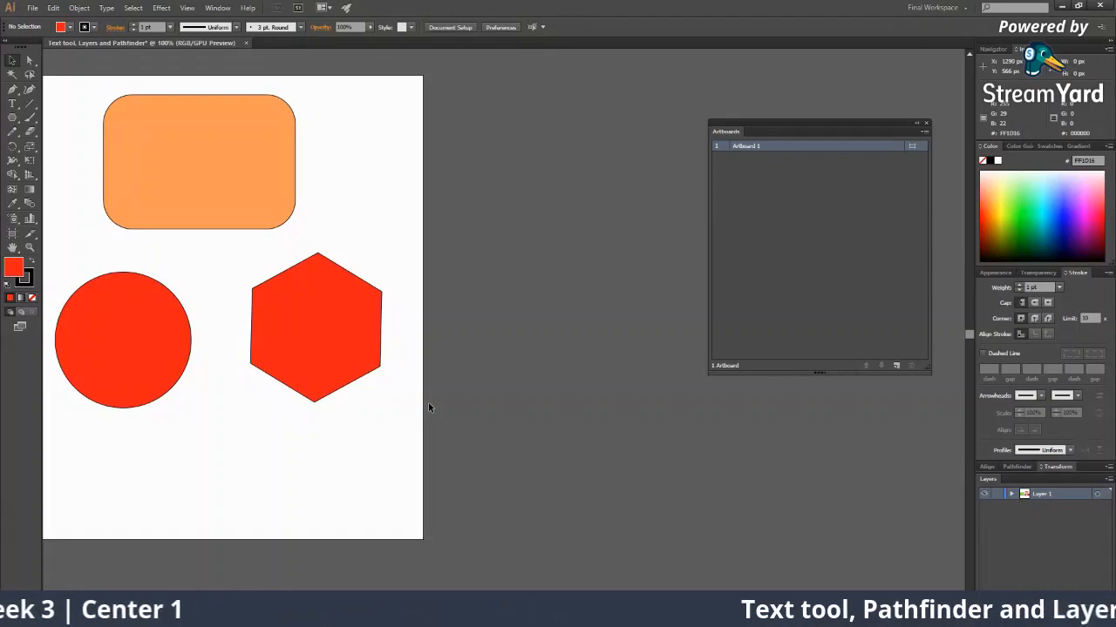
# Correct the hexagon's rotation slightly so its two side edges are vertical.
pyautogui.click(306, 336)
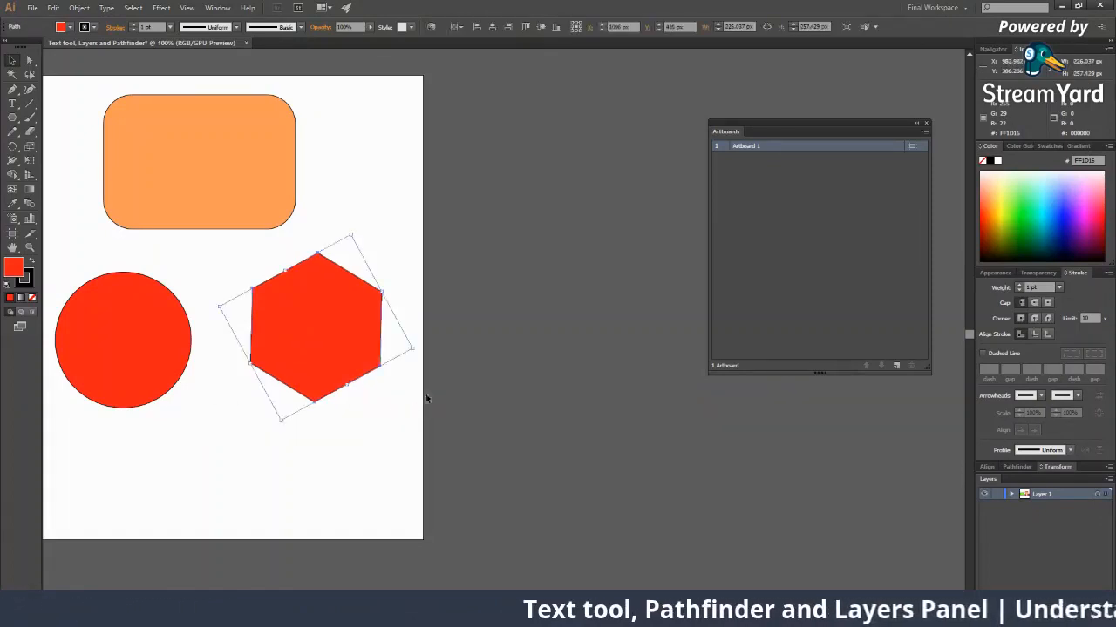
pyautogui.click(419, 353)
pyautogui.click(375, 335)
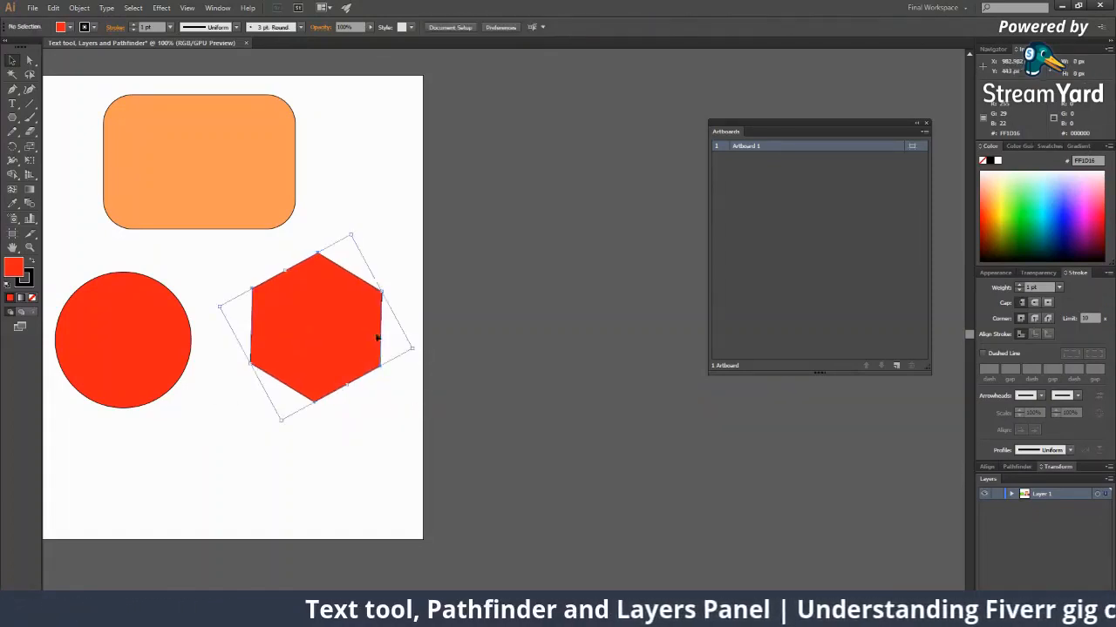
pyautogui.click(413, 356)
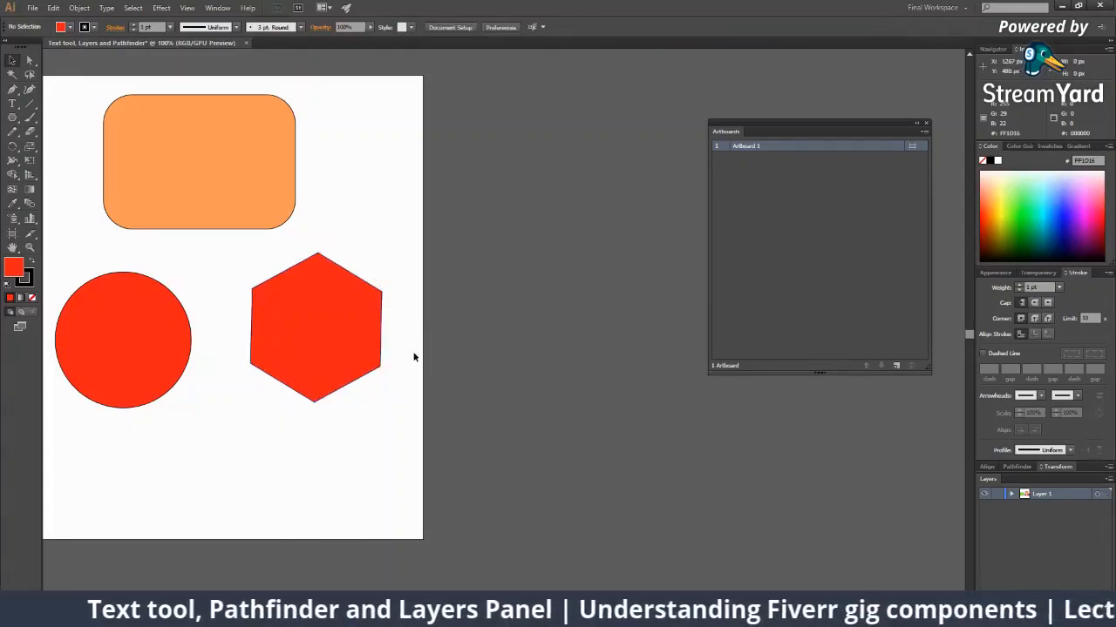
pyautogui.hotkey('ctrl', 'z')
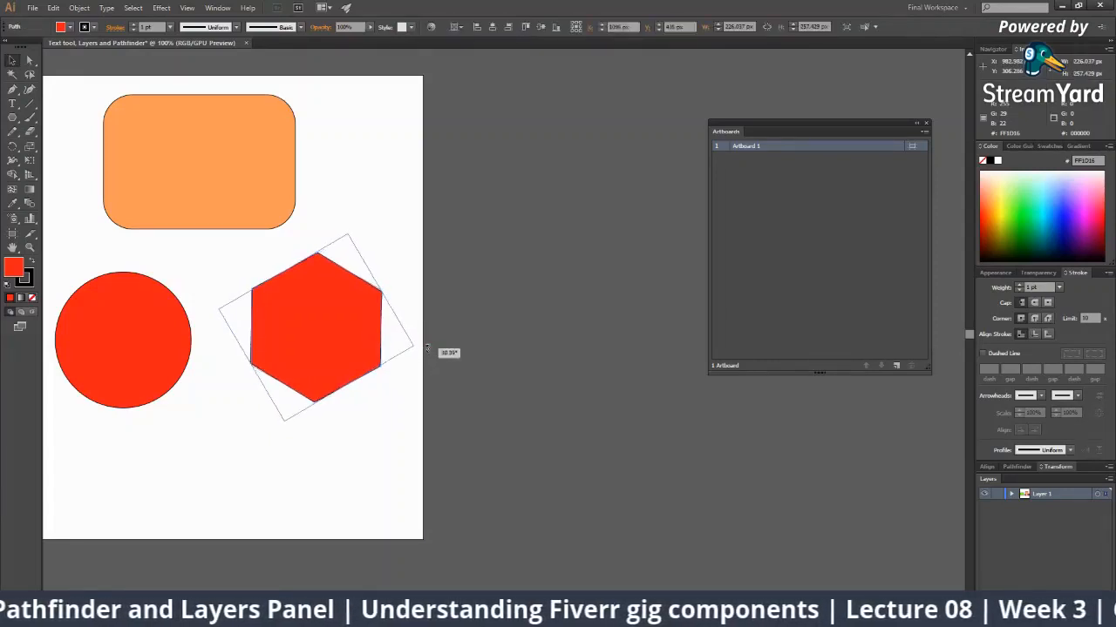
pyautogui.click(458, 428)
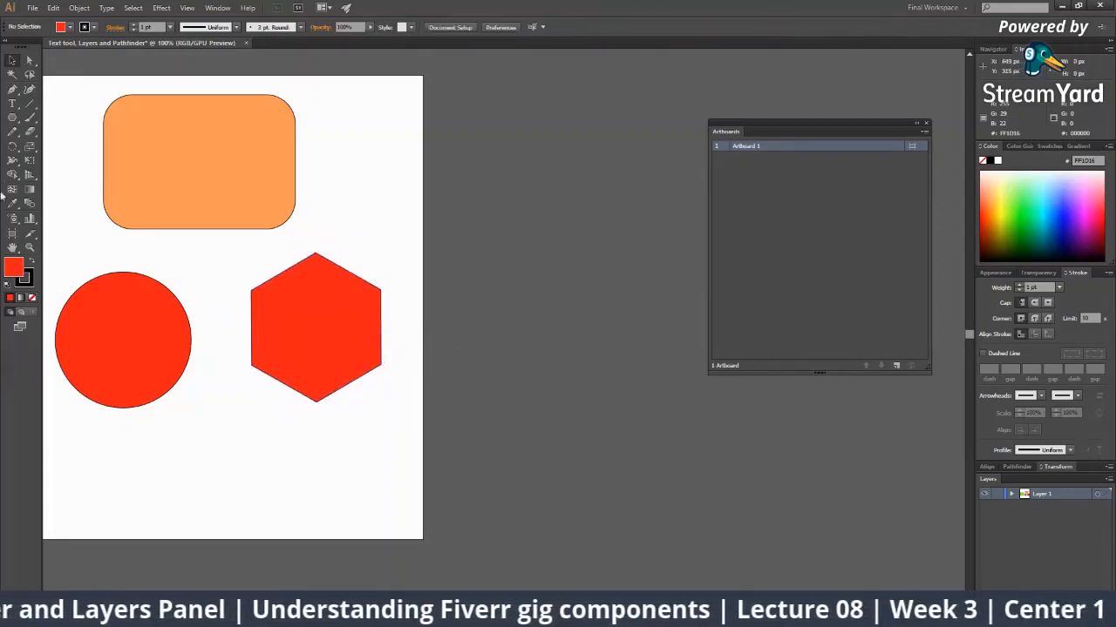
# Change the hexagon's fill to blue (#3032FF).
pyautogui.click(13, 119)
pyautogui.moveTo(362, 468); pyautogui.dragTo(381, 349)
pyautogui.press('v')
pyautogui.click(419, 257)
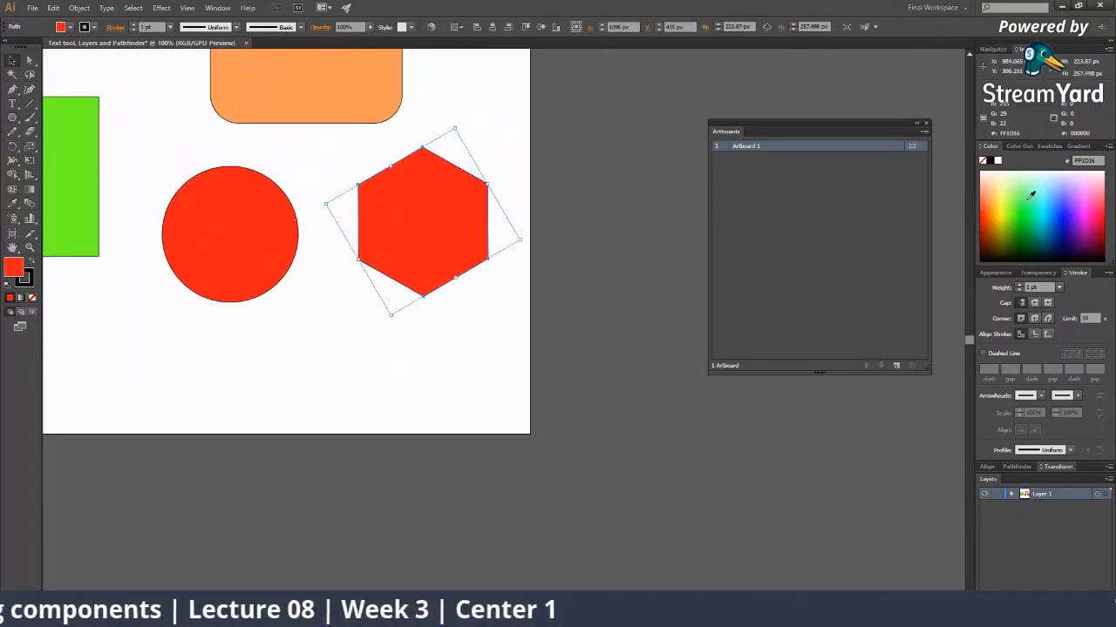
pyautogui.click(1030, 196)
pyautogui.click(1064, 205)
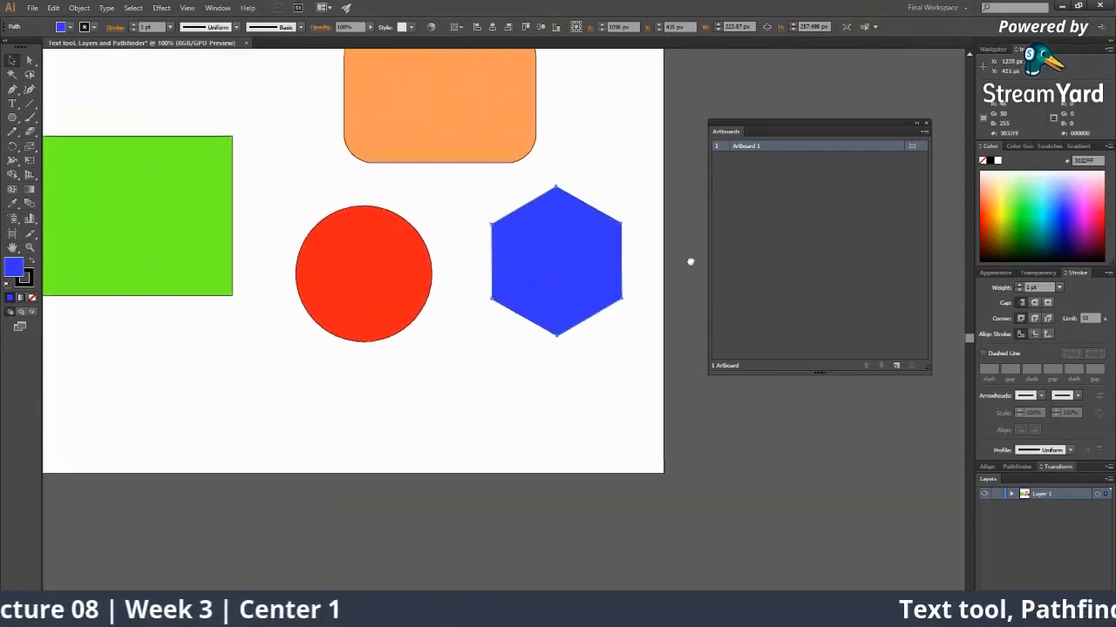
# Move the green rectangle up near the artboard's upper edge and scale it down proportionally to about 355 × 237 px.
pyautogui.keyDown('alt'); pyautogui.click(450, 294); pyautogui.keyUp('alt')
pyautogui.press('v')
pyautogui.moveTo(381, 301); pyautogui.dragTo(397, 210)
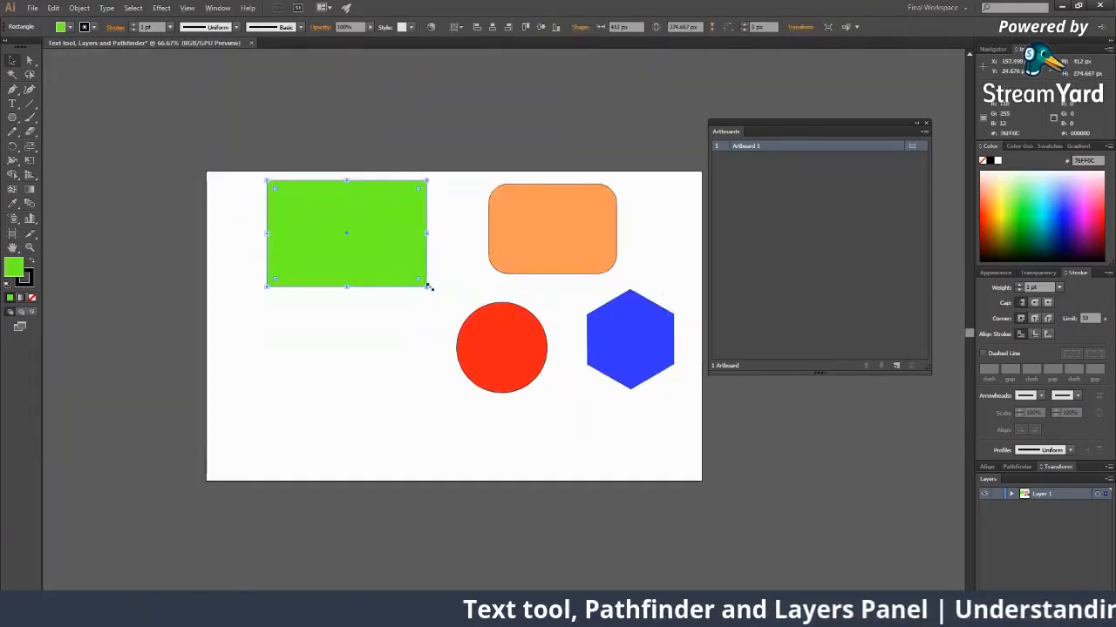
pyautogui.moveTo(428, 286); pyautogui.dragTo(416, 279)
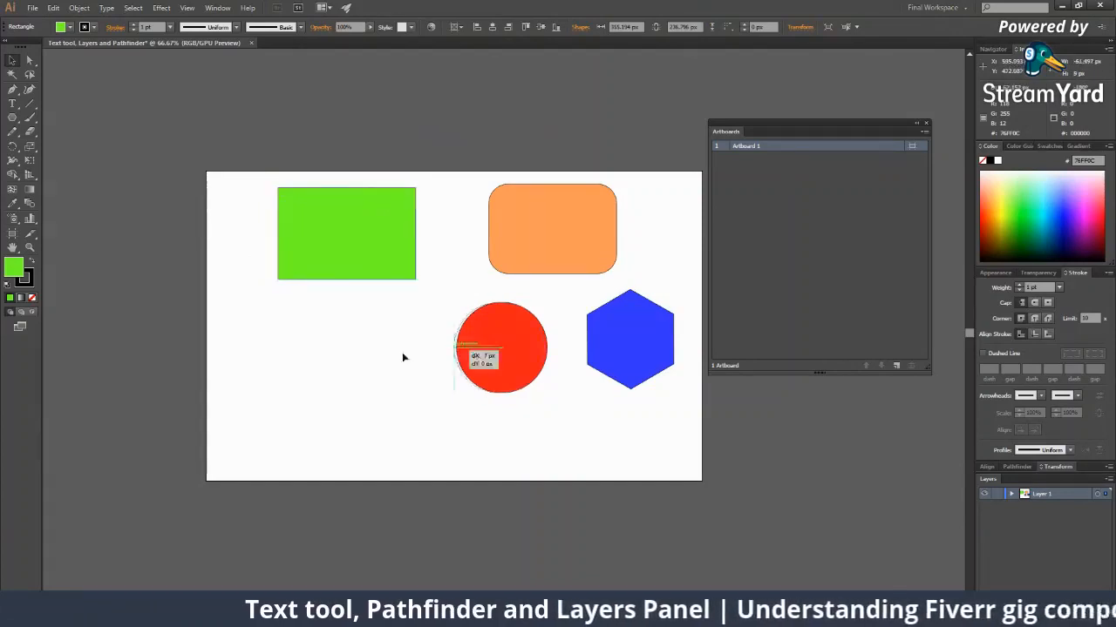
# Move the red circle under the green rectangle with their left edges aligned, and place the blue hexagon beside the circle.
pyautogui.moveTo(470, 353); pyautogui.dragTo(313, 342)
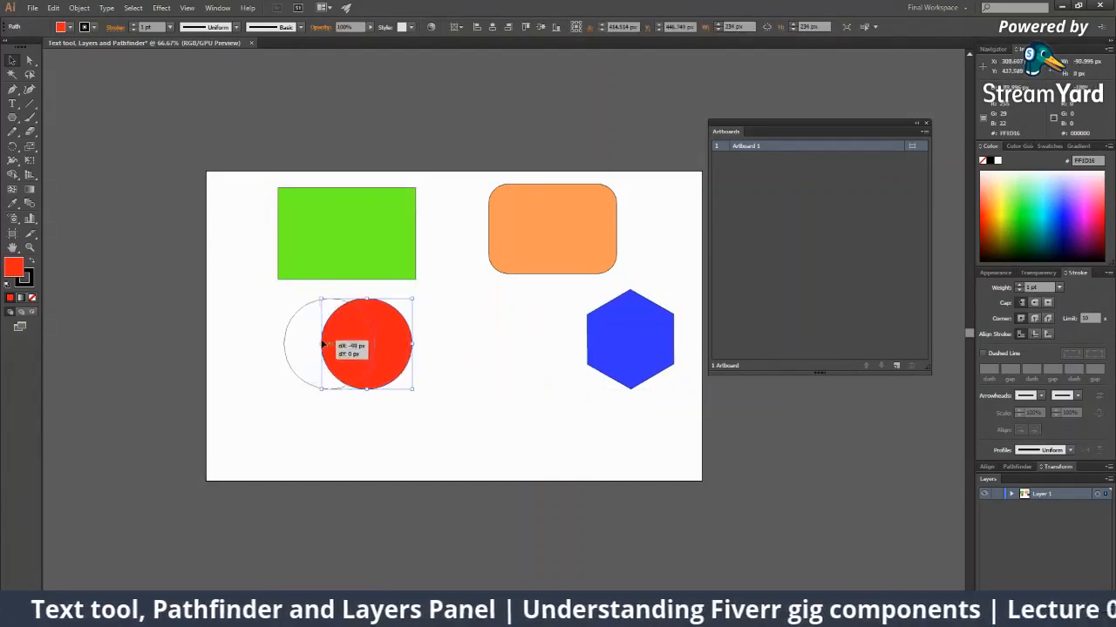
pyautogui.moveTo(595, 361); pyautogui.dragTo(415, 368)
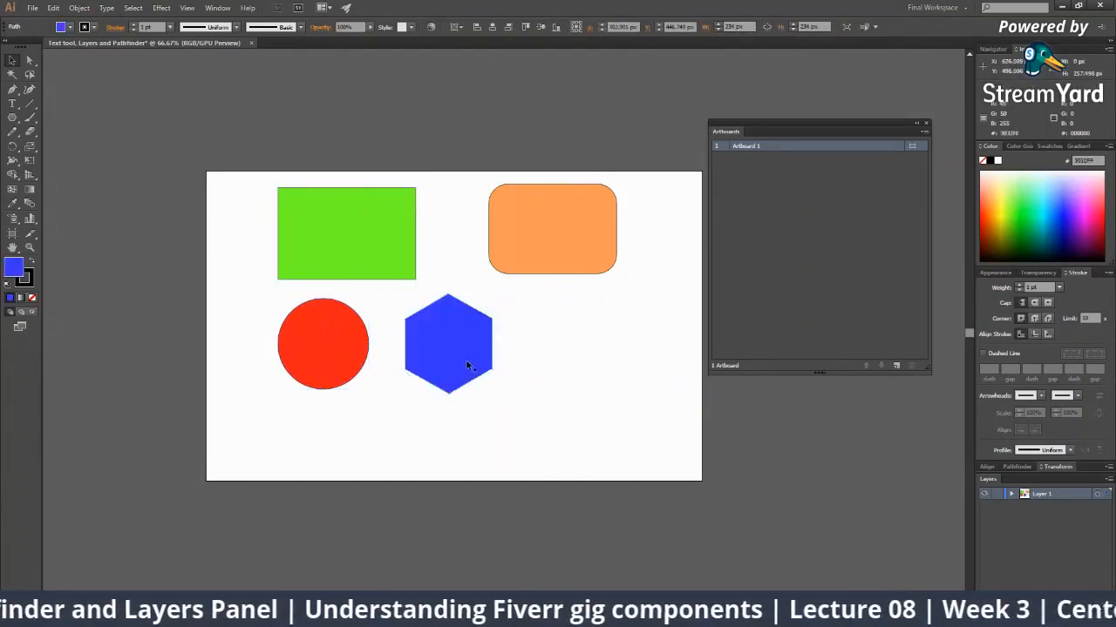
pyautogui.click(501, 375)
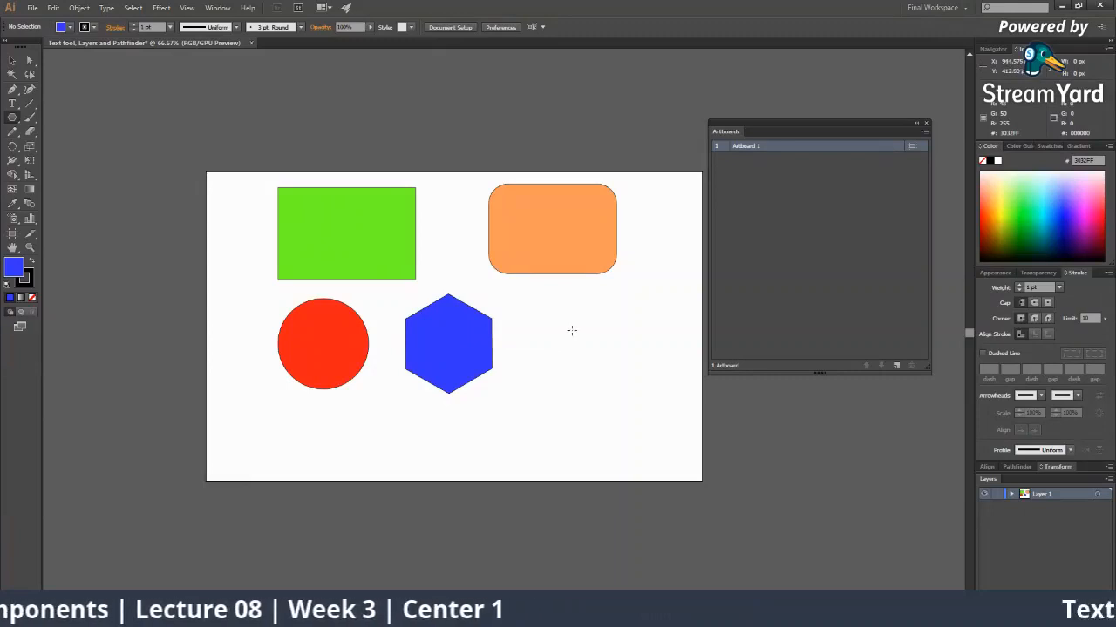
# Create a five-sided polygon with a radius of 128.7517 px beside the blue hexagon from exact dimensions.
pyautogui.click(571, 331)
pyautogui.moveTo(608, 265); pyautogui.dragTo(673, 279)
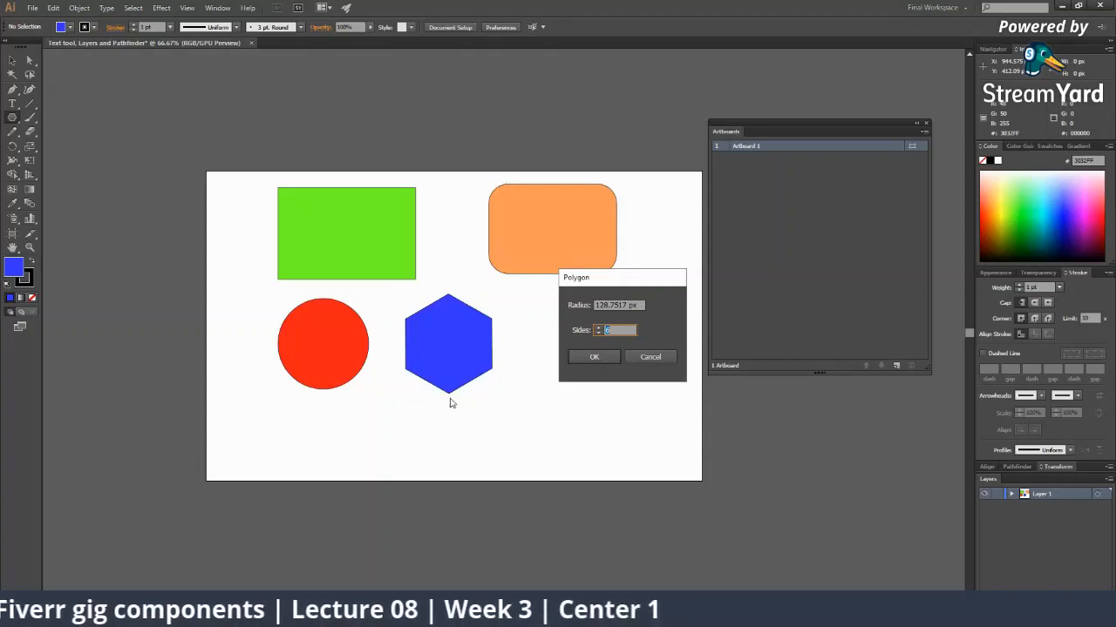
pyautogui.click(598, 333)
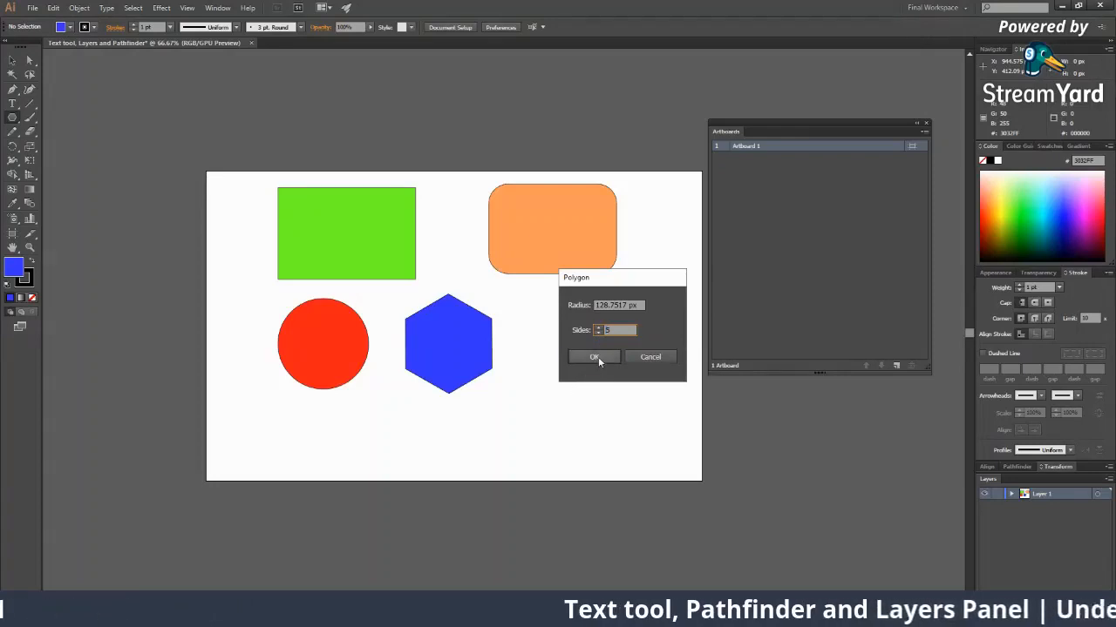
pyautogui.click(598, 357)
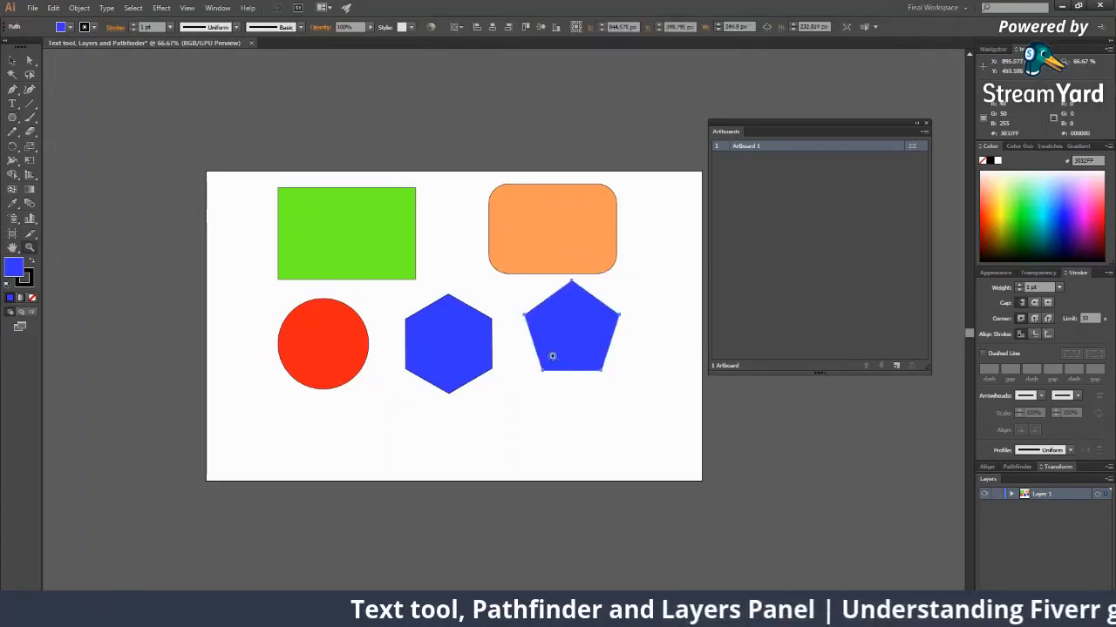
# Move the blue pentagon down slightly to sit level with the hexagon below the orange rounded rectangle.
pyautogui.click(516, 326)
pyautogui.click(516, 326)
pyautogui.press('v')
pyautogui.moveTo(590, 336); pyautogui.dragTo(581, 373)
pyautogui.press('space')
pyautogui.moveTo(581, 373); pyautogui.dragTo(392, 398)
pyautogui.click(630, 474)
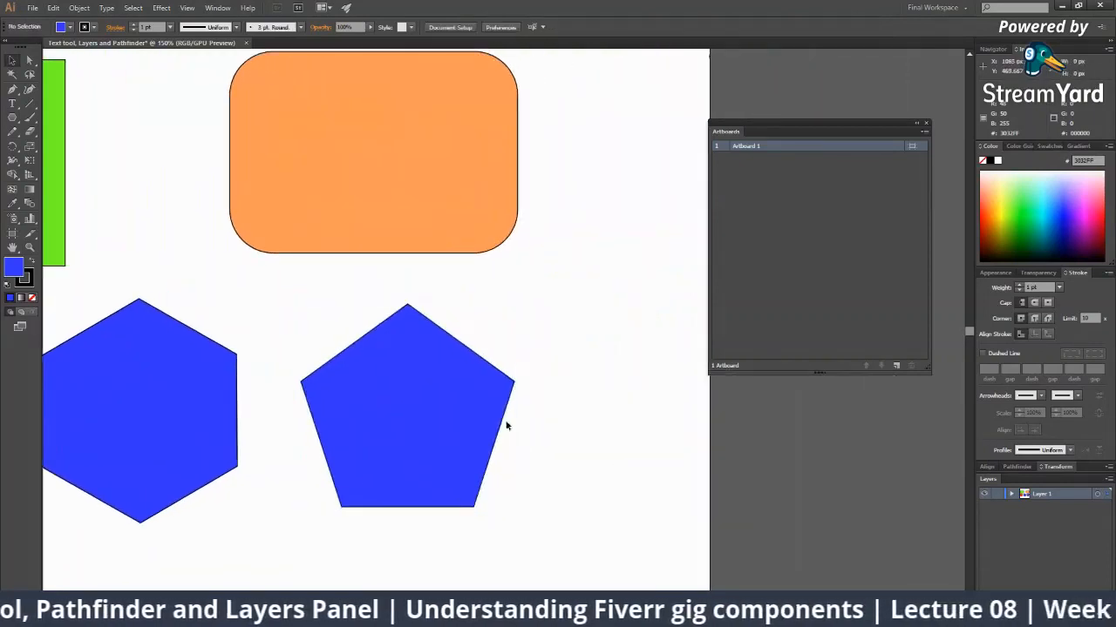
pyautogui.moveTo(471, 397); pyautogui.dragTo(411, 304)
pyautogui.click(653, 438)
pyautogui.press('space')
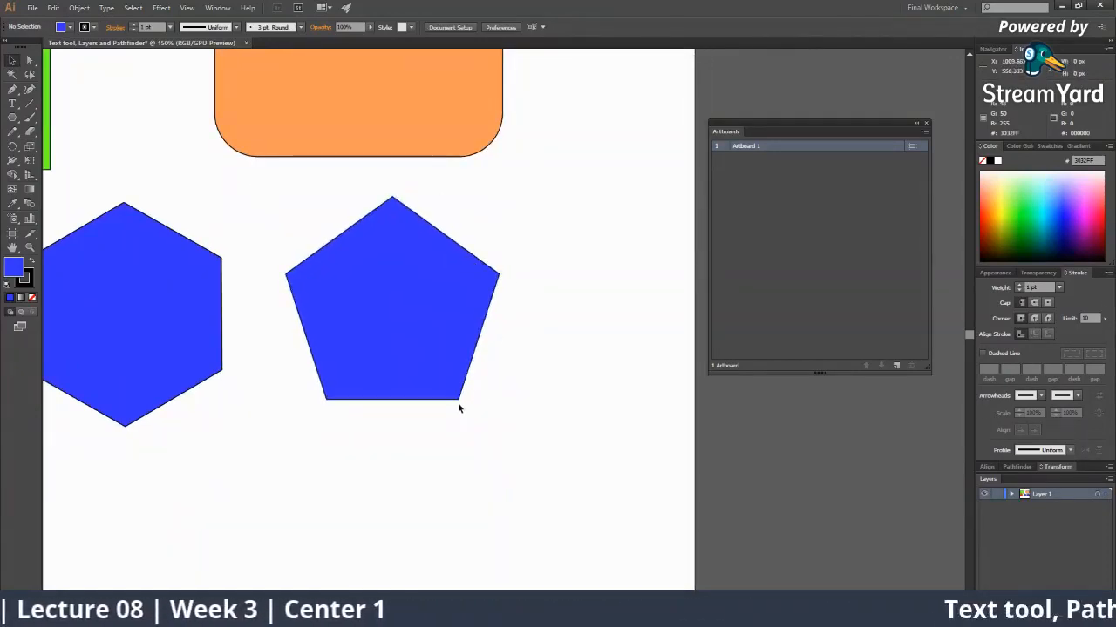
# Create a four-sided polygon with a radius of 128.7517 px from exact dimensions and place it below the blue hexagon.
pyautogui.hotkey('ctrl', 'alt', 'space')
pyautogui.keyDown('ctrl'); pyautogui.keyDown('alt'); pyautogui.click(396, 307); pyautogui.keyUp('alt'); pyautogui.keyUp('ctrl')
pyautogui.keyDown('ctrl'); pyautogui.keyDown('alt'); pyautogui.click(396, 307); pyautogui.keyUp('alt'); pyautogui.keyUp('ctrl')
pyautogui.press('l')
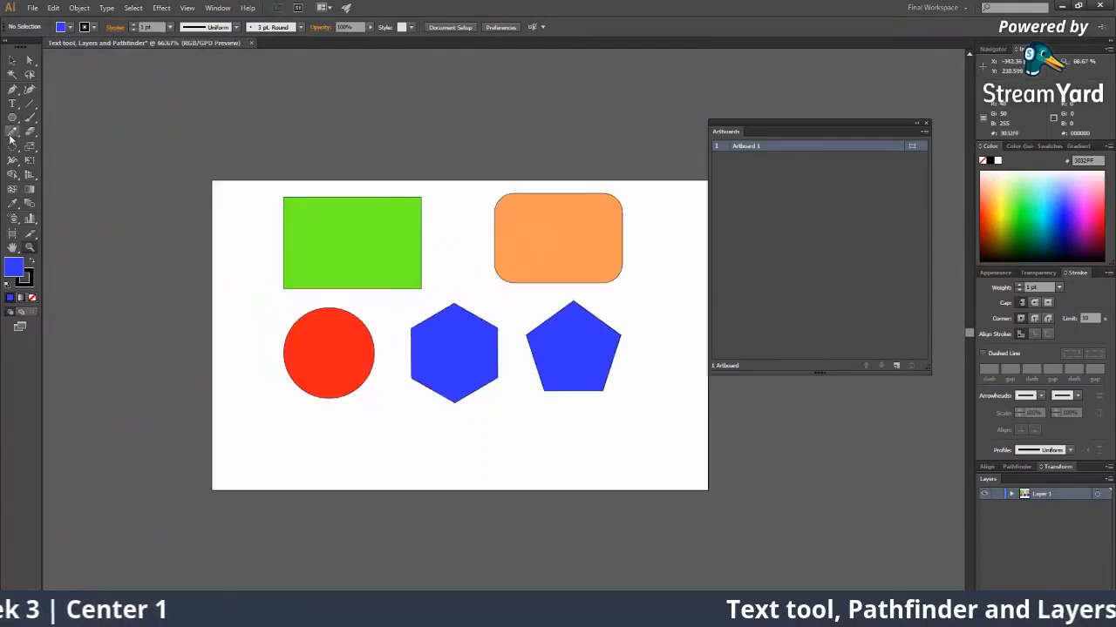
pyautogui.click(633, 424)
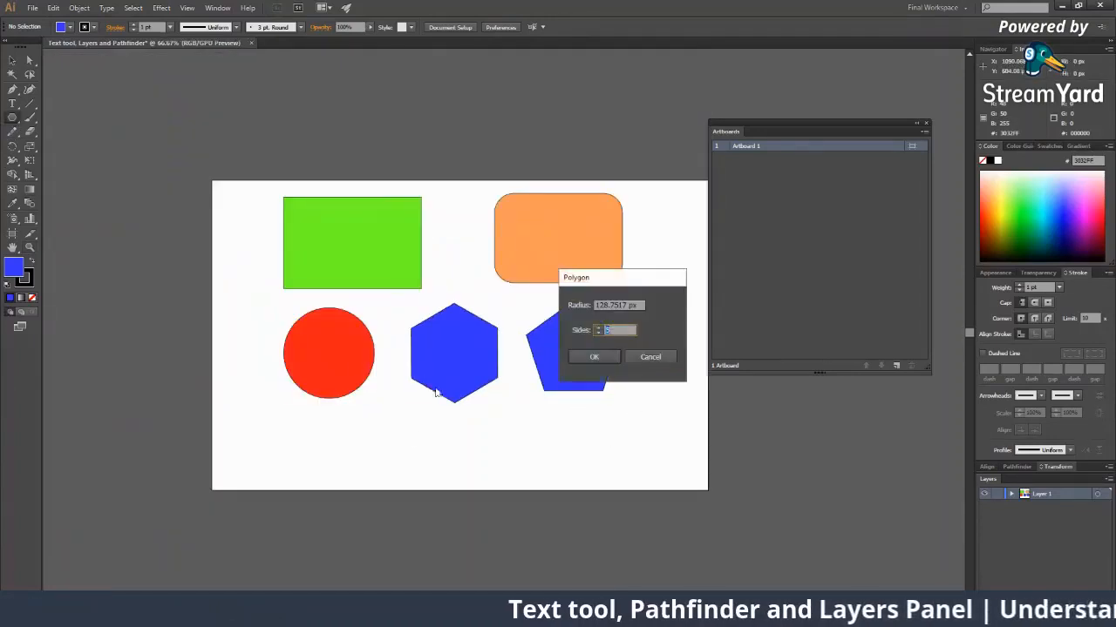
pyautogui.moveTo(668, 283); pyautogui.dragTo(768, 278)
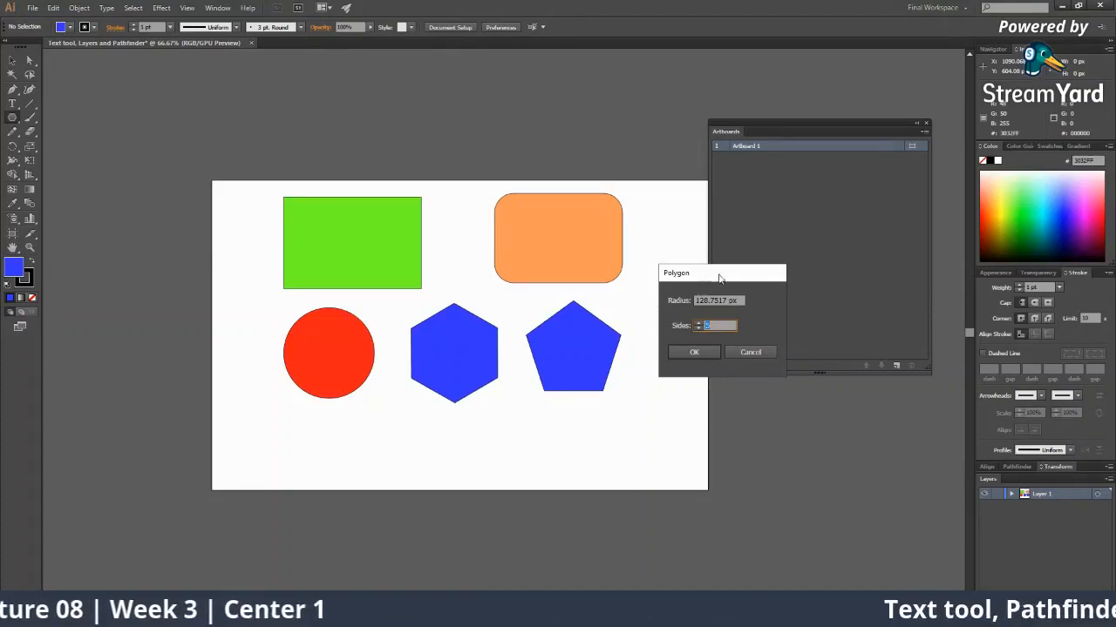
pyautogui.moveTo(719, 277); pyautogui.dragTo(743, 279)
pyautogui.click(722, 331)
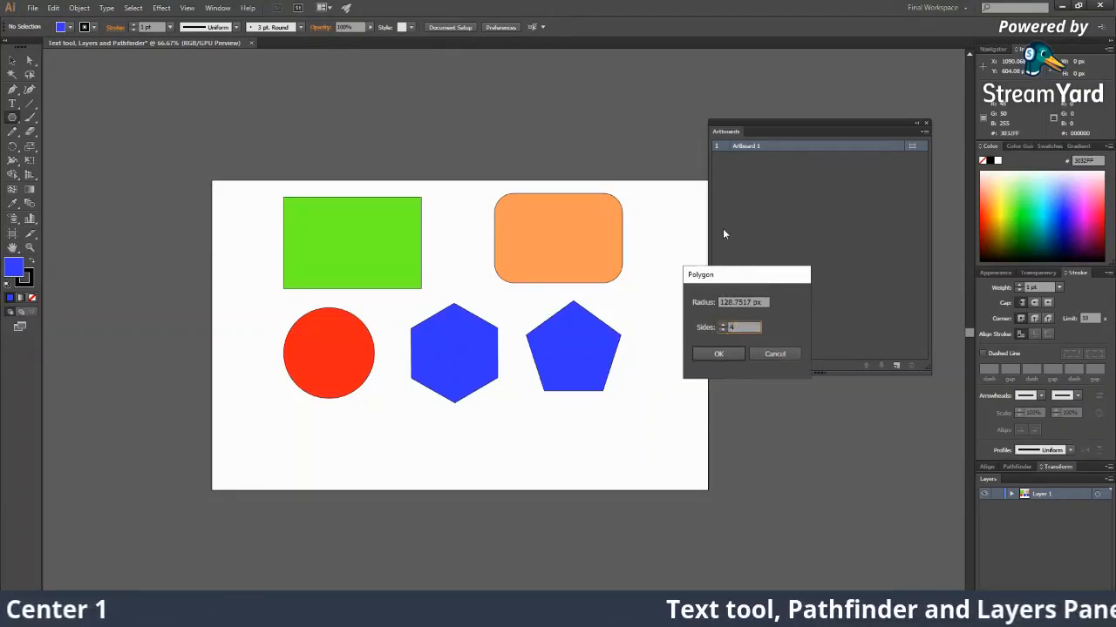
pyautogui.click(718, 354)
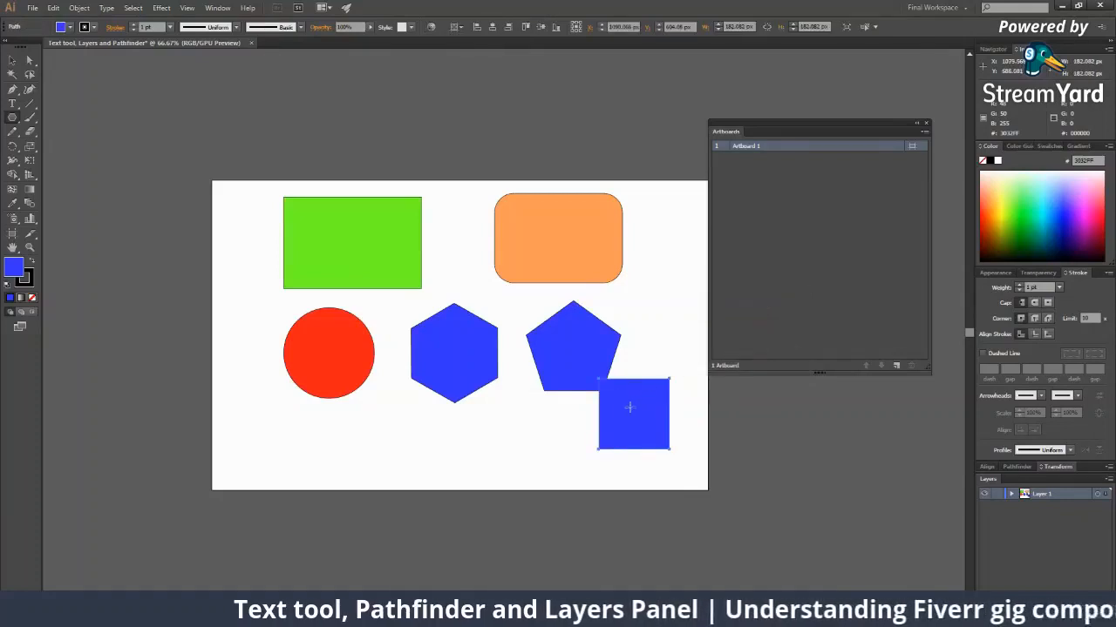
pyautogui.press('v')
pyautogui.moveTo(632, 416); pyautogui.dragTo(452, 452)
# Extend the artboard downward by moving its lower edge to make room for more shapes.
pyautogui.click(12, 234)
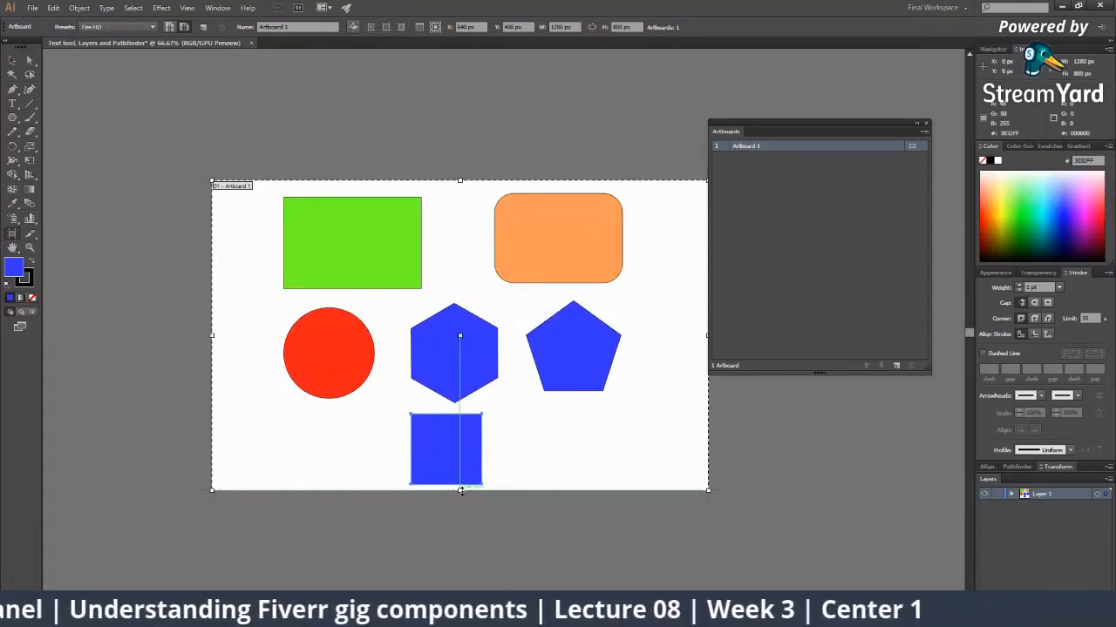
pyautogui.moveTo(461, 490); pyautogui.dragTo(461, 585)
pyautogui.press('Escape')
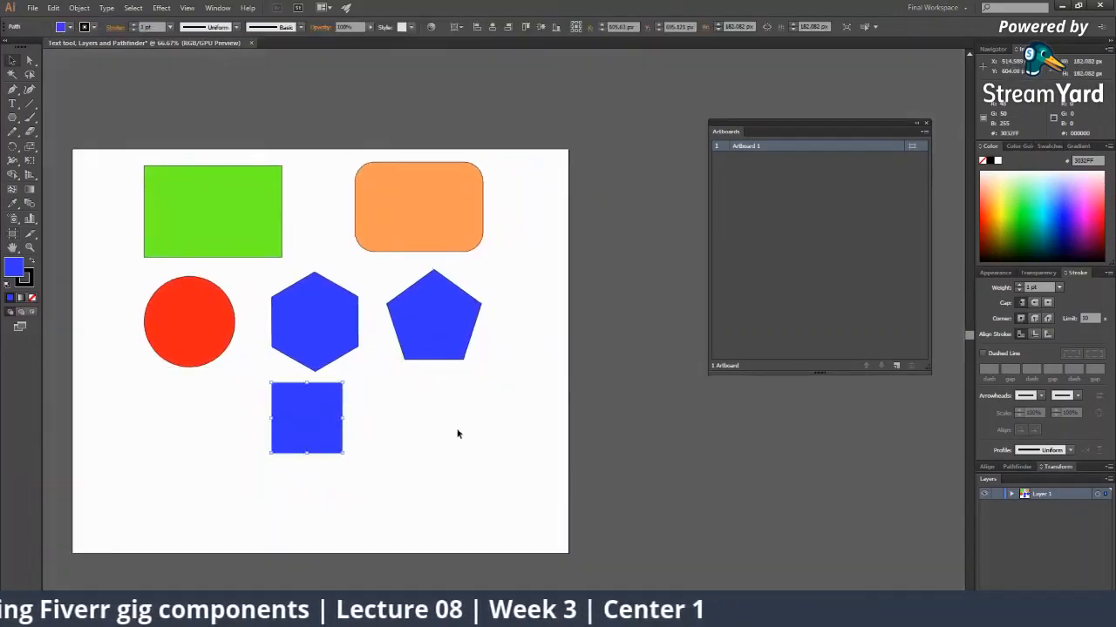
# Create a three-sided polygon with a radius of 128.7517 px from exact dimensions and centre it below the blue pentagon.
pyautogui.click(12, 118)
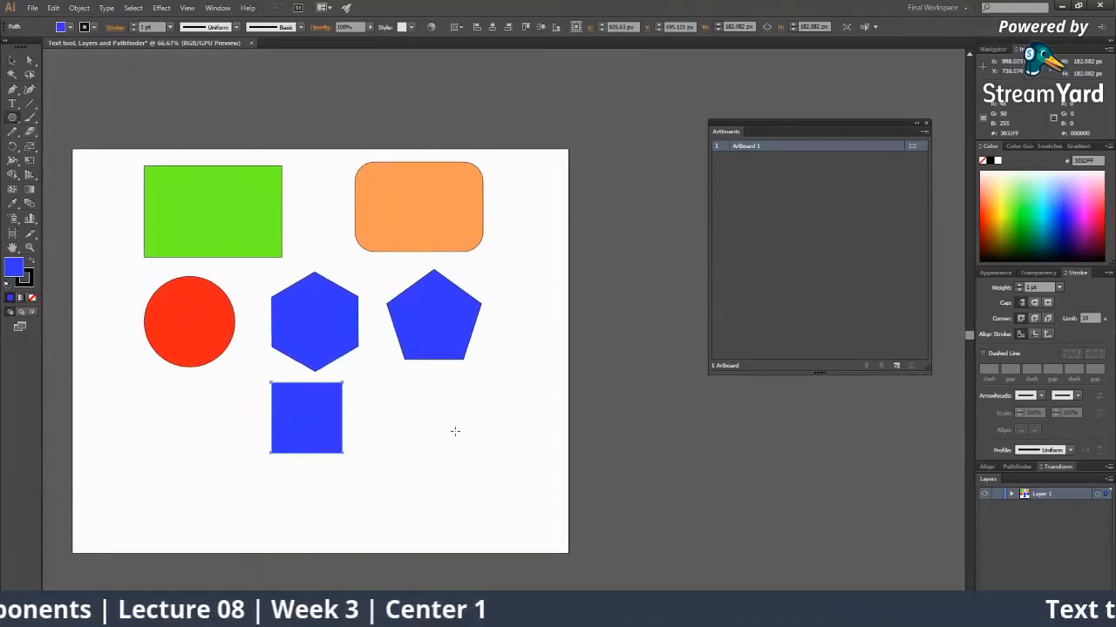
pyautogui.click(585, 335)
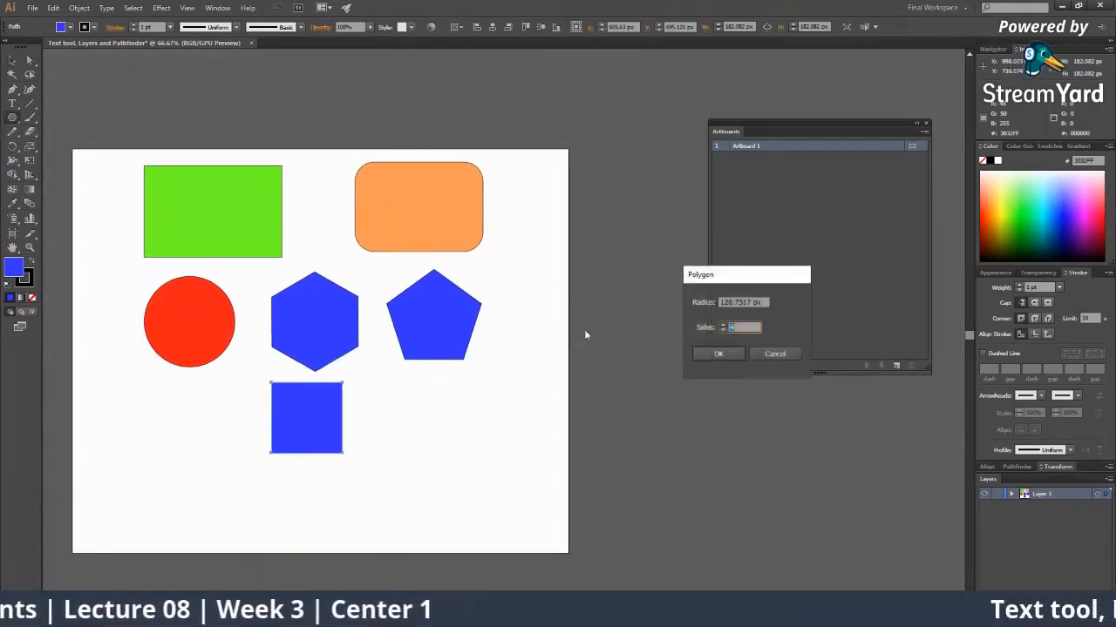
pyautogui.click(722, 329)
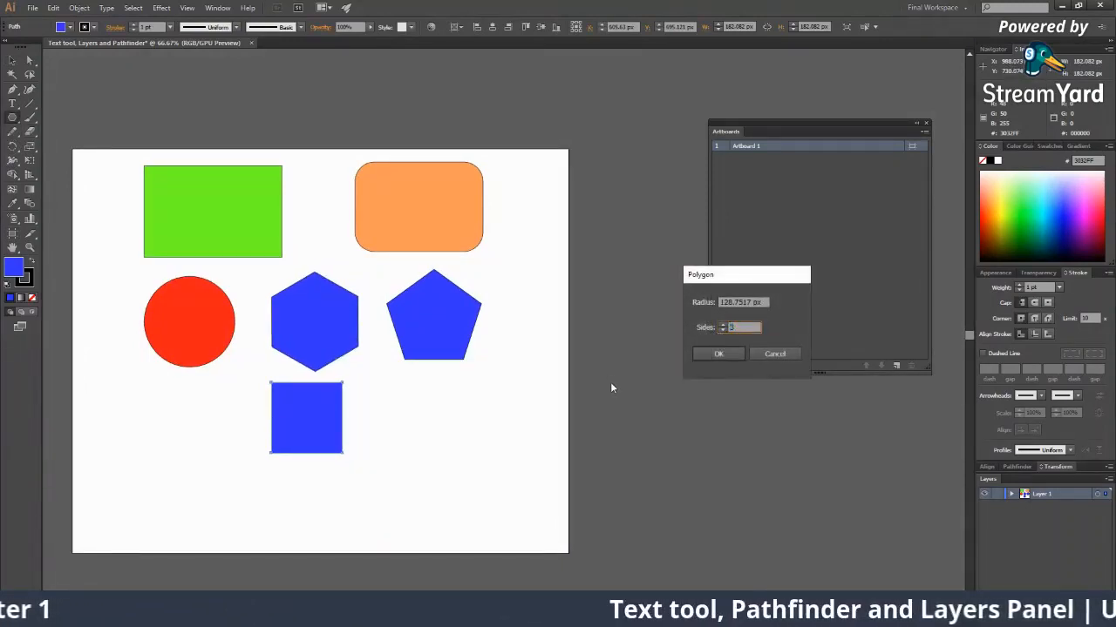
pyautogui.click(718, 354)
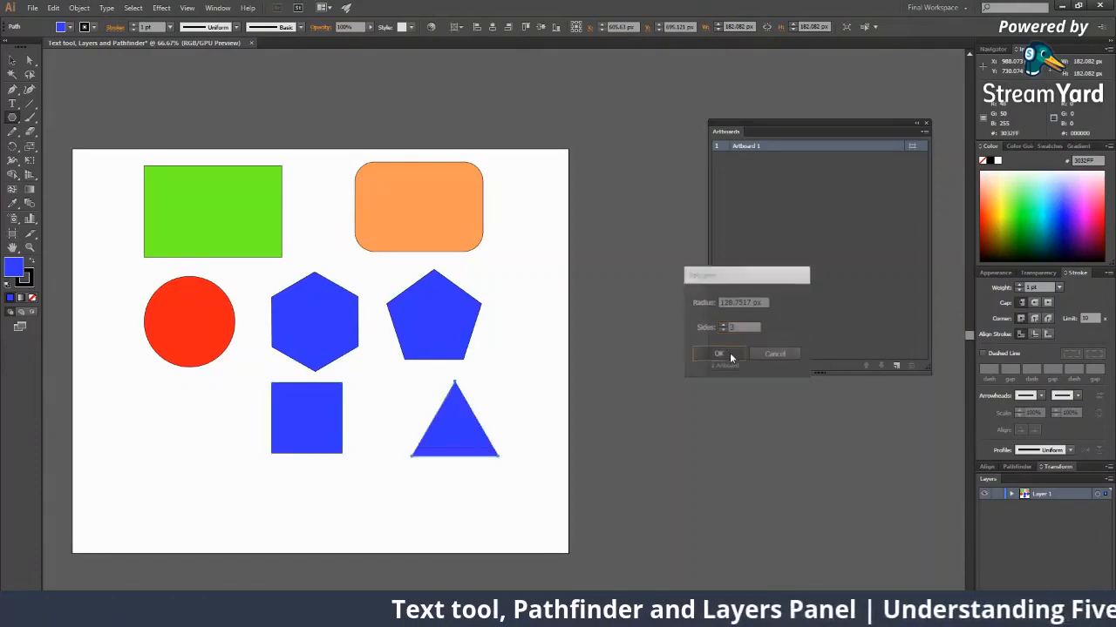
pyautogui.press('z')
pyautogui.click(463, 375)
pyautogui.click(463, 376)
pyautogui.press('v')
pyautogui.moveTo(550, 380); pyautogui.dragTo(502, 373)
pyautogui.click(12, 119)
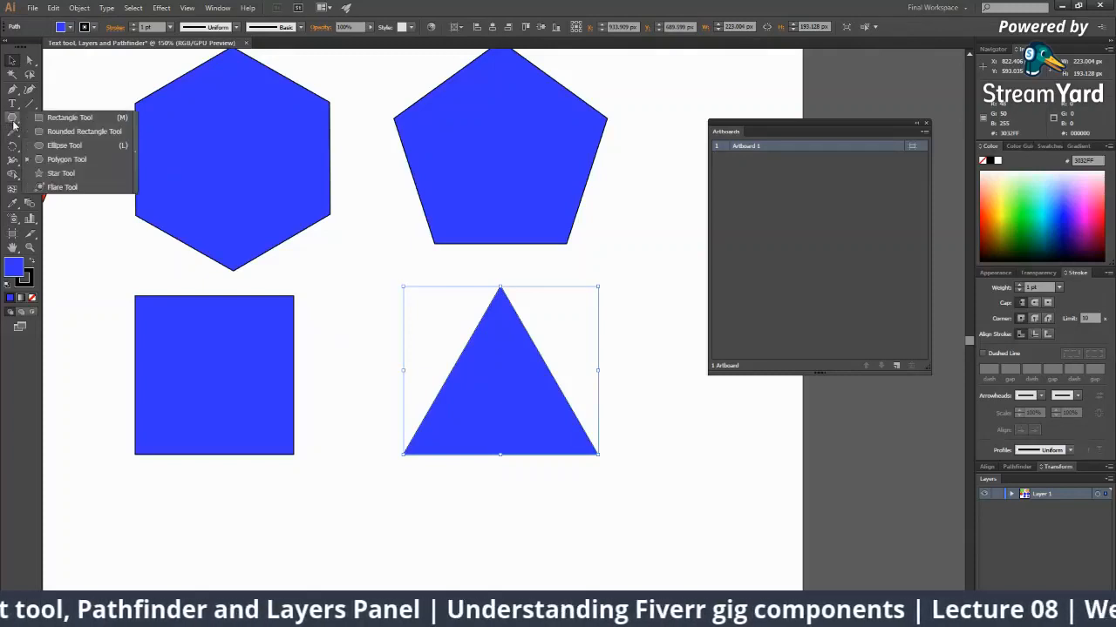
pyautogui.click(43, 162)
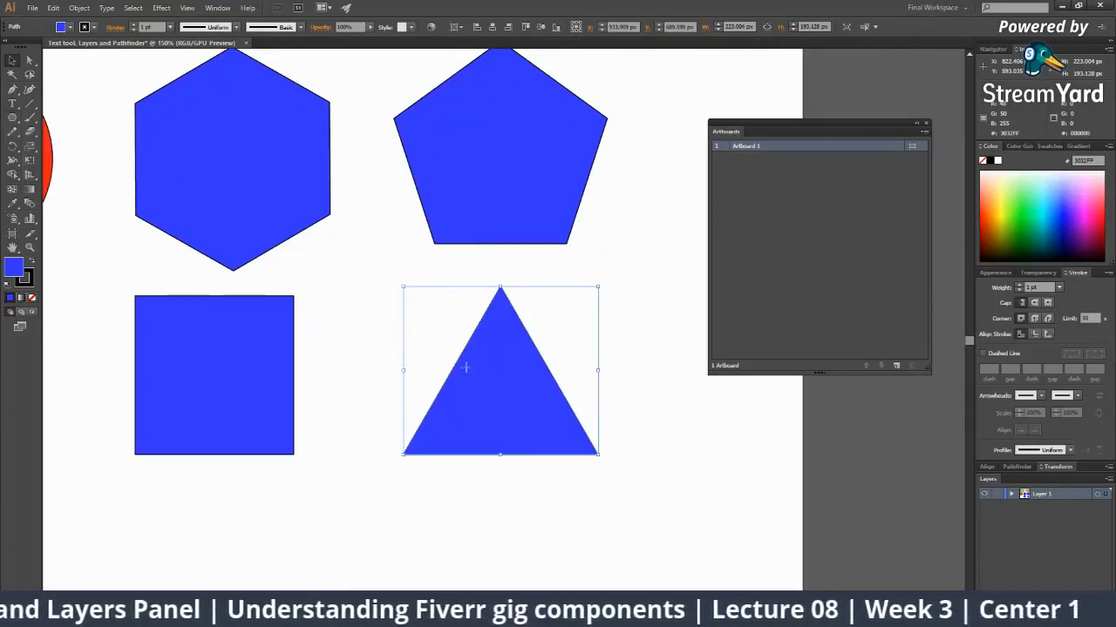
pyautogui.press('z')
pyautogui.keyDown('alt'); pyautogui.click(508, 384); pyautogui.keyUp('alt')
pyautogui.click(508, 390)
pyautogui.press('v')
pyautogui.click(530, 402)
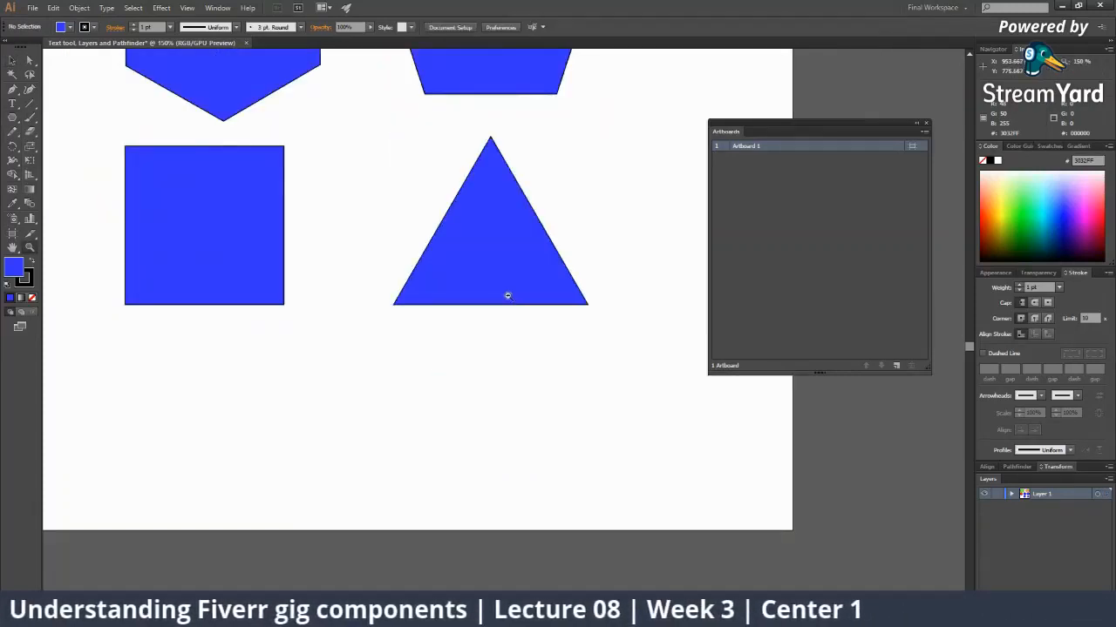
# Create a second three-sided polygon with a radius of 128.7517 px beside the blue triangle, and delete it.
pyautogui.press('z')
pyautogui.keyDown('alt'); pyautogui.click(508, 289); pyautogui.keyUp('alt')
pyautogui.keyDown('alt'); pyautogui.click(506, 288); pyautogui.keyUp('alt')
pyautogui.click(13, 118)
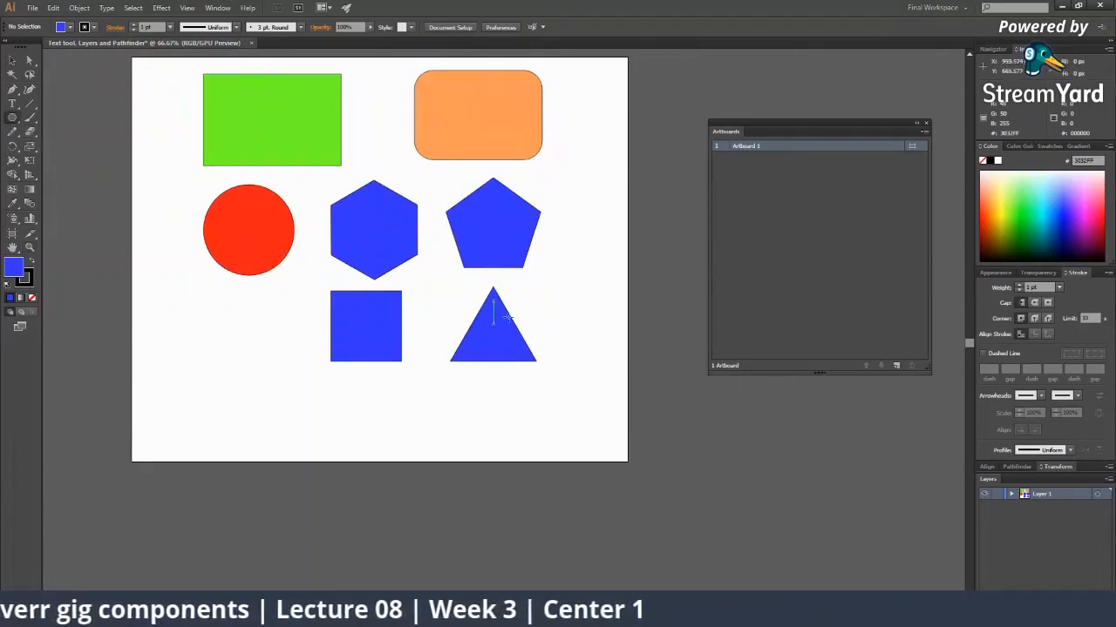
pyautogui.click(584, 305)
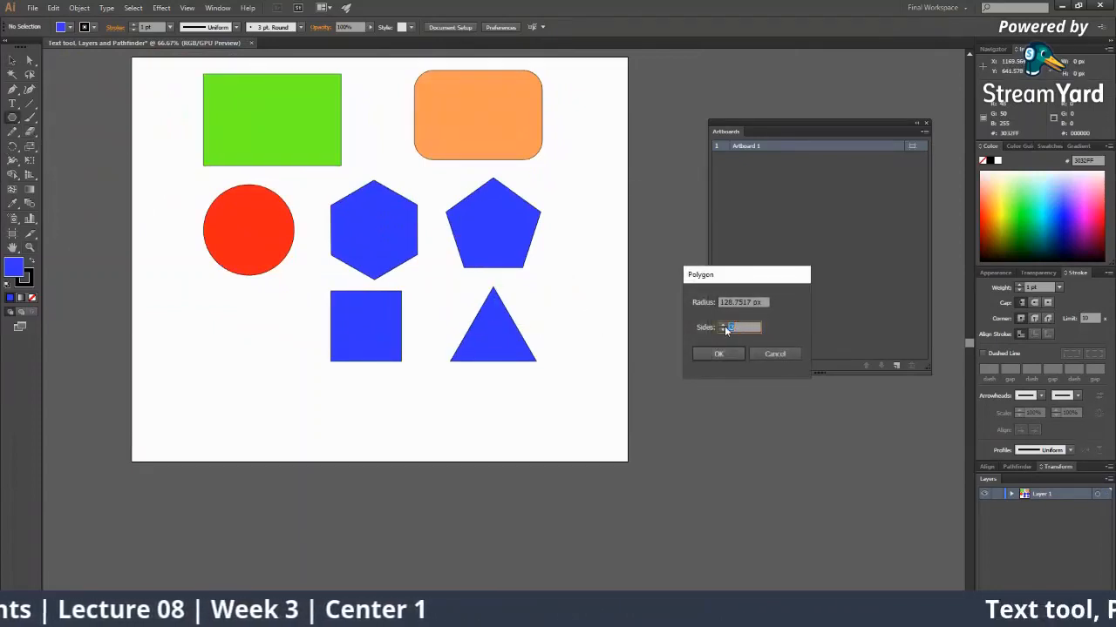
pyautogui.click(713, 354)
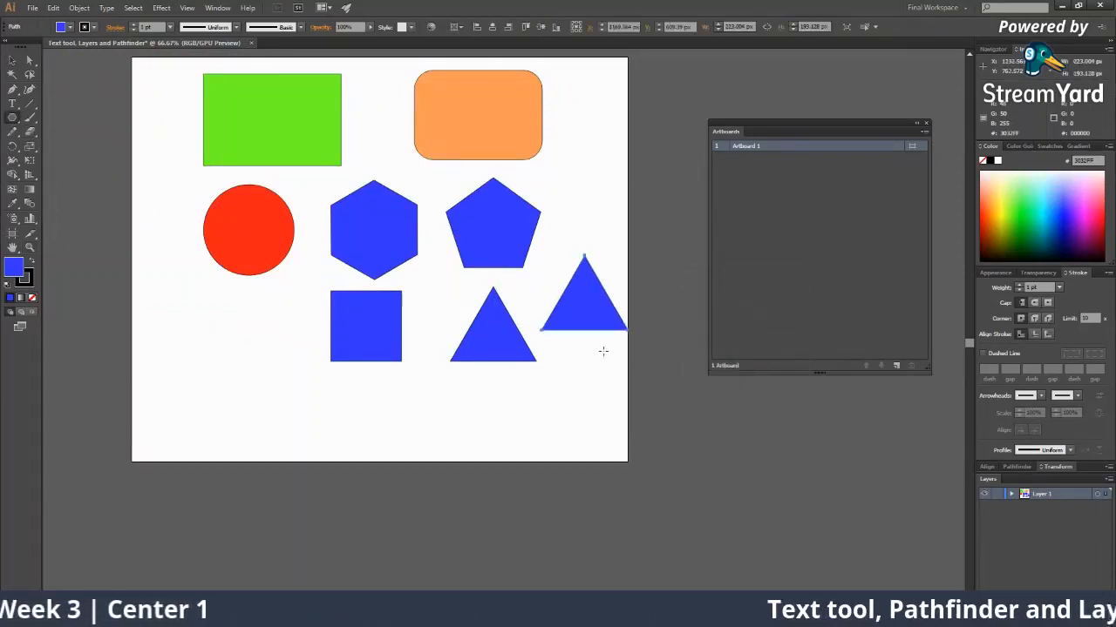
pyautogui.press('Delete')
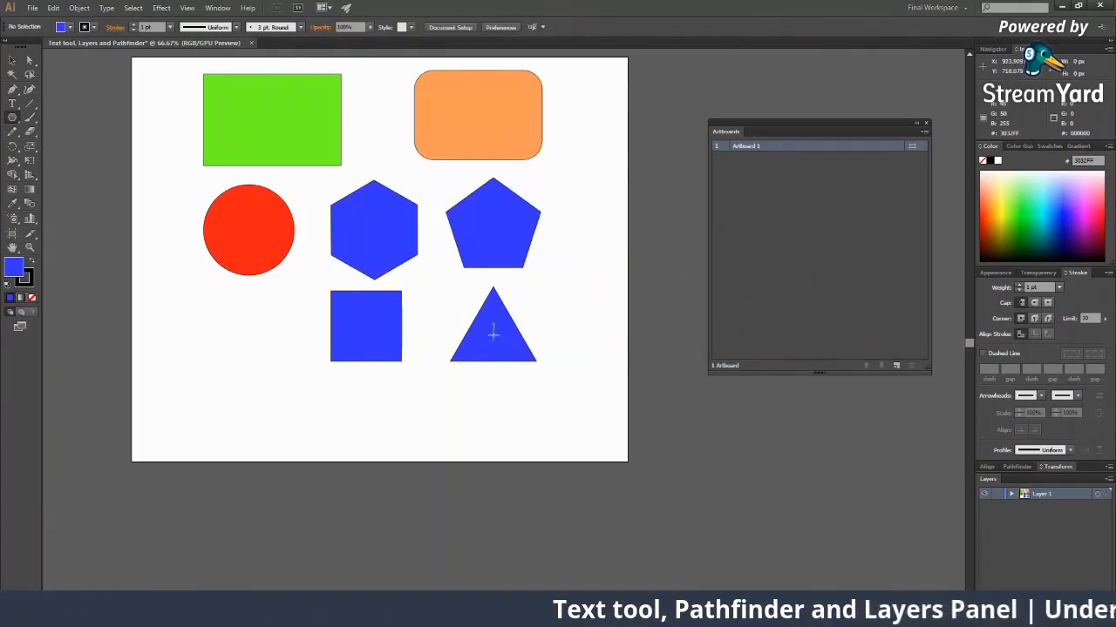
pyautogui.press('v')
# Create an eight-sided polygon with a radius of 128.7517 px beside the blue triangle from exact dimensions.
pyautogui.click(12, 117)
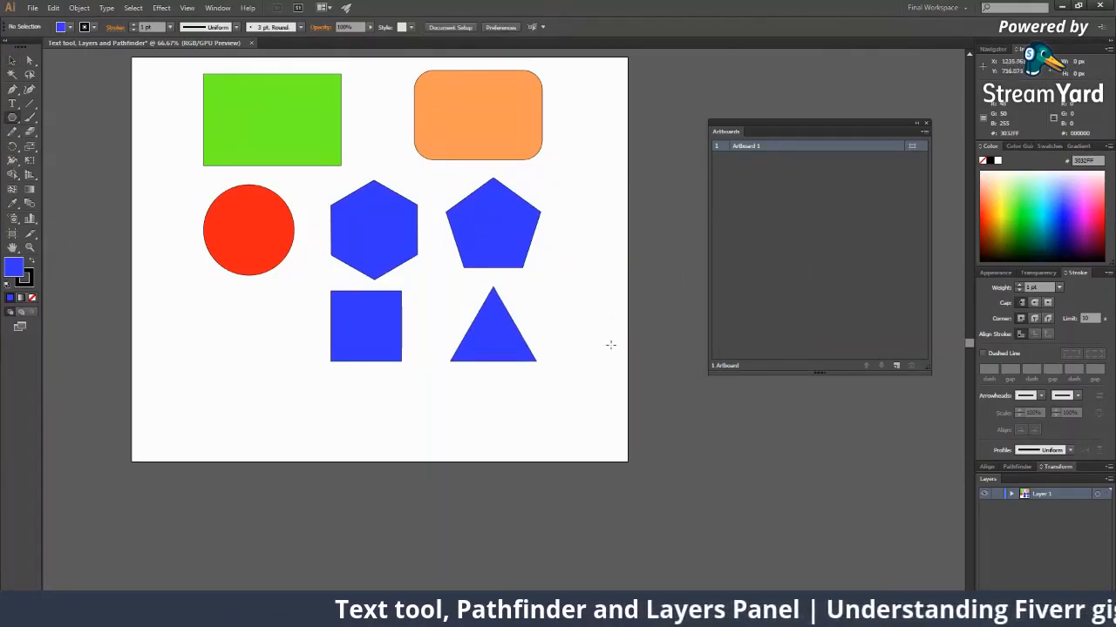
pyautogui.click(574, 334)
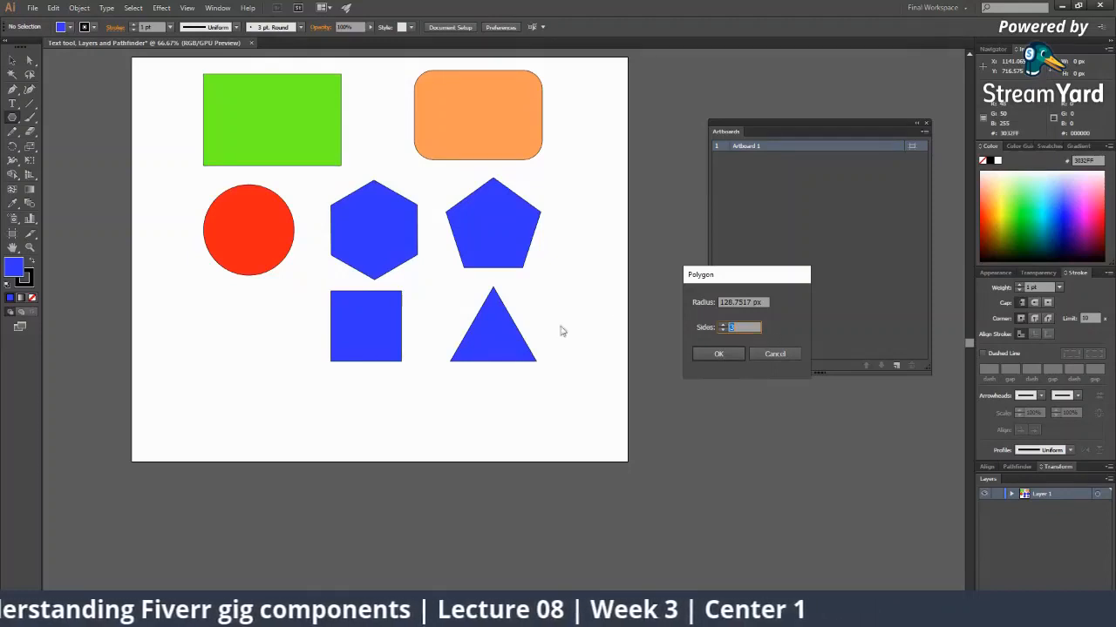
pyautogui.click(721, 330)
pyautogui.click(721, 331)
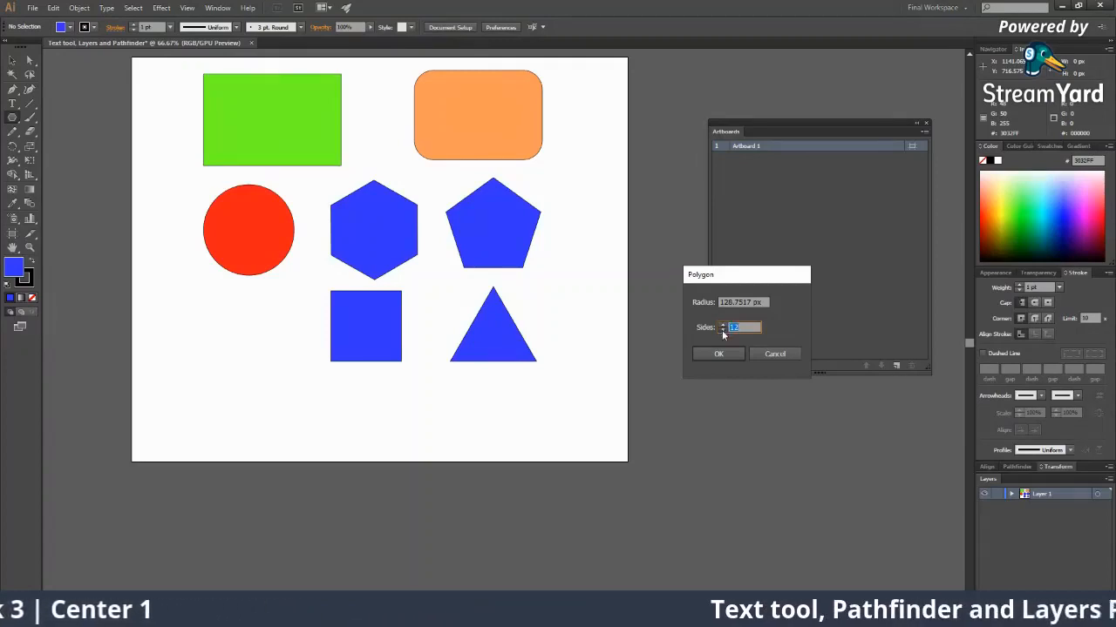
pyautogui.click(722, 331)
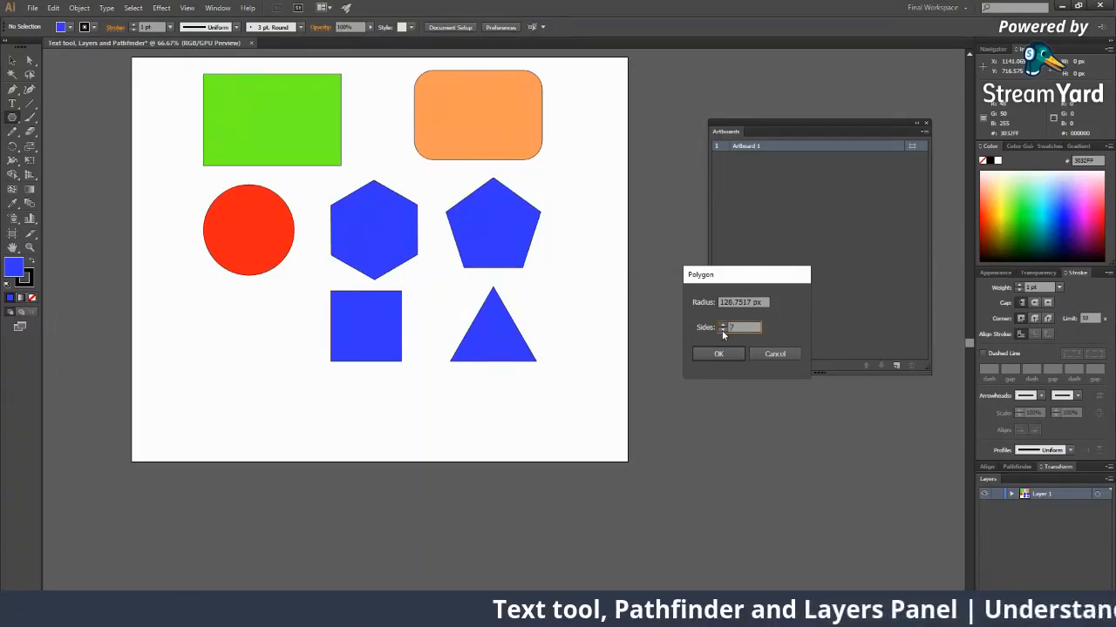
pyautogui.click(722, 331)
pyautogui.click(712, 358)
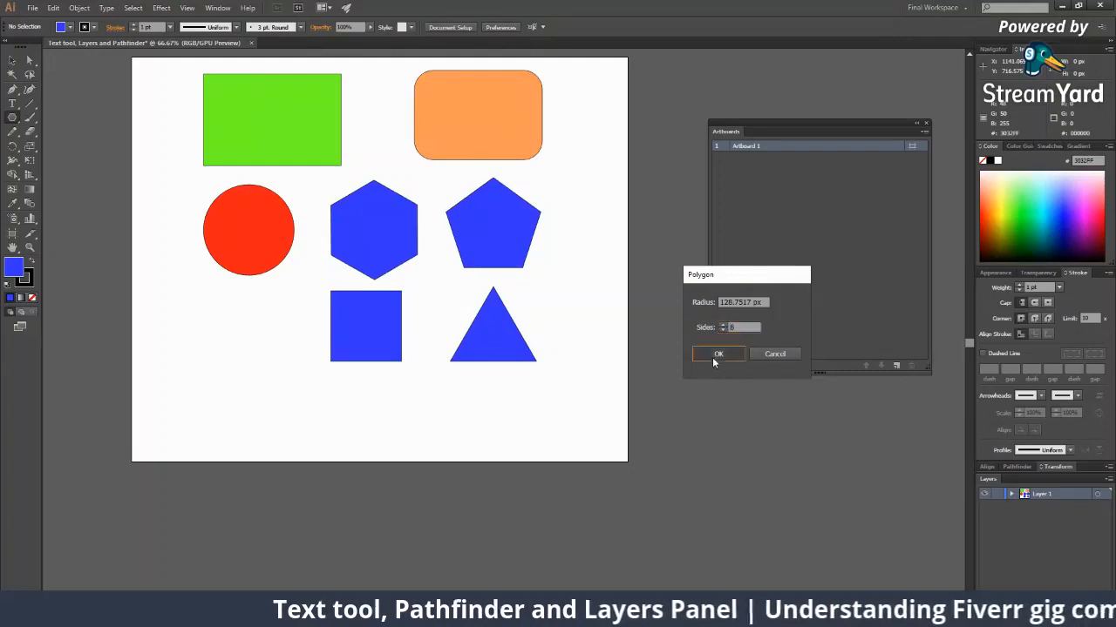
# Move the blue octagon below the blue square and scale it down proportionally to about the square's width.
pyautogui.press('z')
pyautogui.click(540, 327)
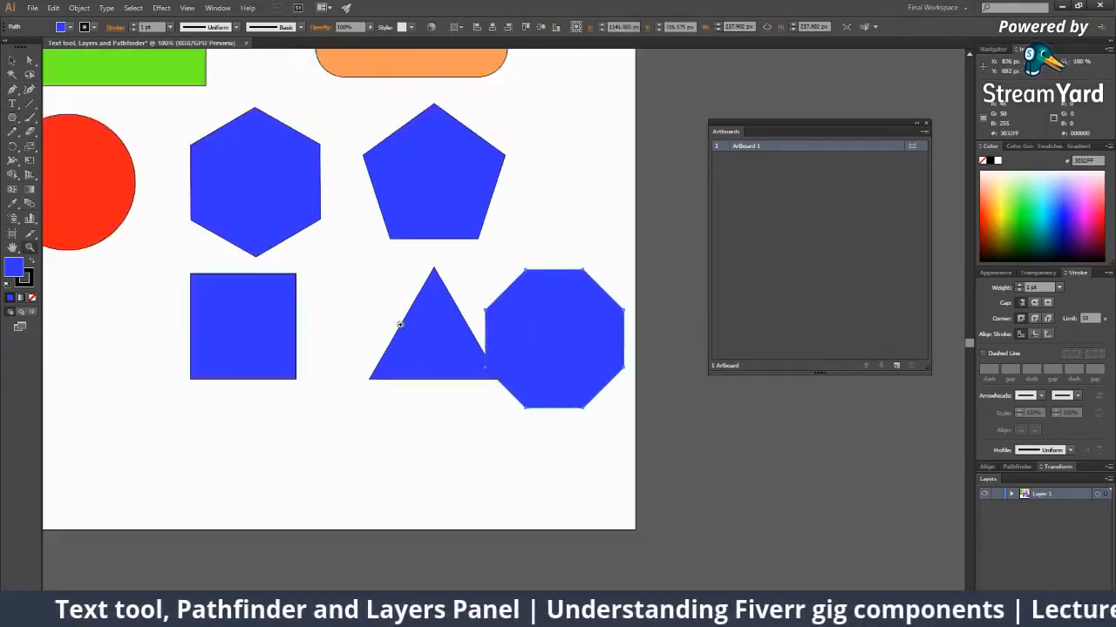
pyautogui.click(403, 323)
pyautogui.moveTo(512, 445); pyautogui.dragTo(219, 308)
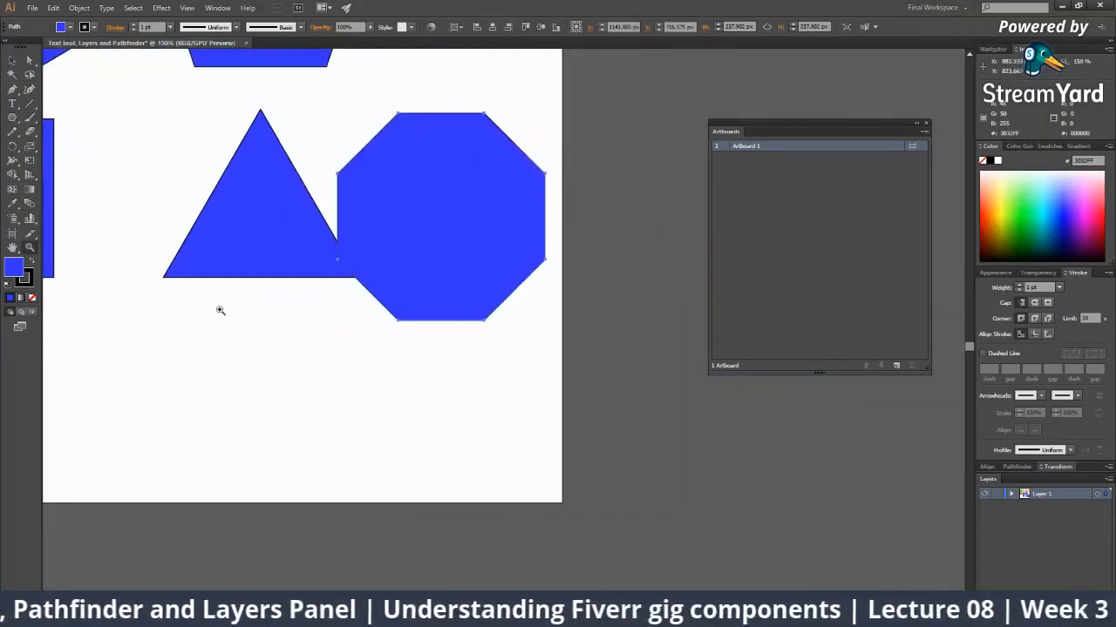
pyautogui.keyDown('alt'); pyautogui.click(422, 313); pyautogui.keyUp('alt')
pyautogui.press('v')
pyautogui.moveTo(555, 281); pyautogui.dragTo(239, 403)
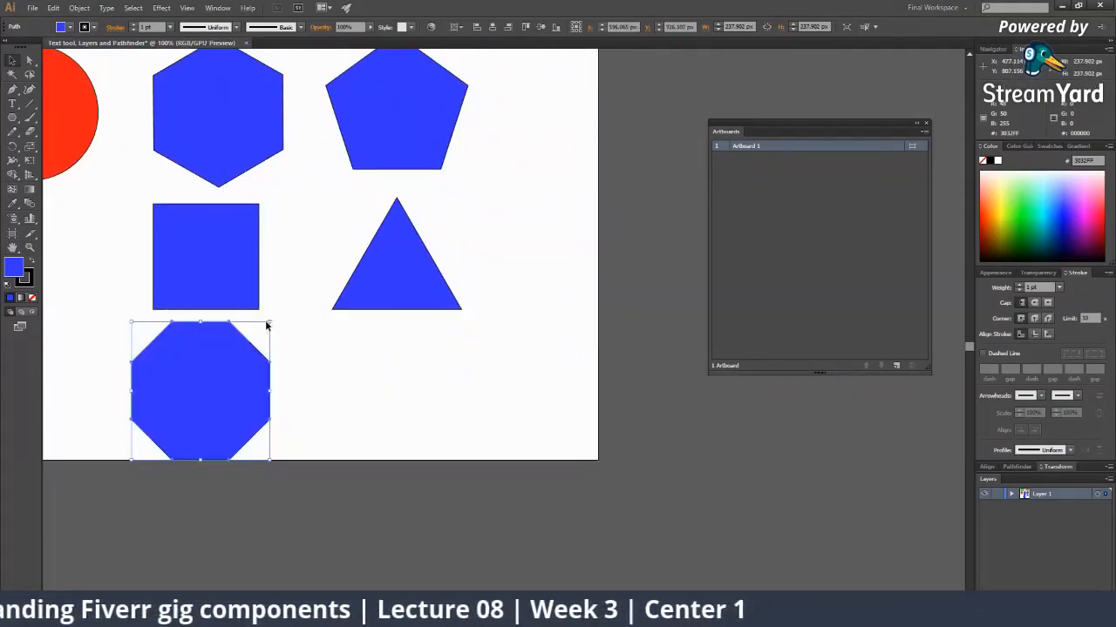
pyautogui.moveTo(270, 322); pyautogui.dragTo(415, 364)
pyautogui.click(288, 358)
pyautogui.press('z')
pyautogui.keyDown('alt'); pyautogui.click(418, 355); pyautogui.keyUp('alt')
pyautogui.moveTo(490, 317); pyautogui.dragTo(478, 360)
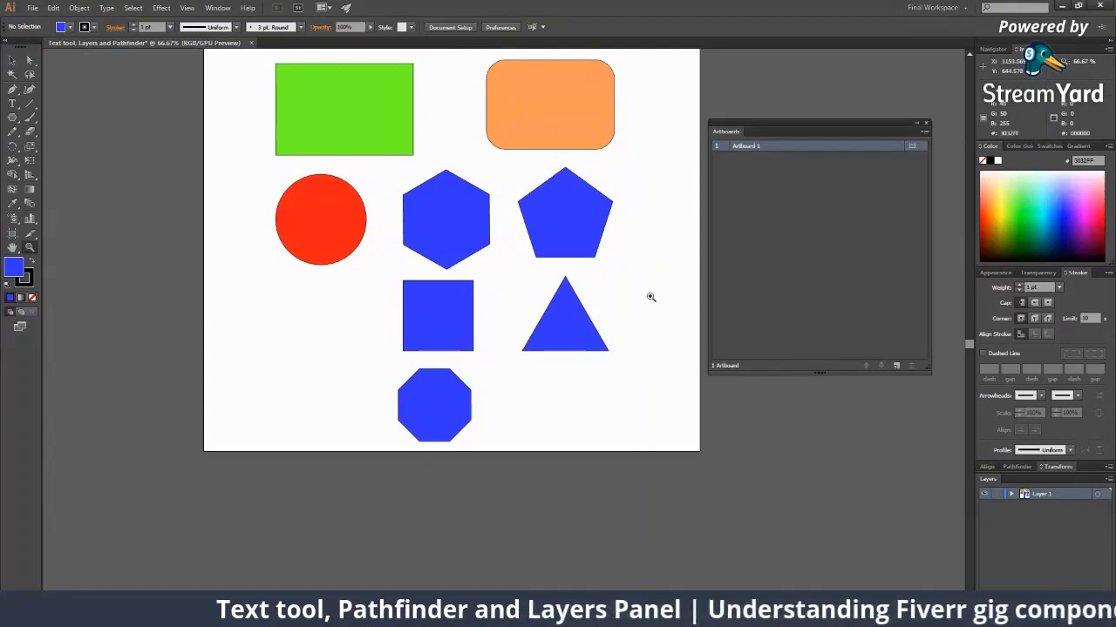
# Try drawing a star freehand with the Star Tool below the red circle, and undo it.
pyautogui.moveTo(11, 117); pyautogui.dragTo(49, 174)
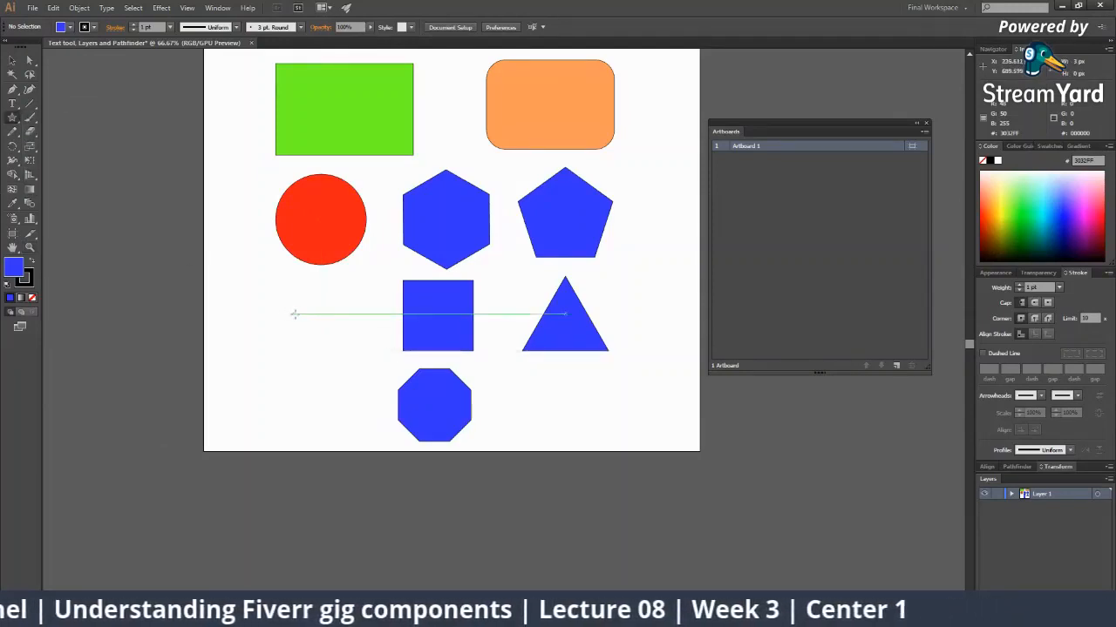
pyautogui.moveTo(266, 275); pyautogui.dragTo(325, 339)
pyautogui.hotkey('ctrl', 'z')
pyautogui.hotkey('ctrl', 'z')
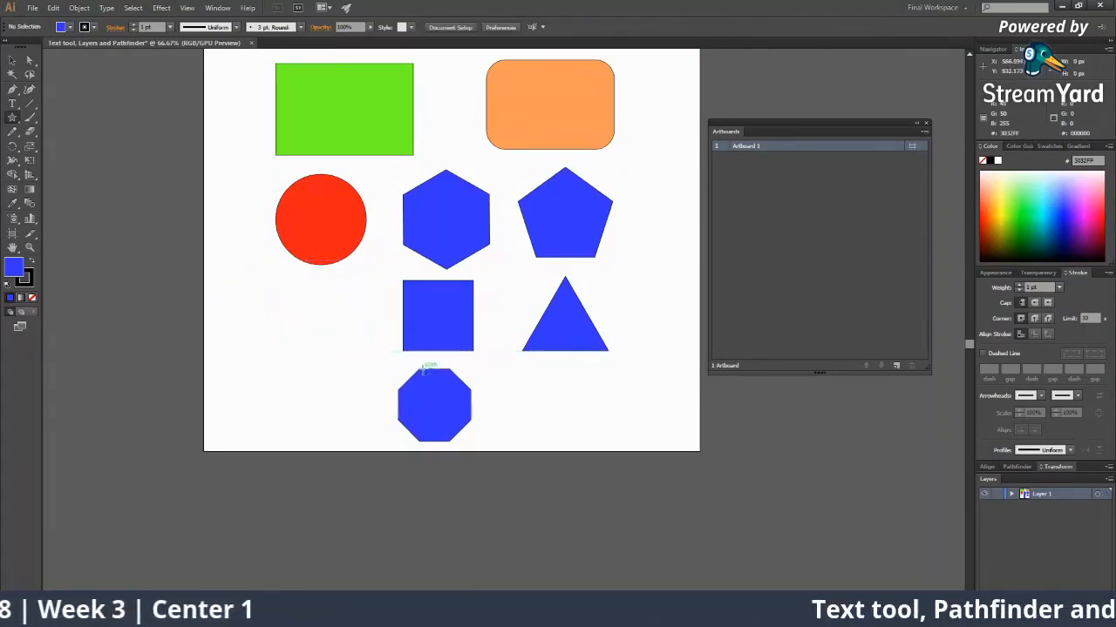
# Create a twelve-pointed star below the red circle with Radius 1 of 123.5596 px and Radius 2 of 20 px.
pyautogui.click(298, 310)
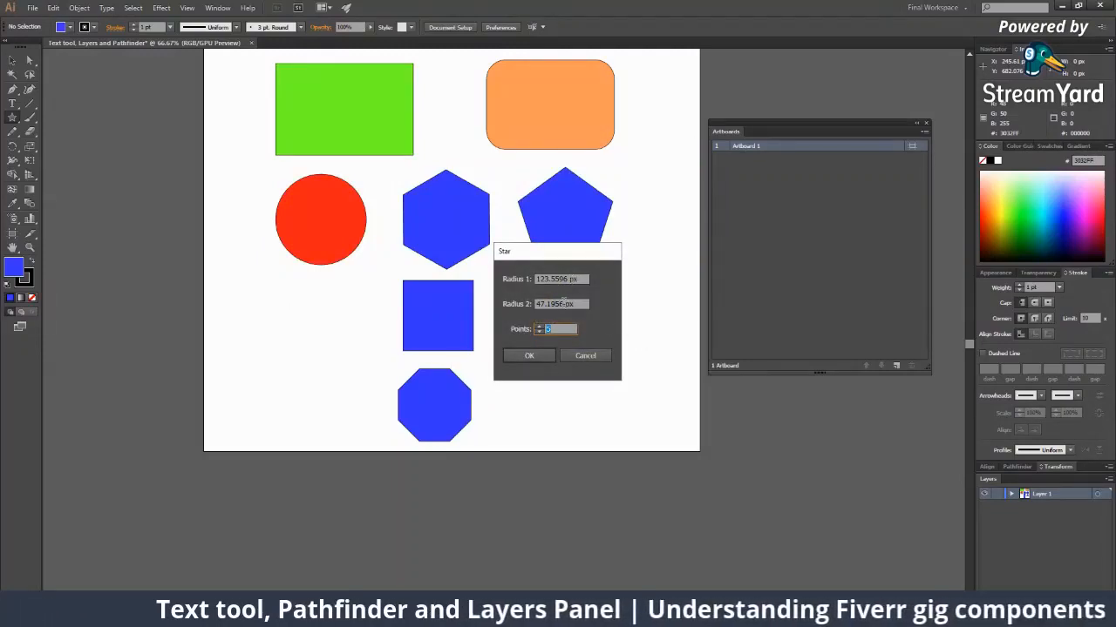
pyautogui.moveTo(566, 302); pyautogui.dragTo(511, 302)
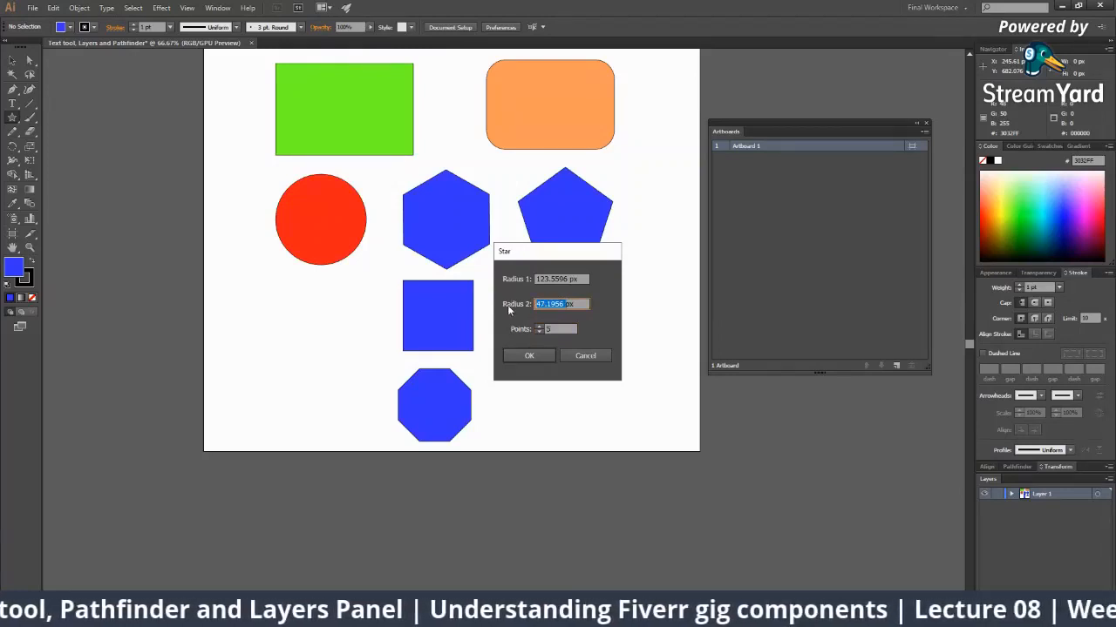
pyautogui.write('20')
pyautogui.press('Tab')
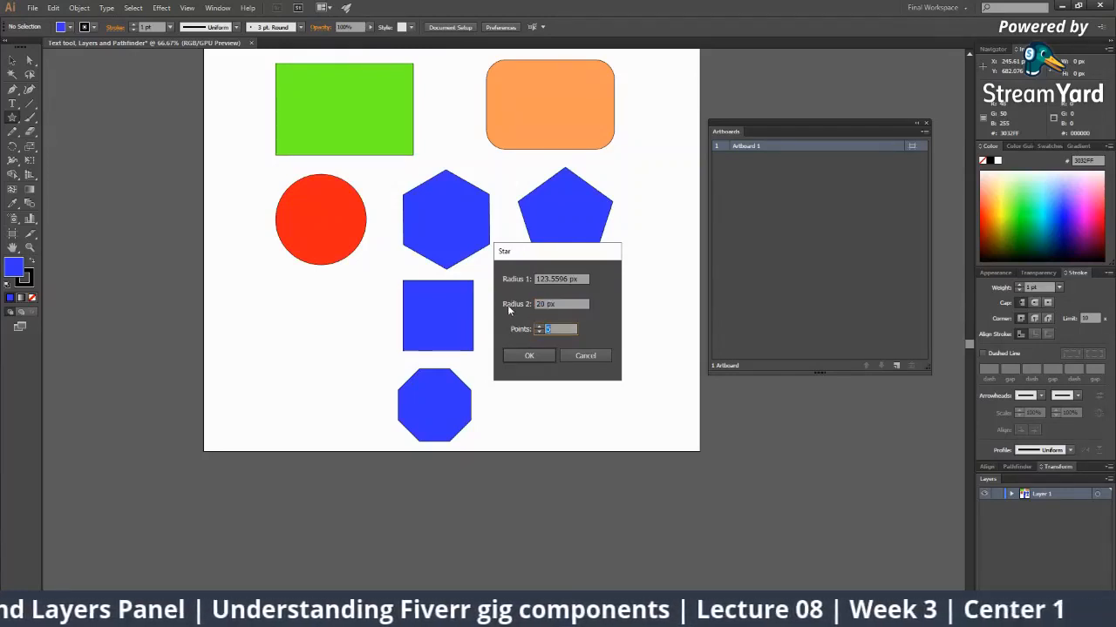
pyautogui.click(531, 356)
# Deselect the star and examine its narrow points up close and its place among the other shapes.
pyautogui.press('z')
pyautogui.click(355, 317)
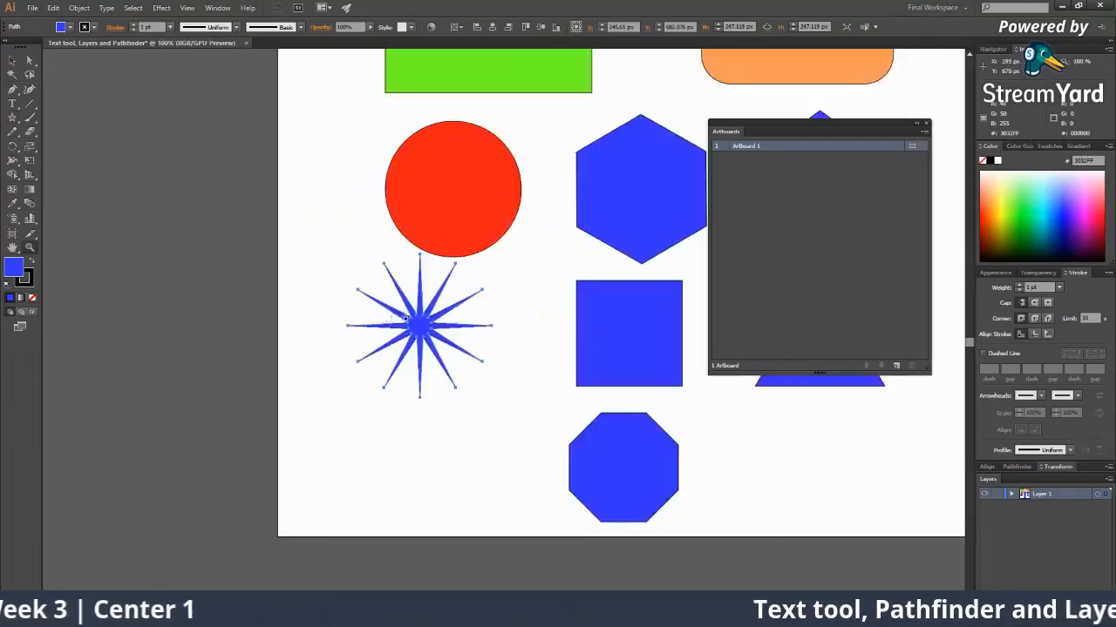
pyautogui.click(384, 319)
pyautogui.click(570, 341)
pyautogui.press('v')
pyautogui.click(601, 418)
pyautogui.press('z')
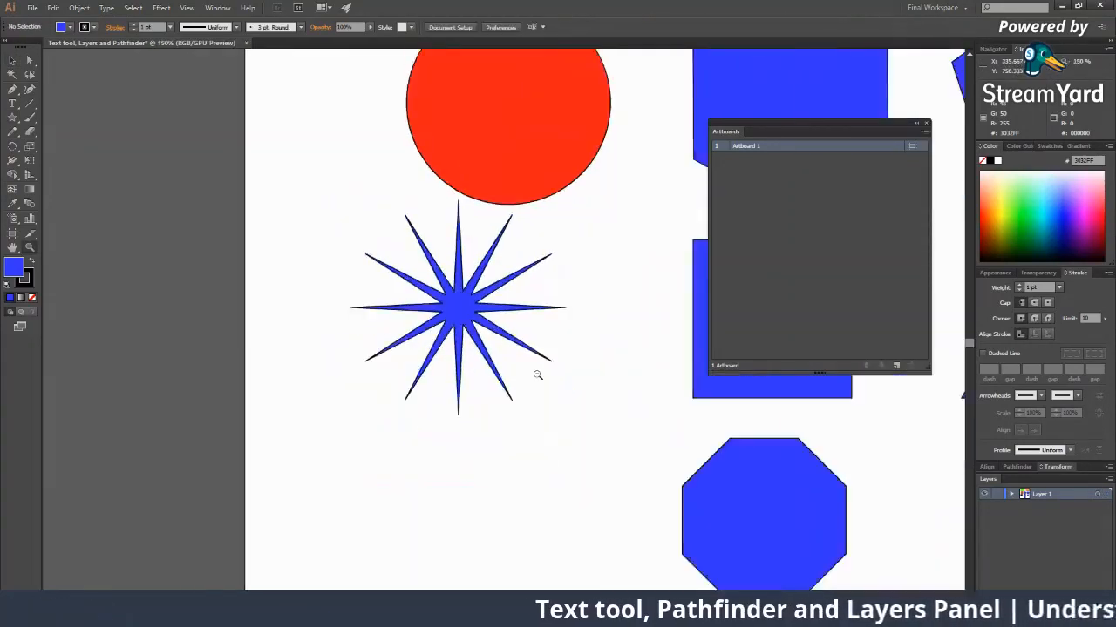
pyautogui.keyDown('alt'); pyautogui.click(535, 373); pyautogui.keyUp('alt')
pyautogui.keyDown('alt'); pyautogui.click(447, 319); pyautogui.keyUp('alt')
pyautogui.press('v')
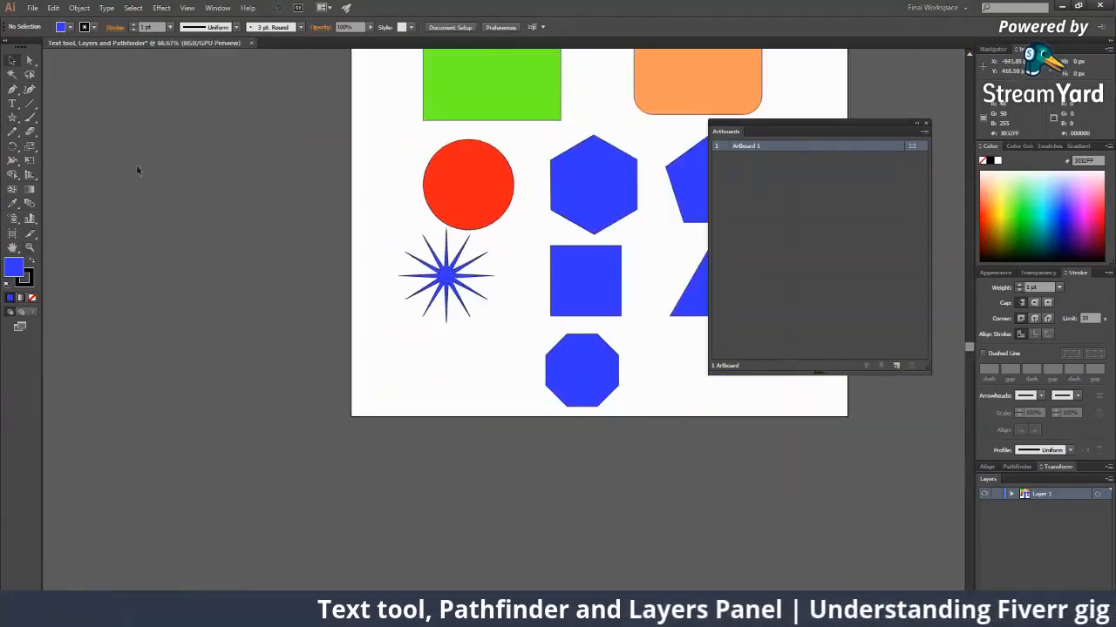
# Create a five-pointed star near the artboard's lower edge with Radius 1 of 123.5596 px and Radius 2 of 20 px.
pyautogui.click(12, 118)
pyautogui.click(490, 401)
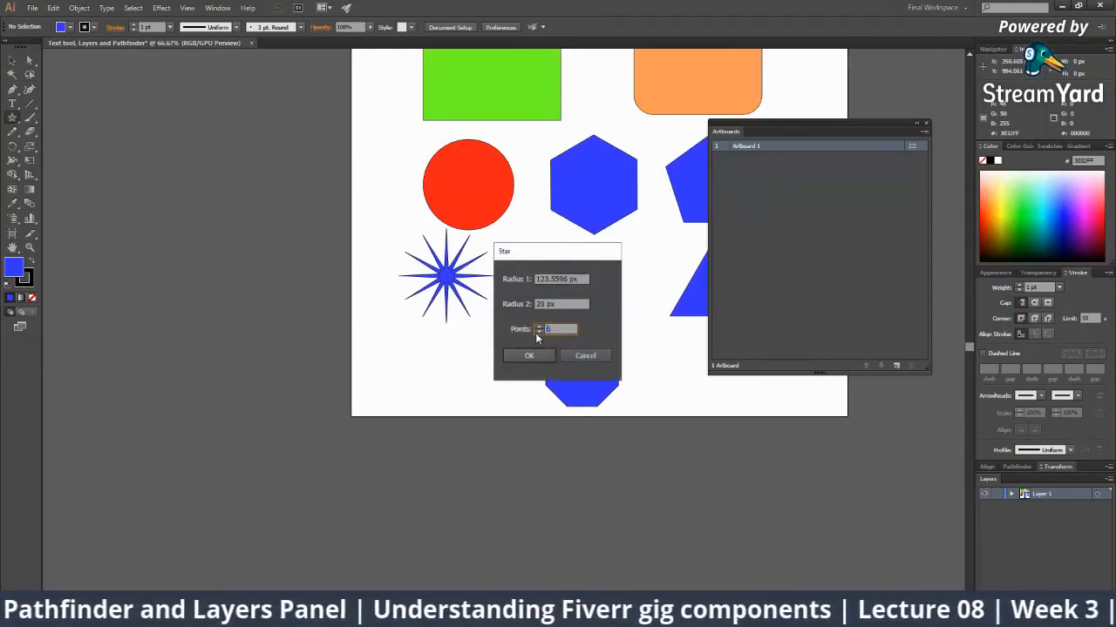
pyautogui.click(539, 332)
pyautogui.click(536, 355)
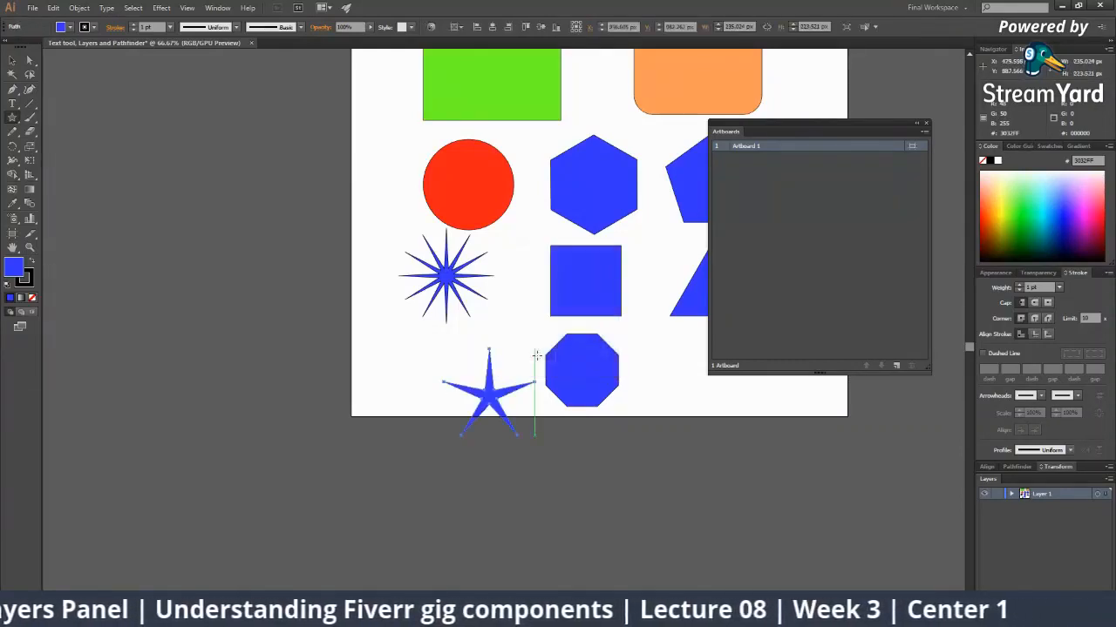
# Move the thin five-pointed star up so it lies inside the artboard, just below the twelve-pointed star.
pyautogui.press('v')
pyautogui.hotkey('ctrl', '+')
pyautogui.hotkey('ctrl', '+')
pyautogui.moveTo(493, 420); pyautogui.dragTo(440, 284)
pyautogui.scroll(1, 440, 284)
pyautogui.hscroll(1, 440, 285)
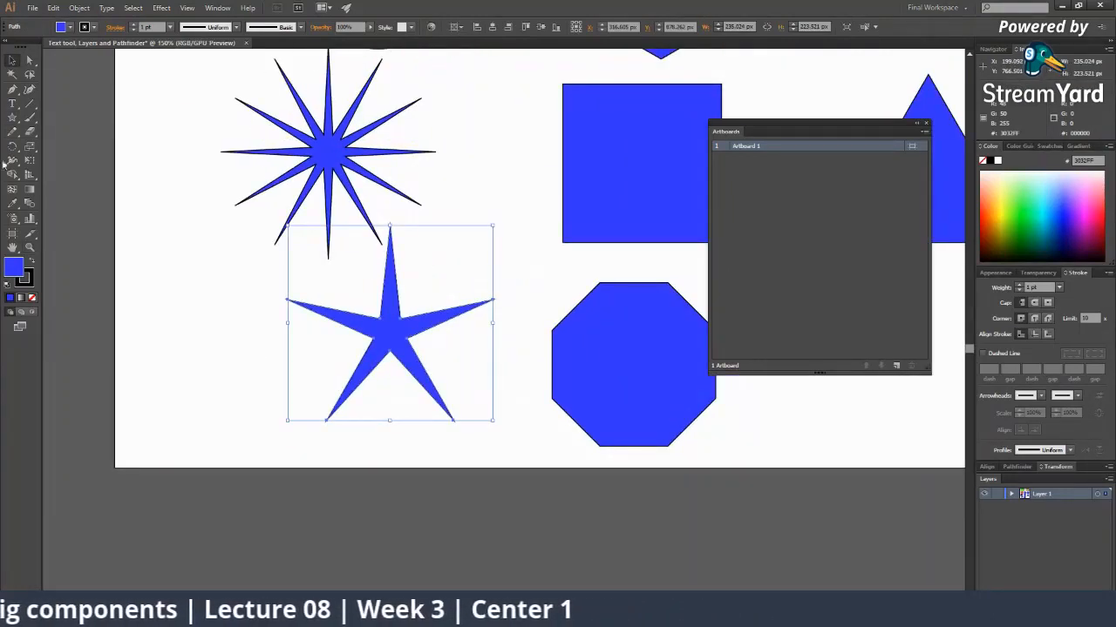
# Create a fuller five-pointed star beside the thin one with Radius 1 of 123.5596 px and Radius 2 of 50 px.
pyautogui.click(13, 117)
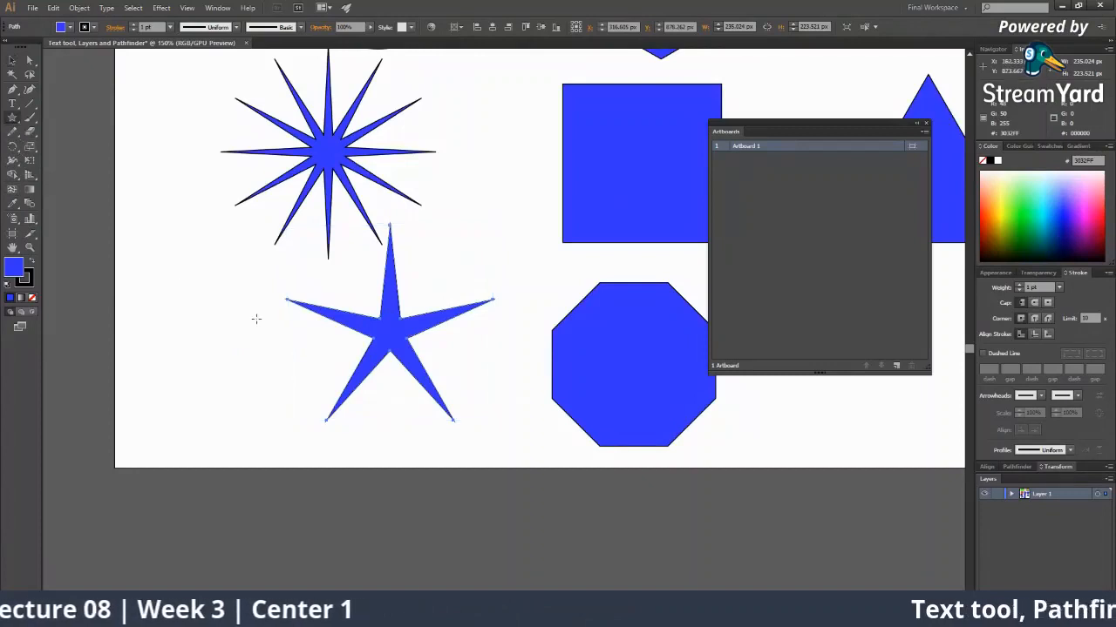
pyautogui.click(255, 319)
pyautogui.hotkey('shift', 'Tab')
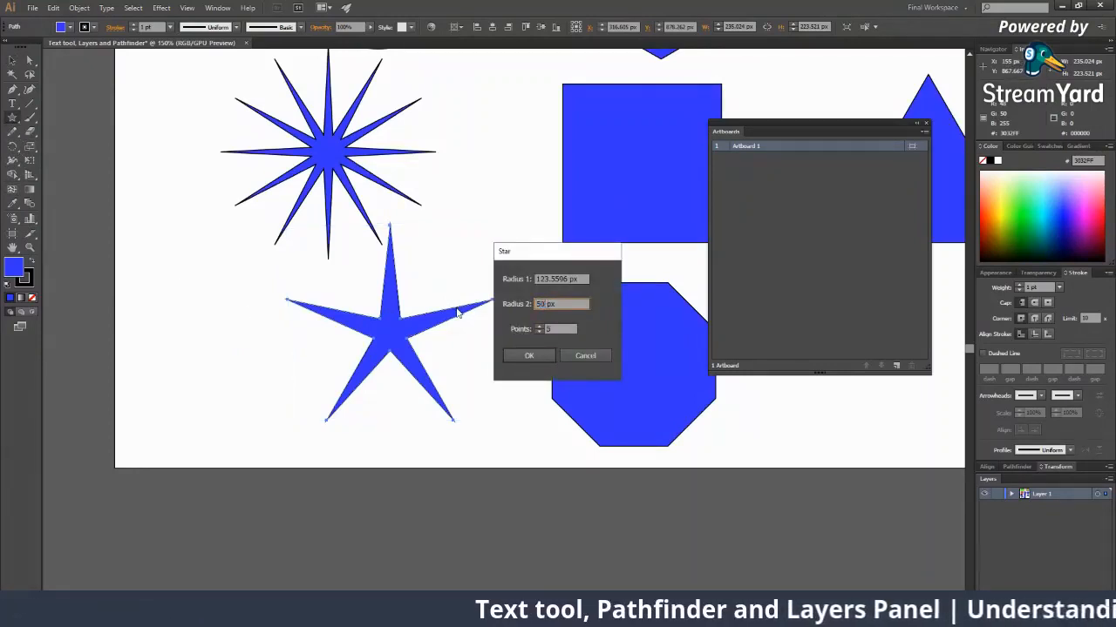
pyautogui.press('Return')
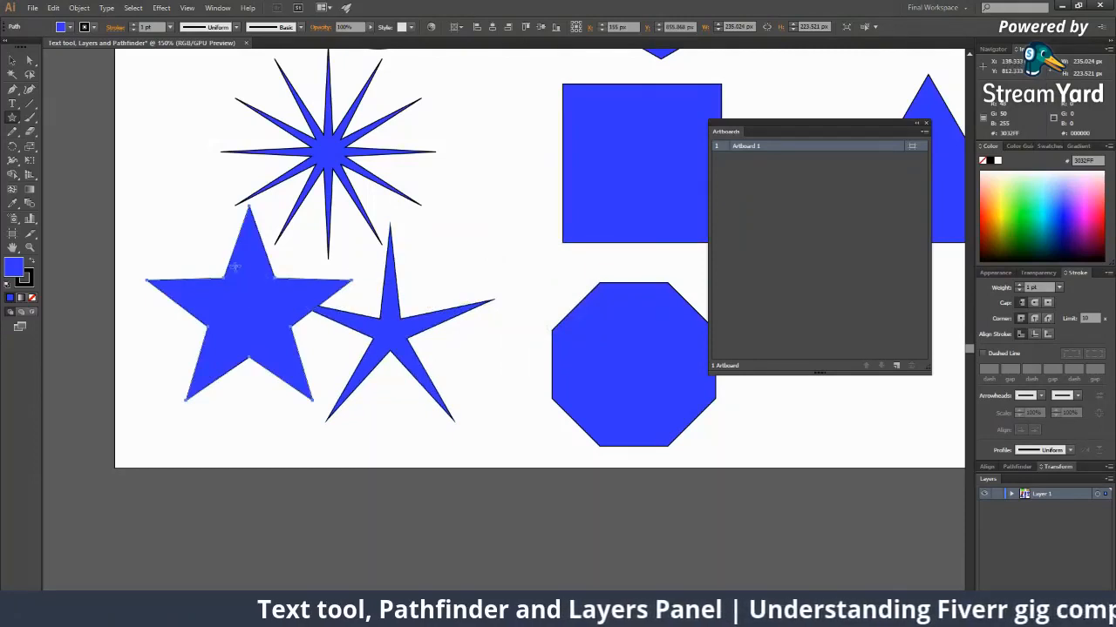
# Create a small five-pointed star above the thin star with Radius 1 of 30 px and Radius 2 of 50 px.
pyautogui.click(430, 271)
pyautogui.moveTo(549, 278); pyautogui.dragTo(501, 283)
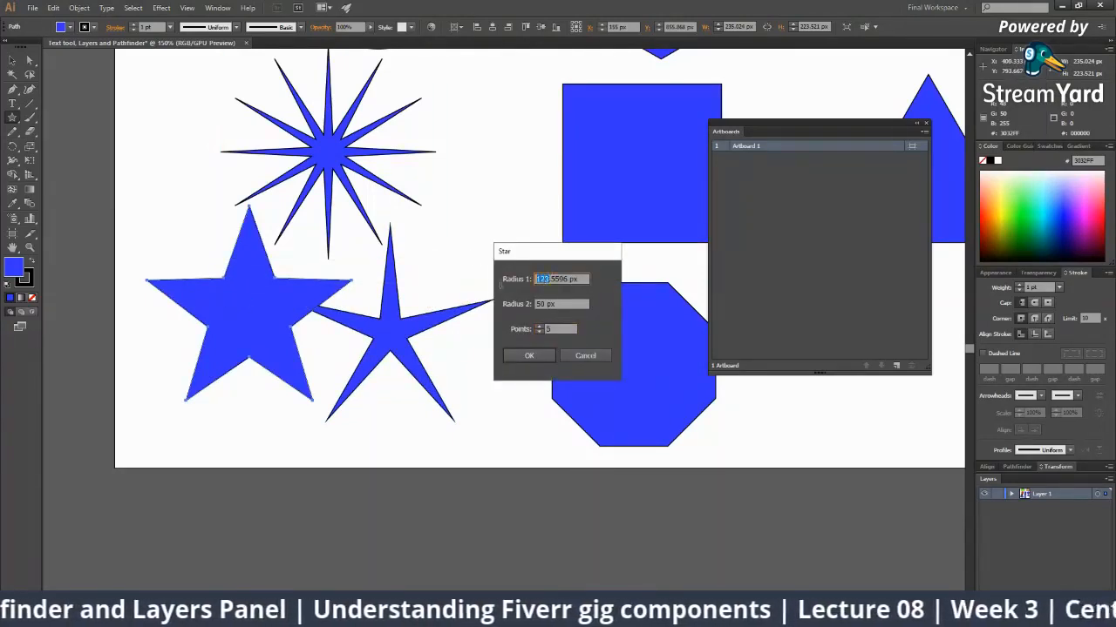
pyautogui.hotkey('ctrl', 'a')
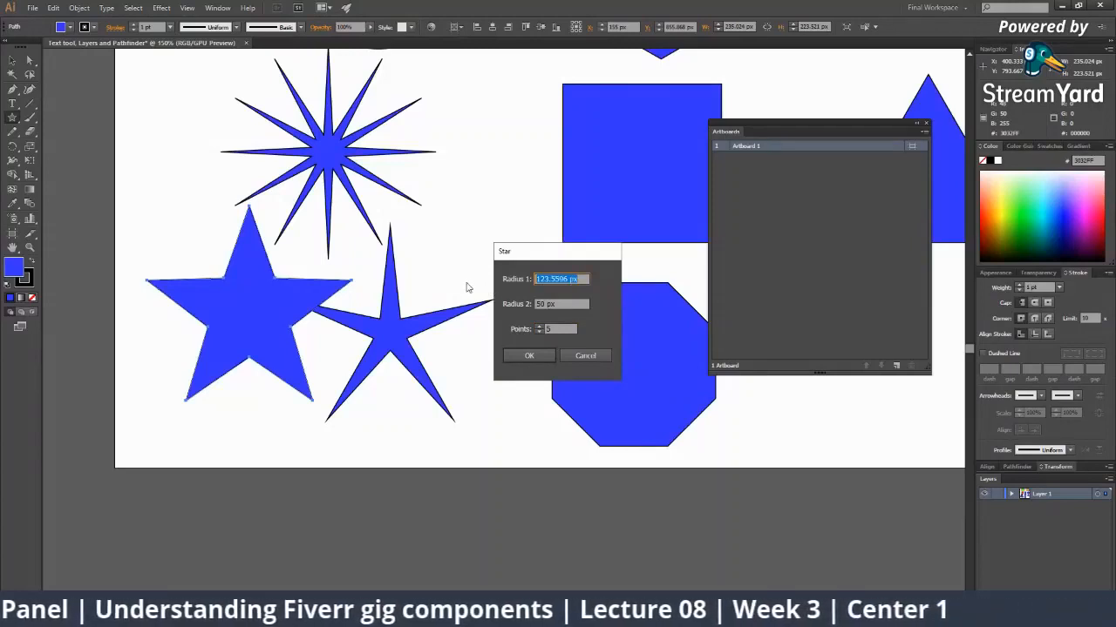
pyautogui.write('30')
pyautogui.press('Tab')
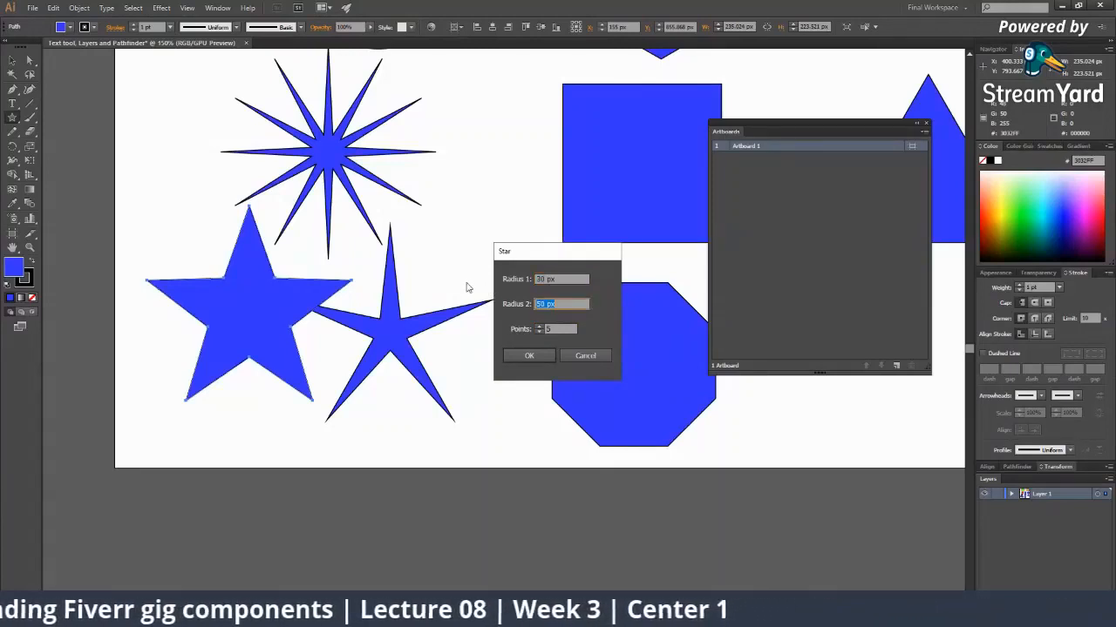
pyautogui.click(529, 356)
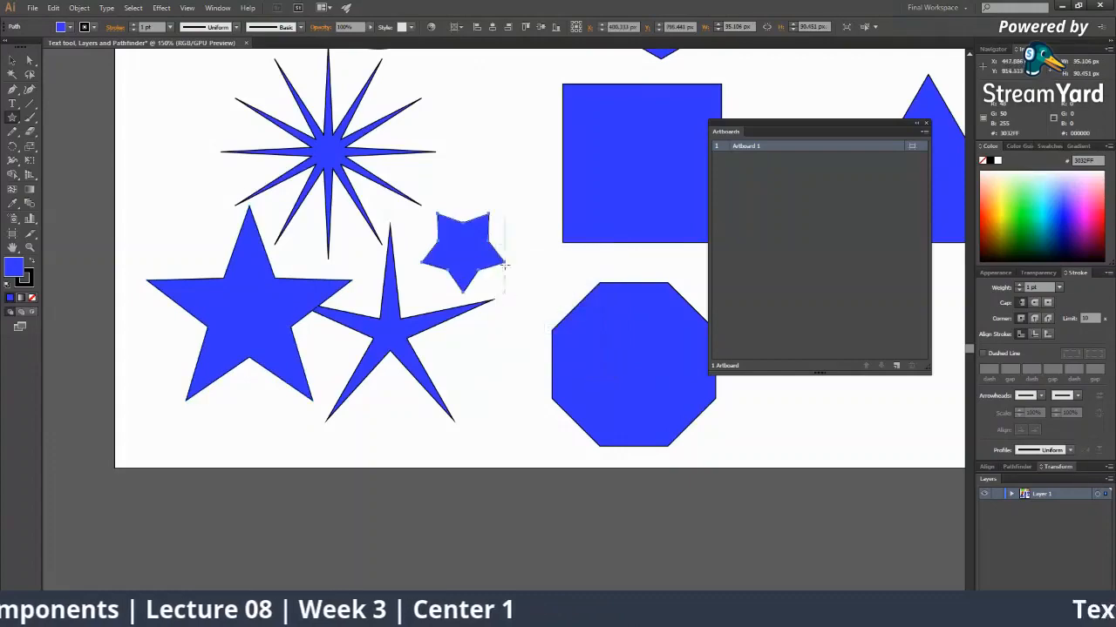
# Create another five-pointed star next to the small star with Radius 1 of 100 px and Radius 2 of 50 px.
pyautogui.press('z')
pyautogui.click(476, 399)
pyautogui.click(518, 354)
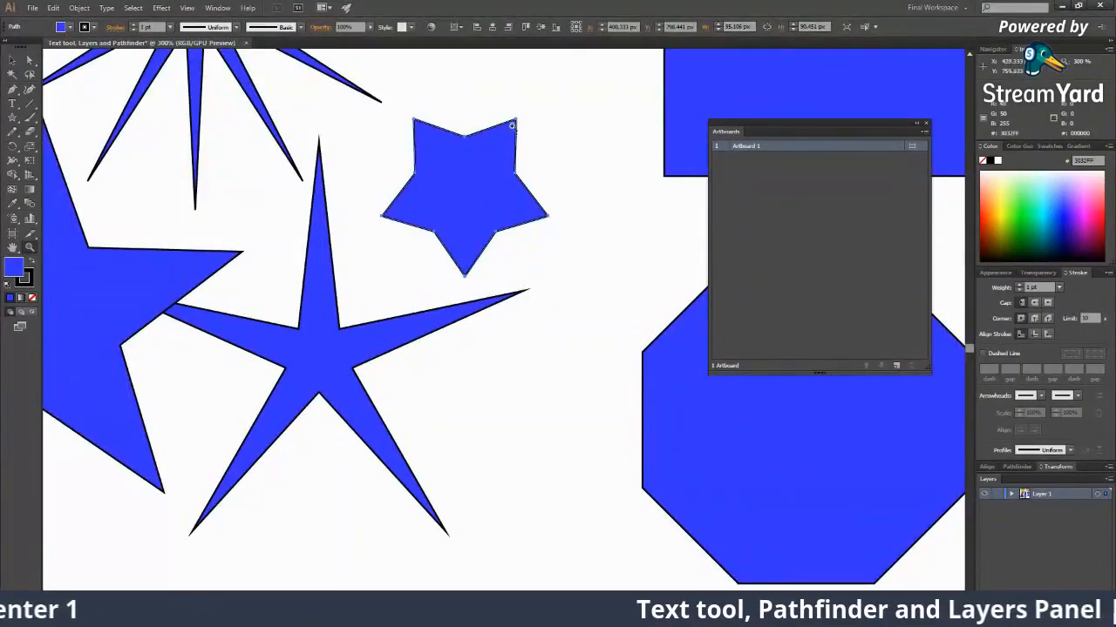
pyautogui.hotkey('ctrl', '-')
pyautogui.click(12, 117)
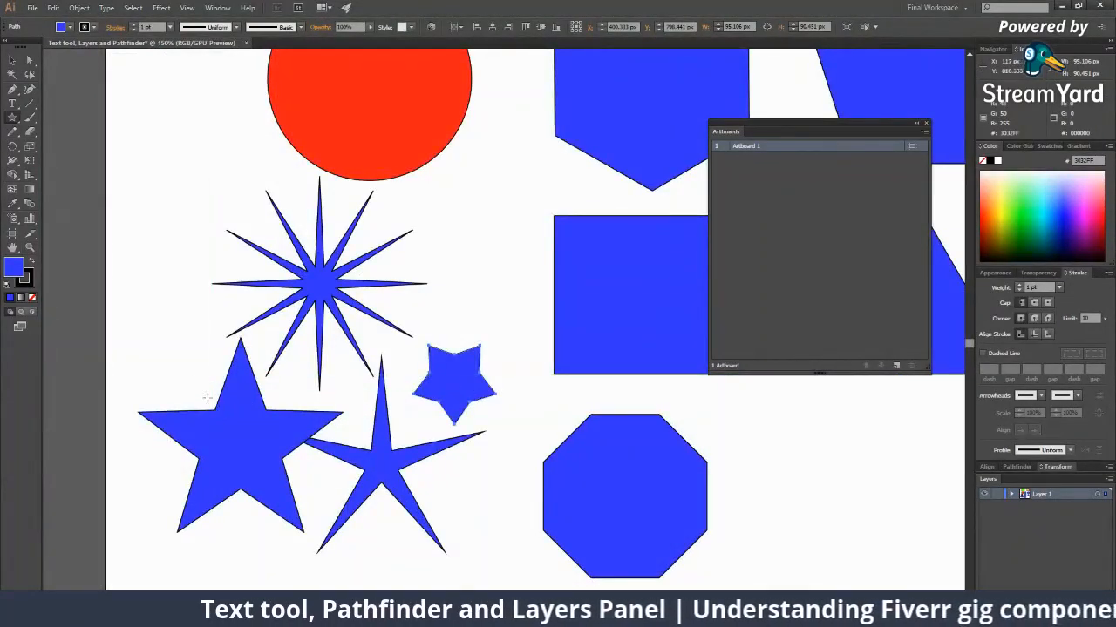
pyautogui.click(475, 414)
pyautogui.click(556, 304)
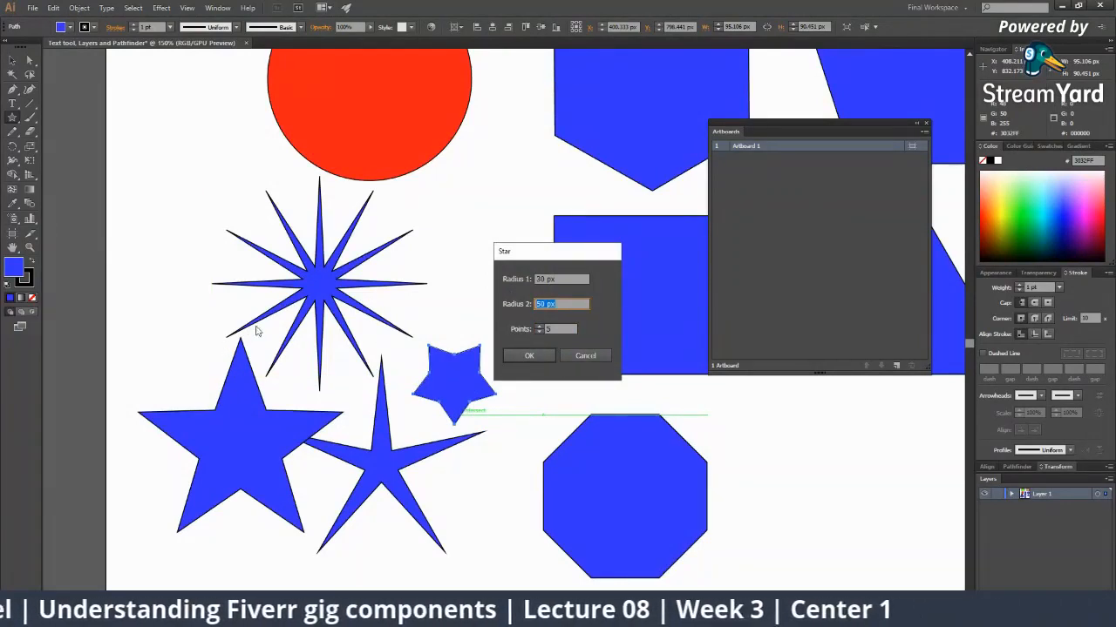
pyautogui.click(538, 278)
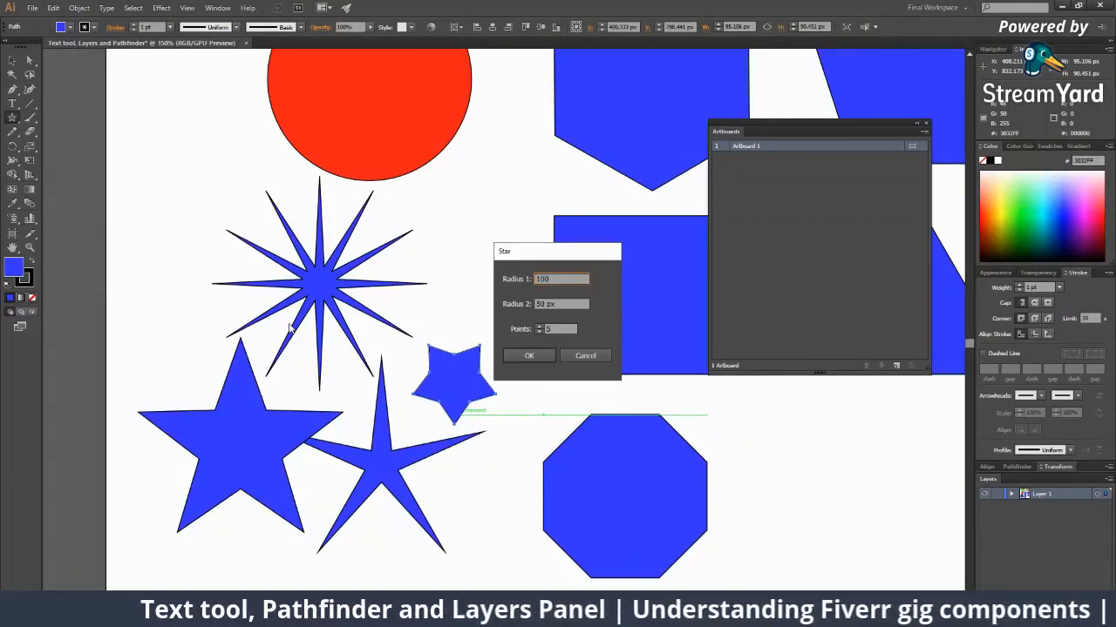
pyautogui.press('Tab')
pyautogui.press('Return')
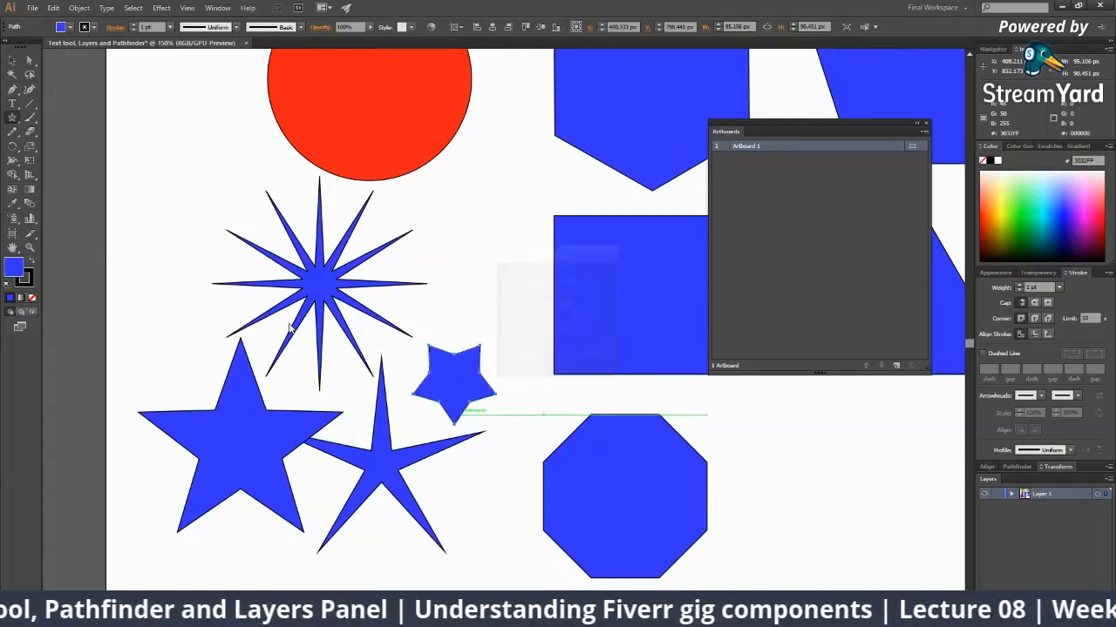
# Move the 100 px star away from the small star to the free area beside the octagon and deselect it.
pyautogui.hotkey('ctrl', '-')
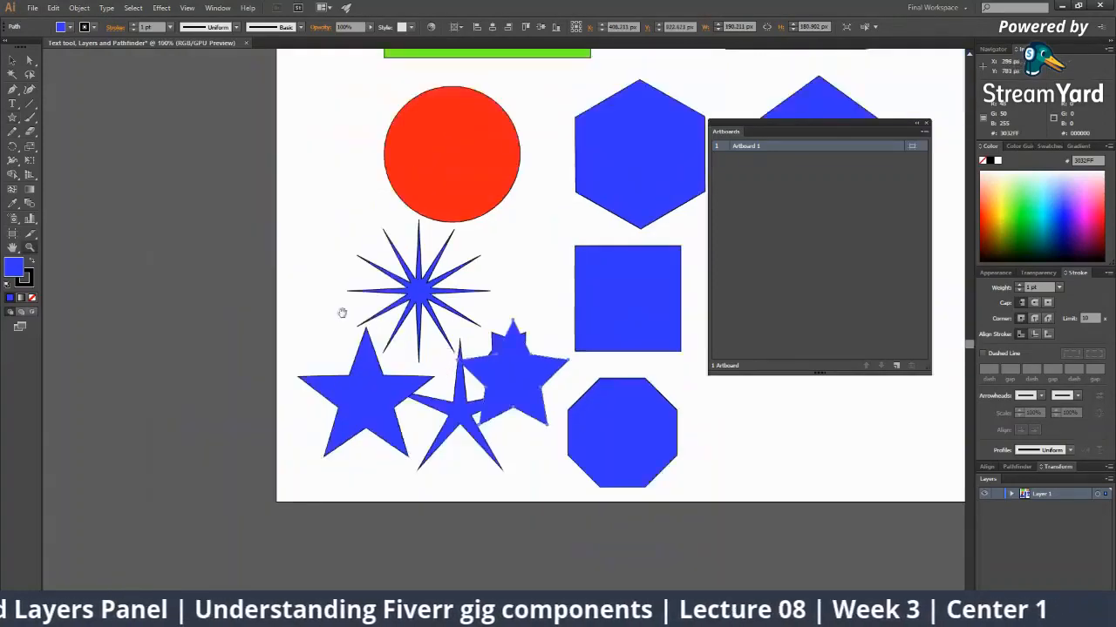
pyautogui.moveTo(341, 311); pyautogui.dragTo(256, 254)
pyautogui.press('v')
pyautogui.moveTo(425, 321); pyautogui.dragTo(652, 369)
pyautogui.hscroll(5, 610, 392)
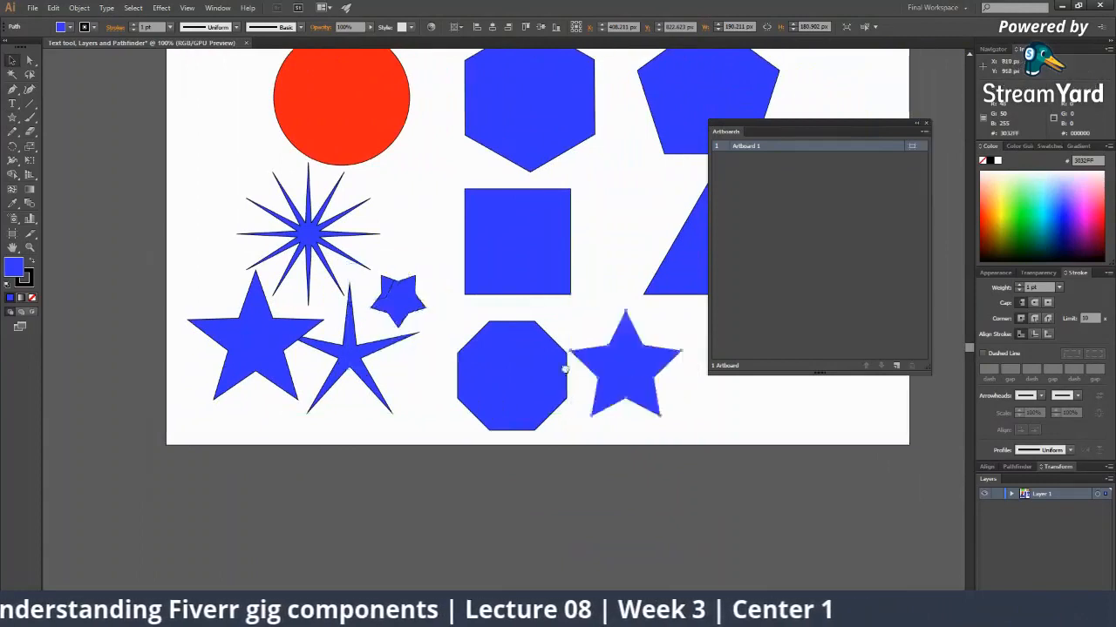
pyautogui.click(547, 396)
# Create a five-pointed star beside the moved star with Radius 1 of 100 px and Radius 2 of 35 px.
pyautogui.press('z')
pyautogui.click(488, 352)
pyautogui.click(486, 352)
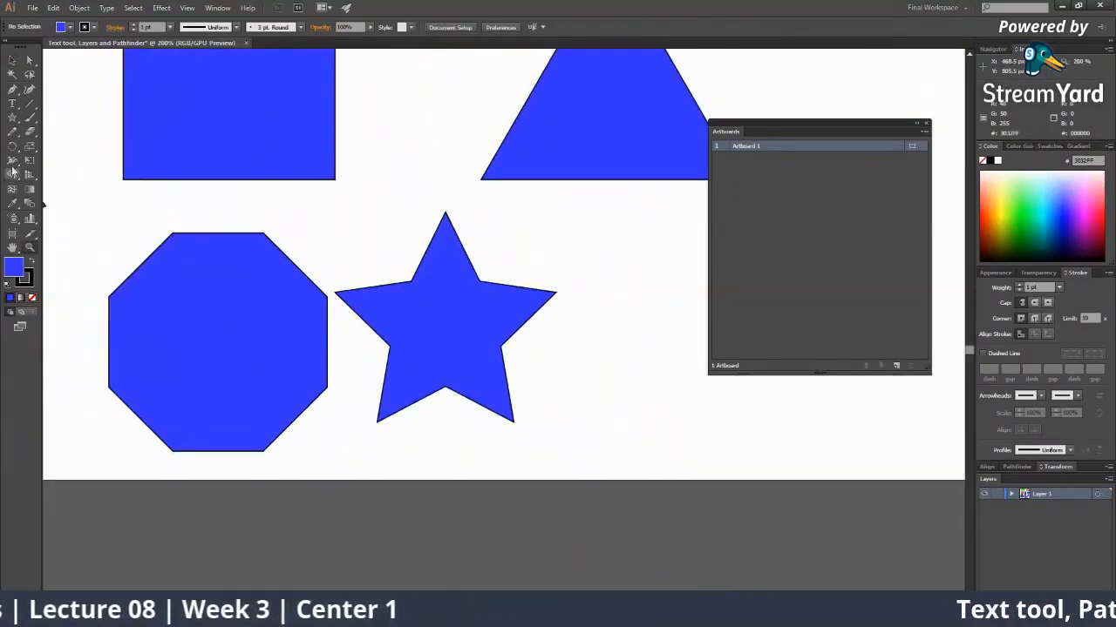
pyautogui.click(12, 116)
pyautogui.click(665, 299)
pyautogui.moveTo(544, 303); pyautogui.dragTo(527, 305)
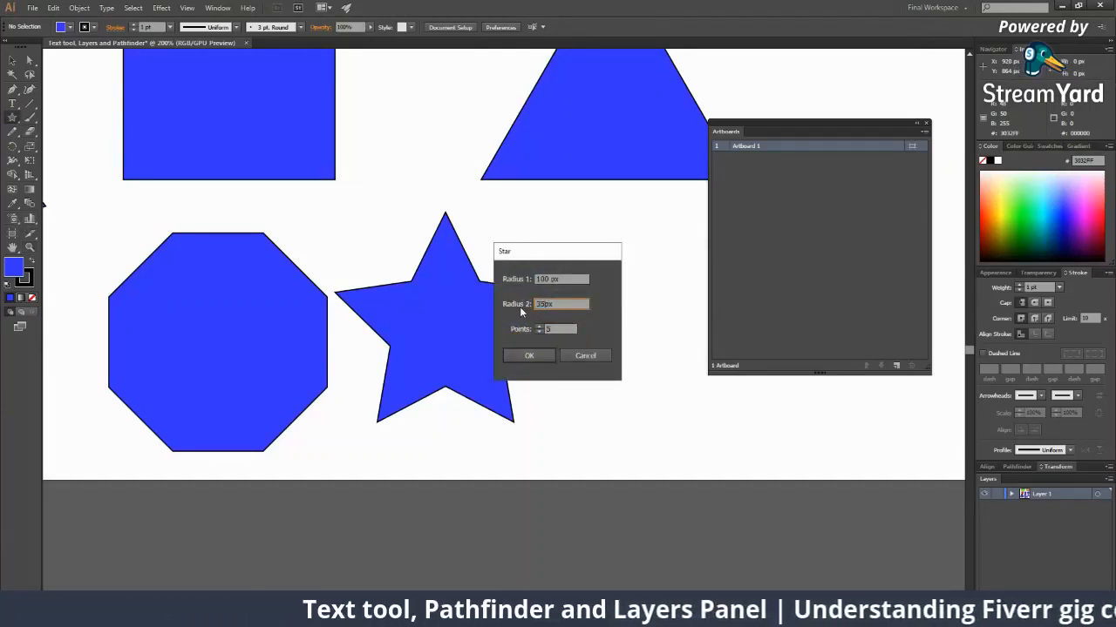
pyautogui.press('Return')
# Position the 35 px inner-radius star below the blue triangle, level with its neighbouring star, and deselect it.
pyautogui.press('v')
pyautogui.moveTo(652, 317); pyautogui.dragTo(702, 376)
pyautogui.moveTo(688, 327); pyautogui.dragTo(379, 395)
pyautogui.moveTo(336, 407); pyautogui.dragTo(392, 397)
pyautogui.click(448, 436)
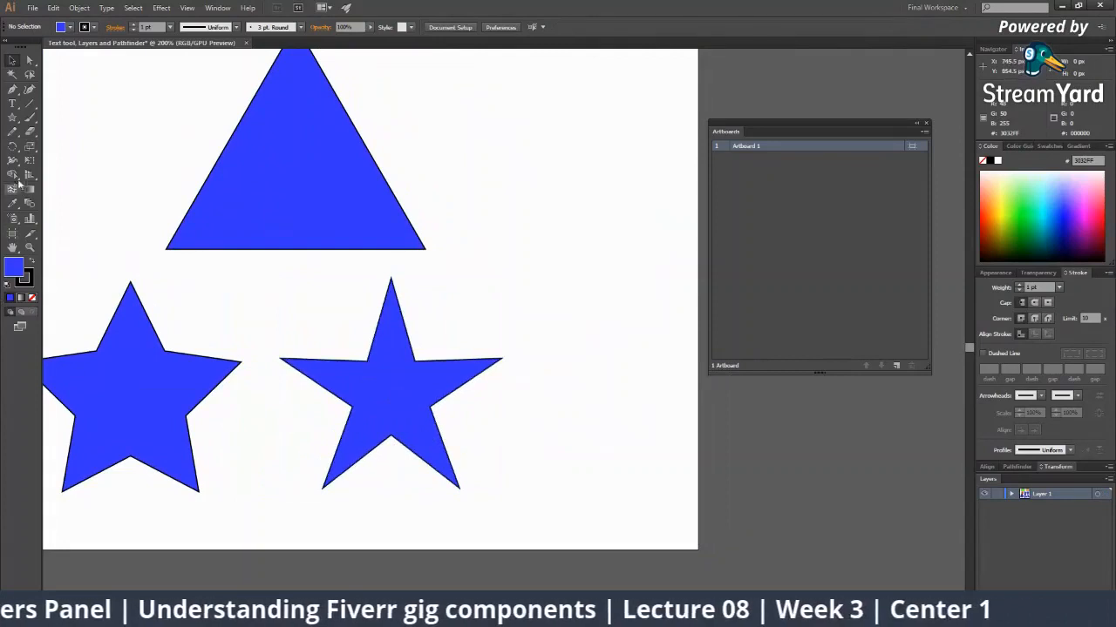
# Create a four-pointed star beside the triangle with Radius 1 of 100 px and Radius 2 of 35 px, and deselect it.
pyautogui.click(12, 117)
pyautogui.click(640, 258)
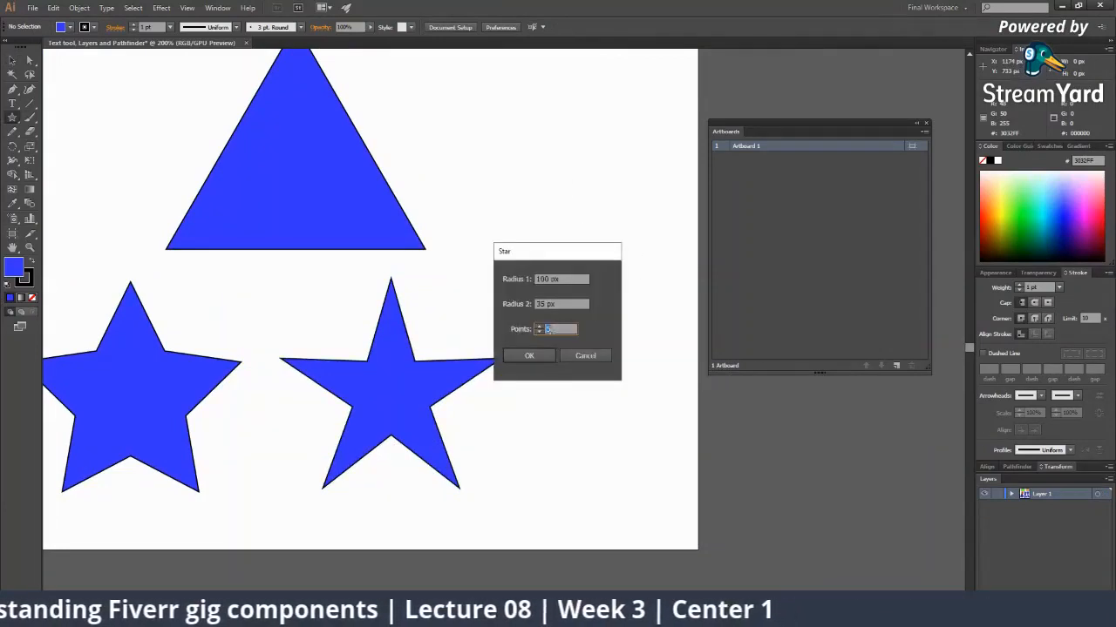
pyautogui.write('4')
pyautogui.click(529, 354)
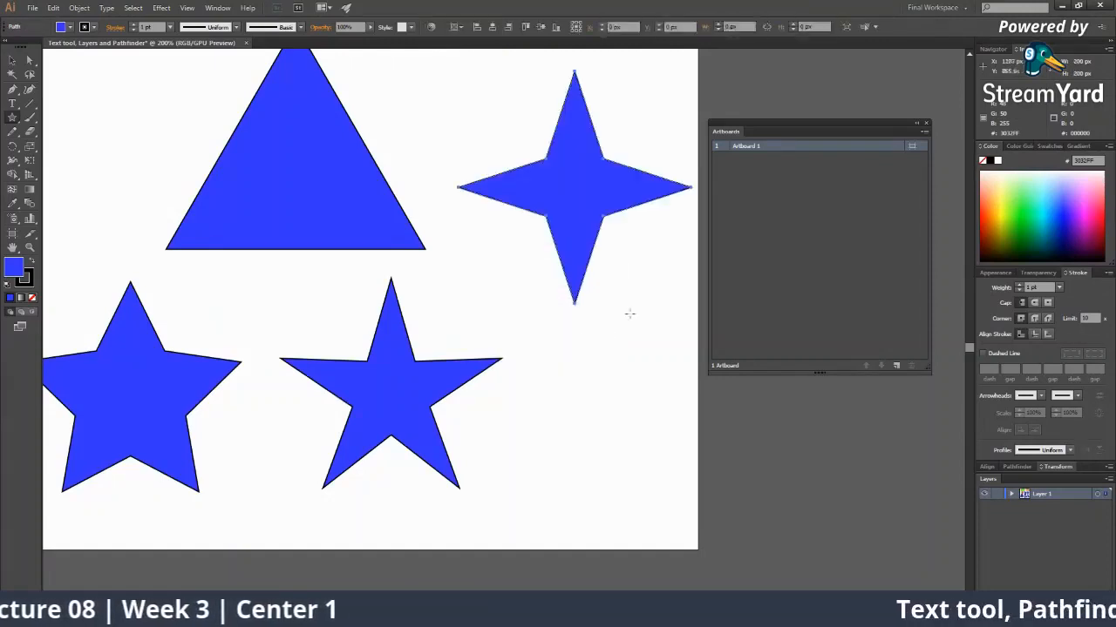
pyautogui.press('v')
pyautogui.click(475, 253)
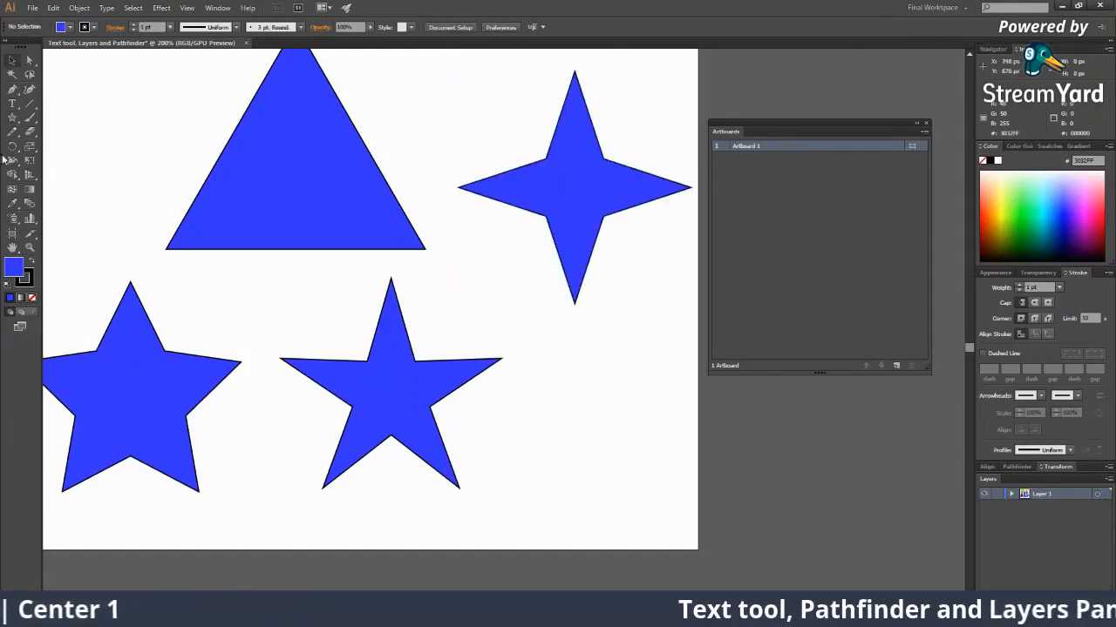
# Create a three-pointed star with Radius 1 of 100 px and Radius 2 of 35 px and place it below the four-pointed star.
pyautogui.click(12, 117)
pyautogui.click(591, 363)
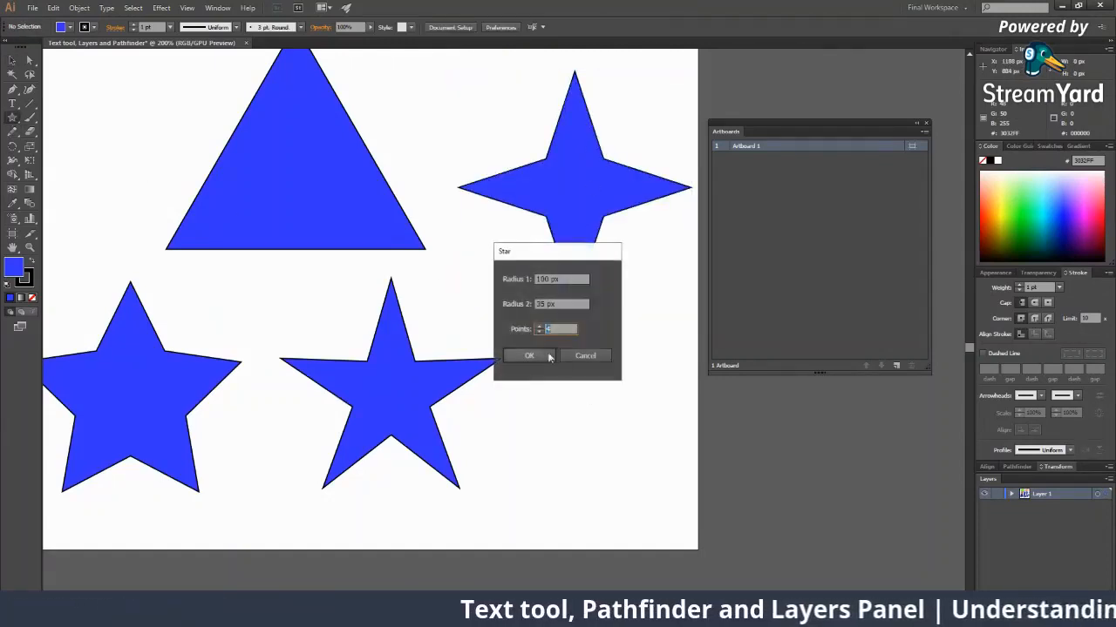
pyautogui.write('3')
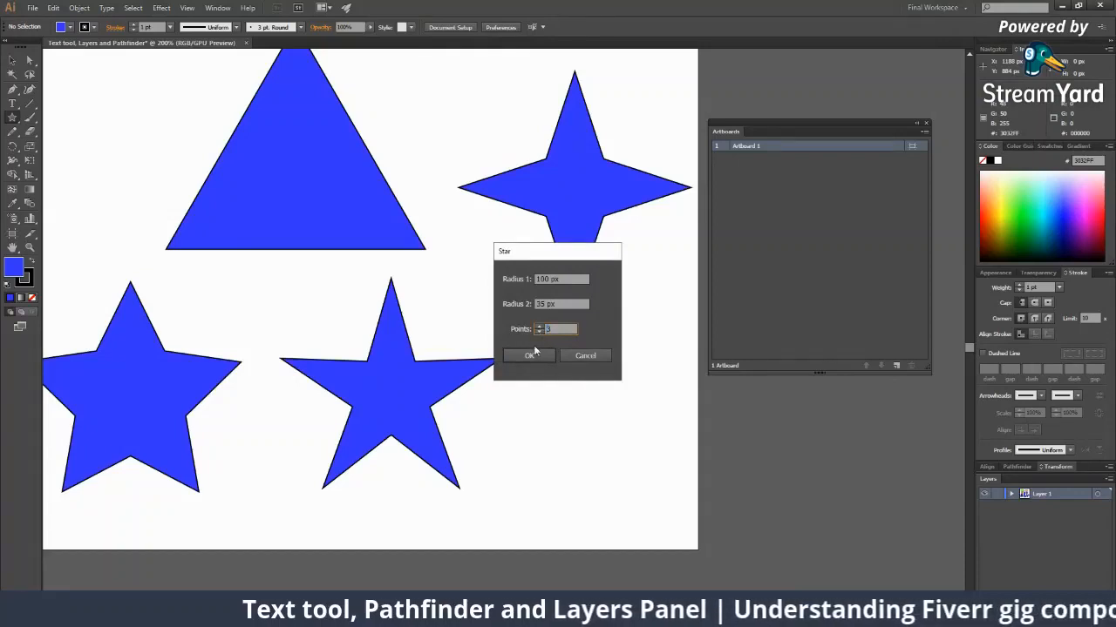
pyautogui.click(530, 355)
pyautogui.press('v')
pyautogui.moveTo(599, 389); pyautogui.dragTo(420, 262)
pyautogui.press('space')
pyautogui.click(349, 258)
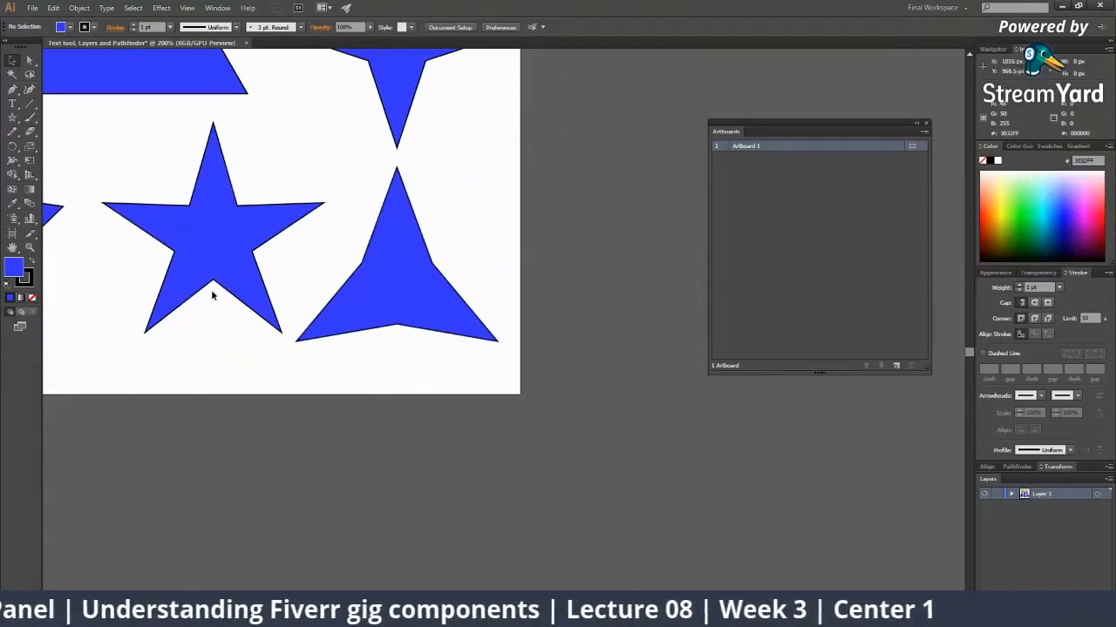
# Extend the artboard's lower edge downward to make room for more shapes below the stars.
pyautogui.press('z')
pyautogui.keyDown('alt'); pyautogui.click(458, 307); pyautogui.keyUp('alt')
pyautogui.keyDown('alt'); pyautogui.click(456, 309); pyautogui.keyUp('alt')
pyautogui.keyDown('alt'); pyautogui.click(456, 312); pyautogui.keyUp('alt')
pyautogui.keyDown('alt'); pyautogui.click(454, 316); pyautogui.keyUp('alt')
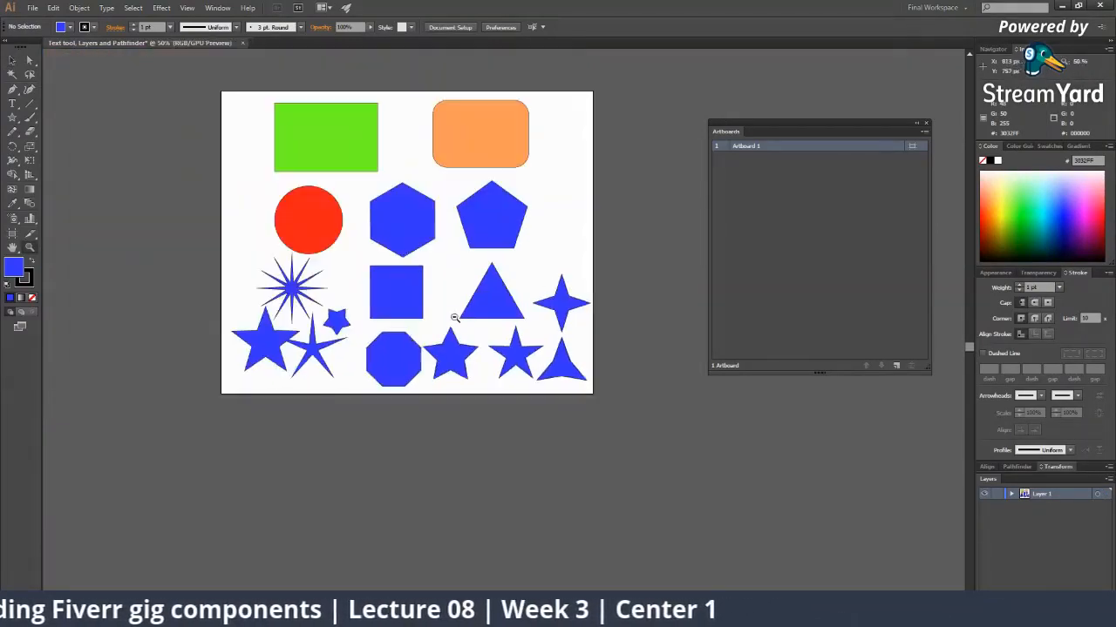
pyautogui.click(12, 233)
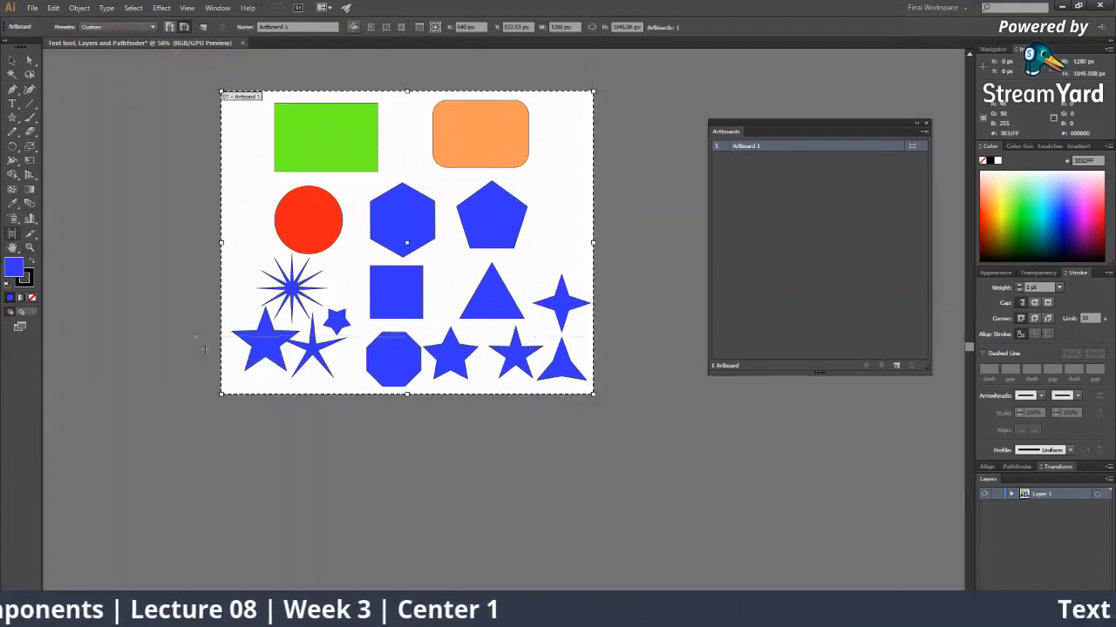
pyautogui.moveTo(406, 394); pyautogui.dragTo(406, 555)
pyautogui.press('Escape')
# Create a twenty-pointed star in the empty lower part of the artboard with Radius 1 of 100 px and Radius 2 of 35 px.
pyautogui.click(386, 383)
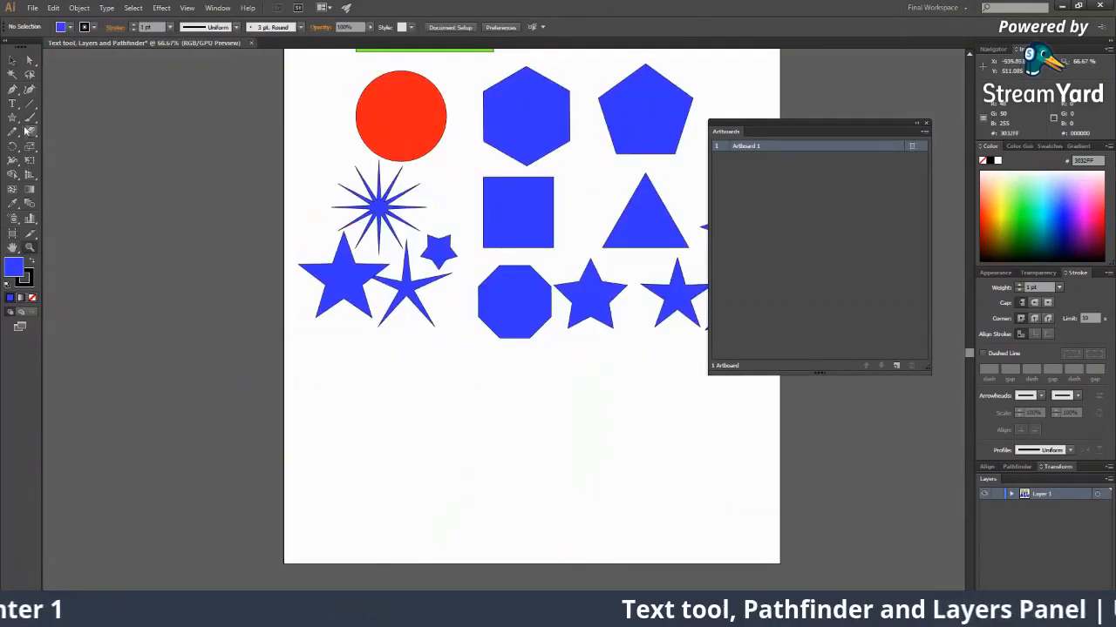
pyautogui.click(12, 118)
pyautogui.click(370, 409)
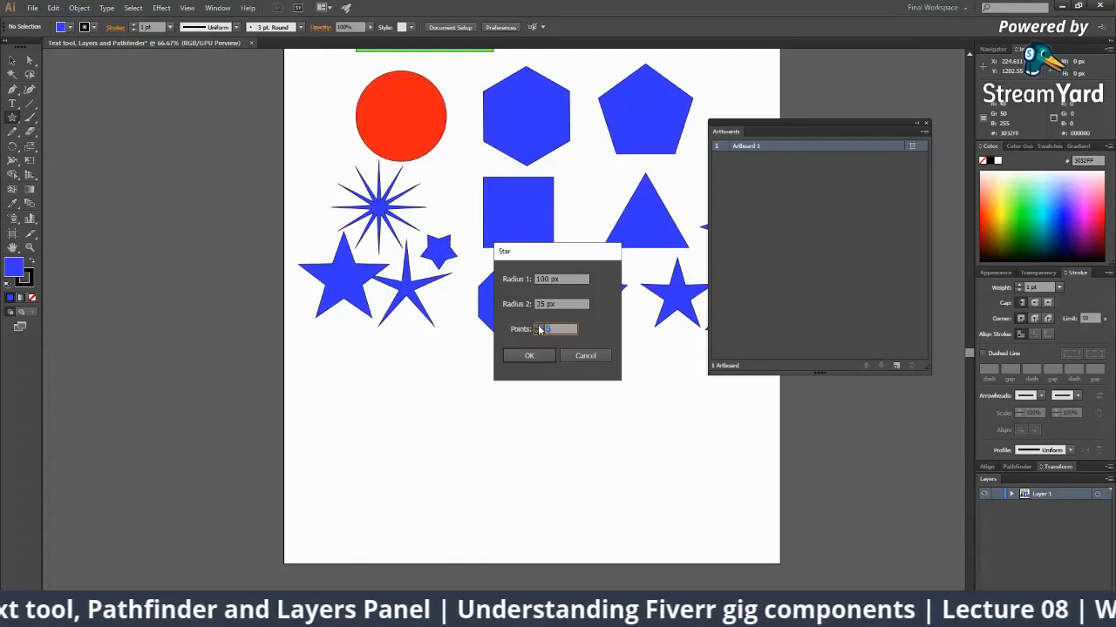
pyautogui.write('6')
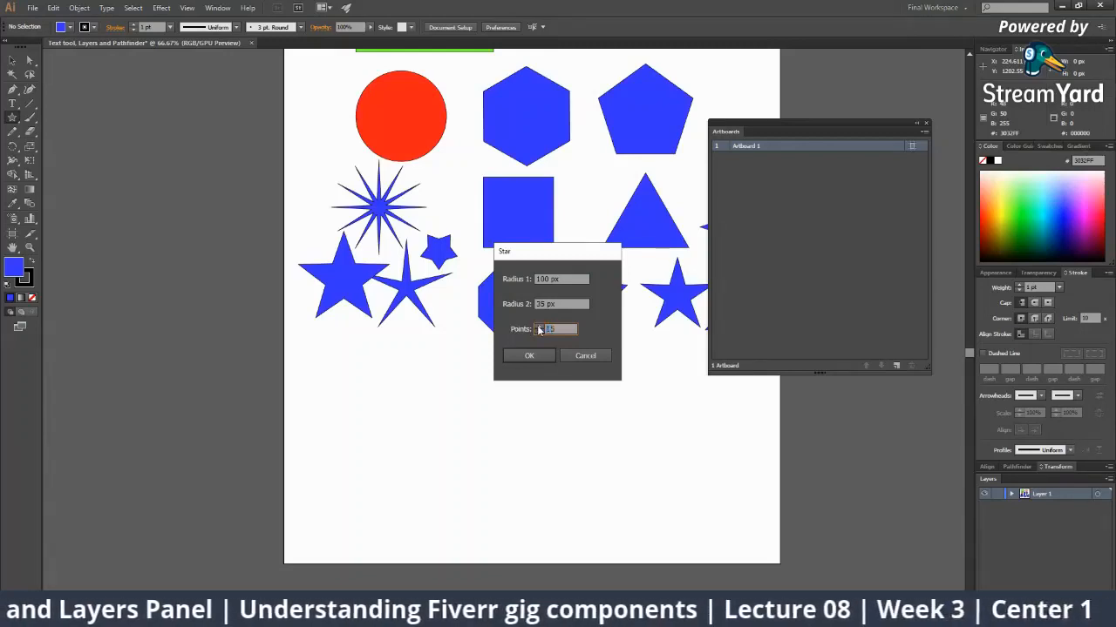
pyautogui.click(536, 358)
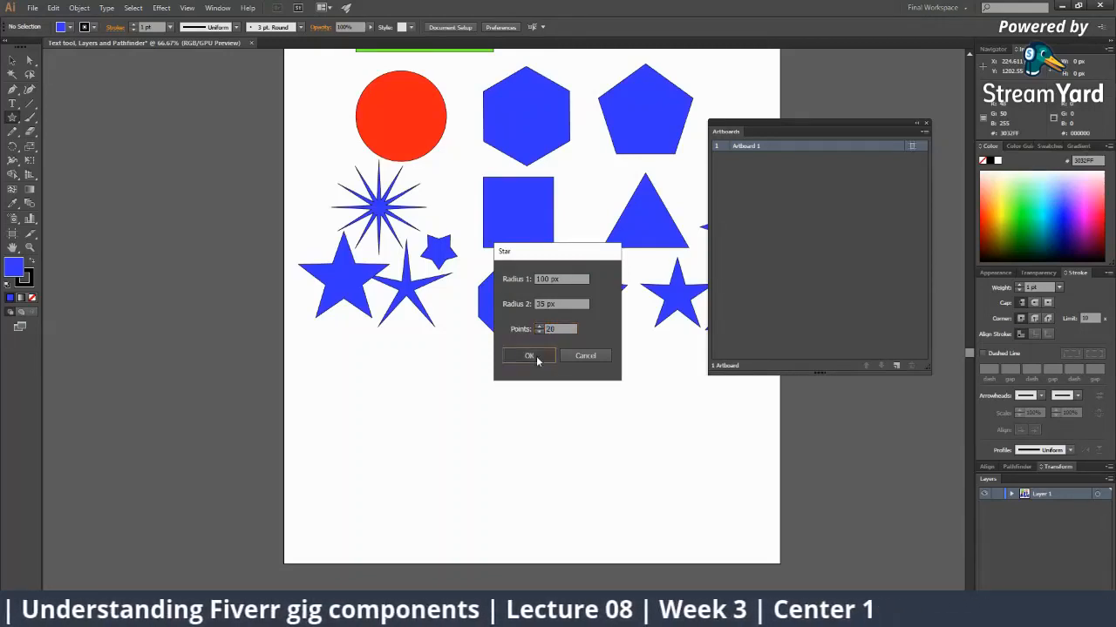
# Deselect the twenty-pointed star and examine its points up close and its place among the other stars.
pyautogui.press('z')
pyautogui.click(417, 386)
pyautogui.click(417, 386)
pyautogui.press('v')
pyautogui.click(507, 449)
pyautogui.press('z')
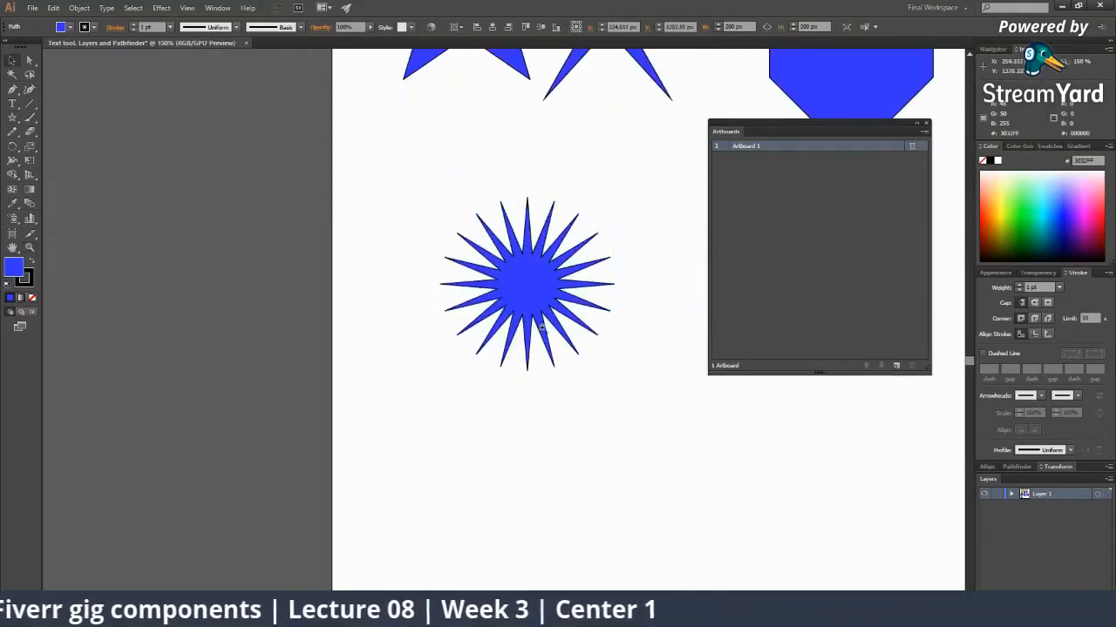
pyautogui.click(521, 316)
pyautogui.click(520, 316)
pyautogui.click(519, 315)
pyautogui.keyDown('alt'); pyautogui.click(478, 296); pyautogui.keyUp('alt')
pyautogui.keyDown('alt'); pyautogui.click(478, 298); pyautogui.keyUp('alt')
pyautogui.keyDown('alt'); pyautogui.click(480, 306); pyautogui.keyUp('alt')
pyautogui.keyDown('alt'); pyautogui.click(481, 316); pyautogui.keyUp('alt')
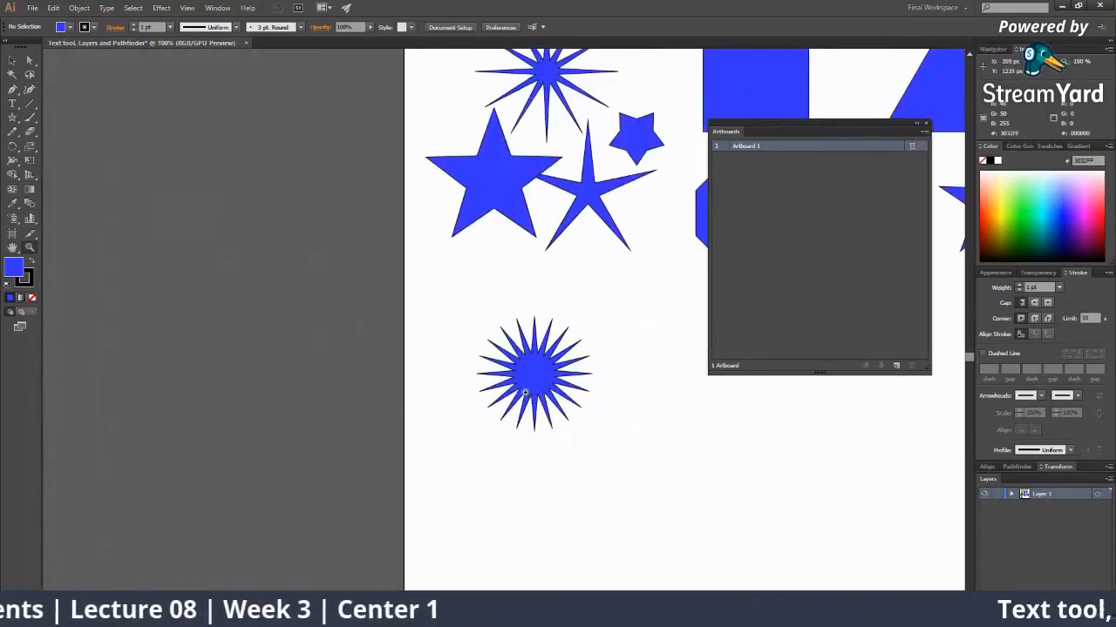
# Remove the twenty-pointed star's stroke and fill it with orange FF6023.
pyautogui.press('v')
pyautogui.click(528, 393)
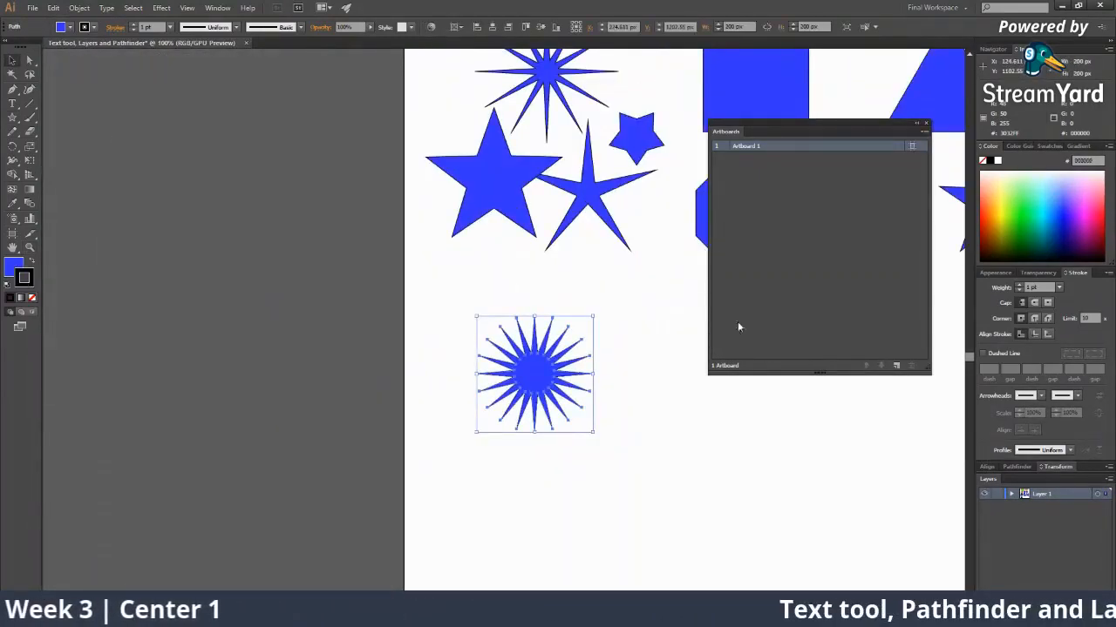
pyautogui.click(33, 298)
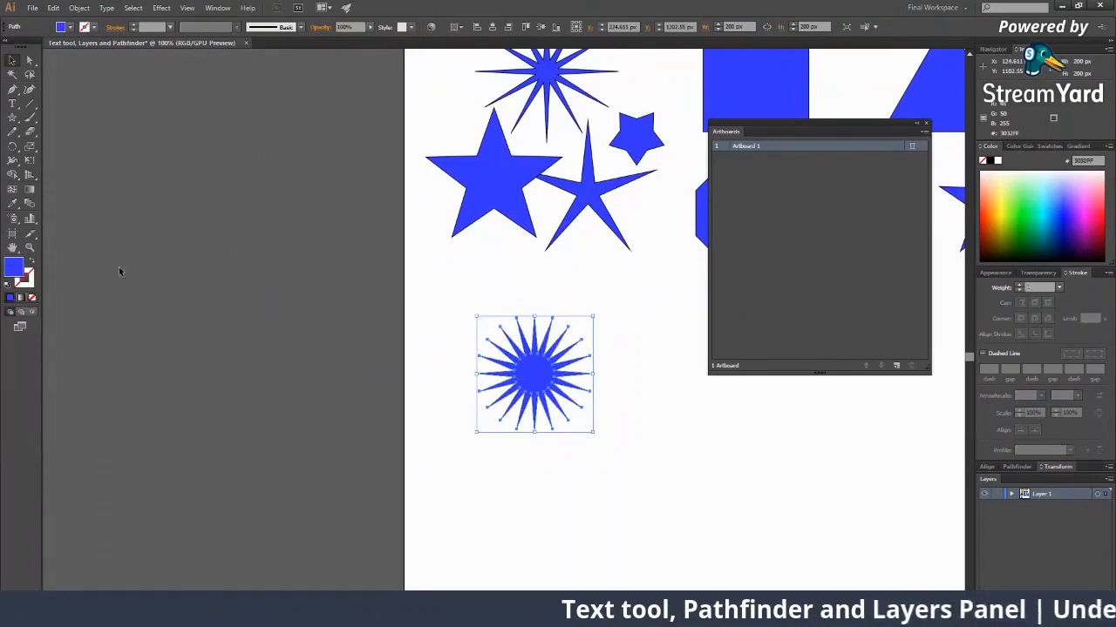
pyautogui.click(989, 203)
pyautogui.click(652, 407)
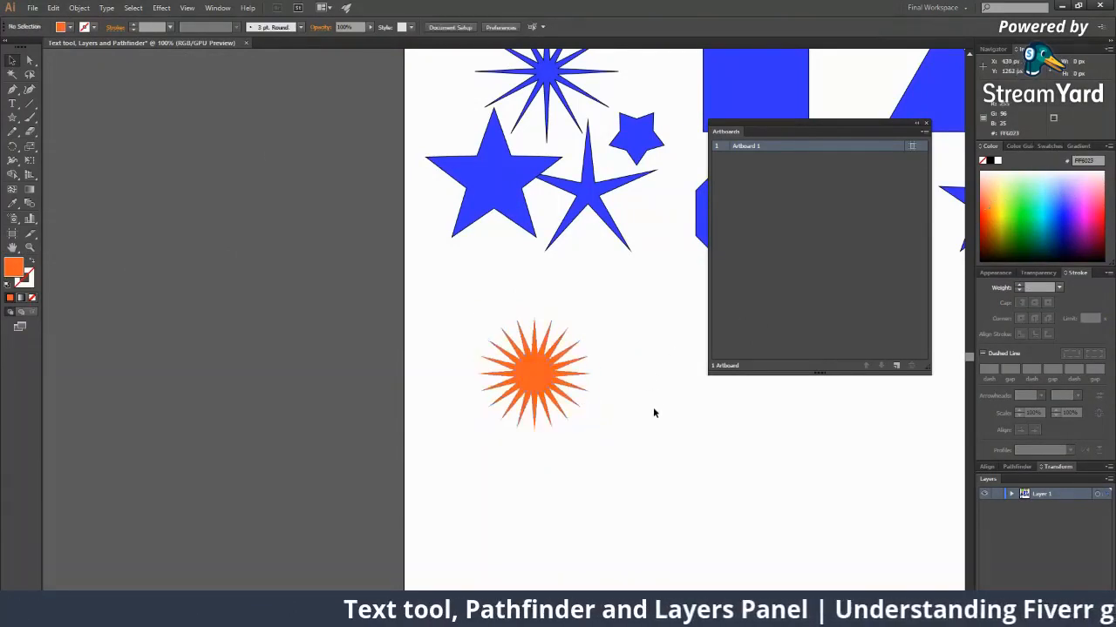
# Move the thin five-pointed star slightly down and to the right, away from the large five-pointed star.
pyautogui.press('z')
pyautogui.keyDown('alt'); pyautogui.click(548, 378); pyautogui.keyUp('alt')
pyautogui.keyDown('alt'); pyautogui.click(503, 370); pyautogui.keyUp('alt')
pyautogui.keyDown('alt'); pyautogui.click(506, 335); pyautogui.keyUp('alt')
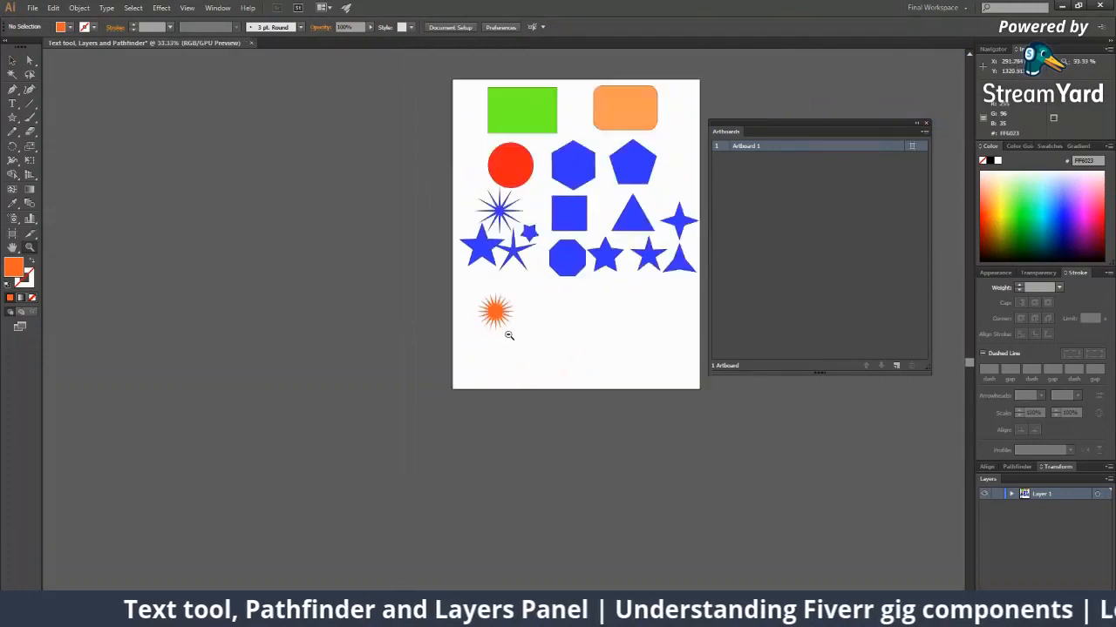
pyautogui.click(523, 334)
pyautogui.click(523, 337)
pyautogui.moveTo(535, 319); pyautogui.dragTo(296, 355)
pyautogui.scroll(3, 397, 308)
pyautogui.press('v')
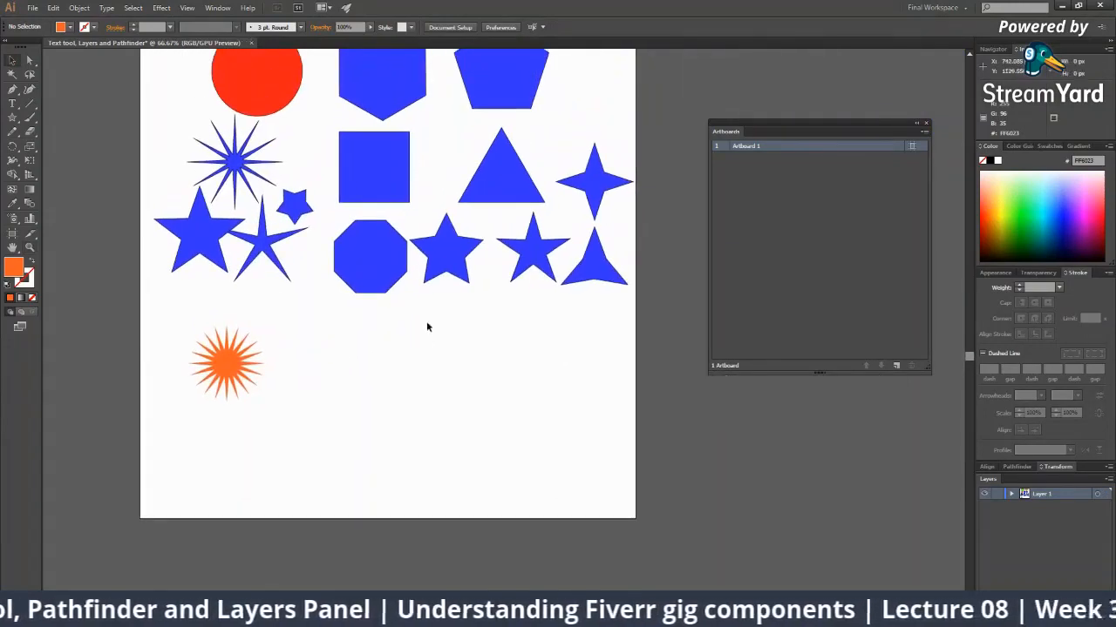
pyautogui.moveTo(426, 389); pyautogui.dragTo(424, 404)
pyautogui.moveTo(323, 250); pyautogui.dragTo(315, 265)
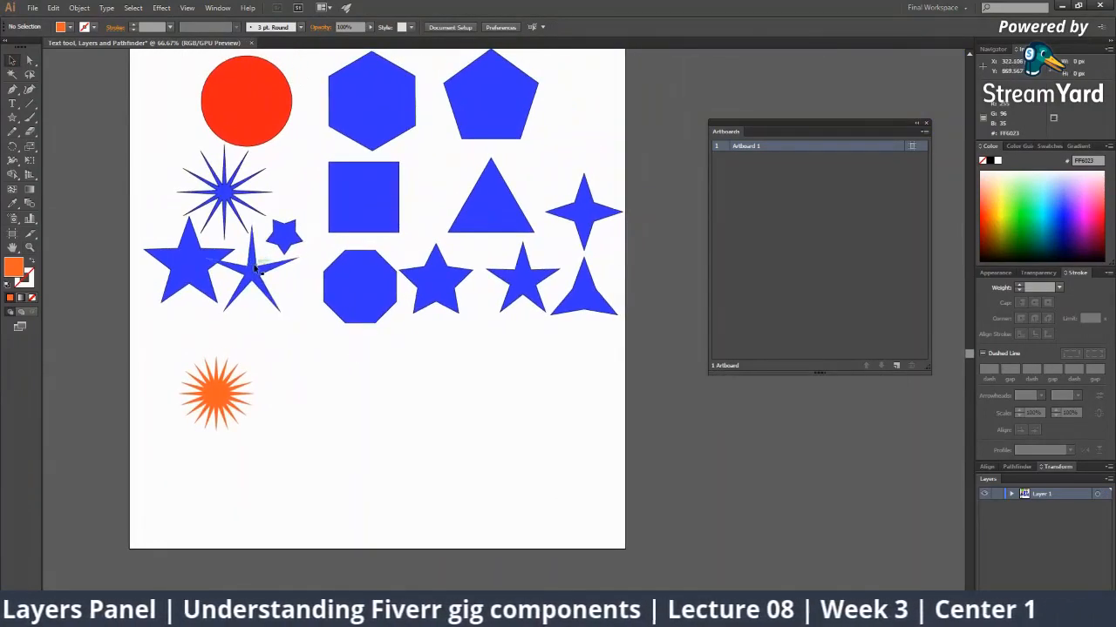
pyautogui.moveTo(248, 271); pyautogui.dragTo(259, 288)
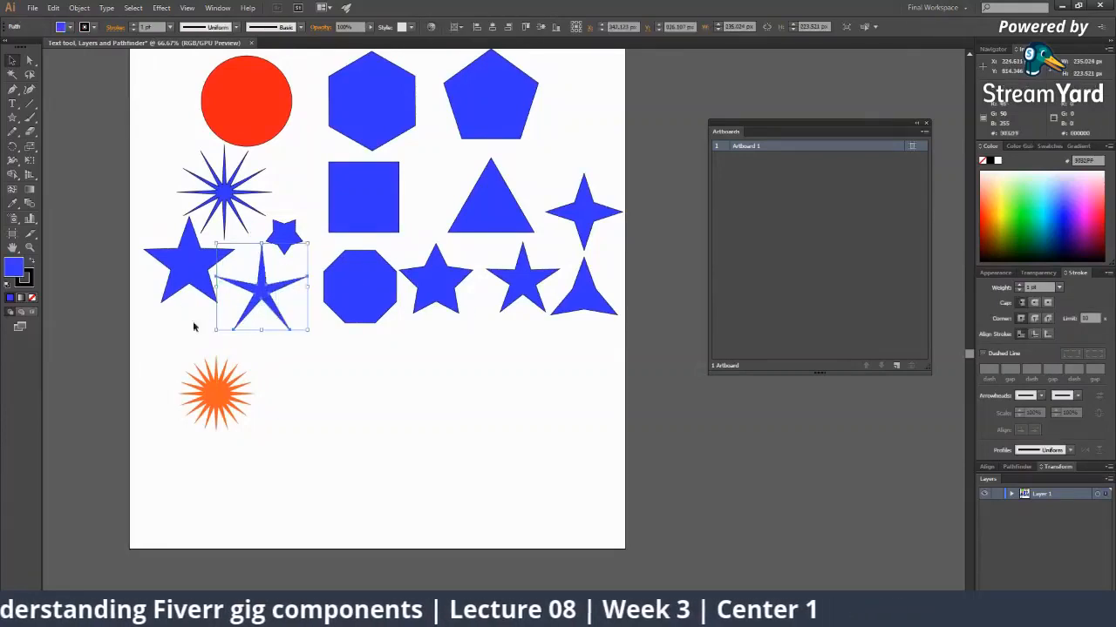
pyautogui.click(331, 366)
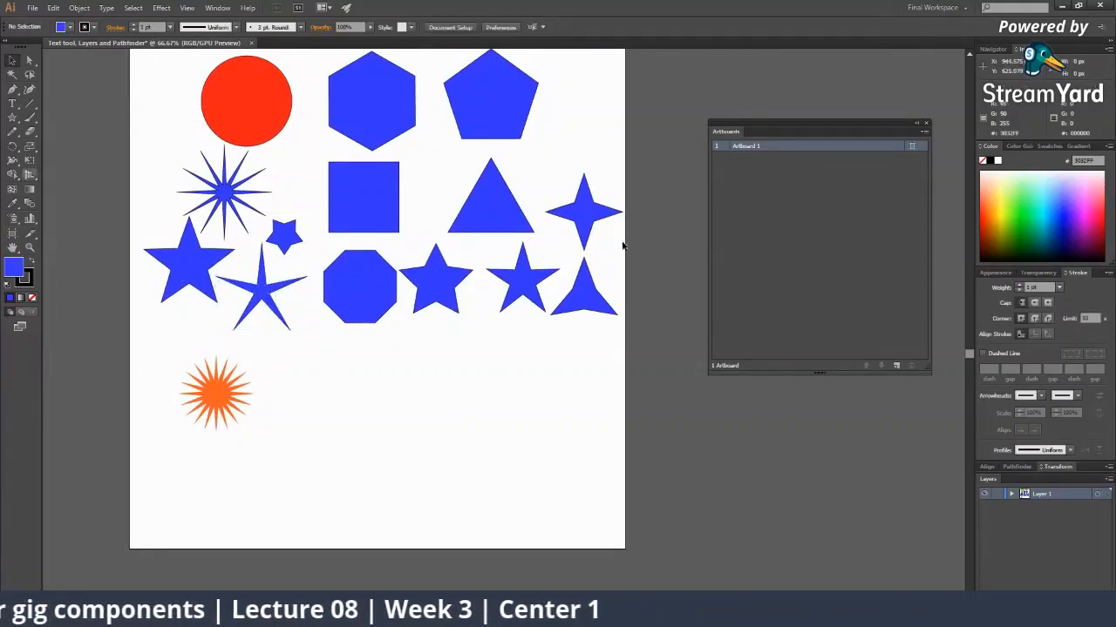
# Move the octagon down into the empty area to the right of the orange star.
pyautogui.press('z')
pyautogui.click(456, 244)
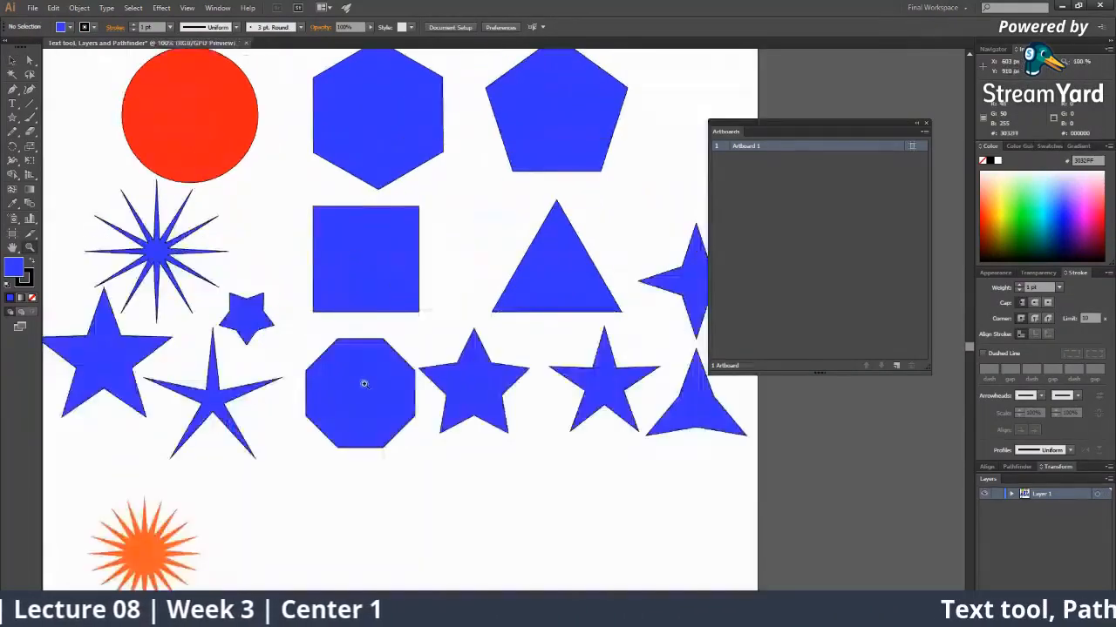
pyautogui.click(364, 380)
pyautogui.press('v')
pyautogui.click(484, 350)
pyautogui.moveTo(533, 463); pyautogui.dragTo(351, 325)
pyautogui.moveTo(361, 243); pyautogui.dragTo(404, 468)
# Reshape the octagon with the Direct Selection tool by pulling its upper-left corner point inward to form a notch.
pyautogui.press('z')
pyautogui.click(413, 309)
pyautogui.click(414, 311)
pyautogui.press('v')
pyautogui.press('a')
pyautogui.moveTo(391, 401); pyautogui.dragTo(261, 300)
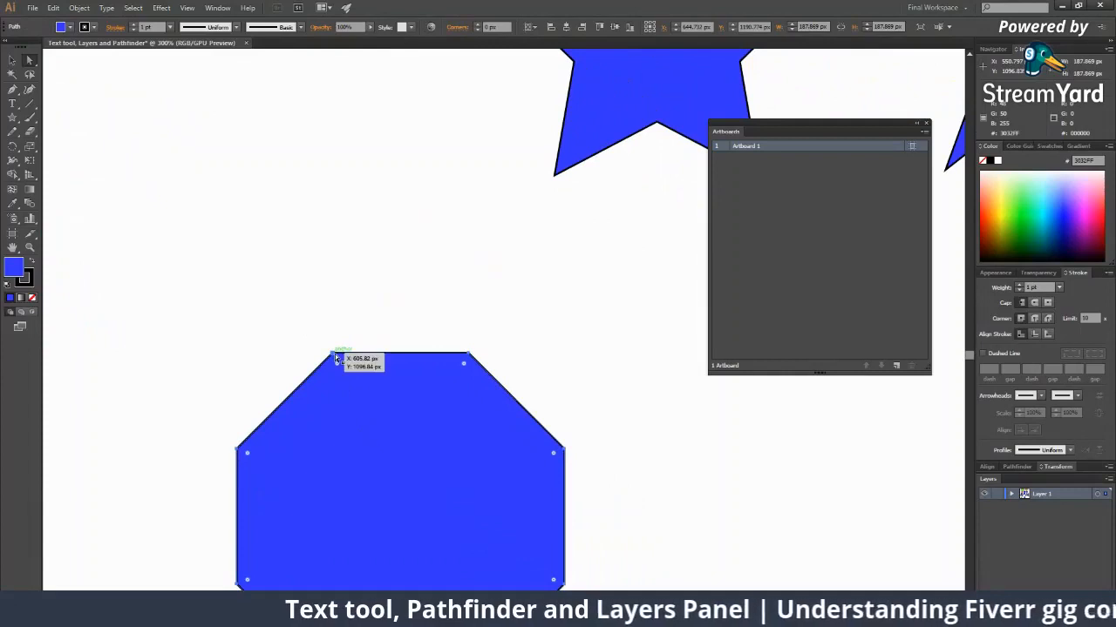
pyautogui.click(12, 117)
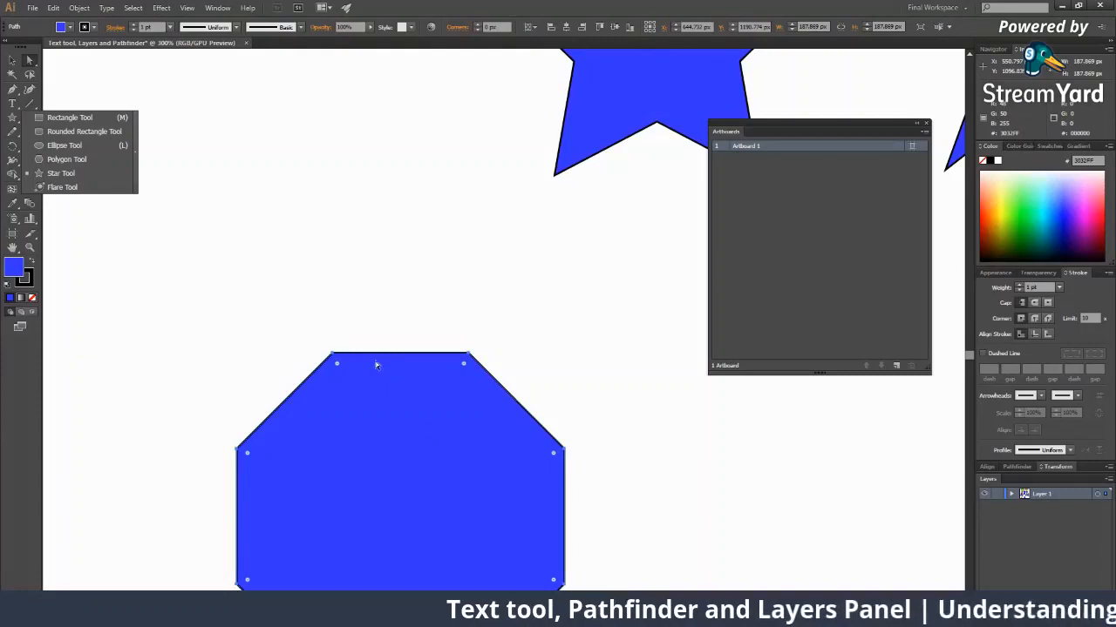
pyautogui.click(383, 287)
pyautogui.moveTo(317, 371); pyautogui.dragTo(325, 346)
pyautogui.click(262, 254)
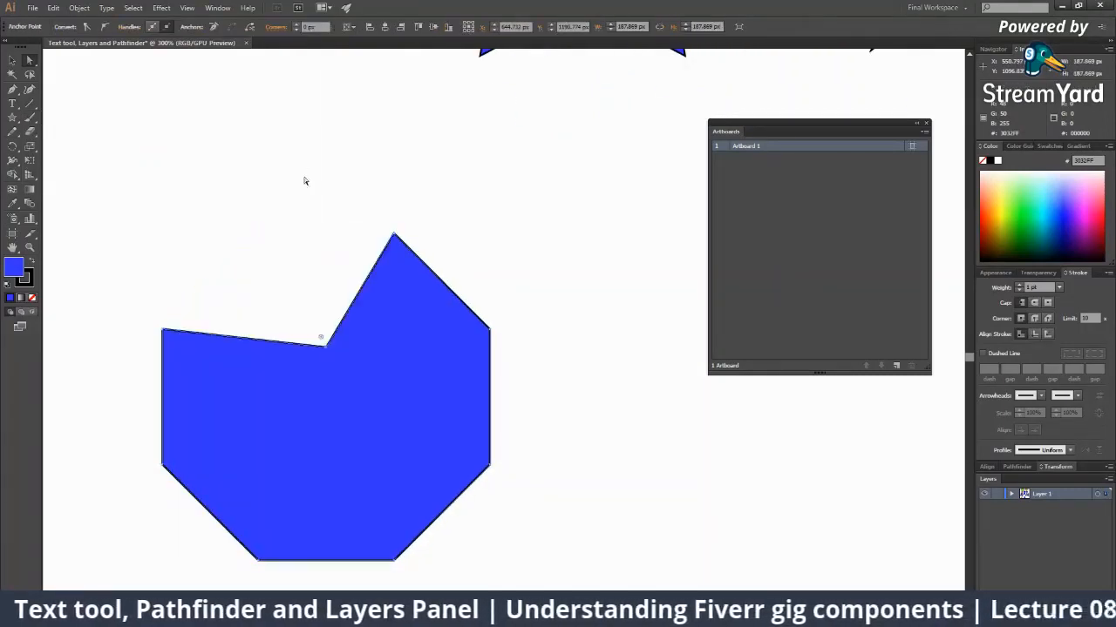
pyautogui.click(305, 181)
# Examine the reshaped octagon among the other shapes on the whole artboard.
pyautogui.press('z')
pyautogui.keyDown('alt'); pyautogui.click(418, 307); pyautogui.keyUp('alt')
pyautogui.keyDown('alt'); pyautogui.click(462, 348); pyautogui.keyUp('alt')
pyautogui.keyDown('alt'); pyautogui.click(470, 356); pyautogui.keyUp('alt')
pyautogui.keyDown('alt'); pyautogui.click(475, 363); pyautogui.keyUp('alt')
pyautogui.keyDown('alt'); pyautogui.click(477, 363); pyautogui.keyUp('alt')
pyautogui.keyDown('alt'); pyautogui.click(478, 362); pyautogui.keyUp('alt')
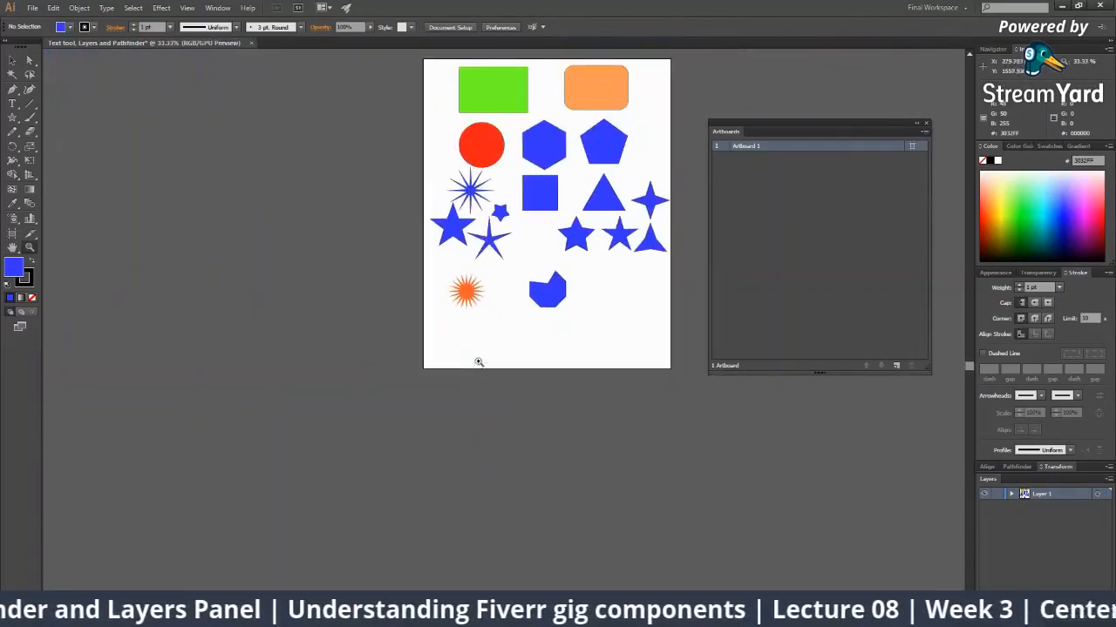
pyautogui.moveTo(457, 354); pyautogui.dragTo(383, 380)
# Try to reshape the triangle by moving its lower-left corner point up and slightly outward.
pyautogui.click(500, 299)
pyautogui.click(499, 276)
pyautogui.click(500, 276)
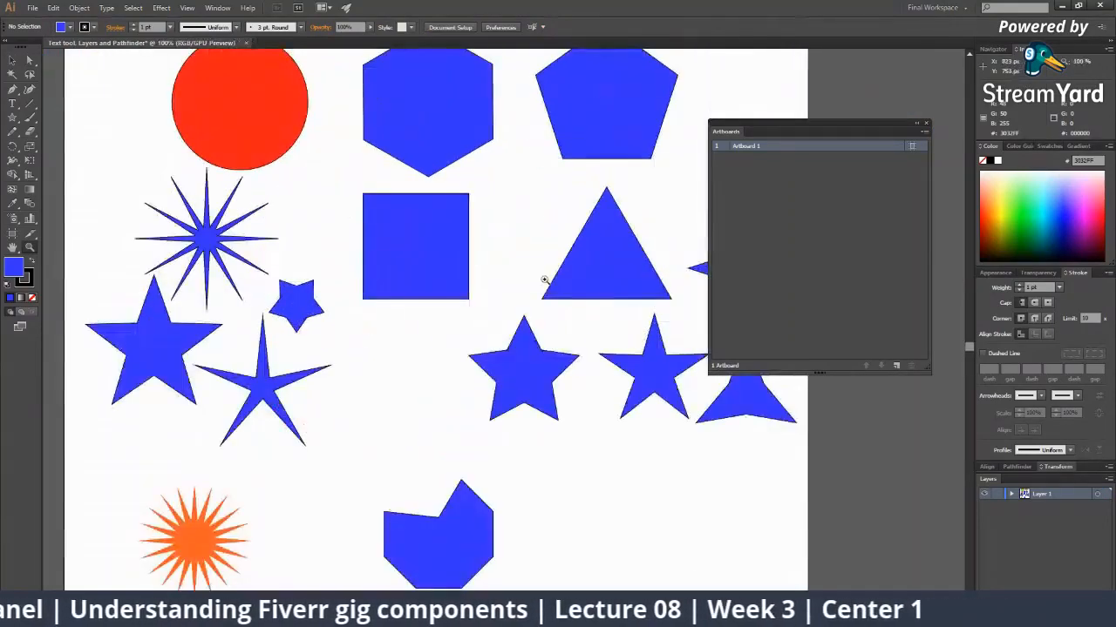
pyautogui.press('v')
pyautogui.click(563, 273)
pyautogui.moveTo(543, 289); pyautogui.dragTo(419, 341)
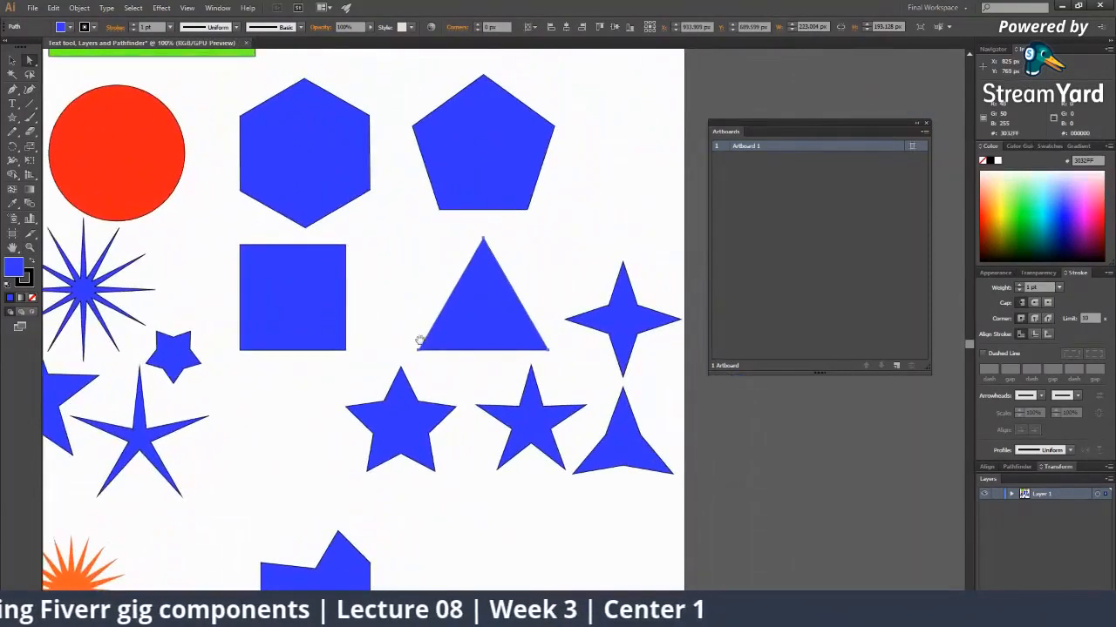
pyautogui.moveTo(302, 315); pyautogui.dragTo(336, 316)
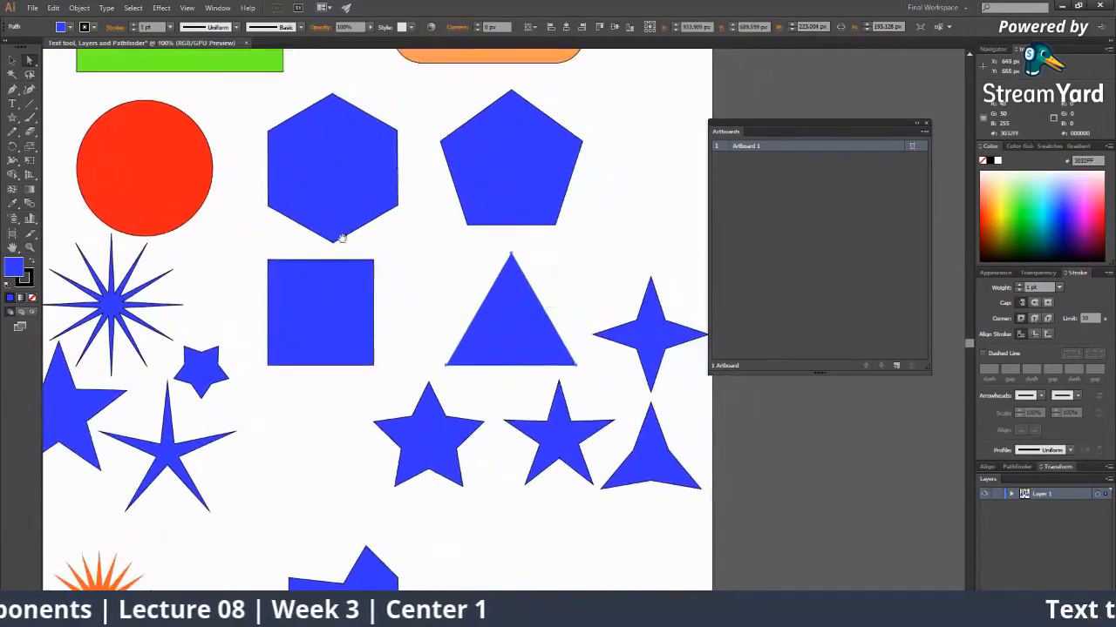
pyautogui.moveTo(574, 395); pyautogui.dragTo(486, 419)
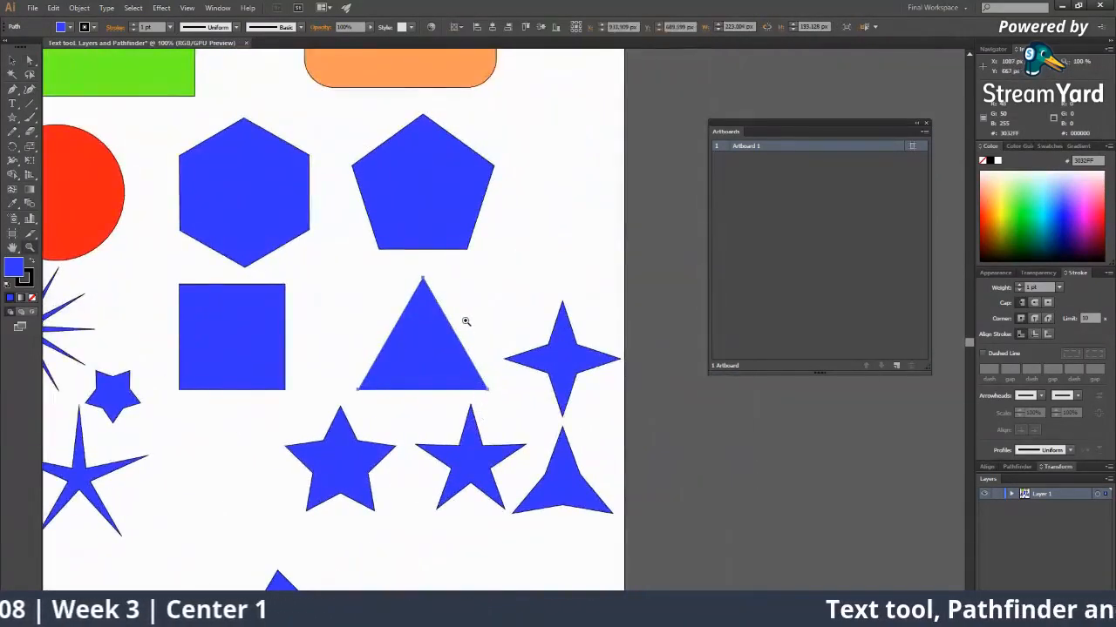
pyautogui.click(465, 322)
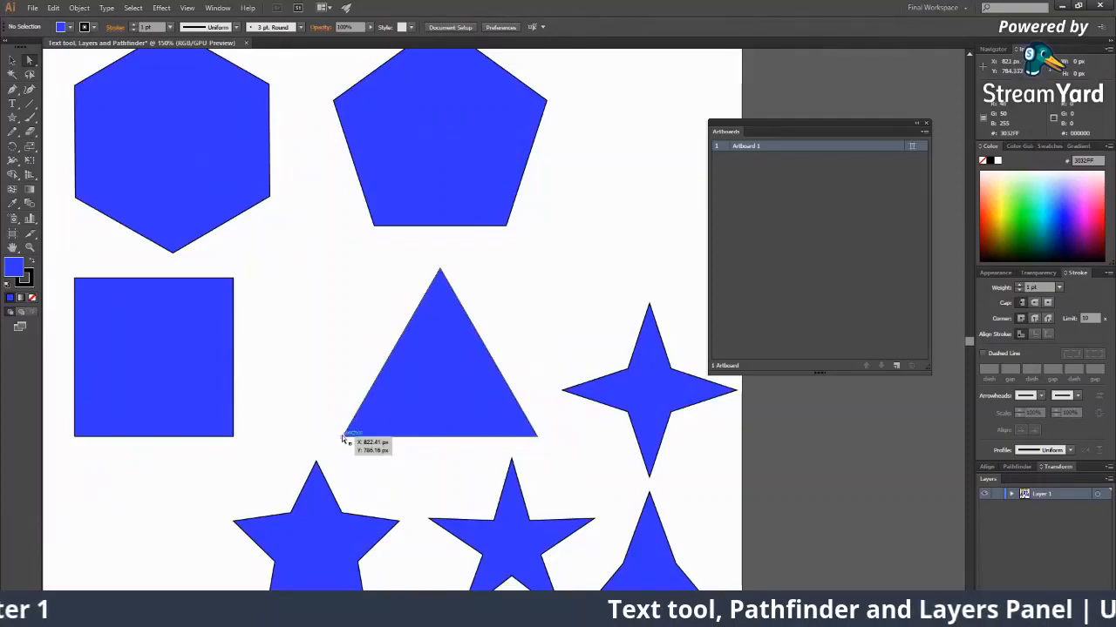
pyautogui.moveTo(343, 436); pyautogui.dragTo(312, 326)
pyautogui.click(390, 431)
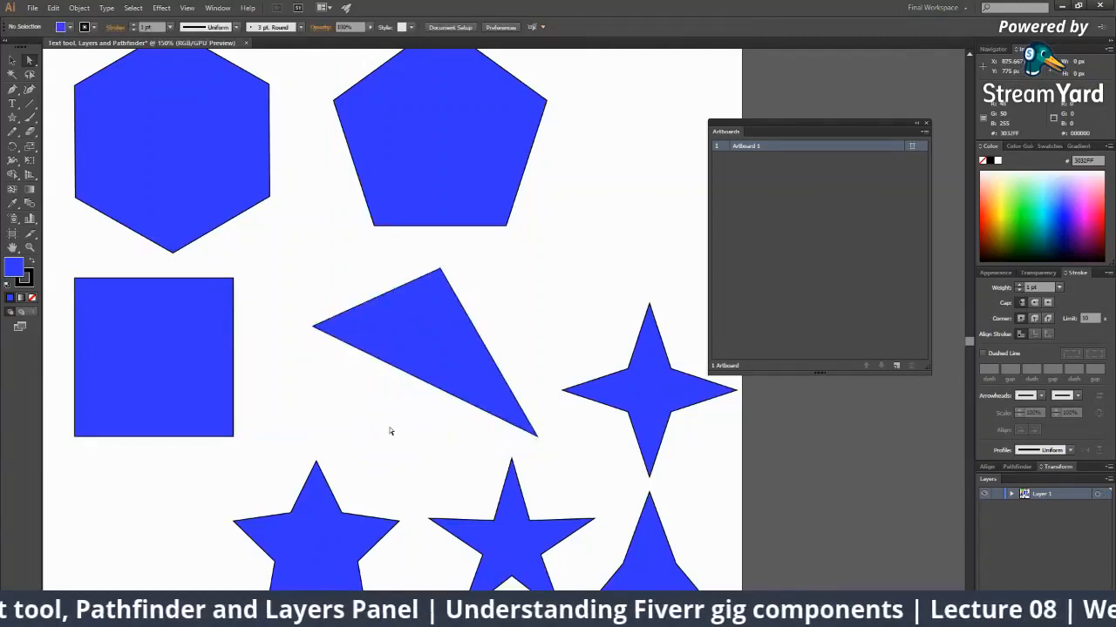
# Undo the triangle's corner move and deselect the triangle.
pyautogui.hotkey('ctrl', 'z')
pyautogui.hotkey('ctrl', 'z')
pyautogui.click(512, 350)
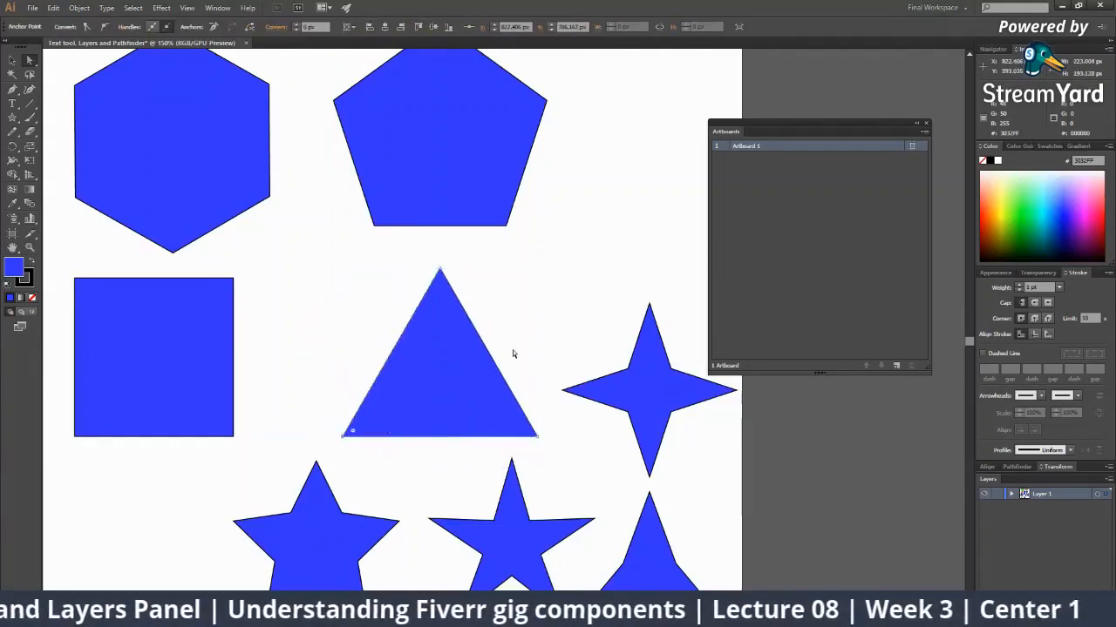
pyautogui.hotkey('ctrl', '-')
pyautogui.hotkey('ctrl', '-')
pyautogui.hotkey('ctrl', '-')
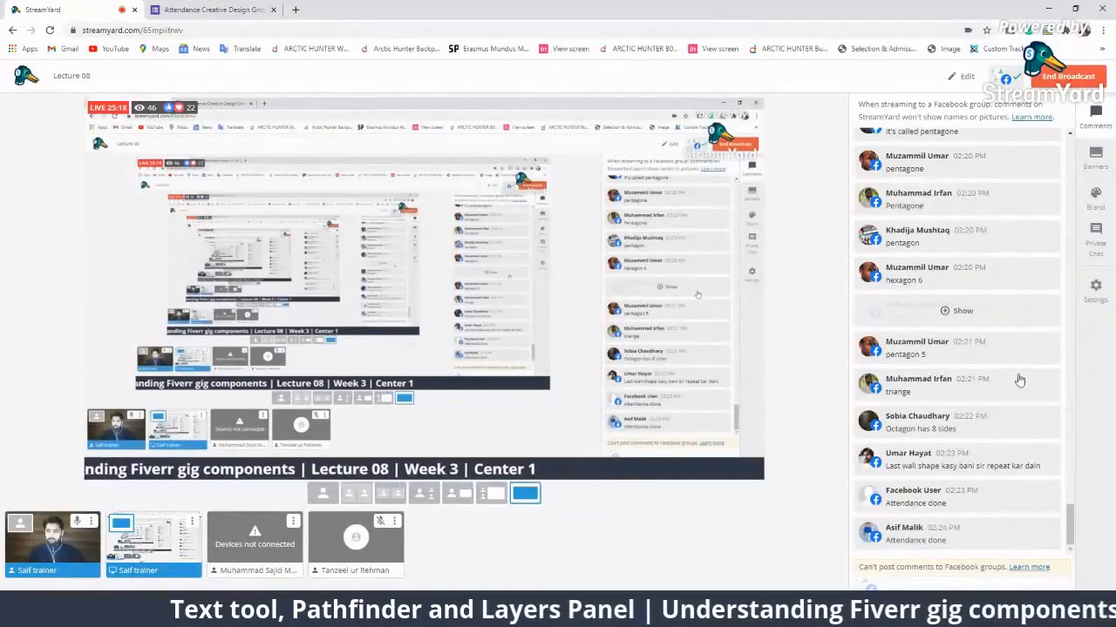
# Display the viewer comment asking to repeat the last shape on the StreamYard broadcast, and return to Illustrator.
pyautogui.click(1025, 463)
pyautogui.click(1028, 469)
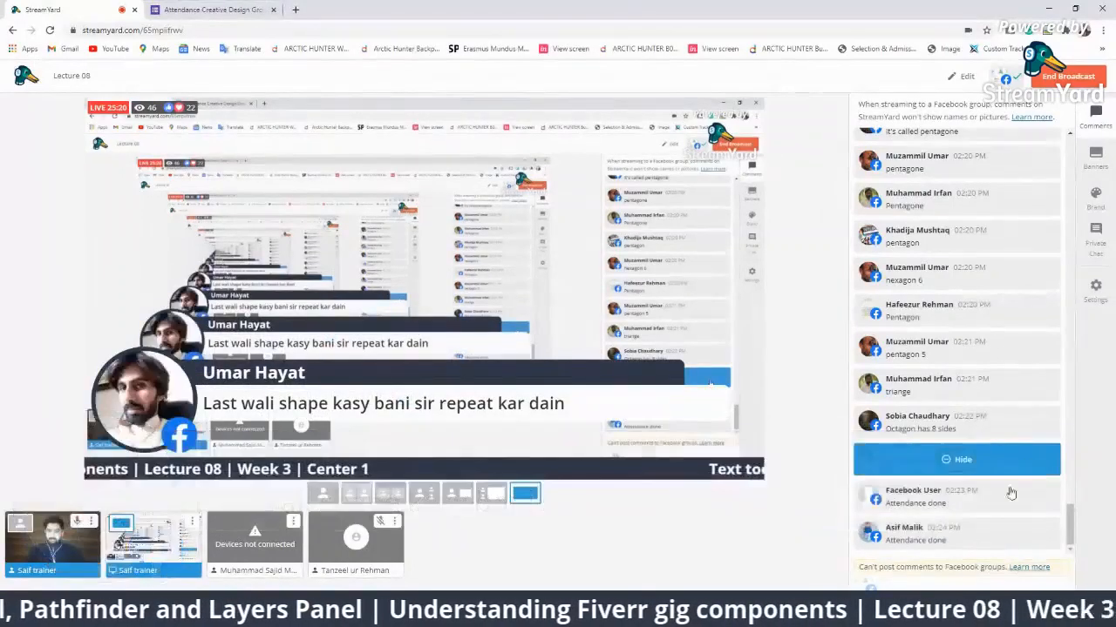
pyautogui.hotkey('alt', 'Tab')
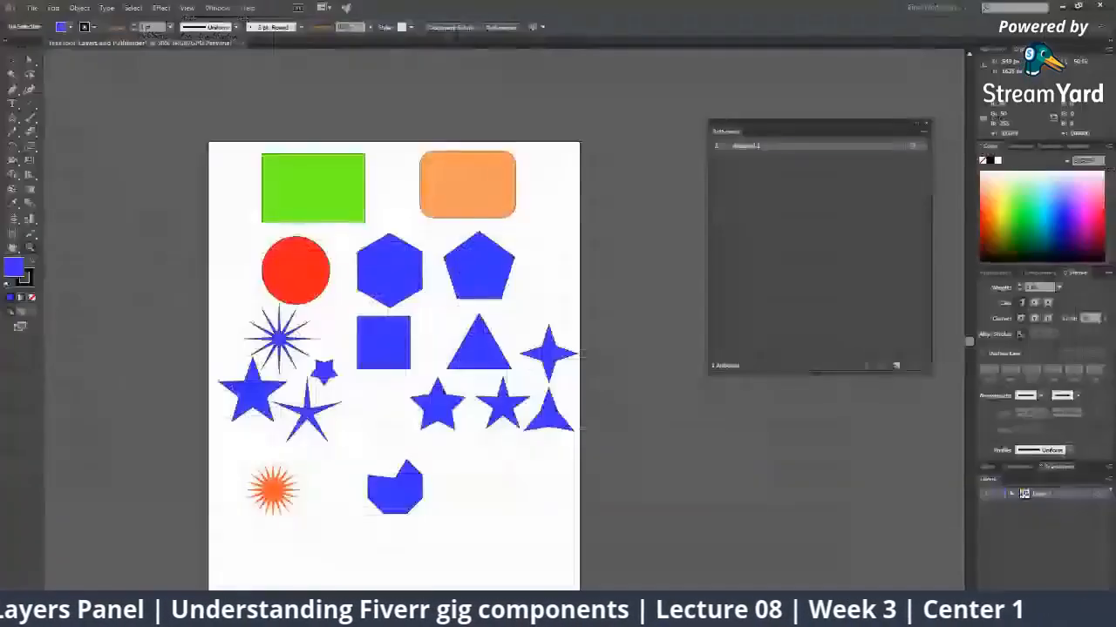
pyautogui.click(415, 376)
pyautogui.click(482, 448)
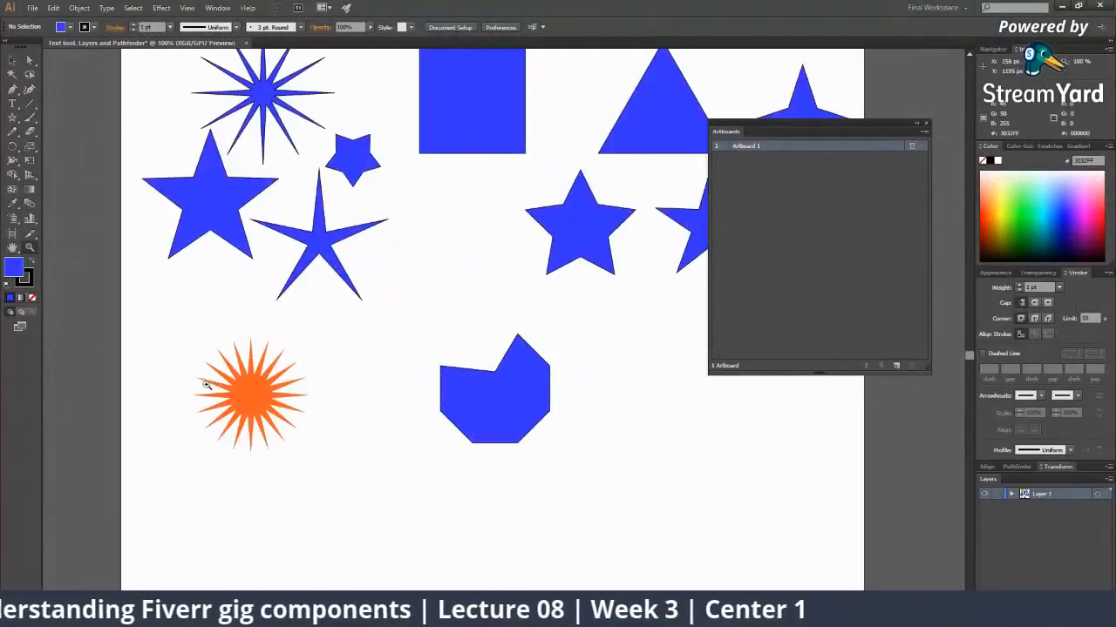
pyautogui.press('v')
pyautogui.click(270, 390)
pyautogui.hscroll(2, 331, 349)
pyautogui.click(331, 349)
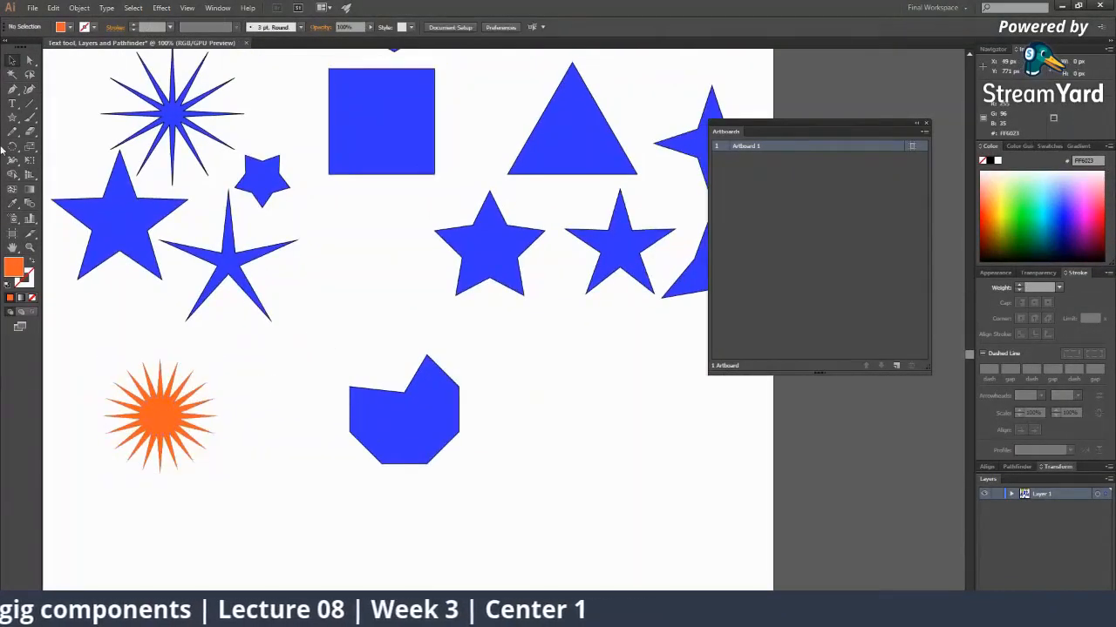
pyautogui.click(12, 117)
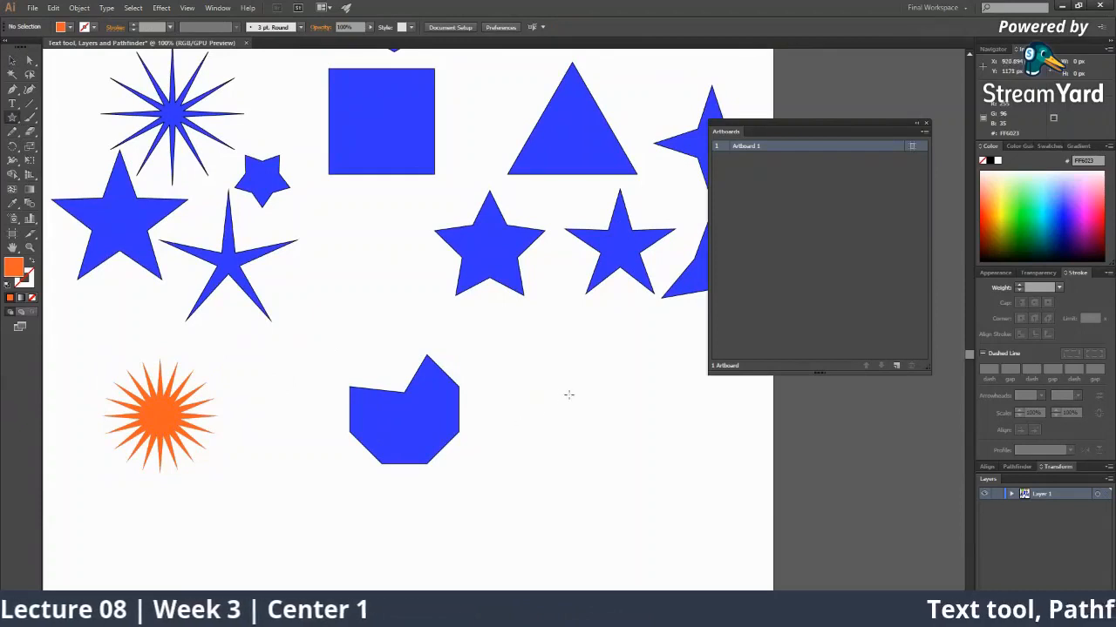
pyautogui.click(575, 389)
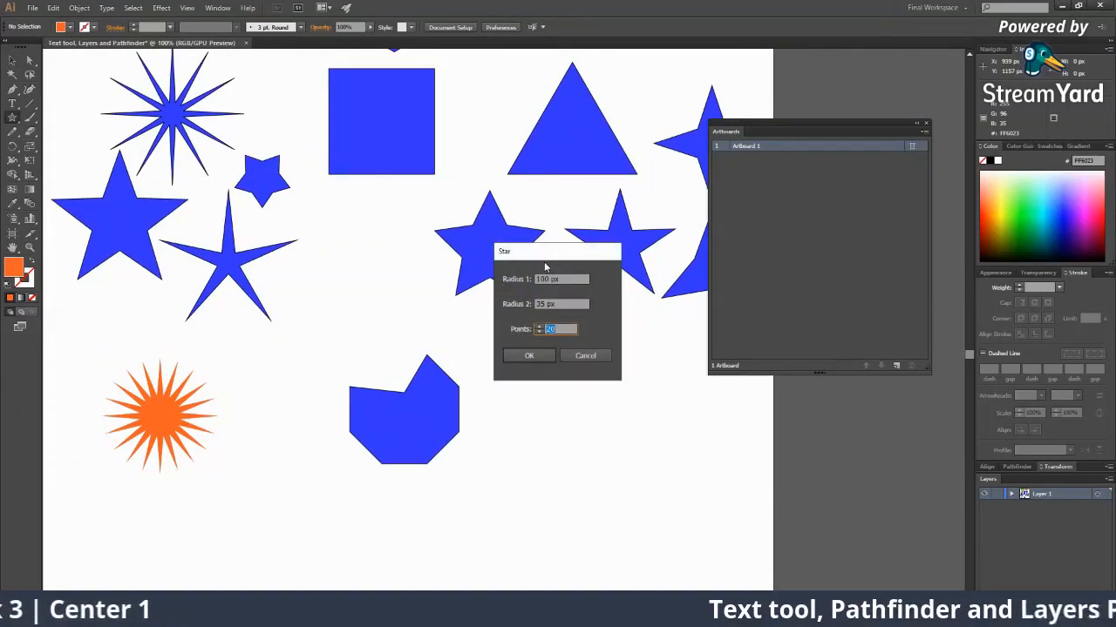
pyautogui.click(598, 353)
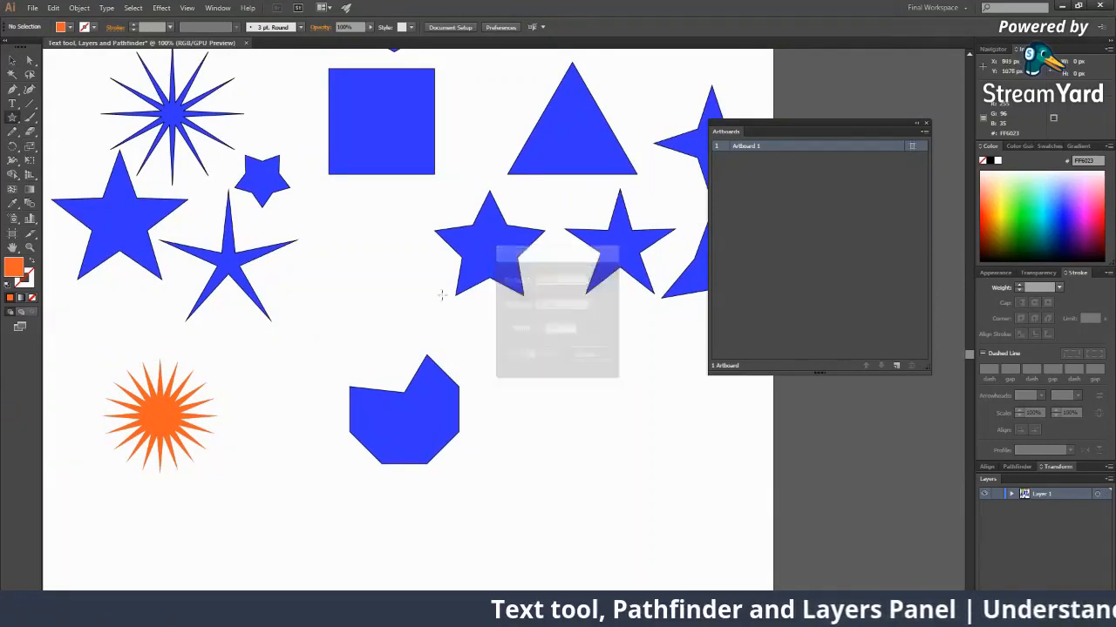
# Draw a star freehand with an outer radius of about 109 px to the right of the reshaped octagon, and delete it.
pyautogui.click(14, 118)
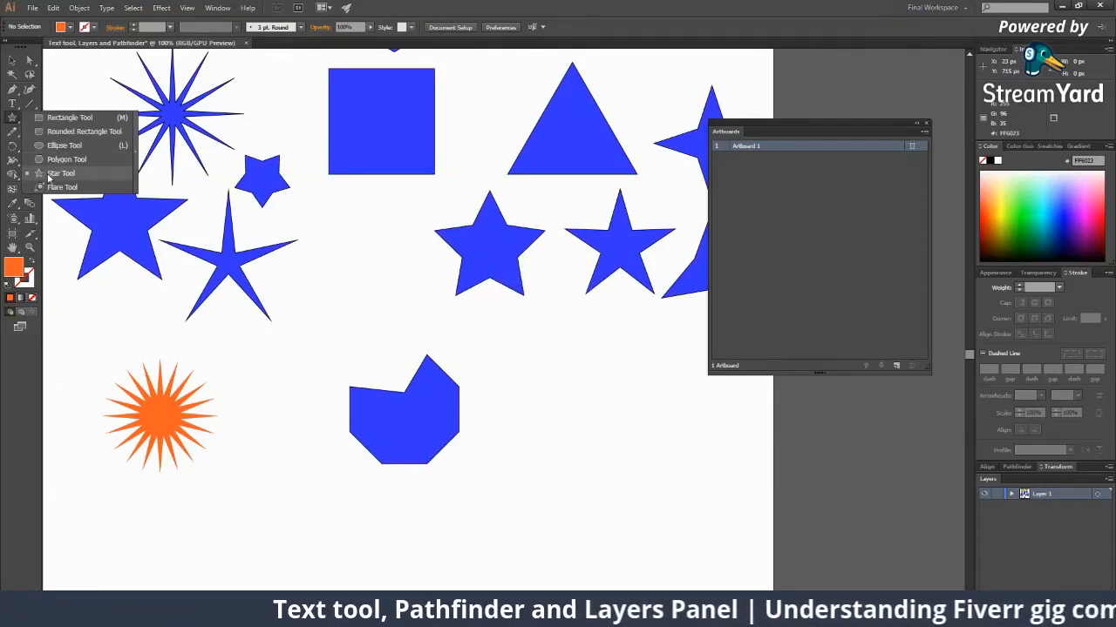
pyautogui.click(54, 177)
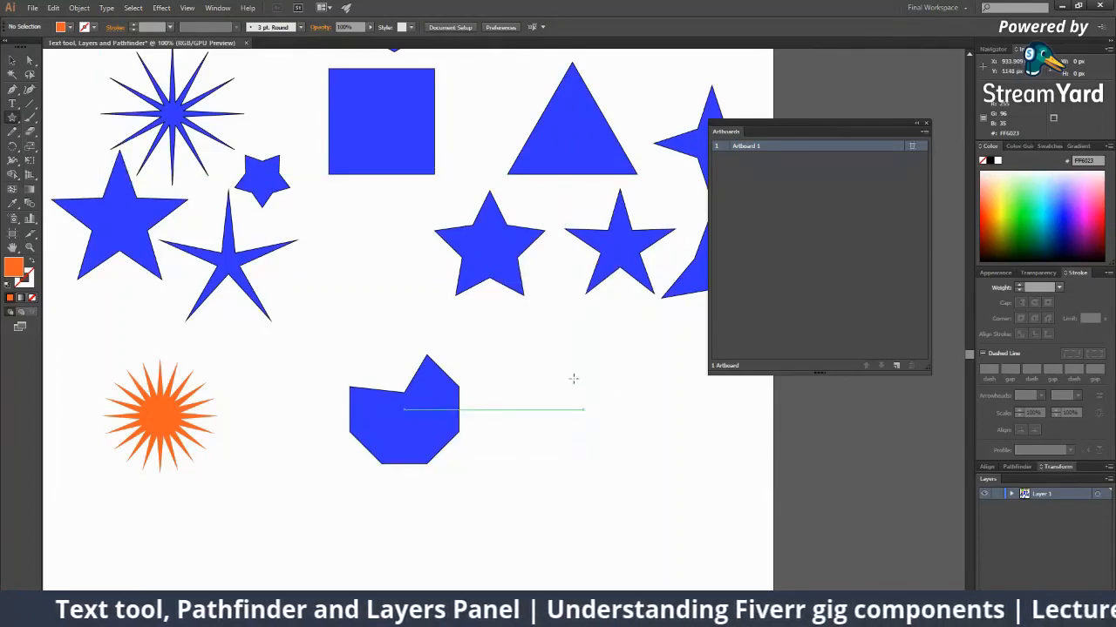
pyautogui.moveTo(573, 378); pyautogui.dragTo(608, 429)
pyautogui.press('Delete')
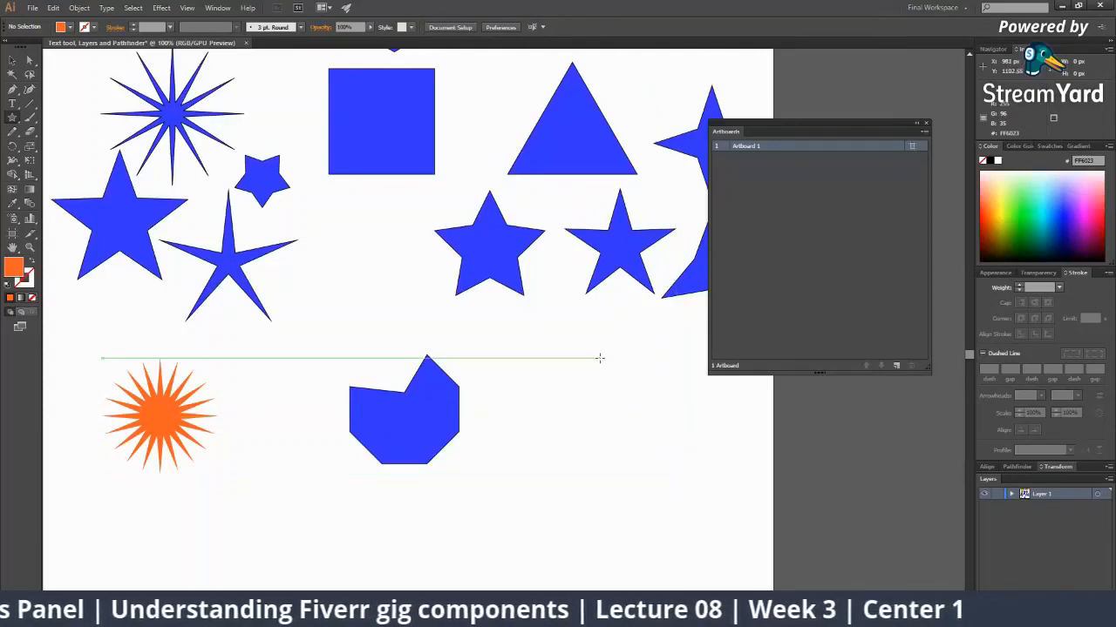
# Create a twelve-pointed star with Radius 1 of 109.0504 px and Radius 2 of 54.5252 px to the right of the reshaped octagon.
pyautogui.click(600, 358)
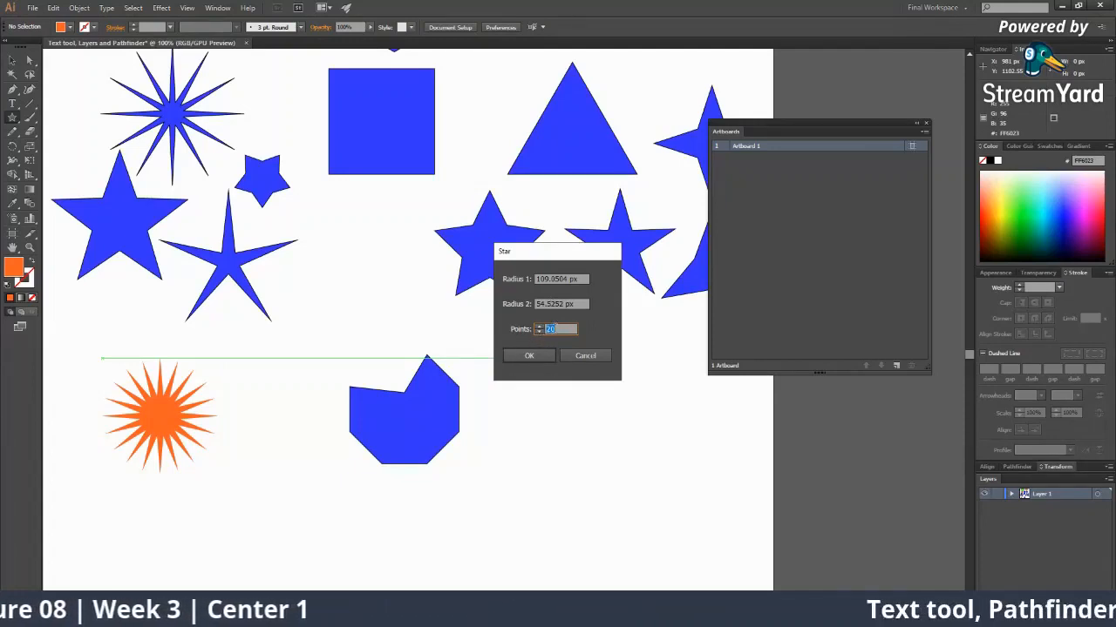
pyautogui.click(540, 332)
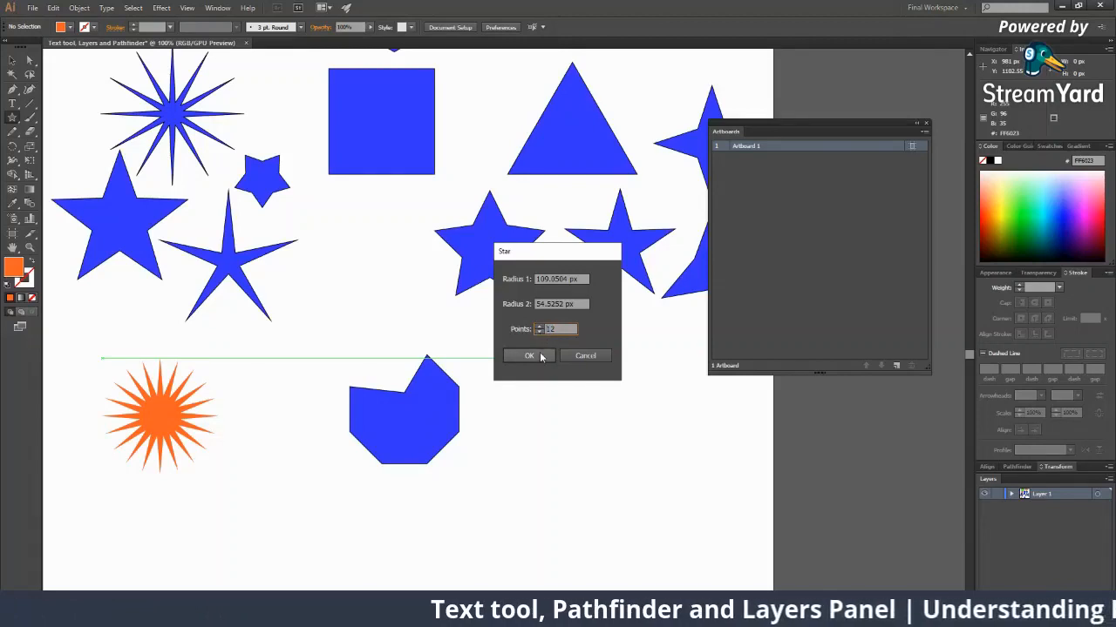
pyautogui.click(529, 356)
pyautogui.moveTo(533, 352); pyautogui.dragTo(450, 177)
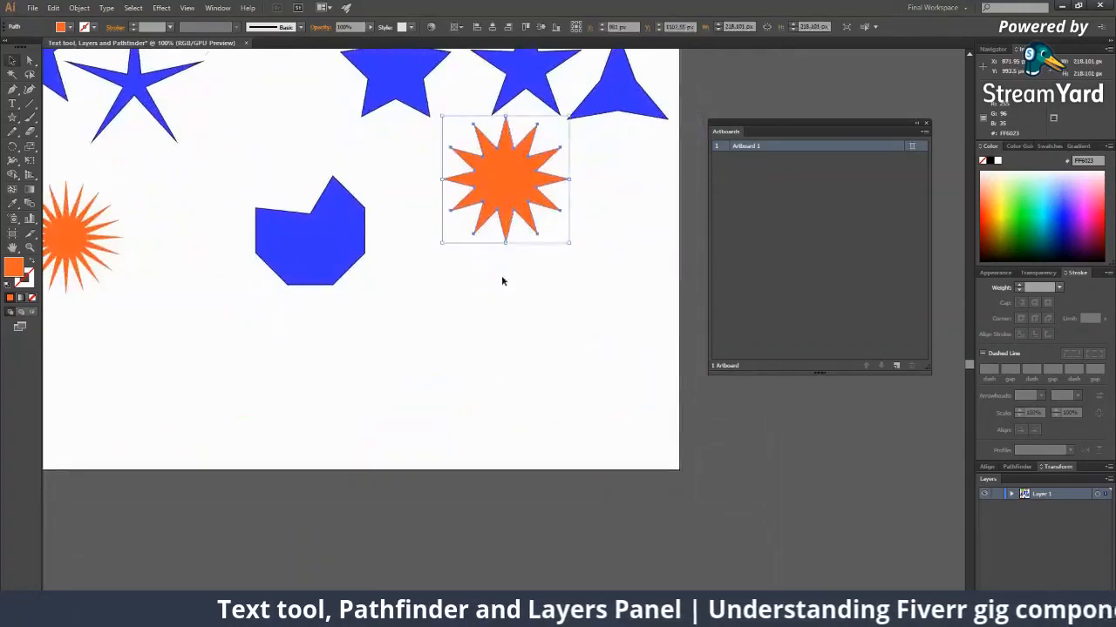
pyautogui.click(501, 279)
# Draw a star of about 87 px radius beside the reshaped octagon, and create a six-pointed star with radii 87.4643 px and 43.7321 px to its right.
pyautogui.click(13, 117)
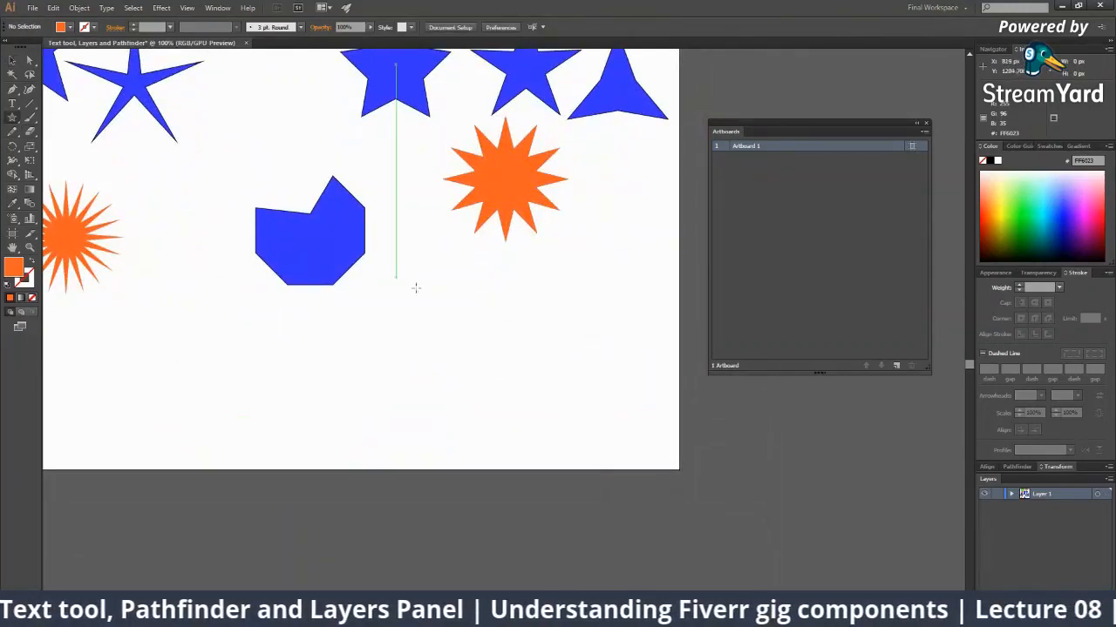
pyautogui.moveTo(417, 268); pyautogui.dragTo(441, 311)
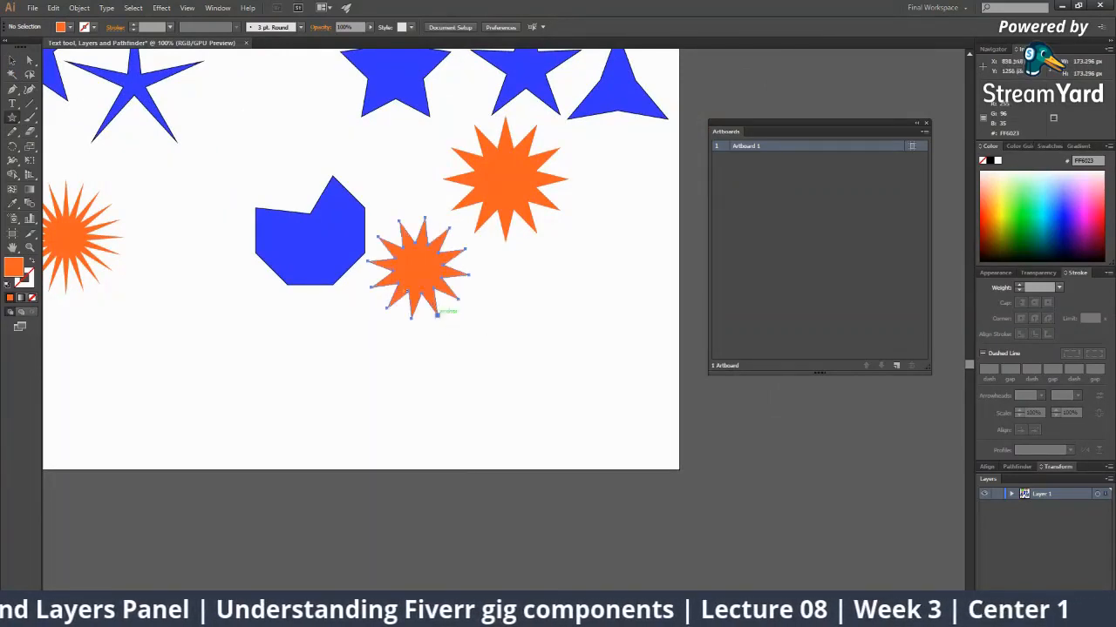
pyautogui.click(567, 267)
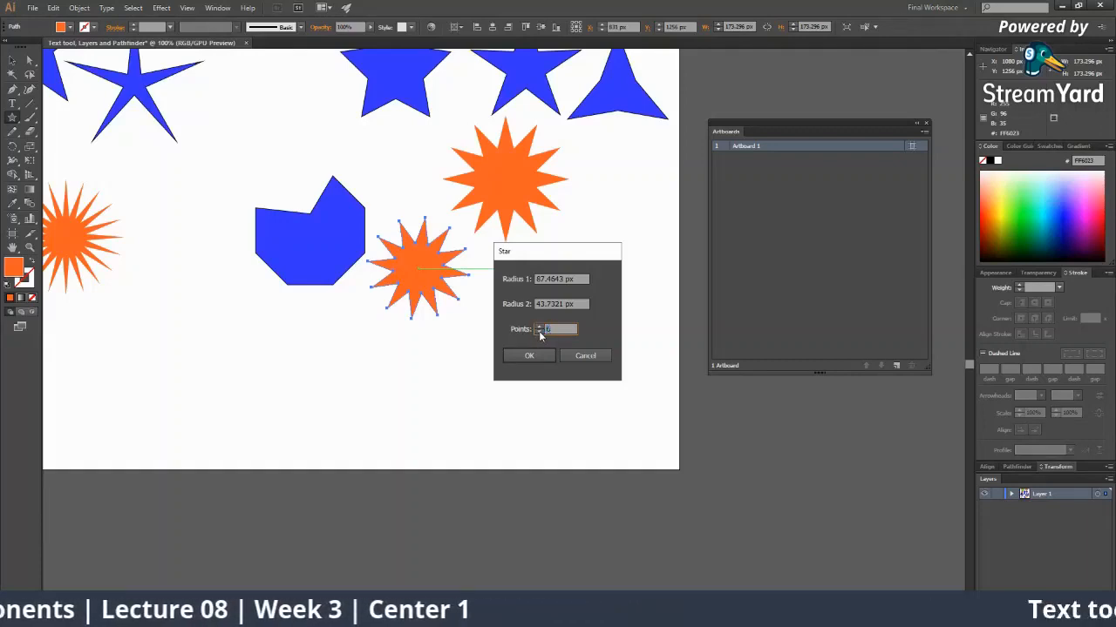
pyautogui.click(529, 356)
pyautogui.press('v')
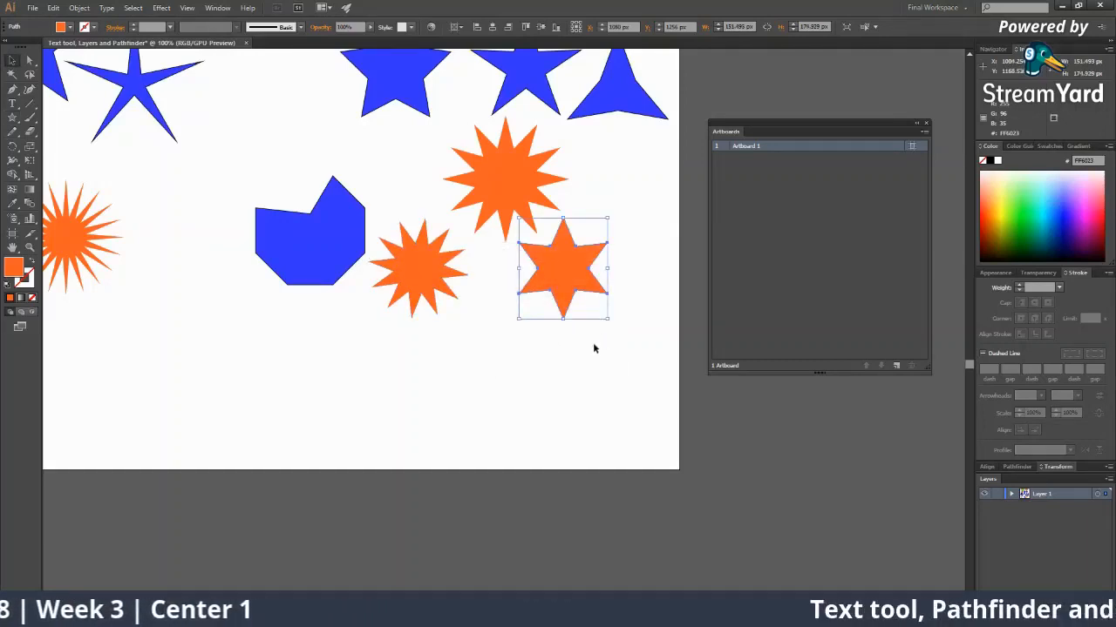
pyautogui.click(607, 350)
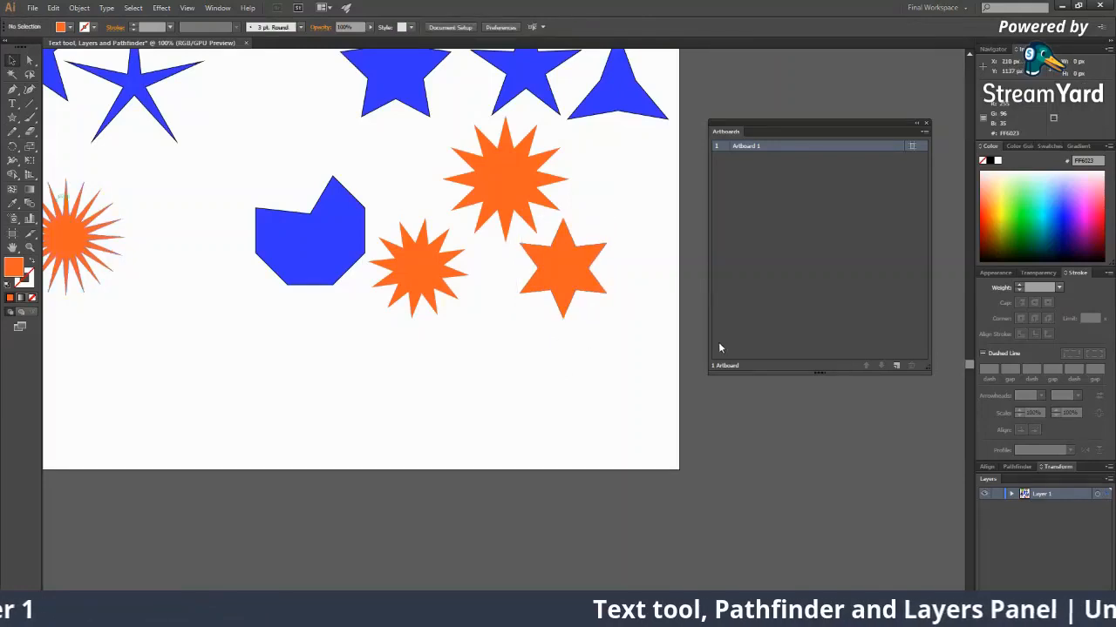
# Create a twenty-pointed star with Radius 1 of 87.4643 px and Radius 2 of 43.7321 px, and move it clear of the existing spiky star.
pyautogui.press('space')
pyautogui.moveTo(419, 249); pyautogui.dragTo(702, 393)
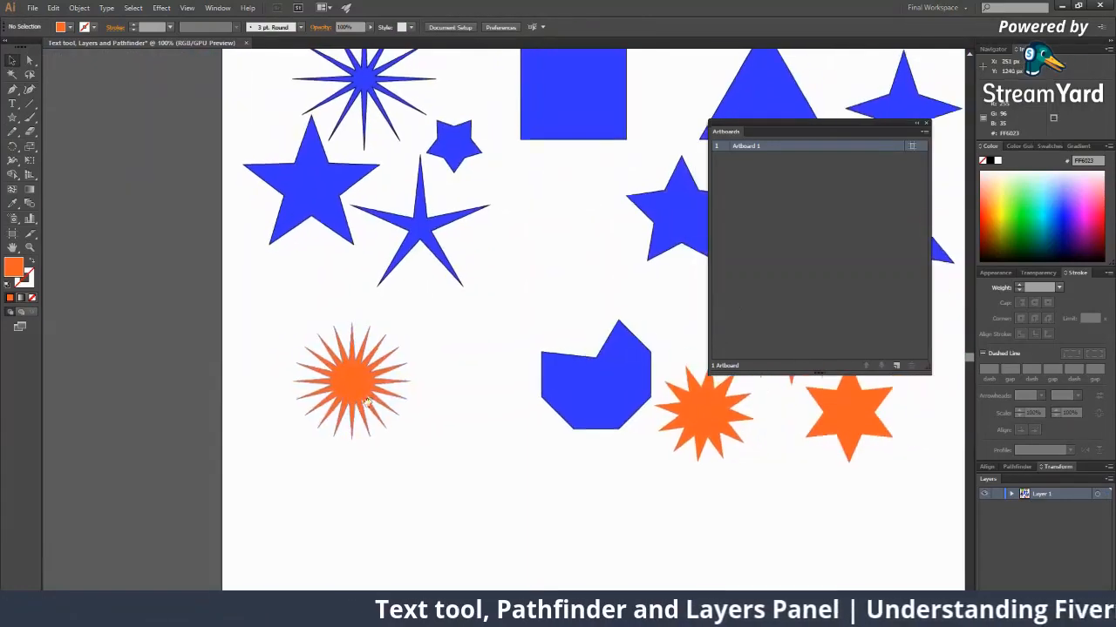
pyautogui.click(431, 437)
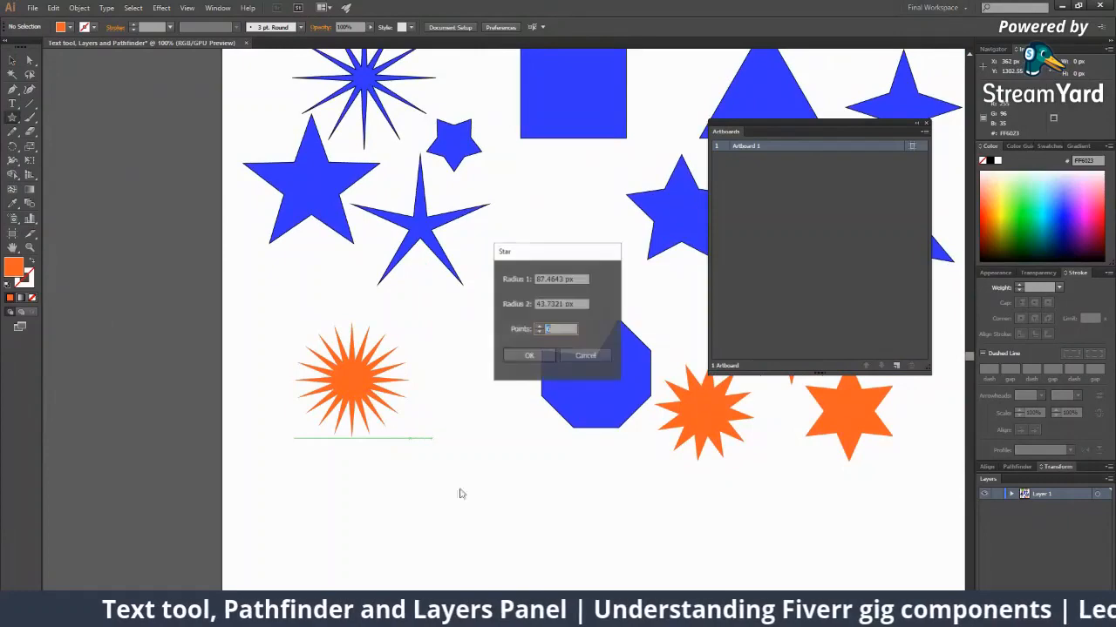
pyautogui.click(538, 354)
pyautogui.moveTo(540, 533); pyautogui.dragTo(486, 342)
pyautogui.press('v')
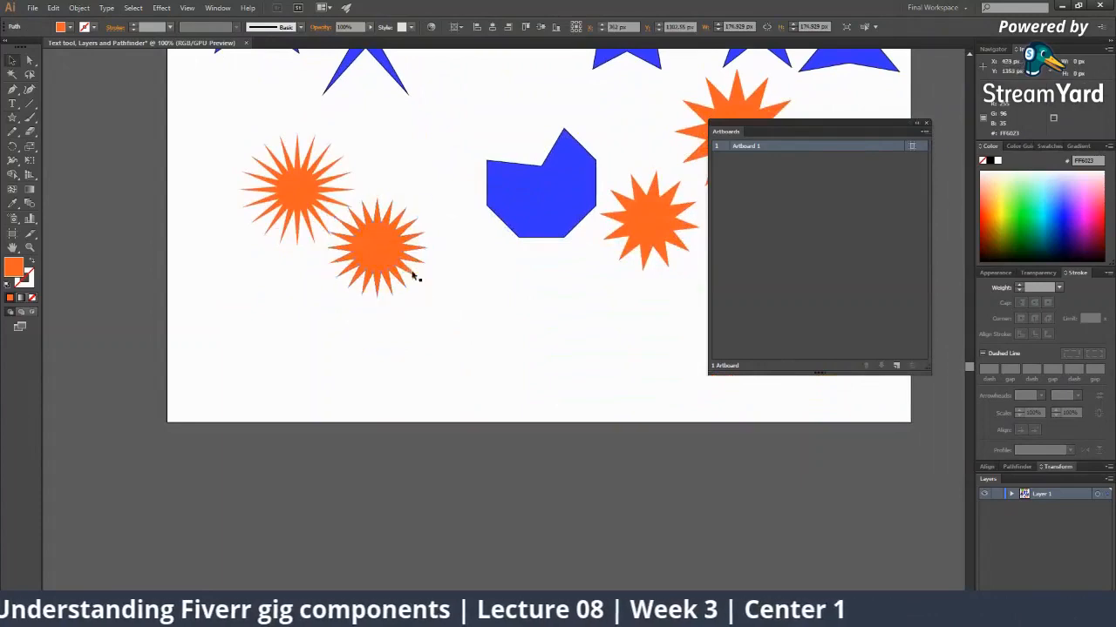
pyautogui.moveTo(412, 276); pyautogui.dragTo(458, 332)
pyautogui.click(505, 361)
# Examine the spikes of the two orange many-pointed stars up close to compare their lengths.
pyautogui.press('z')
pyautogui.click(479, 279)
pyautogui.click(476, 345)
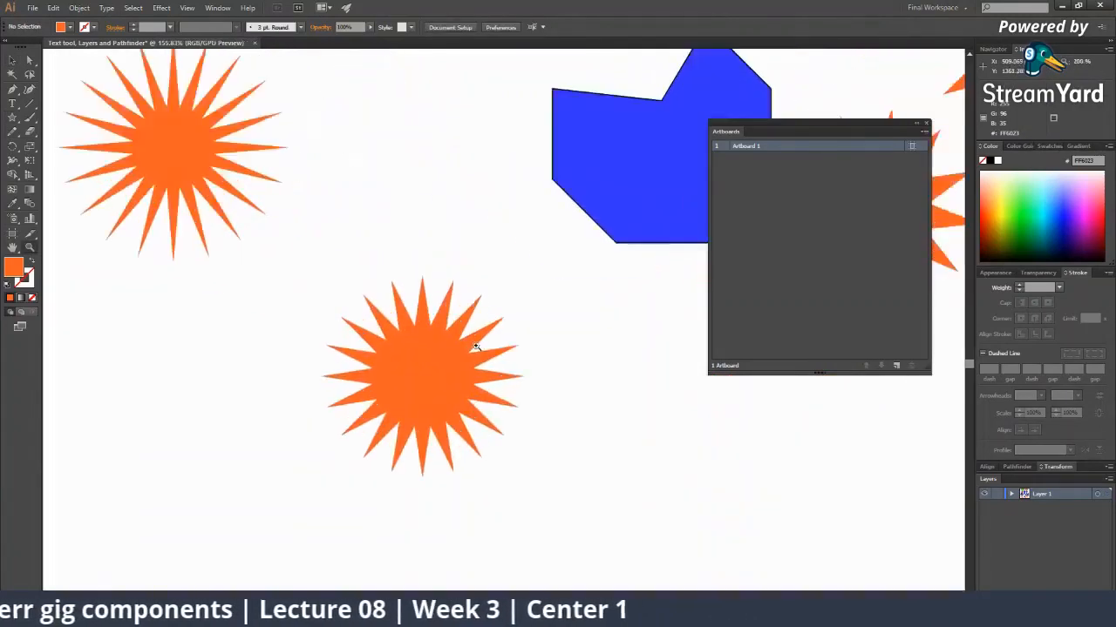
pyautogui.click(476, 346)
pyautogui.keyDown('alt'); pyautogui.click(533, 345); pyautogui.keyUp('alt')
pyautogui.keyDown('alt'); pyautogui.click(534, 345); pyautogui.keyUp('alt')
pyautogui.click(322, 206)
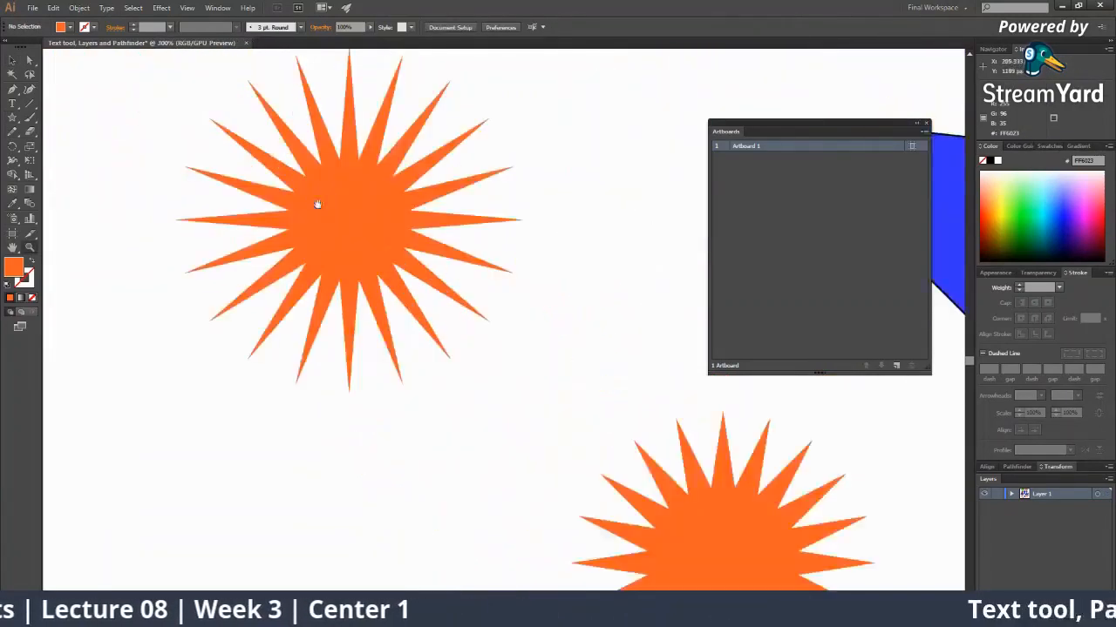
pyautogui.moveTo(320, 206); pyautogui.dragTo(399, 310)
pyautogui.click(391, 288)
pyautogui.click(446, 287)
pyautogui.press('v')
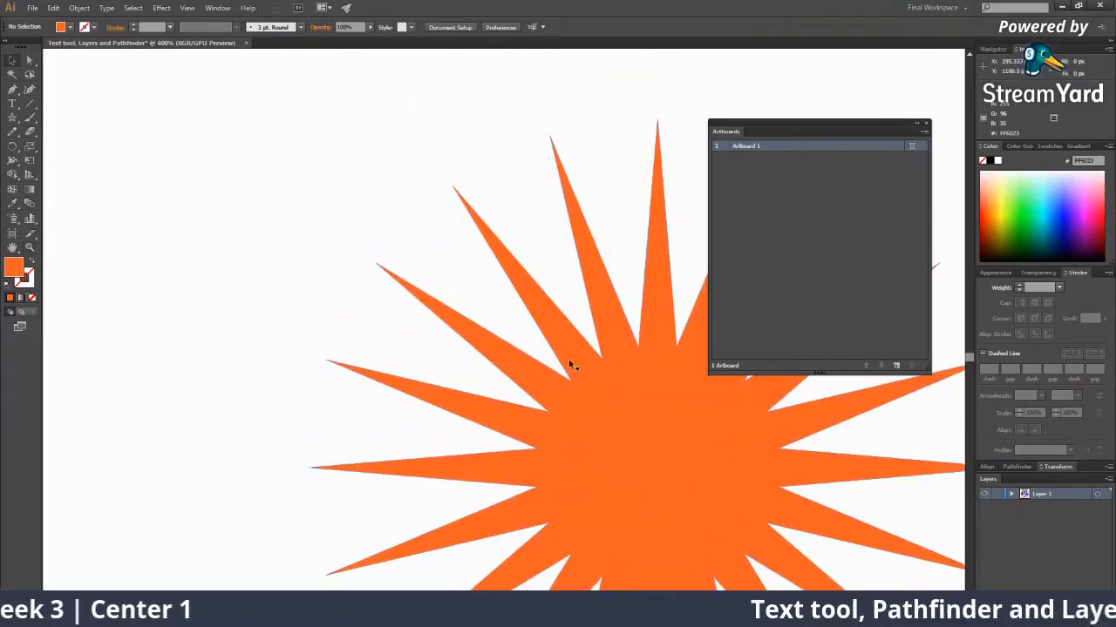
pyautogui.press('z')
pyautogui.keyDown('alt'); pyautogui.click(648, 418); pyautogui.keyUp('alt')
pyautogui.keyDown('alt'); pyautogui.click(651, 419); pyautogui.keyUp('alt')
pyautogui.keyDown('alt'); pyautogui.click(651, 420); pyautogui.keyUp('alt')
# Move the new twenty-pointed star level with the longer-spiked star on its right side, and deselect it.
pyautogui.press('v')
pyautogui.moveTo(586, 452); pyautogui.dragTo(565, 218)
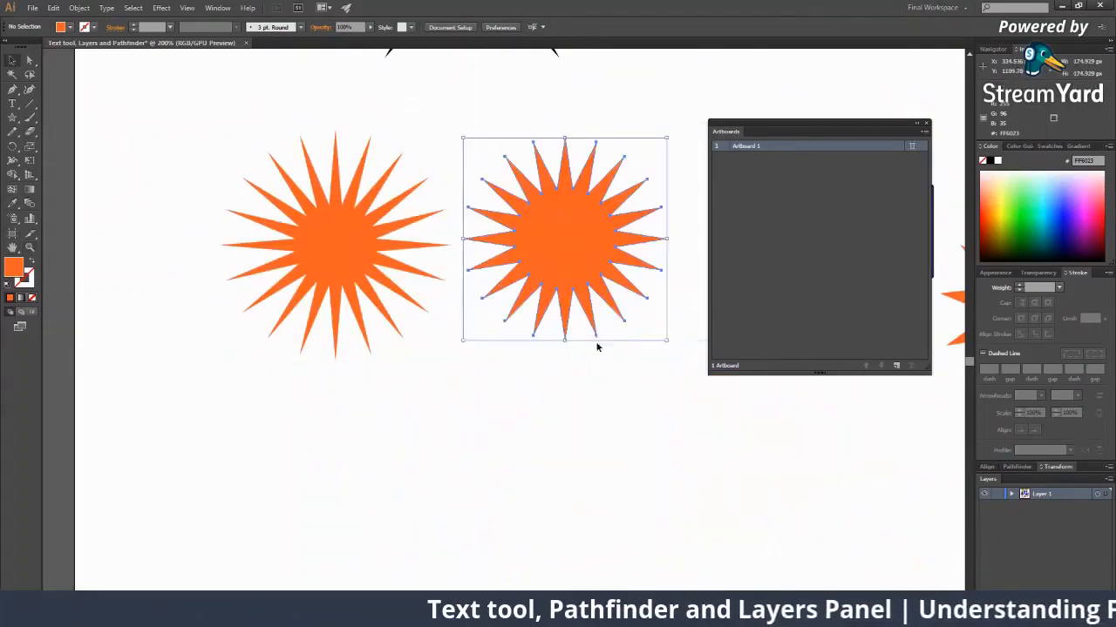
pyautogui.click(419, 235)
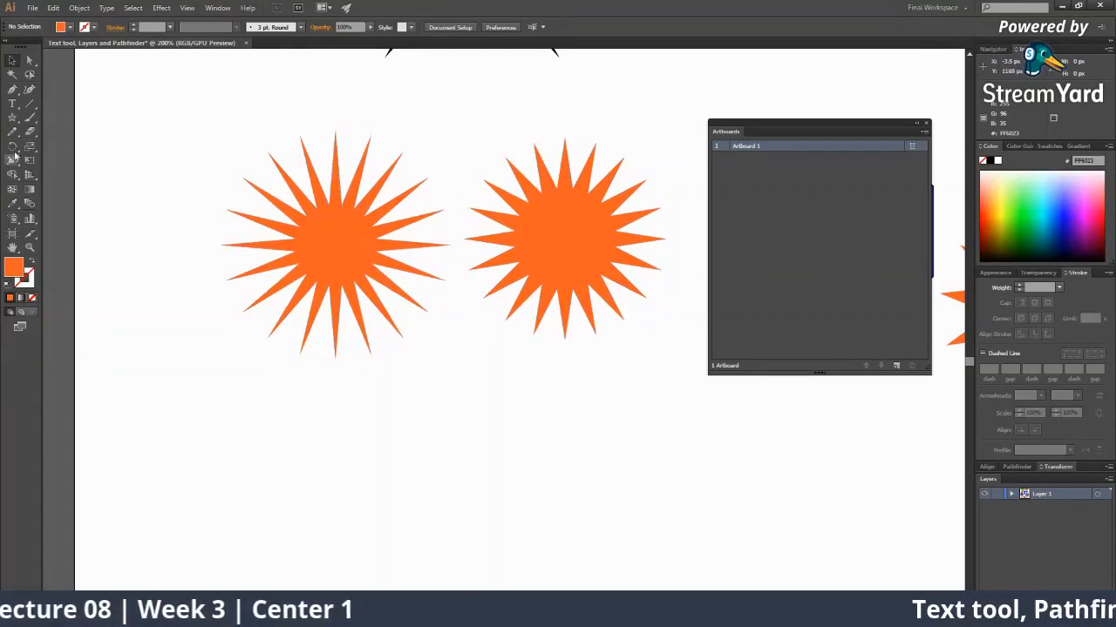
# Create a twenty-pointed star with Radius 1 of 200 px and Radius 2 of 150 px.
pyautogui.click(12, 119)
pyautogui.click(531, 371)
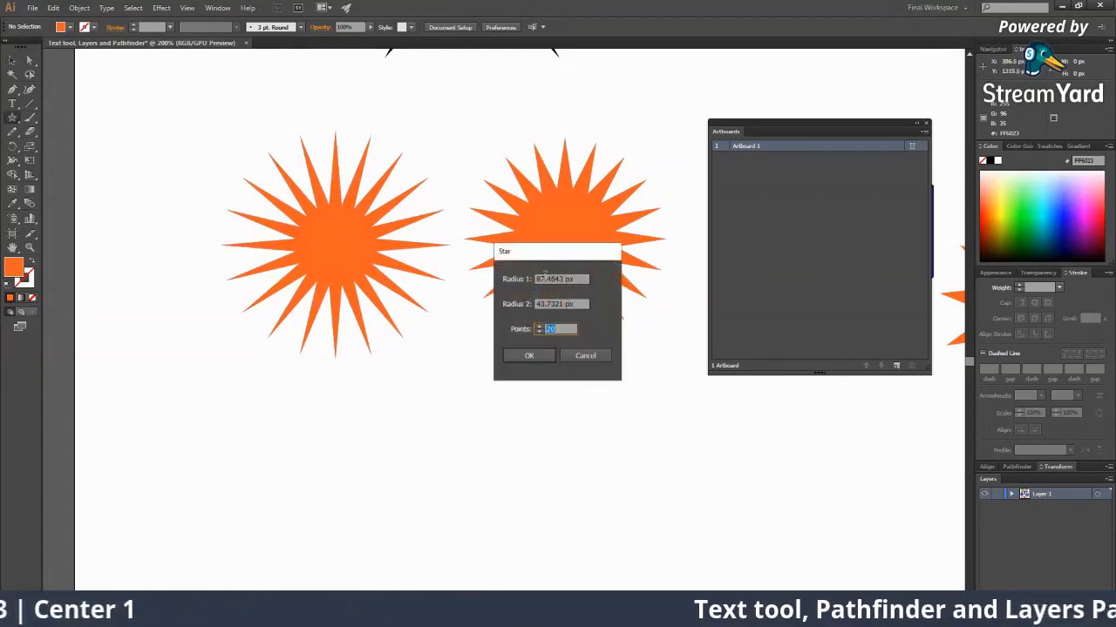
pyautogui.moveTo(552, 262); pyautogui.dragTo(563, 412)
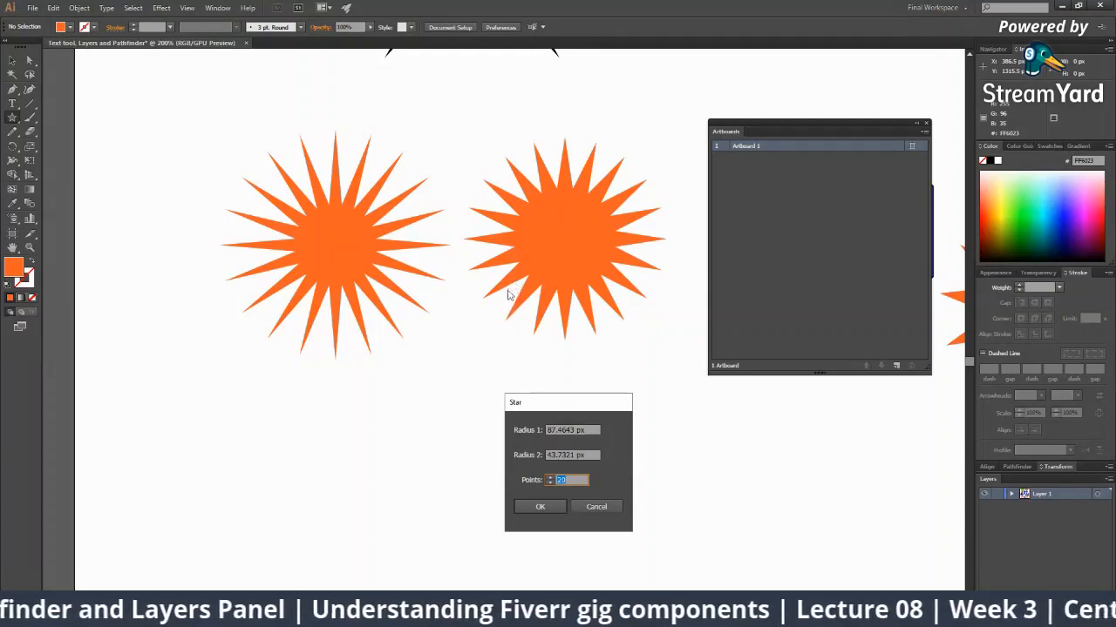
pyautogui.click(567, 429)
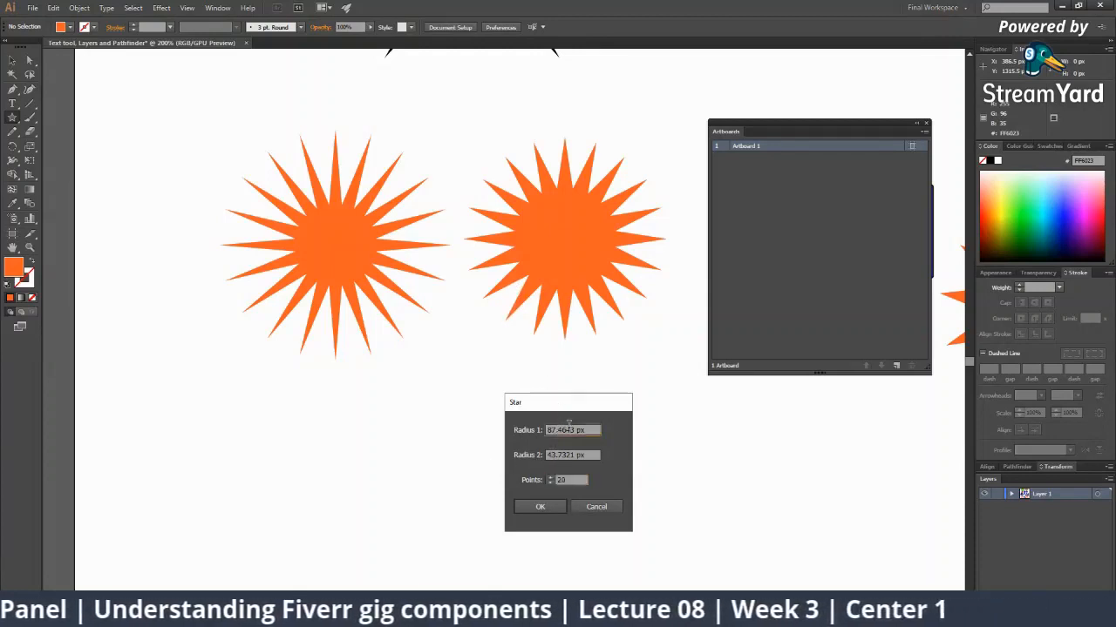
pyautogui.doubleClick(563, 428)
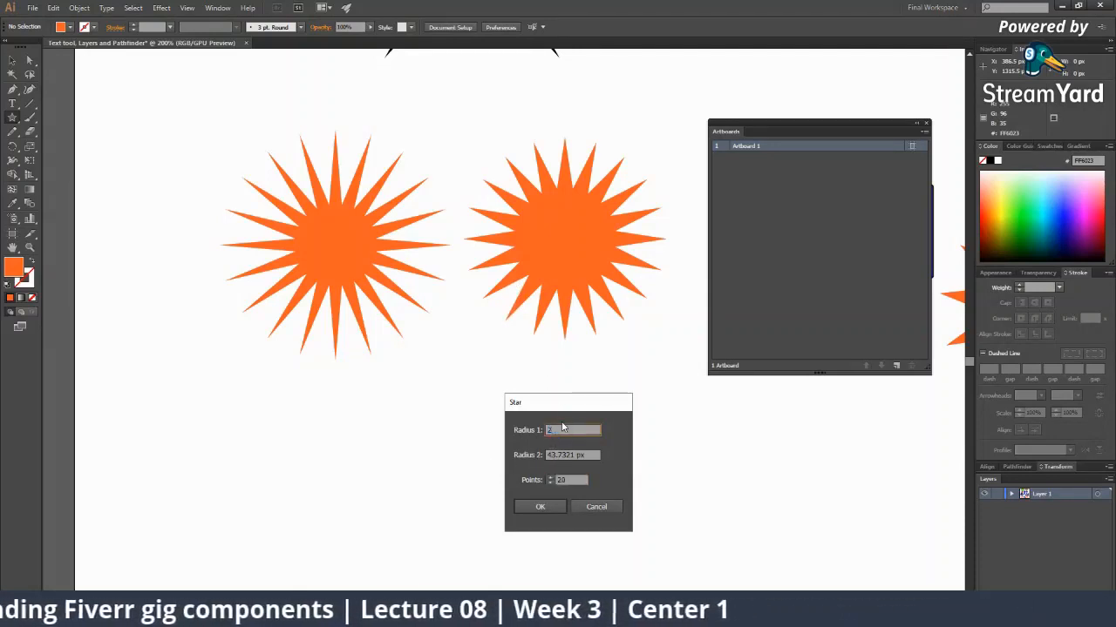
pyautogui.press('Tab')
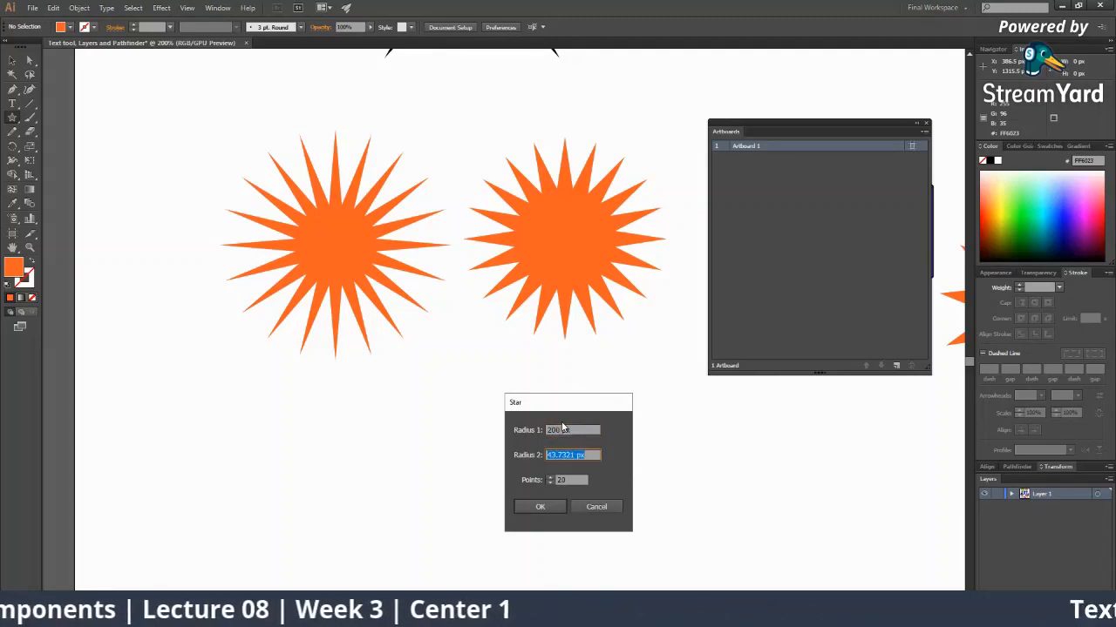
pyautogui.press('Return')
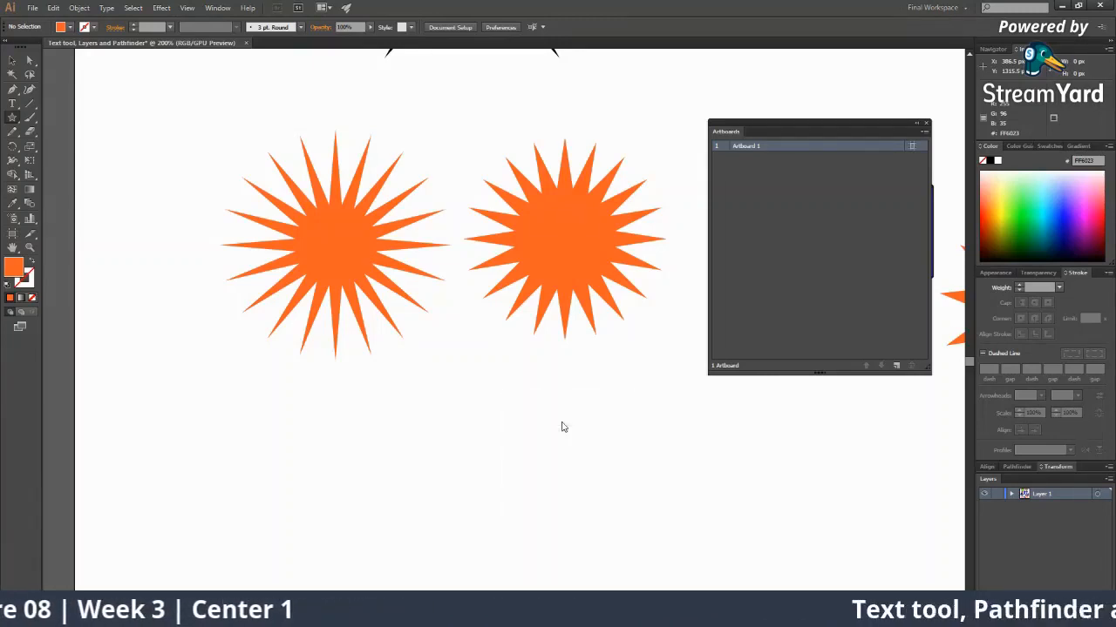
pyautogui.hotkey('ctrl', '-')
pyautogui.hotkey('ctrl', '-')
# Move the large star below the two smaller stars and scale it proportionally to about 221 px wide.
pyautogui.press('v')
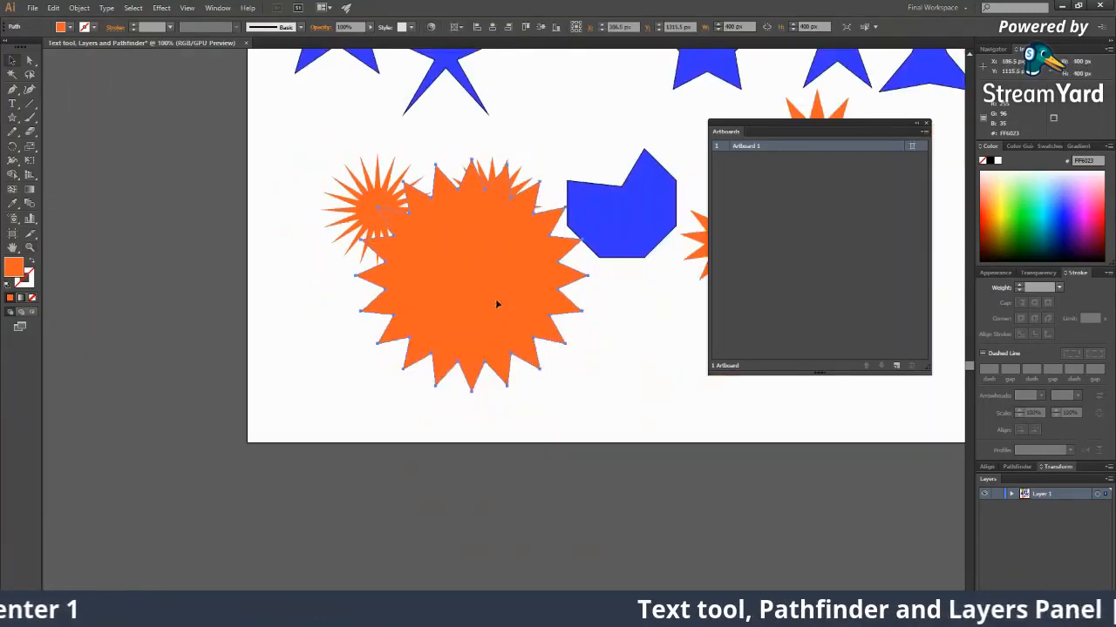
pyautogui.moveTo(495, 298); pyautogui.dragTo(533, 415)
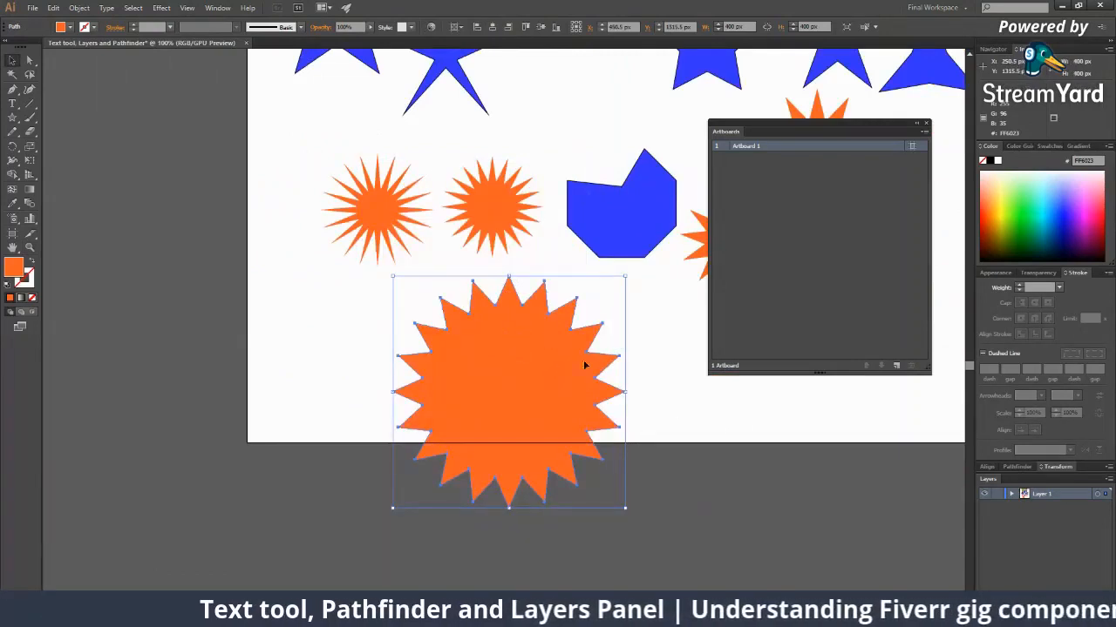
pyautogui.moveTo(624, 279); pyautogui.dragTo(573, 328)
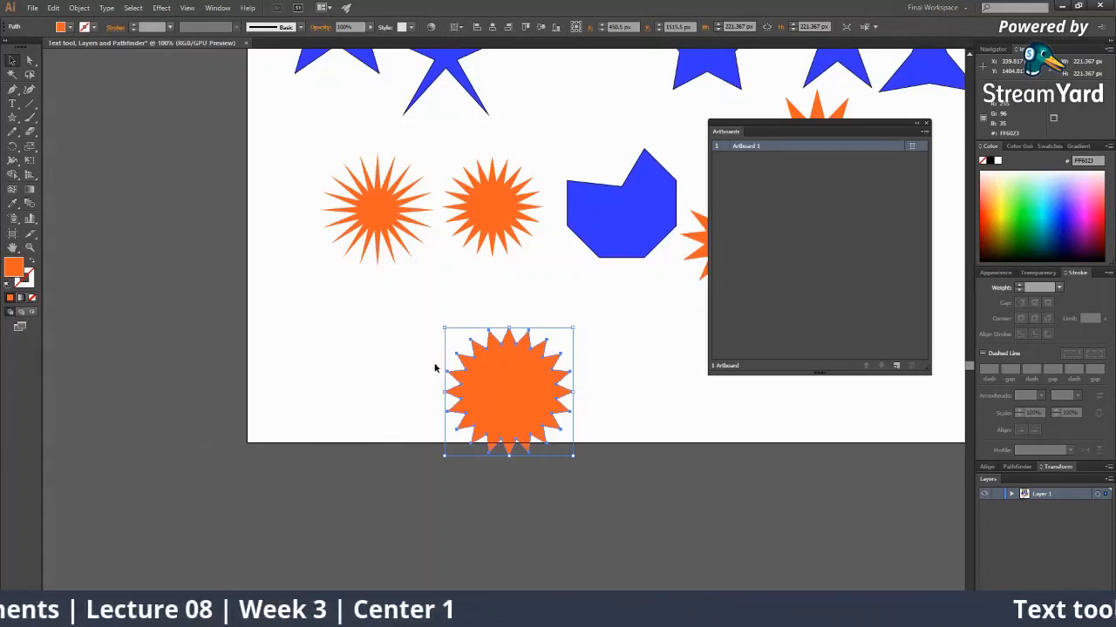
# Create a twenty-pointed star with Radius 1 of 100 px and Radius 2 of 50 px, and move it to the left of the scaled-down star.
pyautogui.click(12, 118)
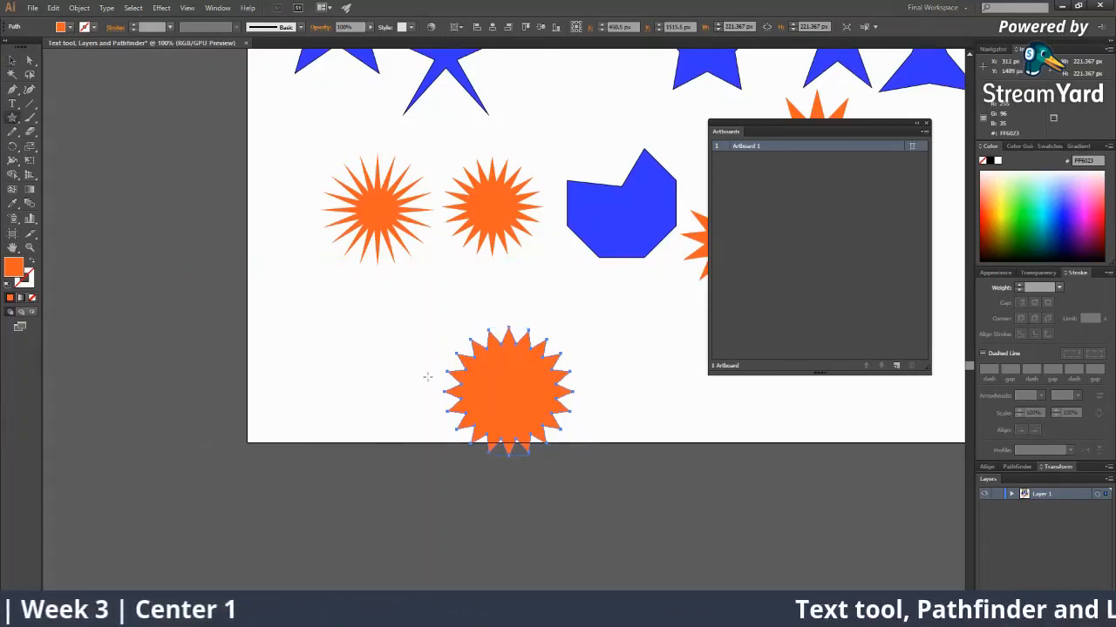
pyautogui.click(526, 472)
pyautogui.moveTo(562, 431); pyautogui.dragTo(514, 428)
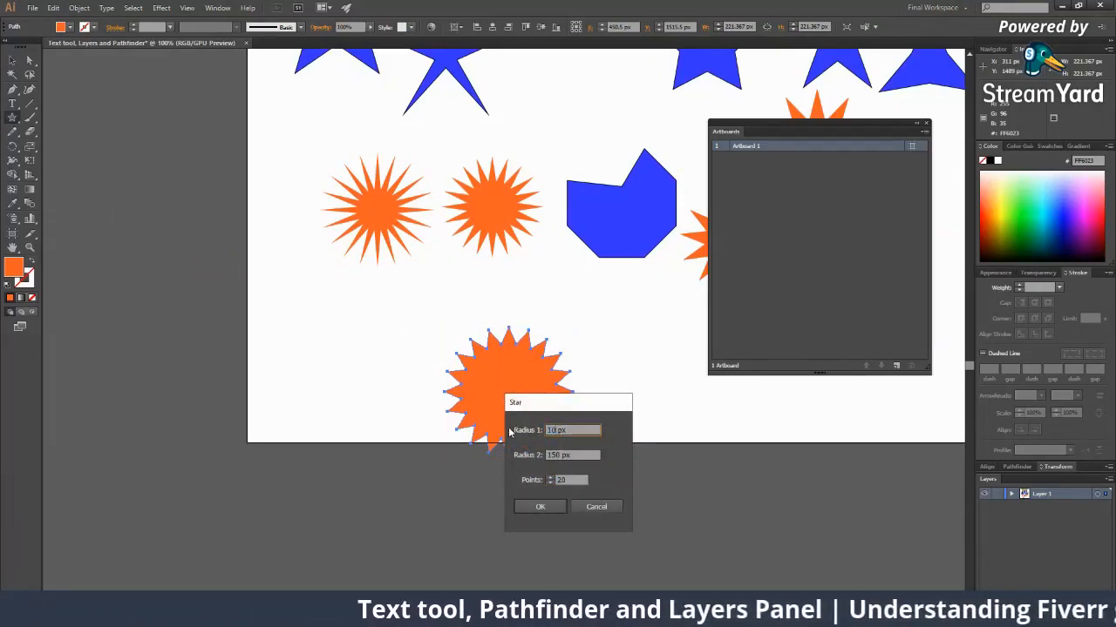
pyautogui.press('Tab')
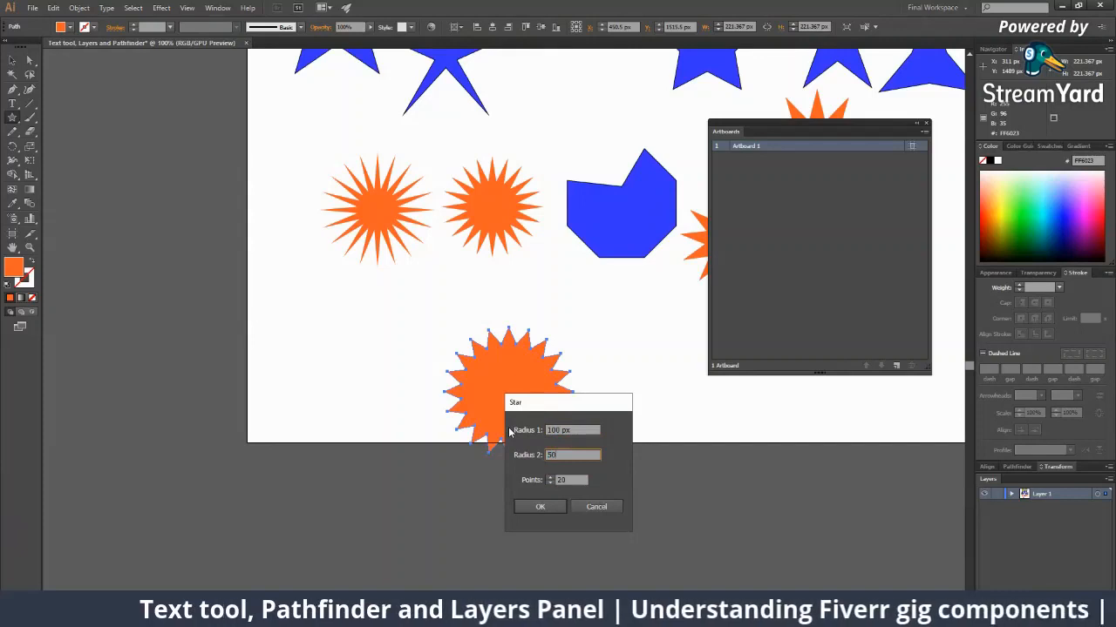
pyautogui.write('50')
pyautogui.press('Return')
pyautogui.press('v')
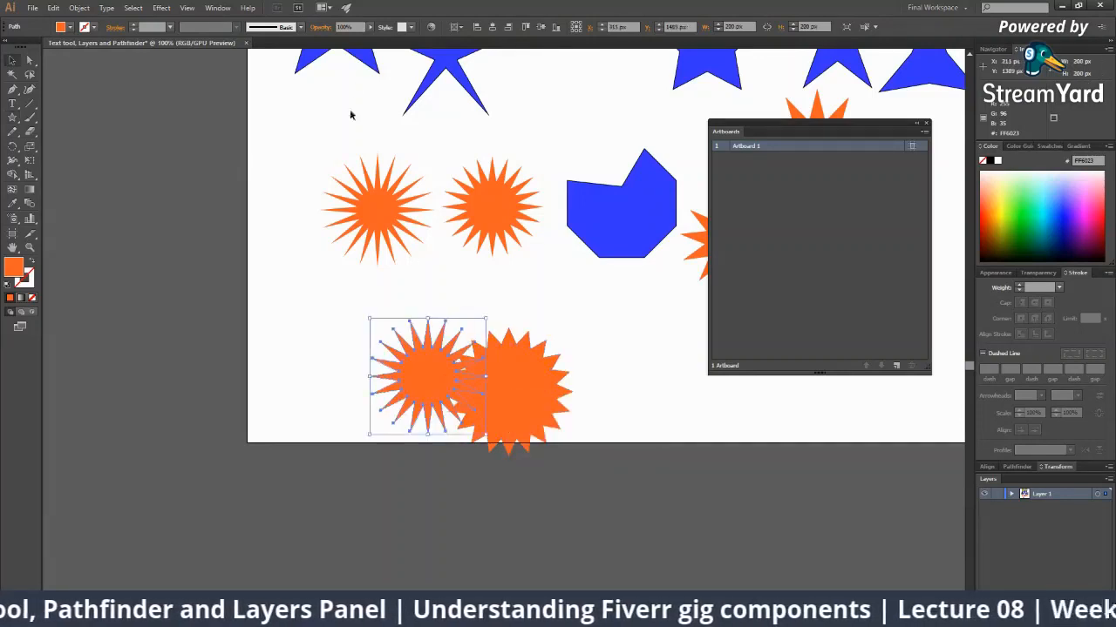
pyautogui.moveTo(416, 373); pyautogui.dragTo(320, 340)
pyautogui.press('a')
pyautogui.click(406, 428)
# Compare the spikes of the two lower orange stars up close and in the overall artboard view.
pyautogui.press('z')
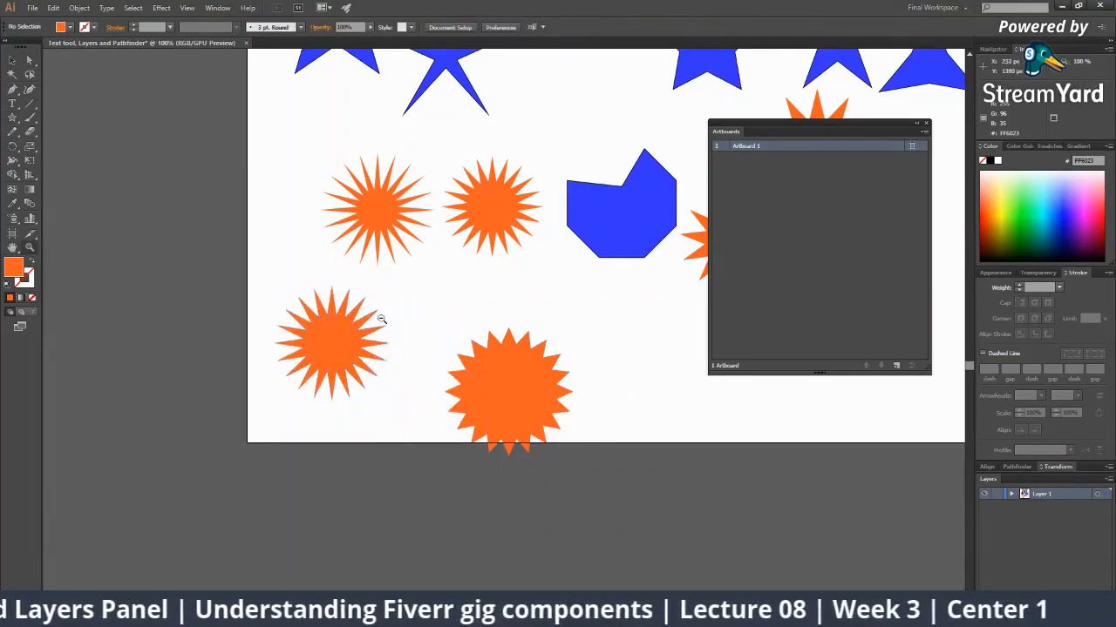
pyautogui.click(381, 312)
pyautogui.click(380, 311)
pyautogui.click(546, 367)
pyautogui.keyDown('alt'); pyautogui.click(546, 366); pyautogui.keyUp('alt')
pyautogui.keyDown('alt'); pyautogui.click(543, 365); pyautogui.keyUp('alt')
pyautogui.keyDown('alt'); pyautogui.click(542, 364); pyautogui.keyUp('alt')
pyautogui.keyDown('alt'); pyautogui.click(541, 364); pyautogui.keyUp('alt')
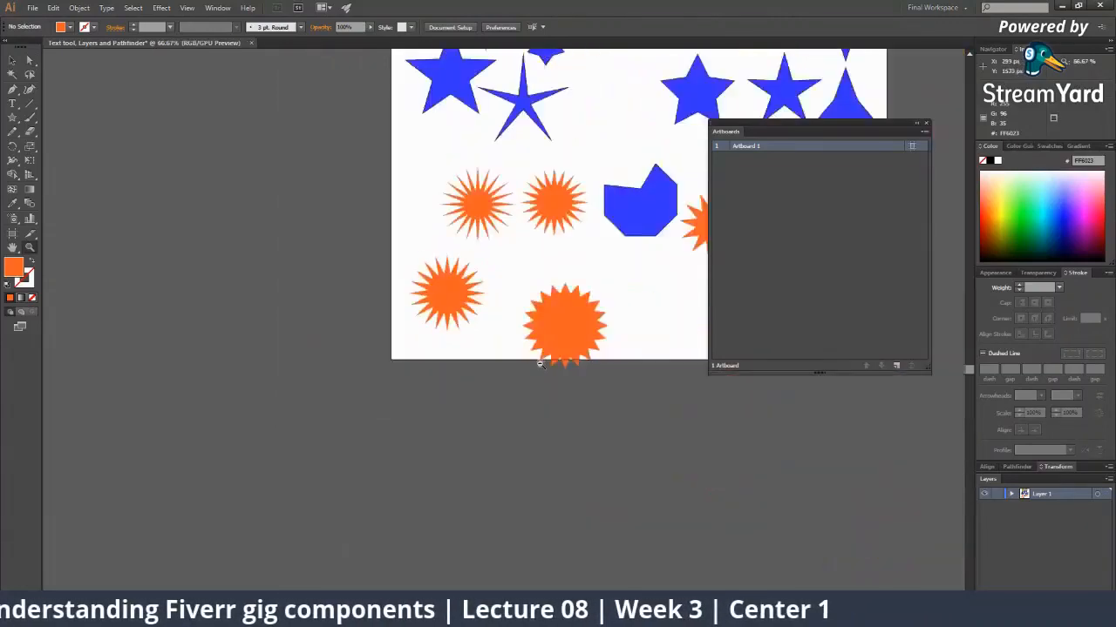
pyautogui.keyDown('alt'); pyautogui.click(540, 365); pyautogui.keyUp('alt')
pyautogui.moveTo(428, 367); pyautogui.dragTo(322, 395)
pyautogui.click(444, 317)
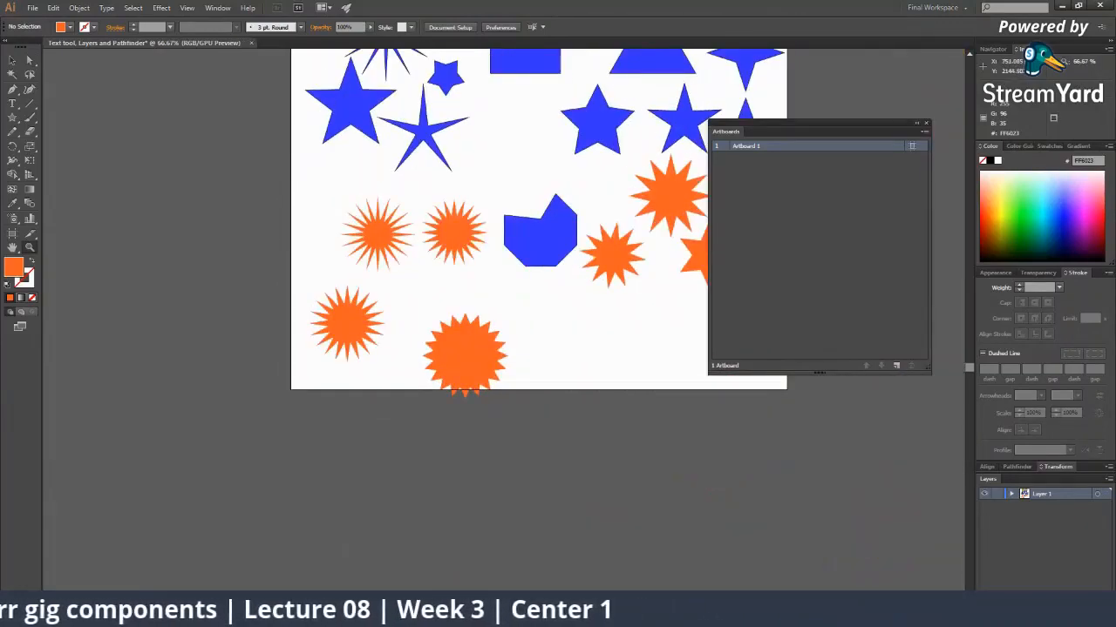
# Check the viewer comments in StreamYard and return to Illustrator.
pyautogui.hotkey('alt', 'Tab')
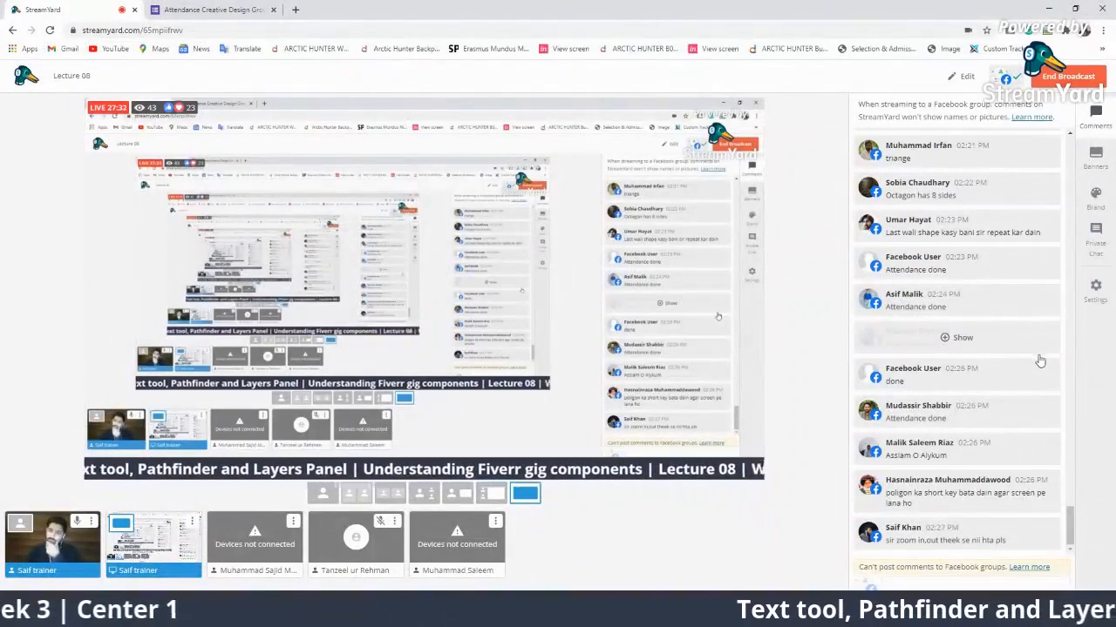
pyautogui.click(1039, 347)
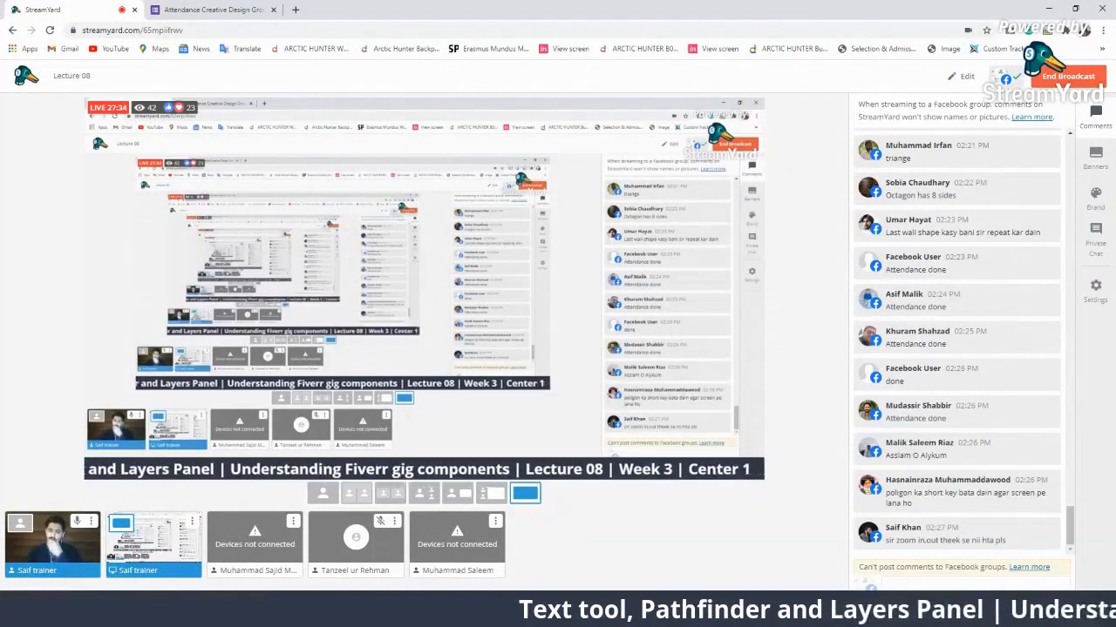
pyautogui.hotkey('alt', 'Tab')
# Activate the Polygon tool and show the list of shape tools with their shortcuts.
pyautogui.moveTo(12, 116); pyautogui.dragTo(72, 163)
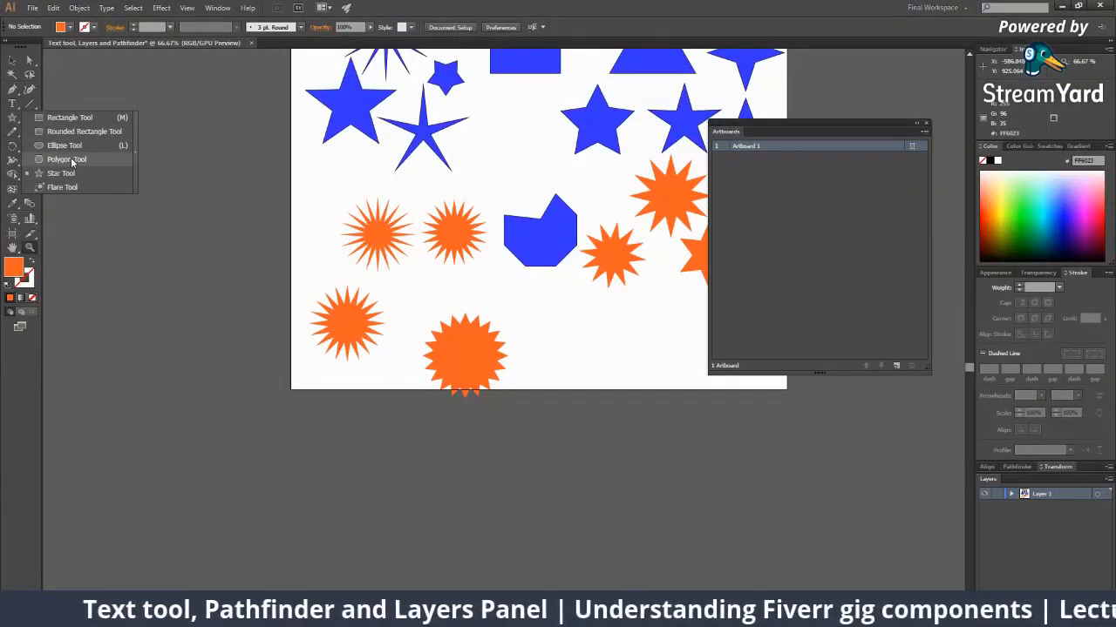
pyautogui.moveTo(12, 117); pyautogui.dragTo(75, 176)
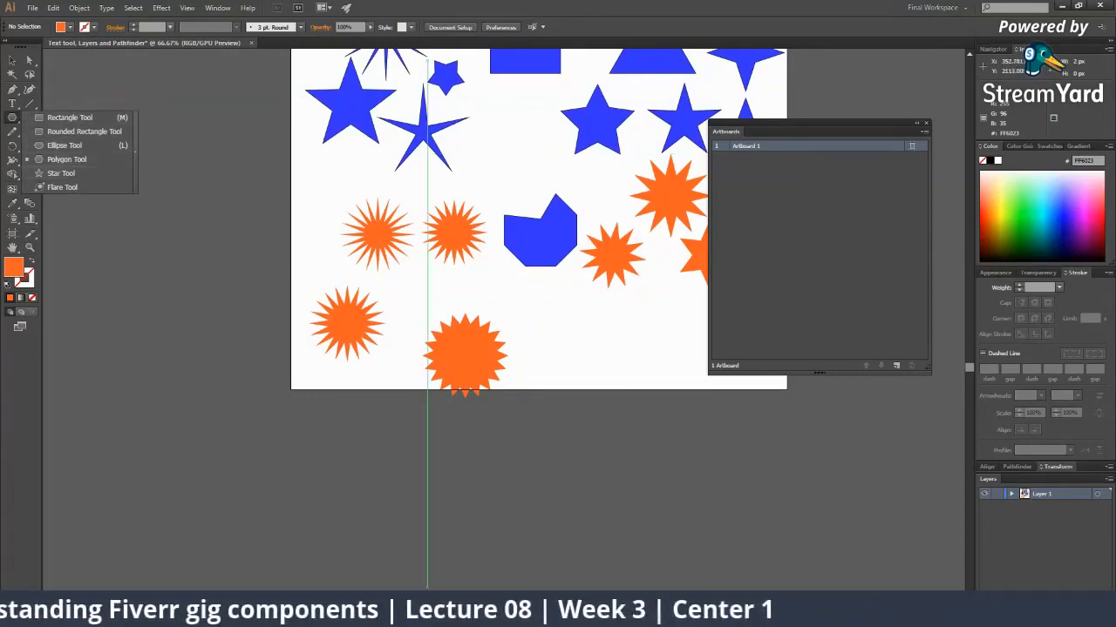
# Switch to StreamYard and display the viewer comment asking a last question about the previous lecture on the broadcast.
pyautogui.hotkey('alt', 'Tab')
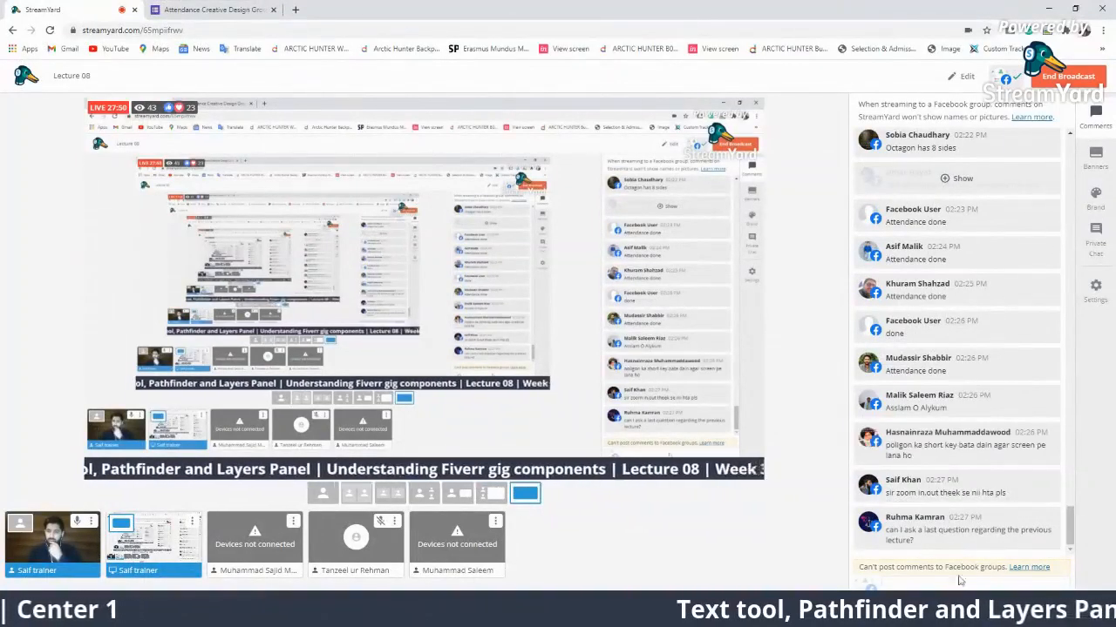
pyautogui.click(959, 529)
pyautogui.moveTo(947, 363)
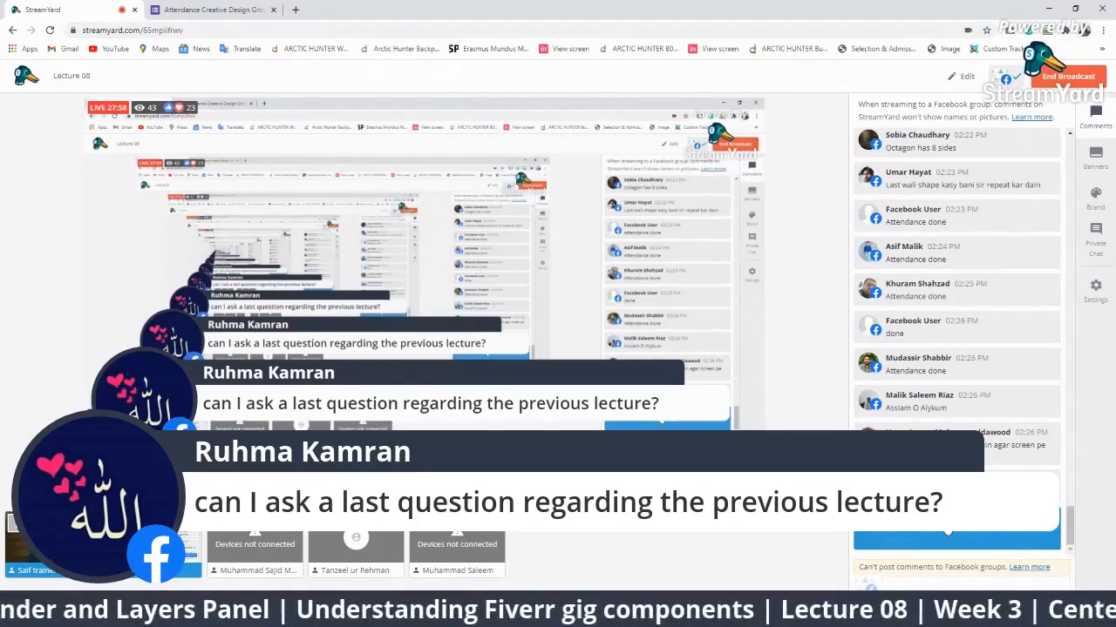
# Clear the displayed question, briefly show the viewer comment about zooming in and out on the broadcast, and return to Illustrator.
pyautogui.click(947, 529)
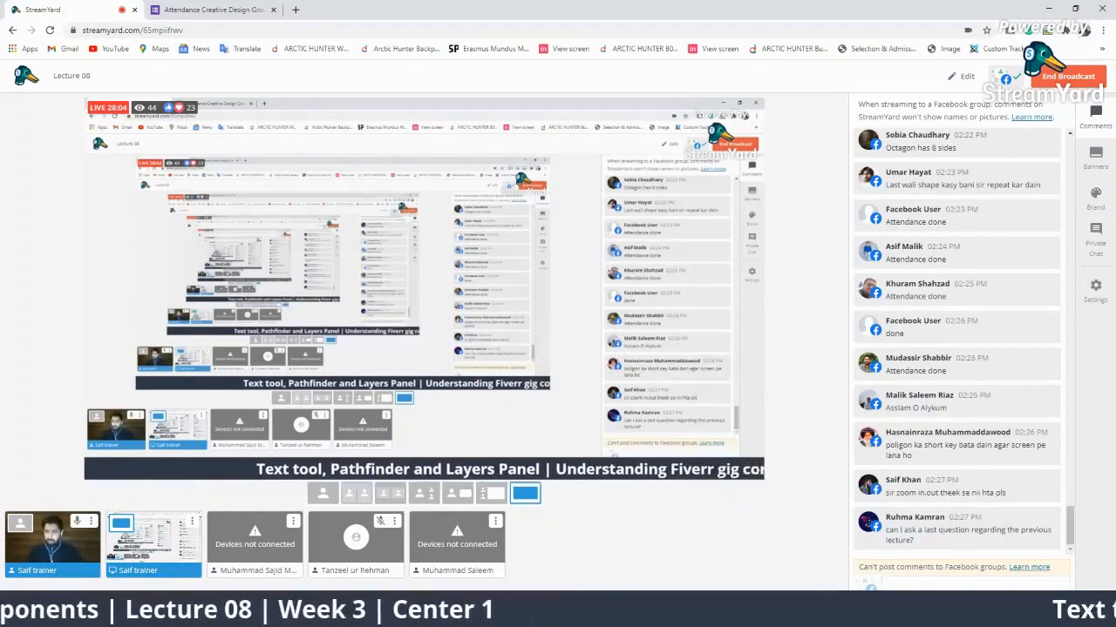
pyautogui.click(958, 489)
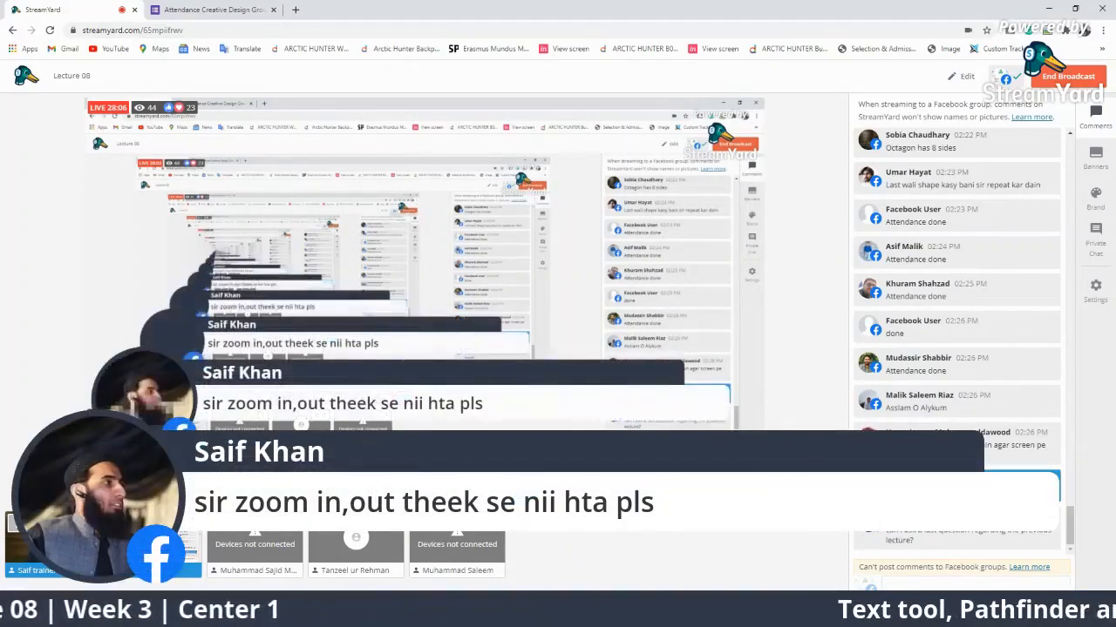
pyautogui.click(1007, 494)
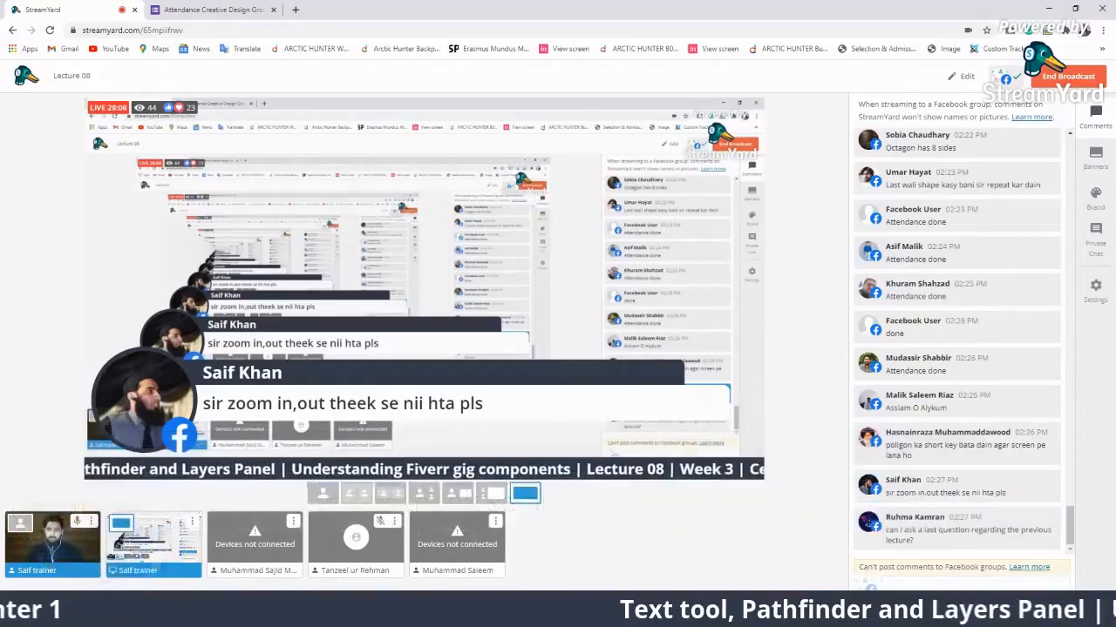
pyautogui.hotkey('alt', 'Tab')
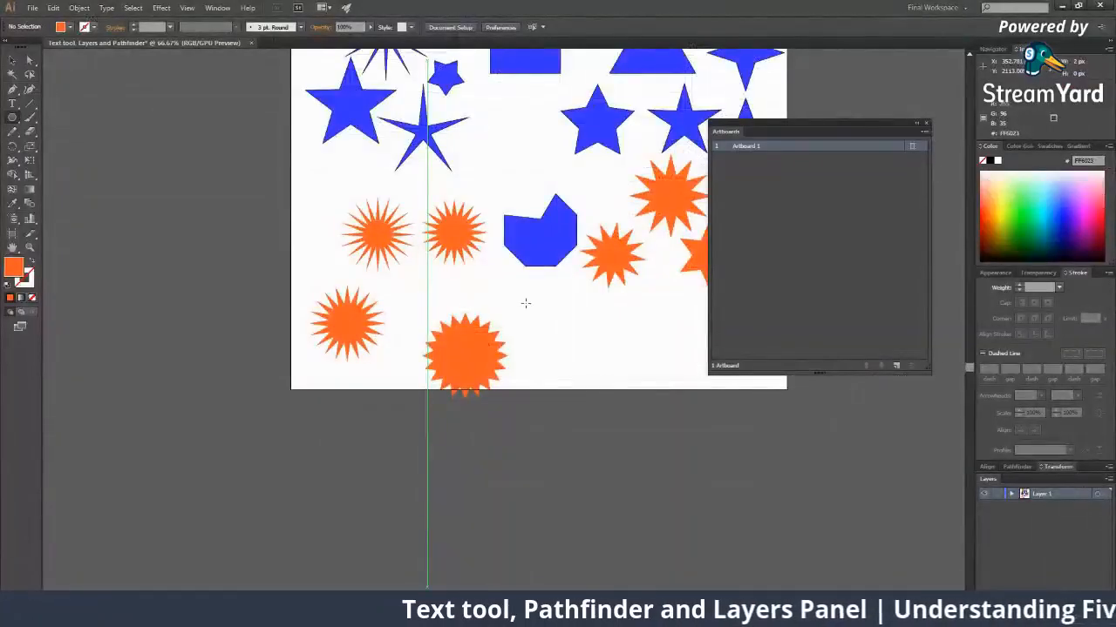
# Magnify the blue square to 600% with the Zoom tool and zoom back out to 33.33%, showing the whole artboard.
pyautogui.moveTo(527, 252); pyautogui.dragTo(435, 365)
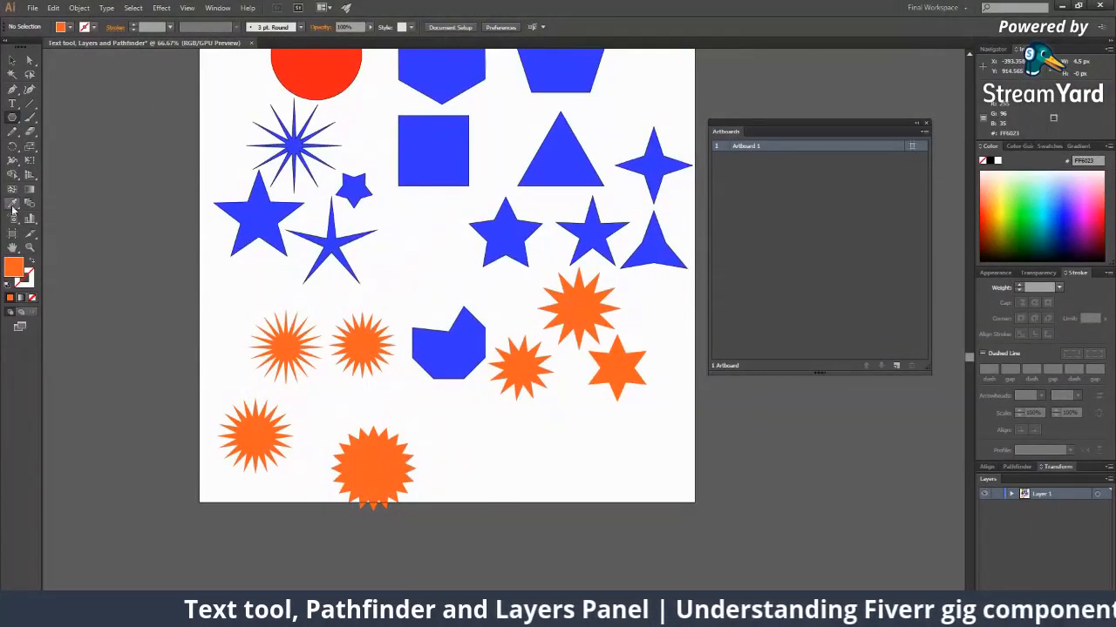
pyautogui.click(31, 249)
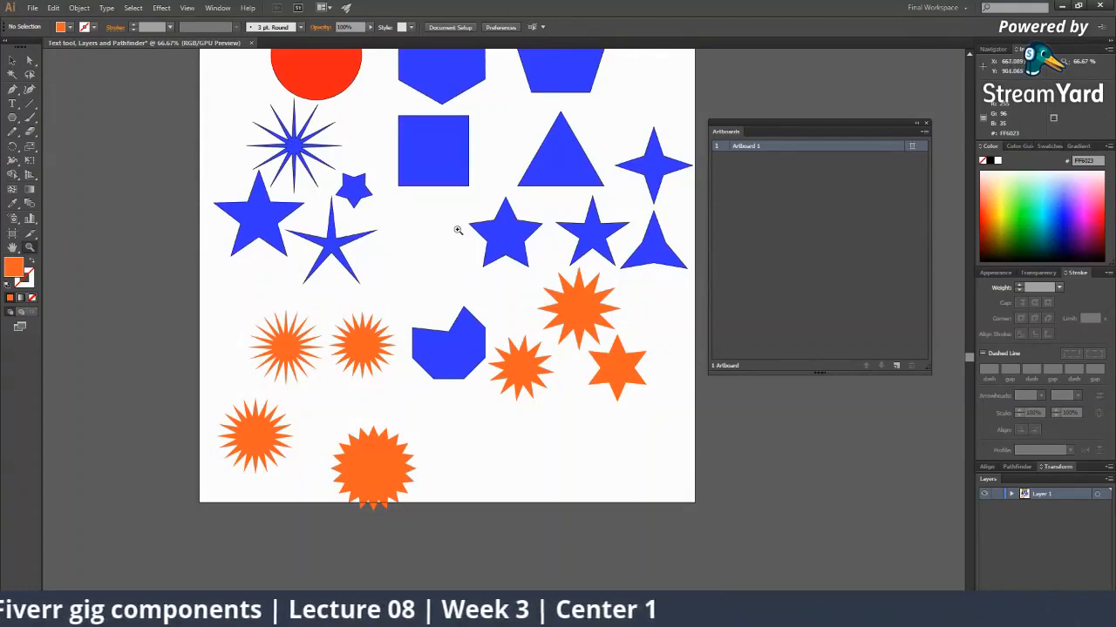
pyautogui.click(460, 287)
pyautogui.click(491, 306)
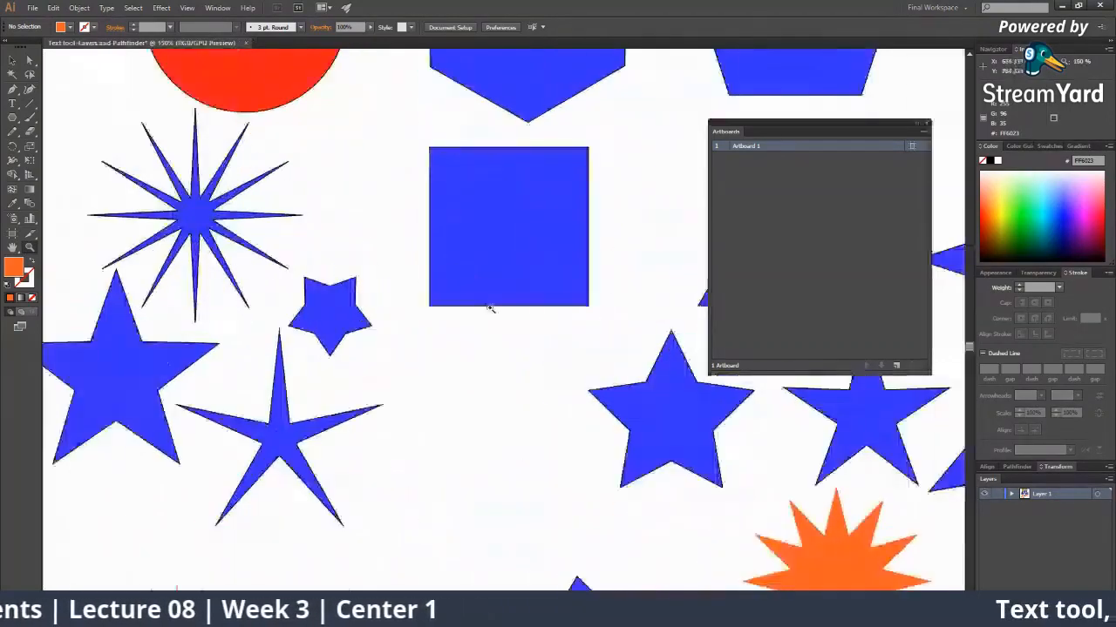
pyautogui.click(526, 326)
pyautogui.click(522, 326)
pyautogui.click(484, 326)
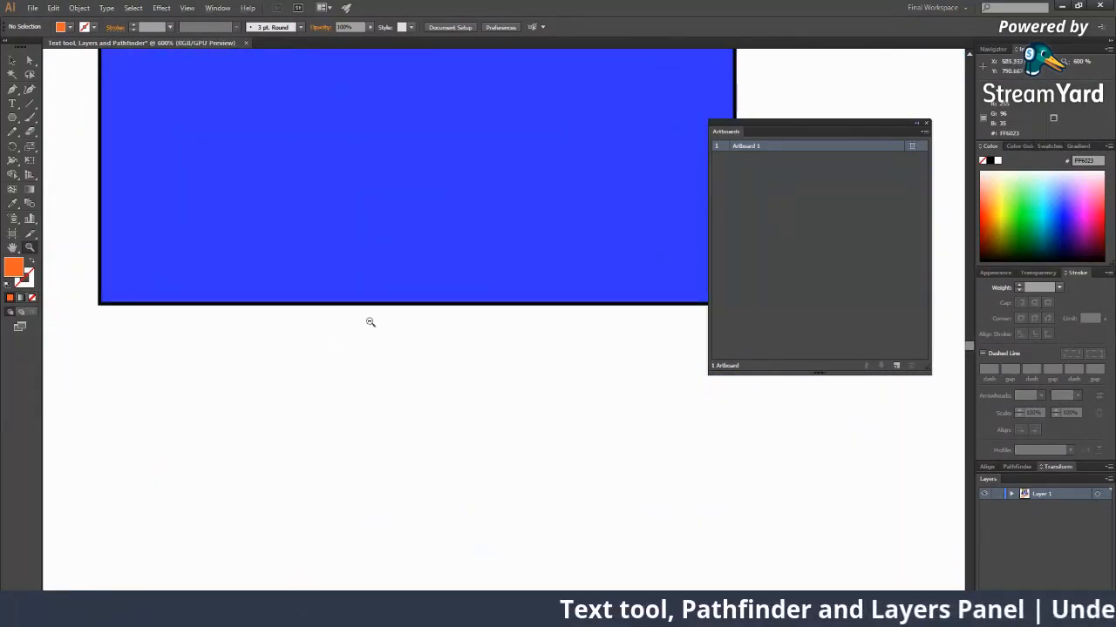
pyautogui.keyDown('alt'); pyautogui.click(503, 351); pyautogui.keyUp('alt')
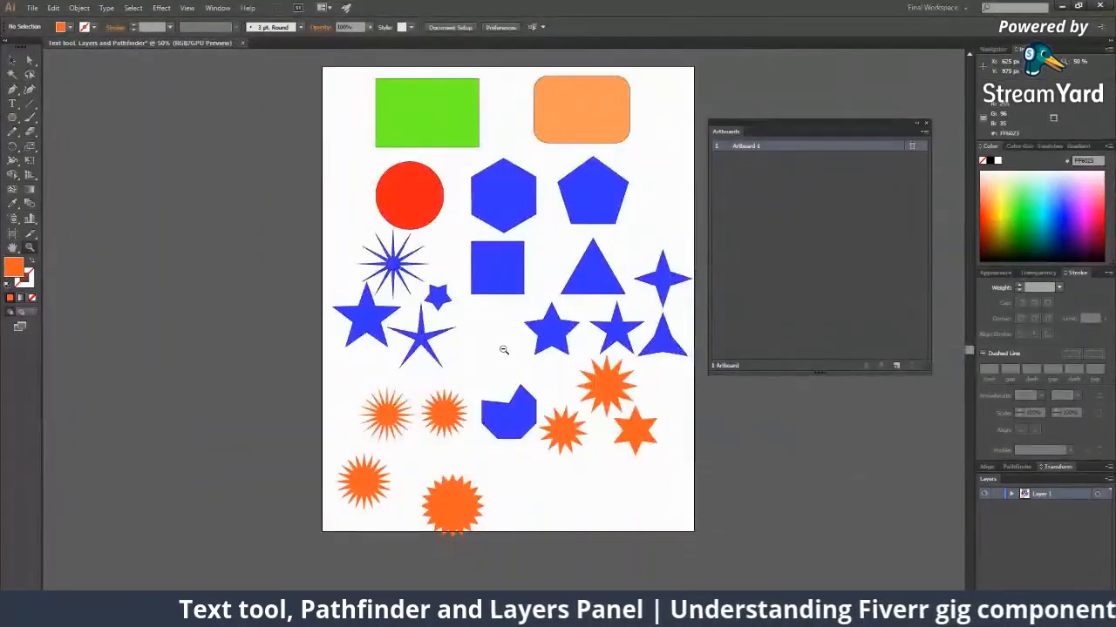
pyautogui.keyDown('alt'); pyautogui.click(504, 350); pyautogui.keyUp('alt')
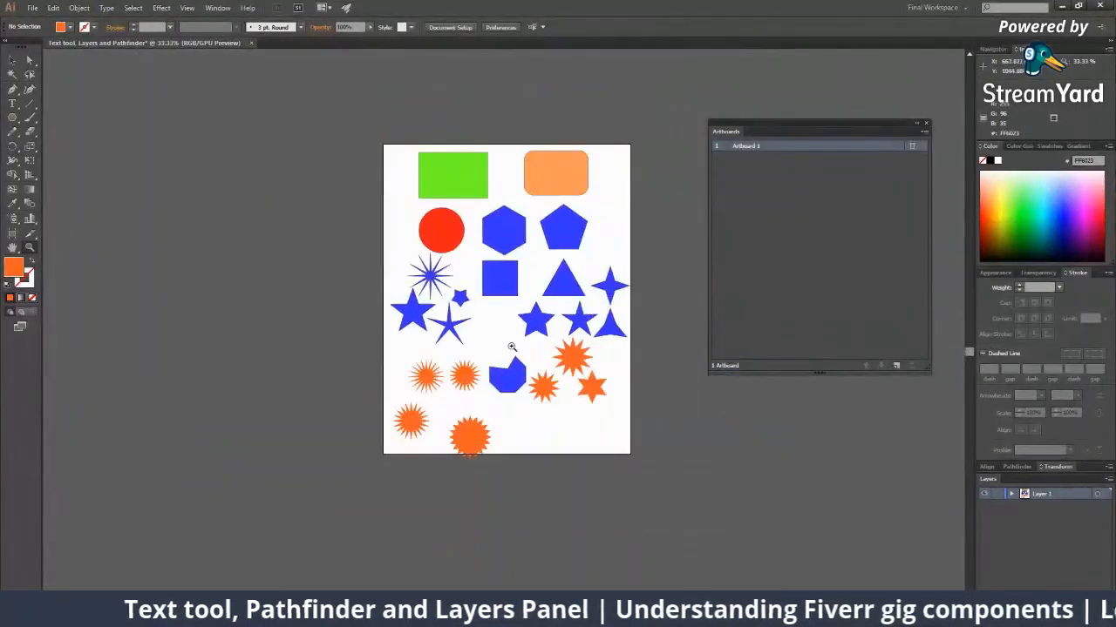
# Zoom continuously in and out around the blue square, finishing with the whole artboard in view.
pyautogui.moveTo(495, 280); pyautogui.dragTo(472, 285)
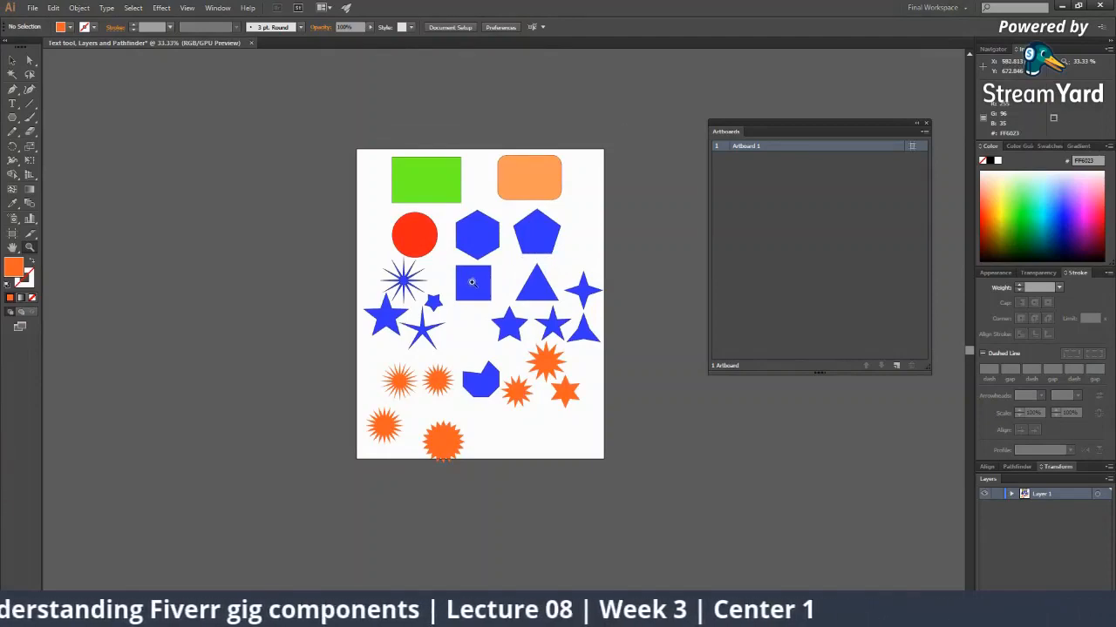
pyautogui.moveTo(472, 282); pyautogui.dragTo(312, 196)
pyautogui.moveTo(155, 118); pyautogui.dragTo(511, 344)
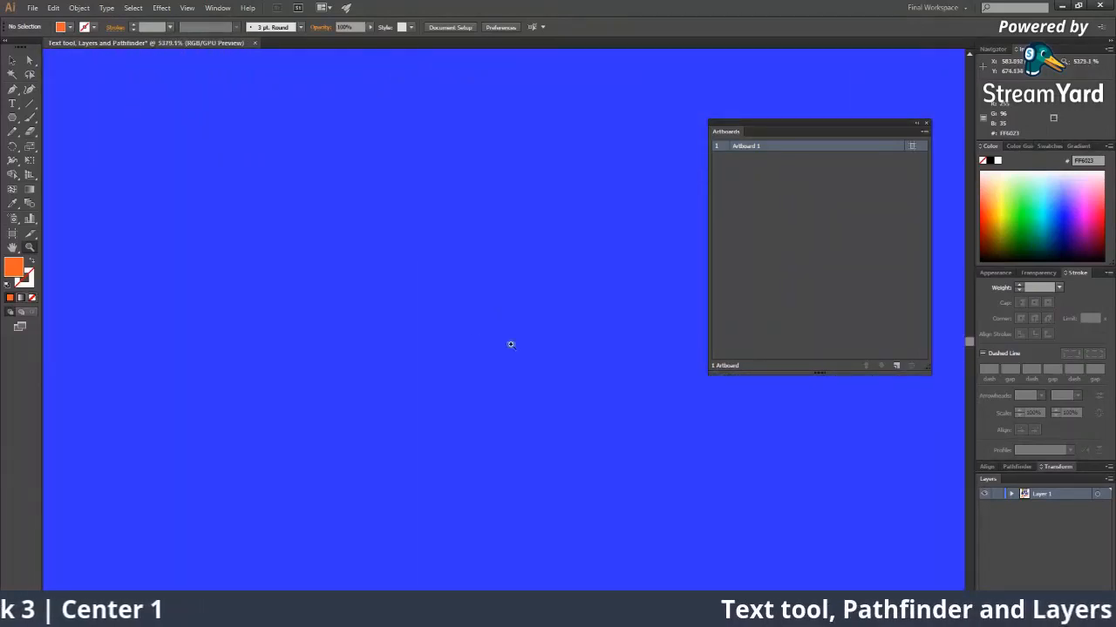
pyautogui.moveTo(300, 214); pyautogui.dragTo(99, 104)
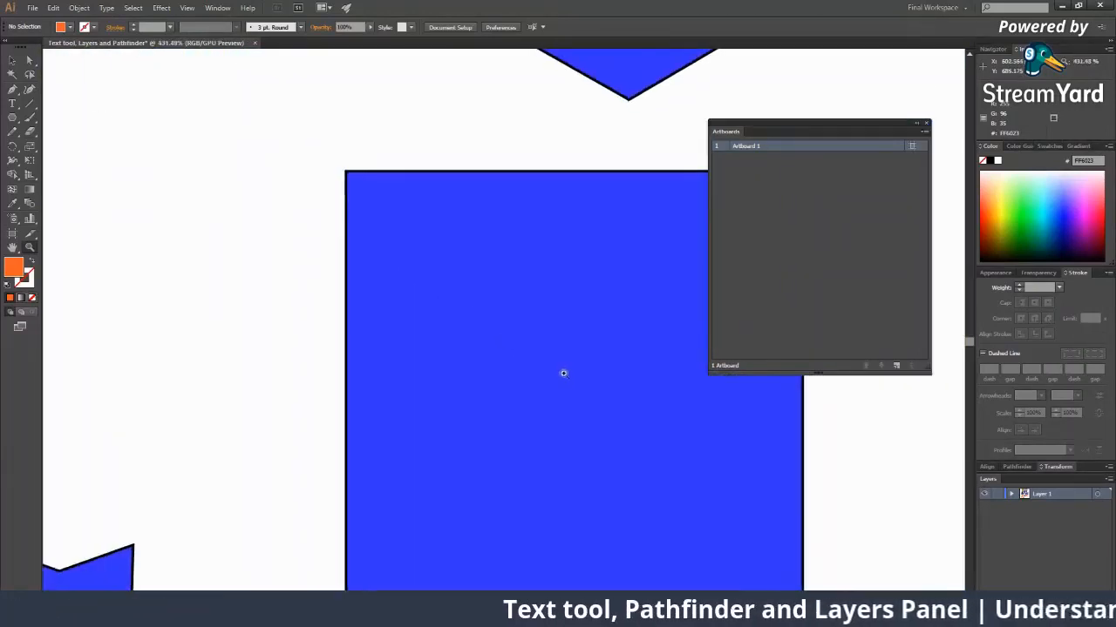
pyautogui.moveTo(563, 374); pyautogui.dragTo(272, 231)
pyautogui.moveTo(596, 397); pyautogui.dragTo(491, 350)
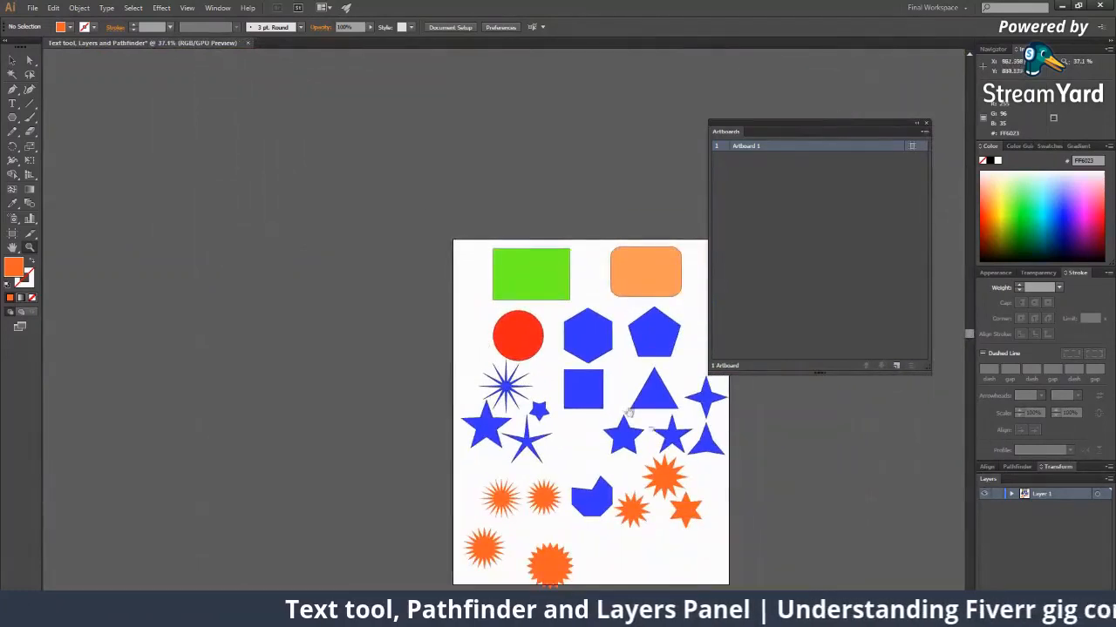
pyautogui.moveTo(496, 395); pyautogui.dragTo(368, 311)
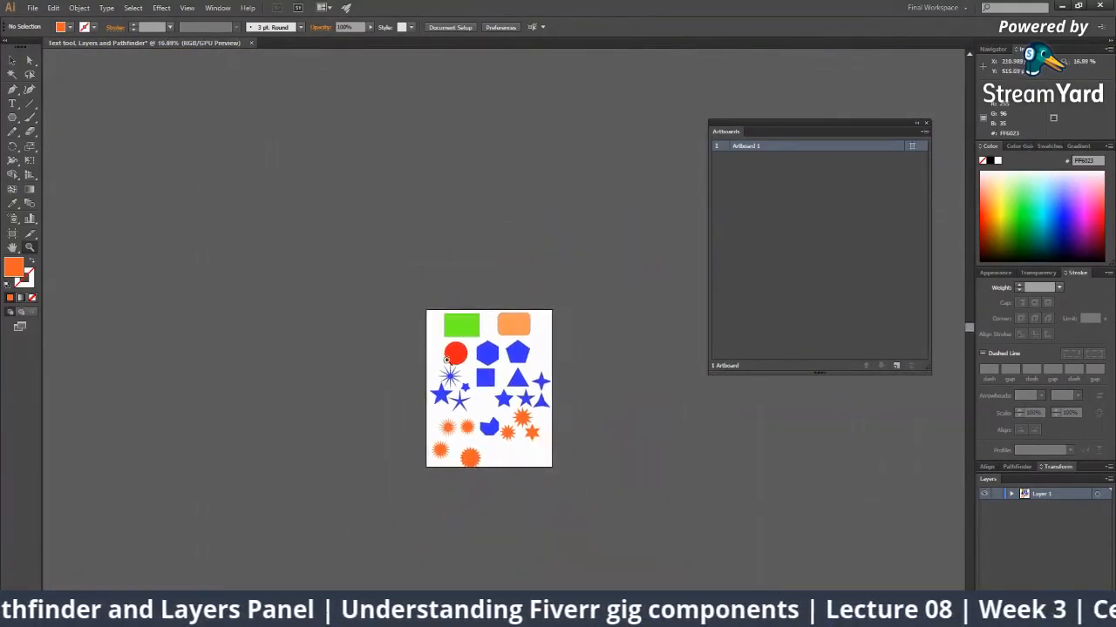
pyautogui.moveTo(446, 360); pyautogui.dragTo(475, 356)
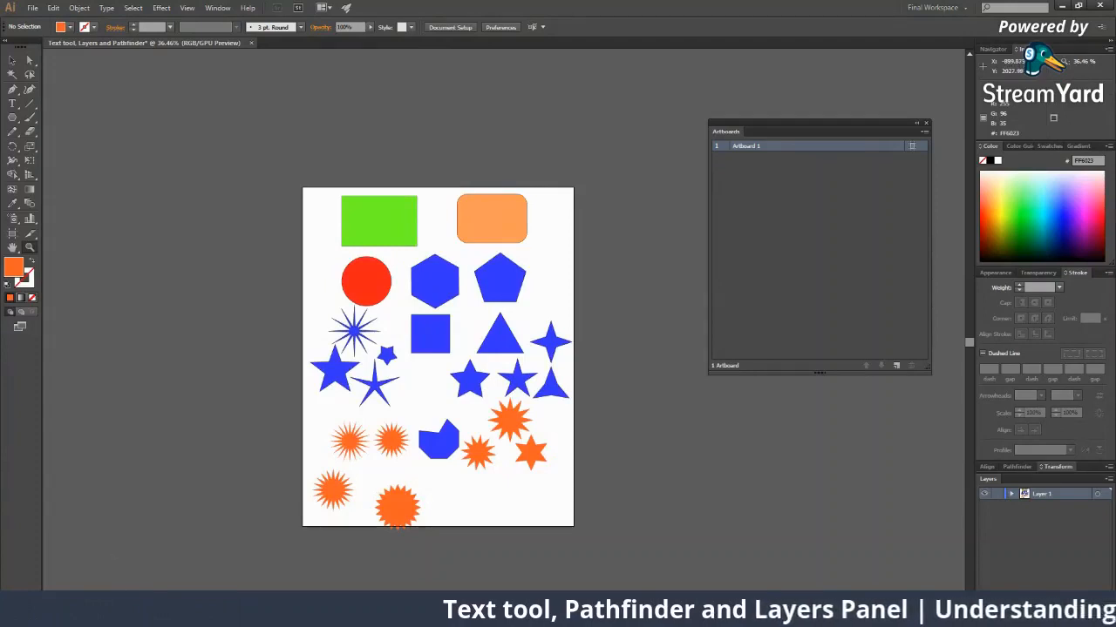
# Apply the preset zoom levels 50%, 66.67% and 100% in turn, finishing at 50% with the full artboard in view.
pyautogui.click(122, 601)
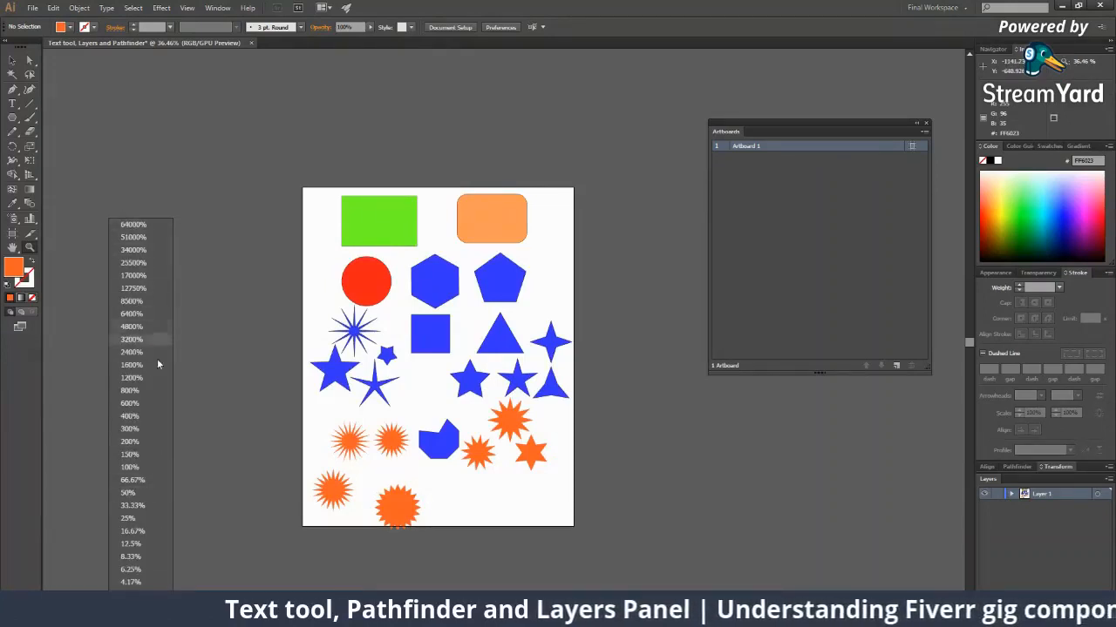
pyautogui.click(139, 493)
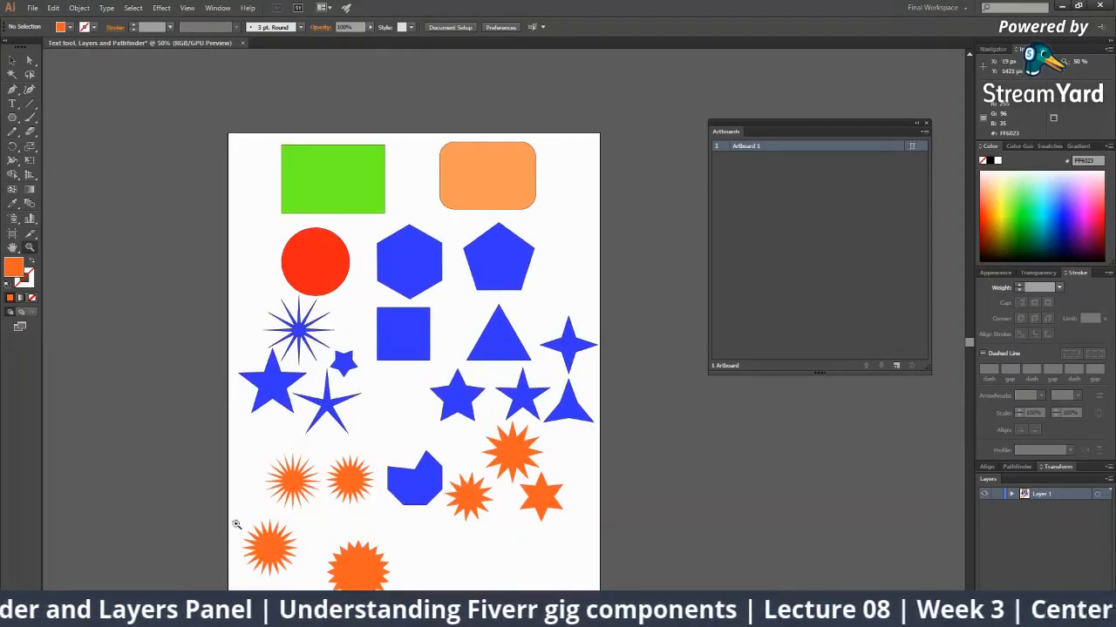
pyautogui.scroll(-2, 235, 524)
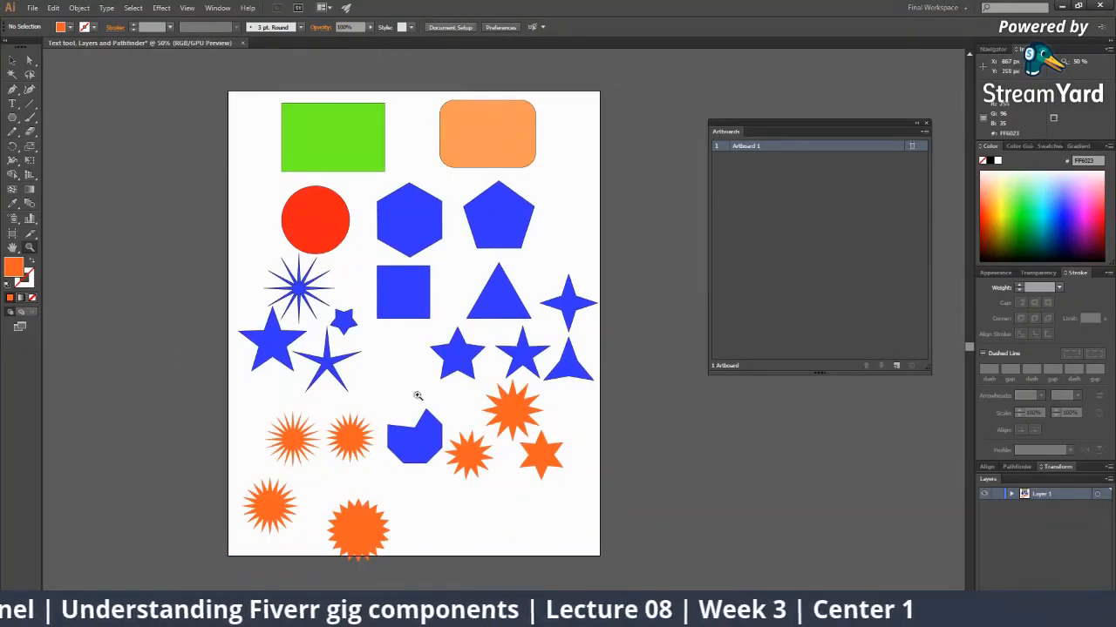
pyautogui.click(103, 600)
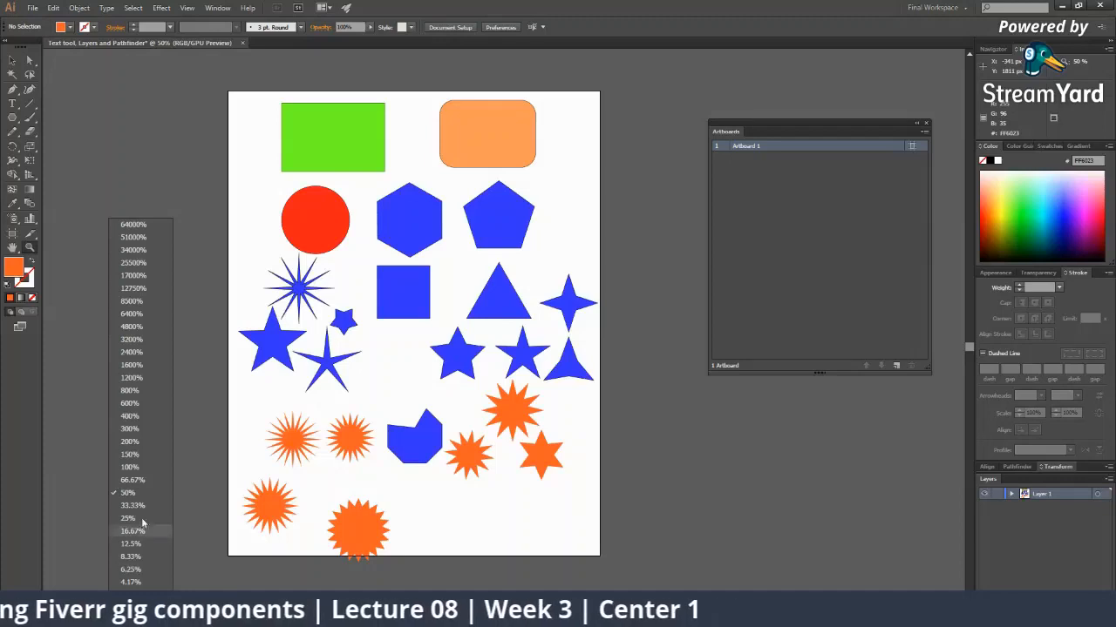
pyautogui.click(132, 480)
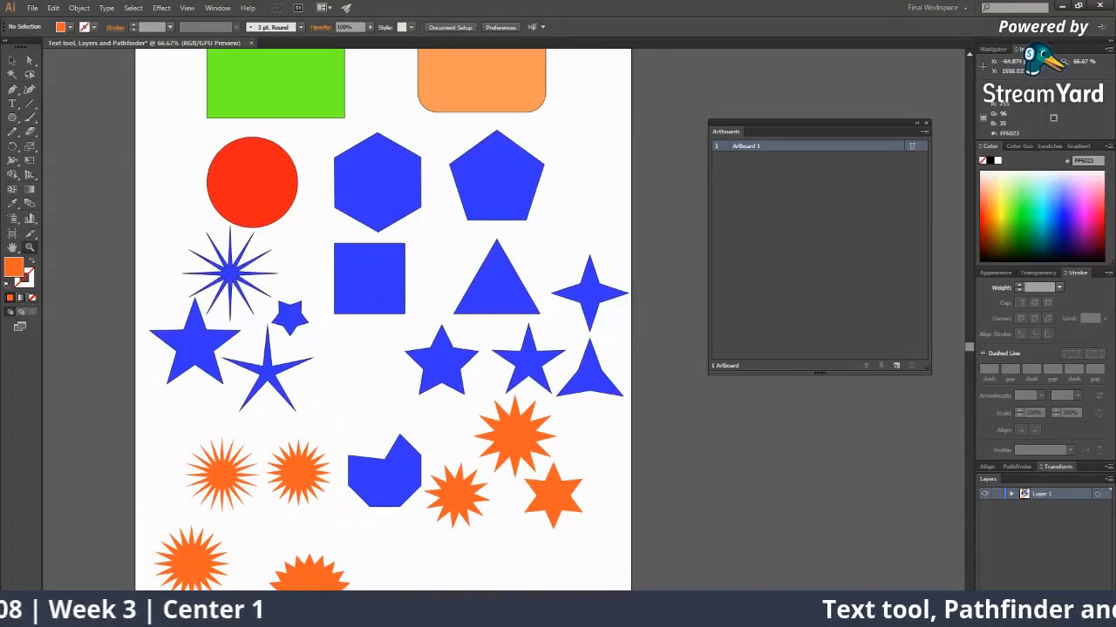
pyautogui.click(103, 600)
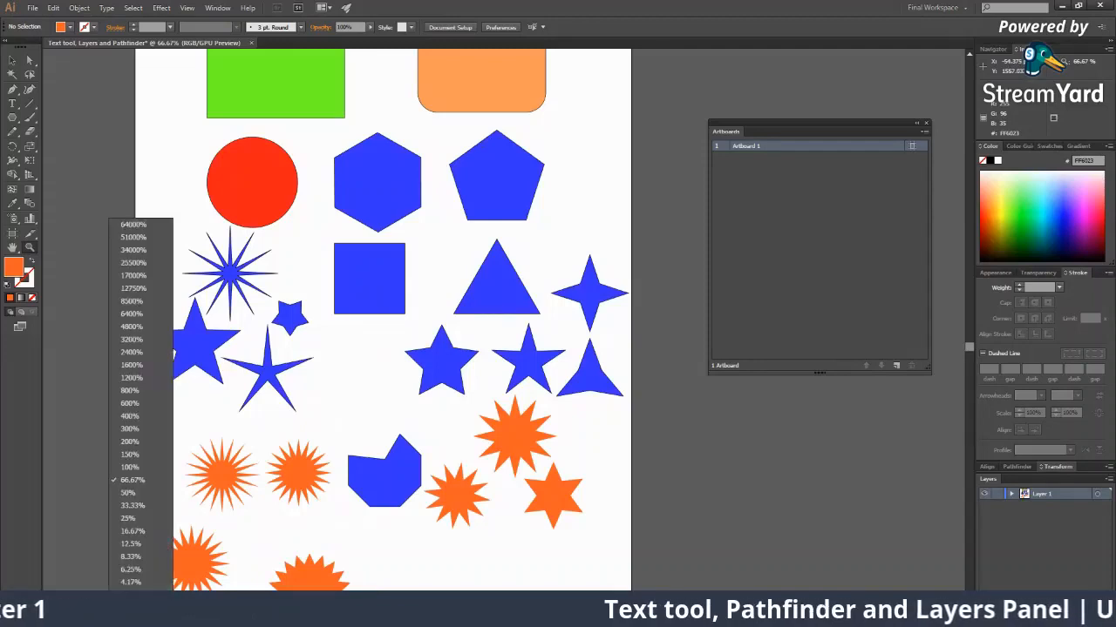
pyautogui.scroll(6, 232, 249)
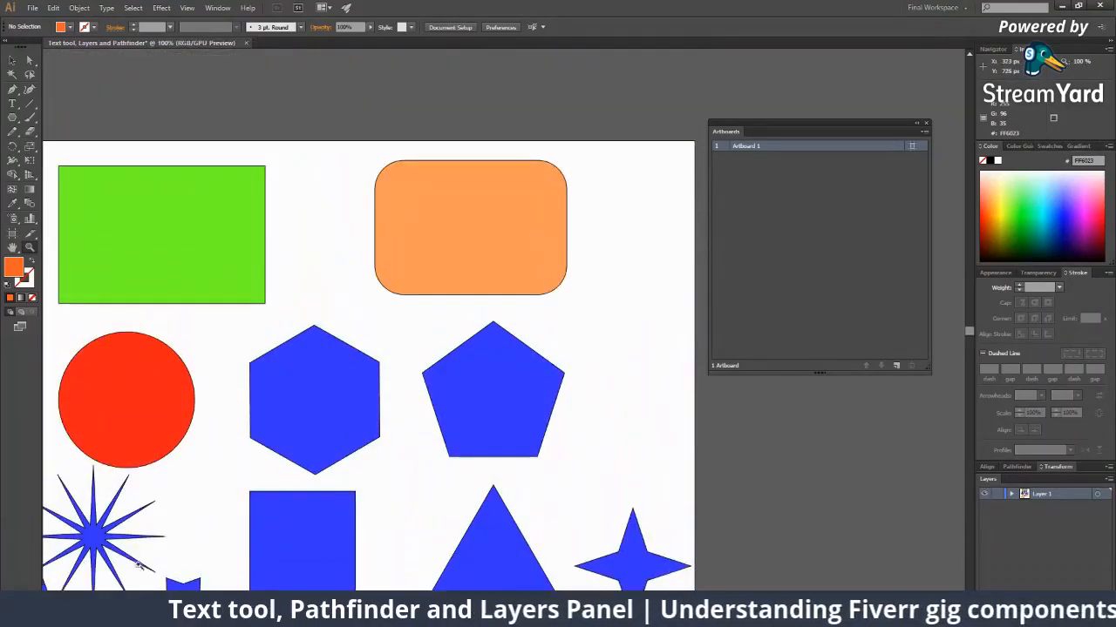
pyautogui.click(127, 601)
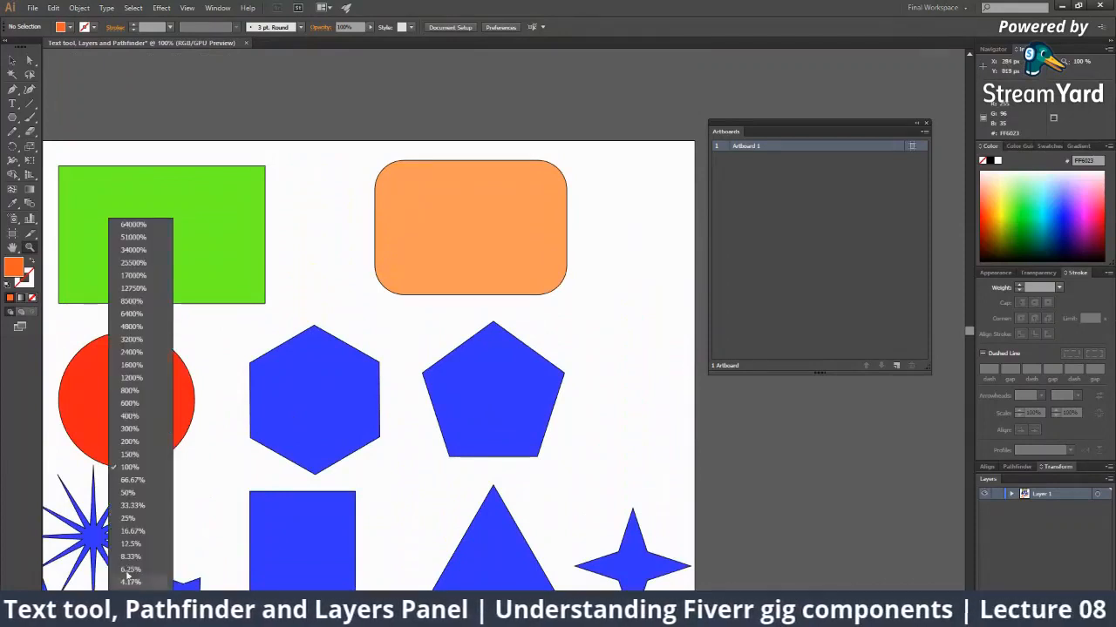
pyautogui.click(128, 493)
pyautogui.scroll(-3, 442, 402)
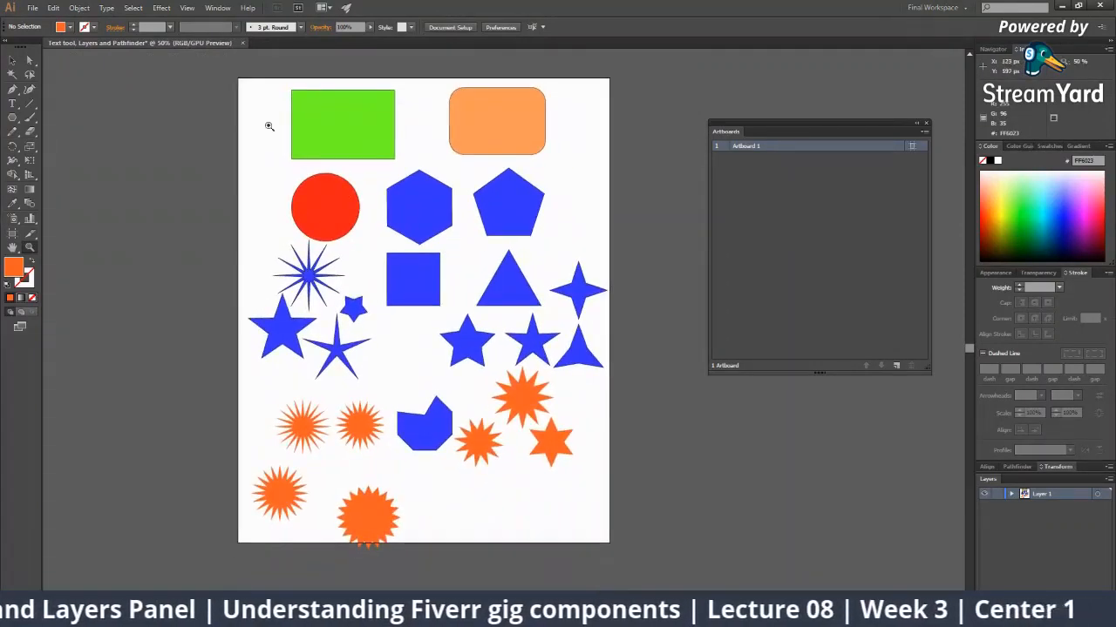
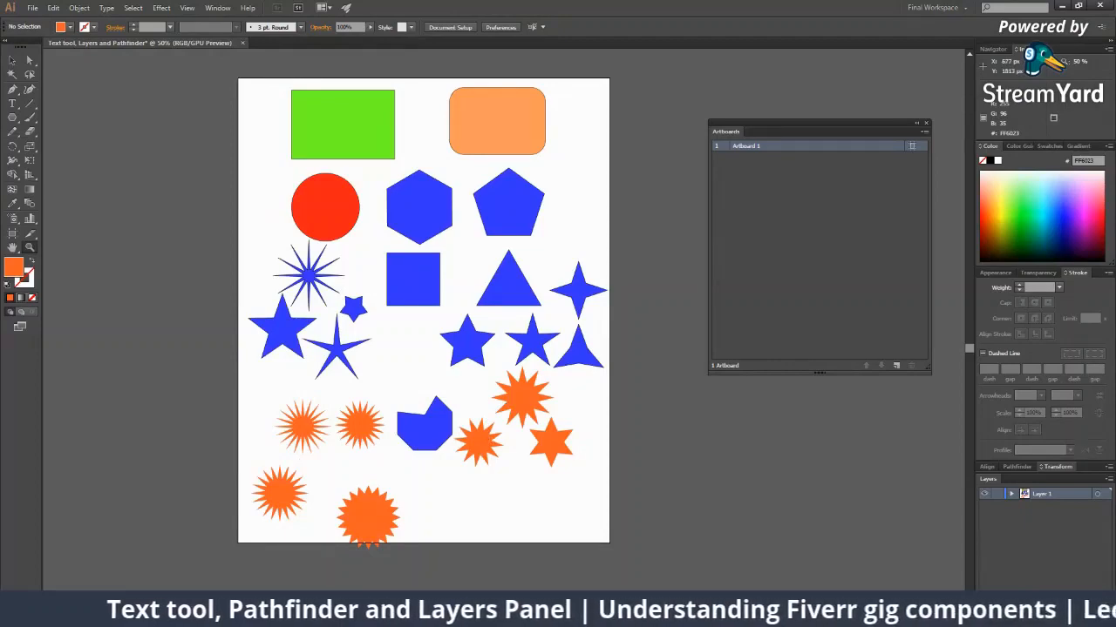
# Check the viewer comments in StreamYard and duplicate the green rectangle in Illustrator onto the canvas outside the artboard's left edge.
pyautogui.click(435, 616)
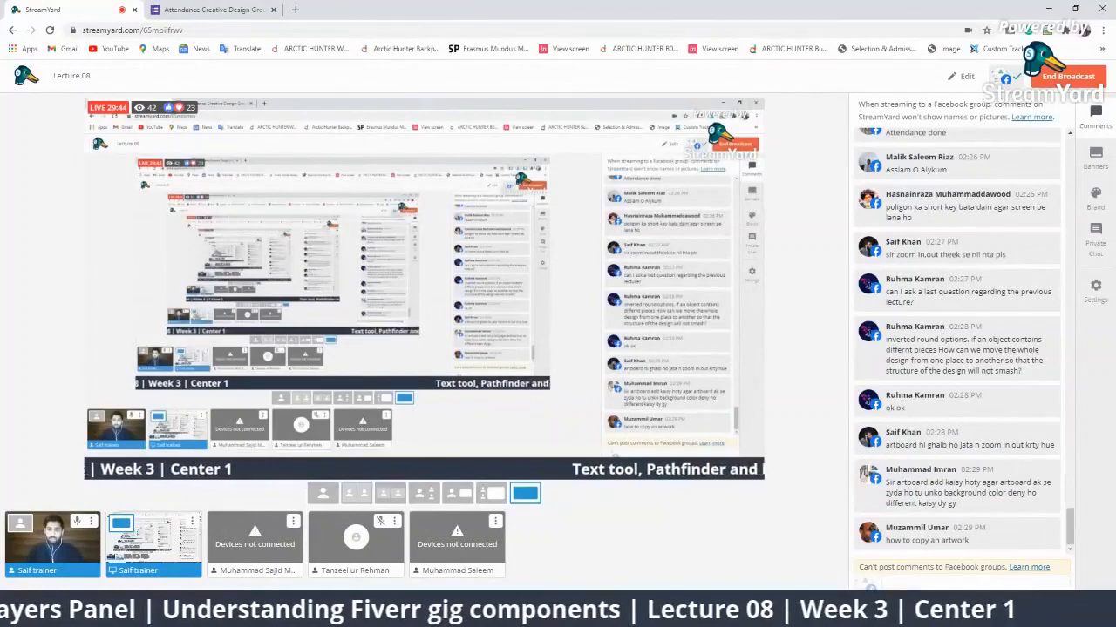
pyautogui.click(470, 615)
pyautogui.moveTo(323, 147); pyautogui.dragTo(347, 214)
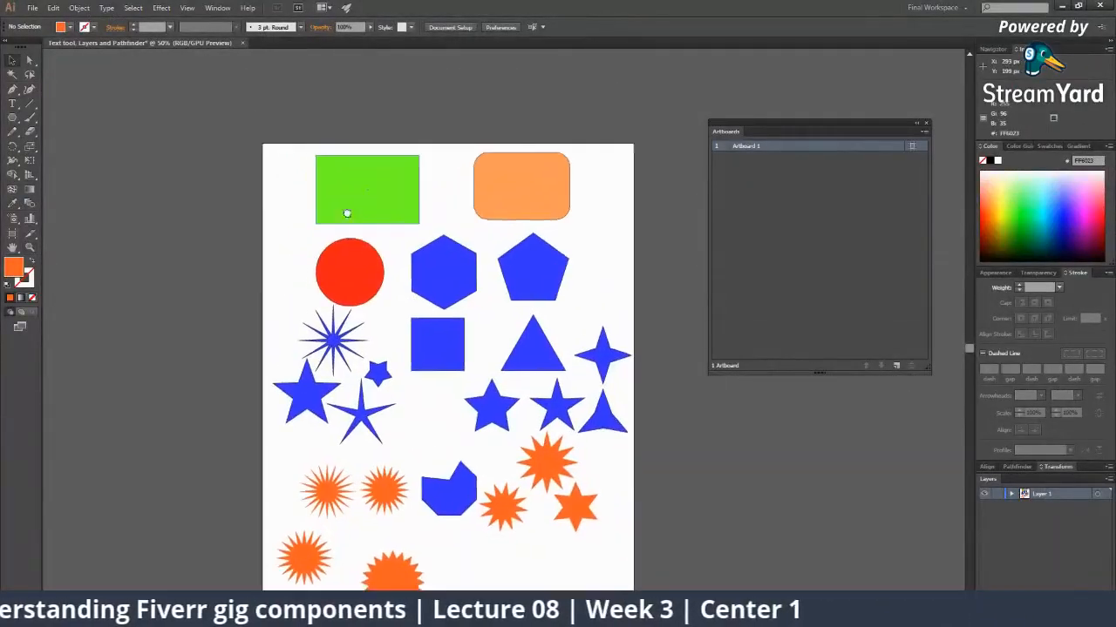
pyautogui.click(356, 222)
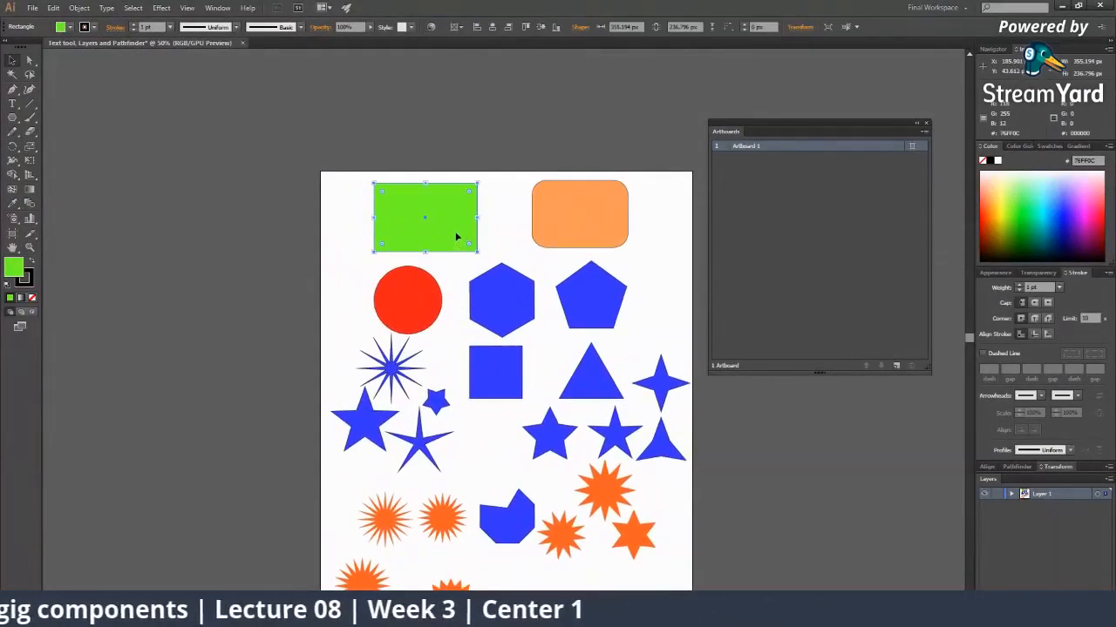
pyautogui.click(364, 221)
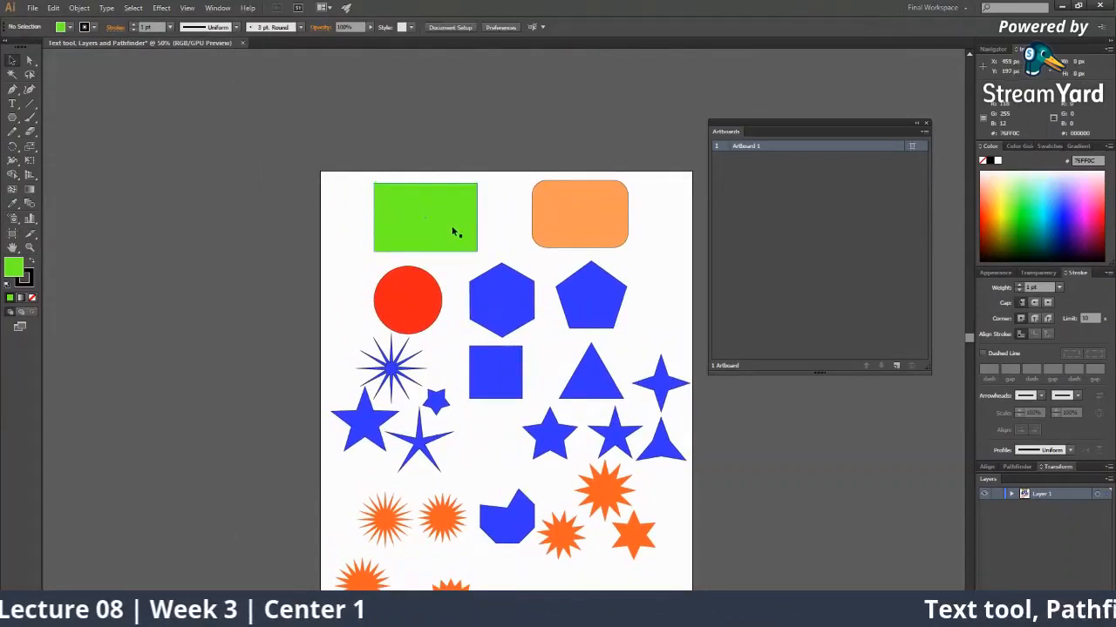
pyautogui.moveTo(454, 232); pyautogui.dragTo(245, 232)
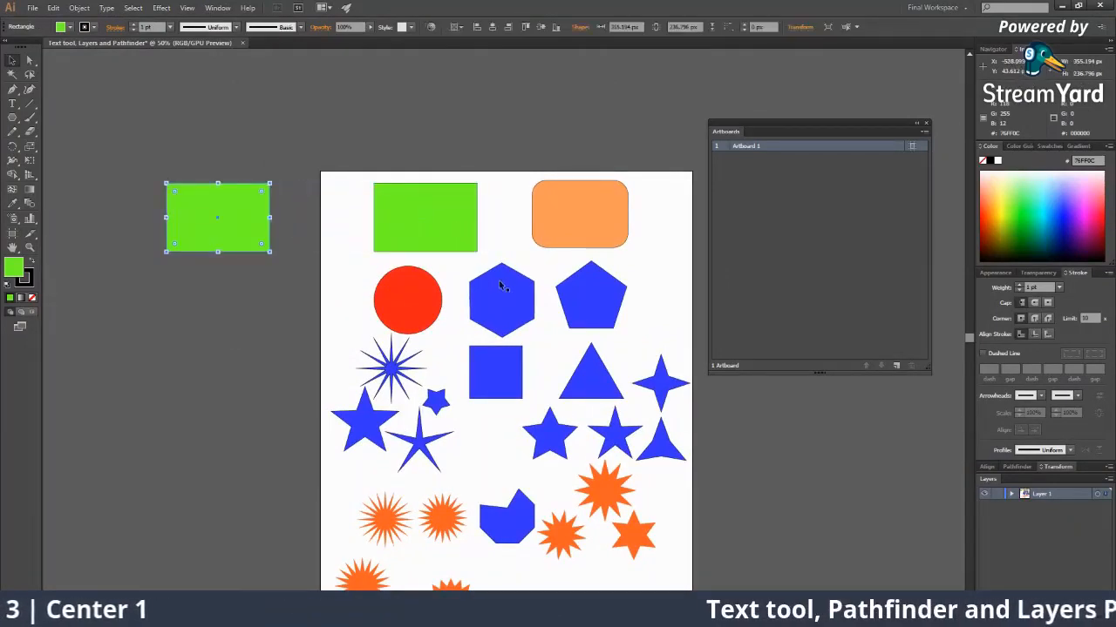
pyautogui.moveTo(567, 234); pyautogui.dragTo(366, 260)
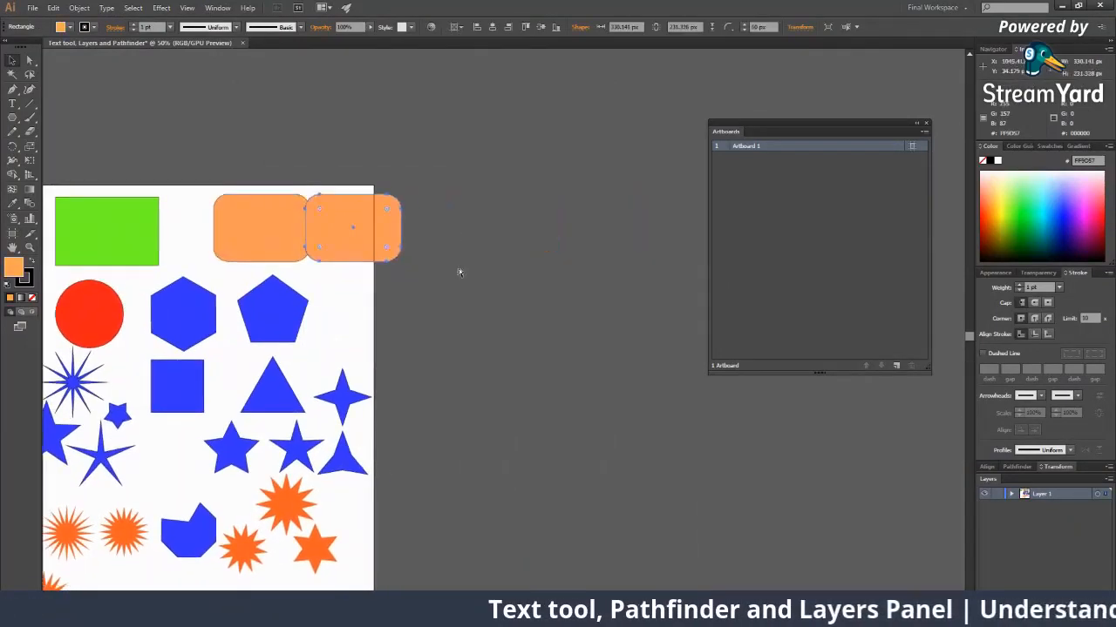
pyautogui.press('Delete')
pyautogui.click(293, 234)
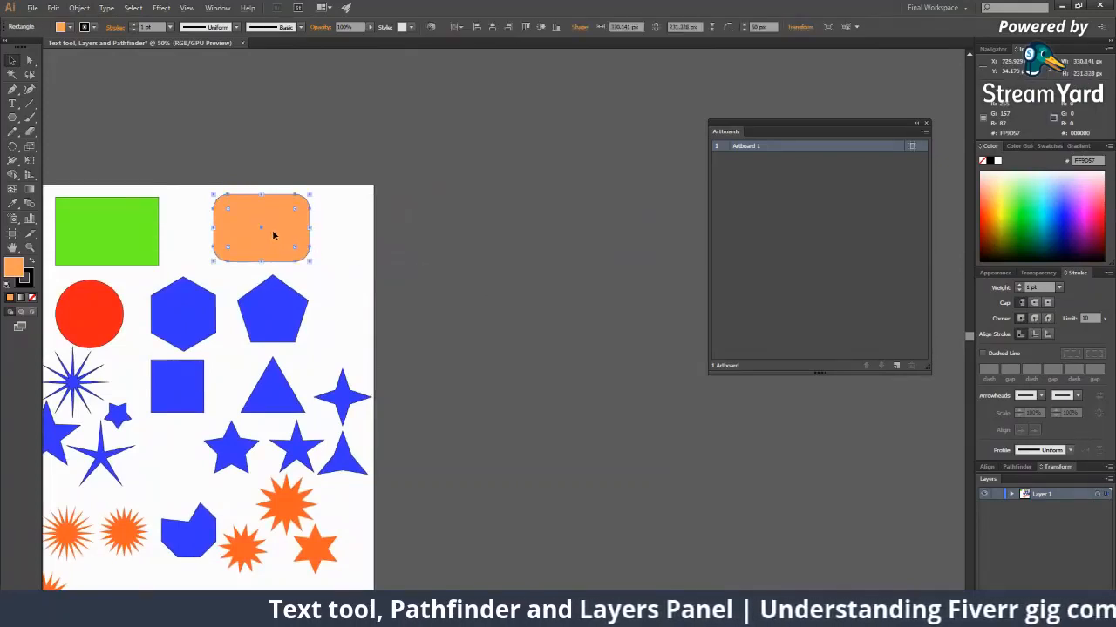
pyautogui.moveTo(274, 232); pyautogui.dragTo(478, 251)
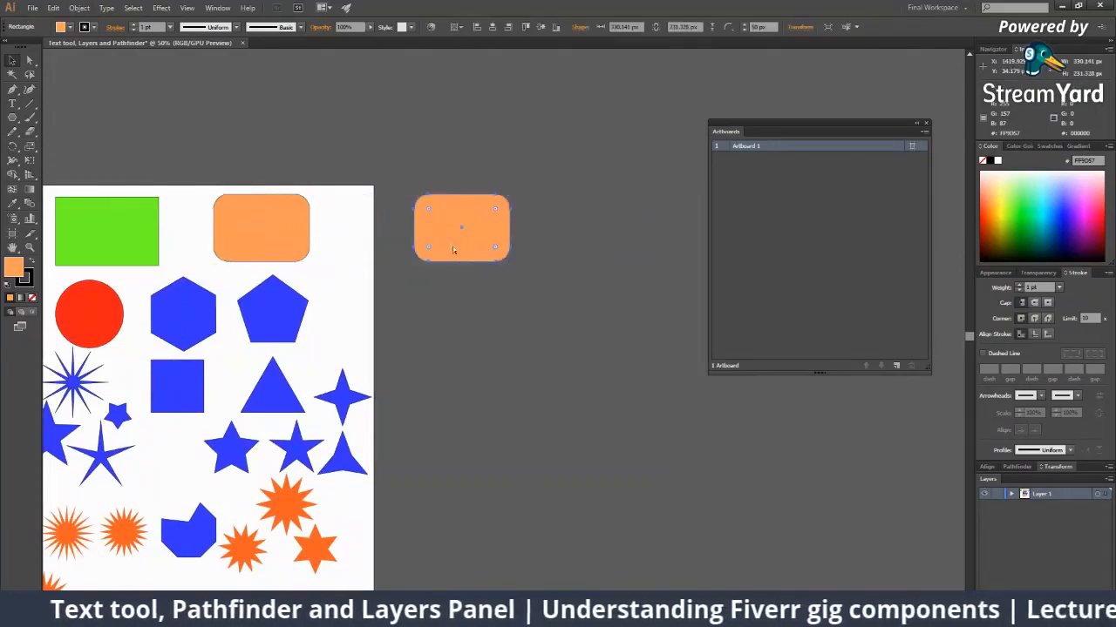
pyautogui.hotkey('ctrl', 'z')
# Duplicate the orange rounded rectangle straight across onto the canvas beyond the artboard's right edge.
pyautogui.moveTo(312, 229); pyautogui.dragTo(503, 236)
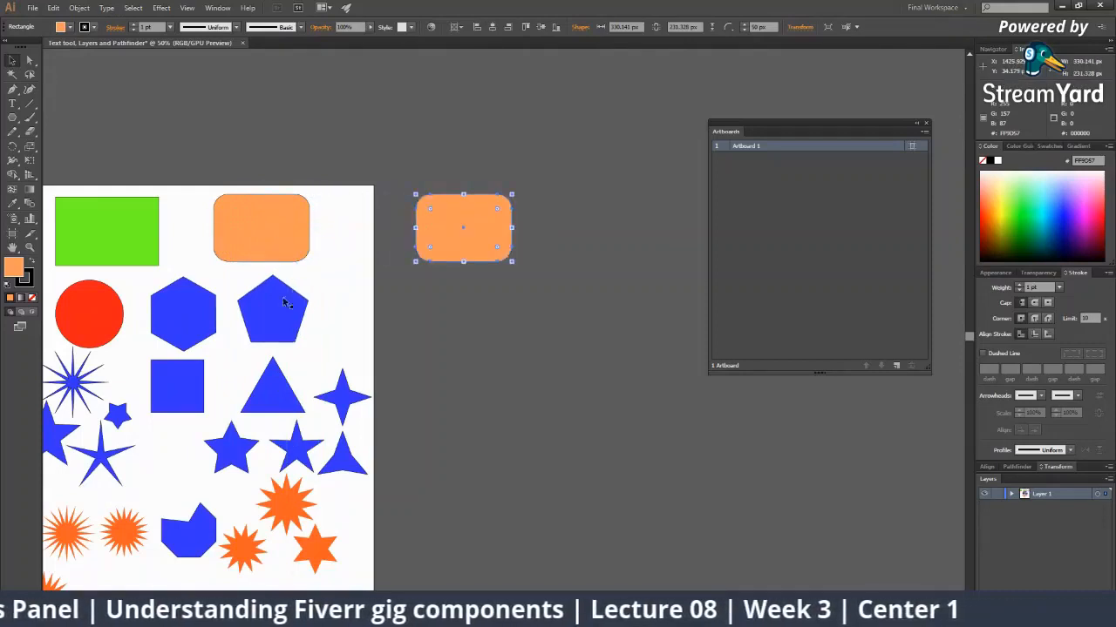
# Duplicate the blue pentagon and the blue triangle straight across beyond the artboard's right edge, and undo the triangle copy.
pyautogui.moveTo(270, 307); pyautogui.dragTo(461, 306)
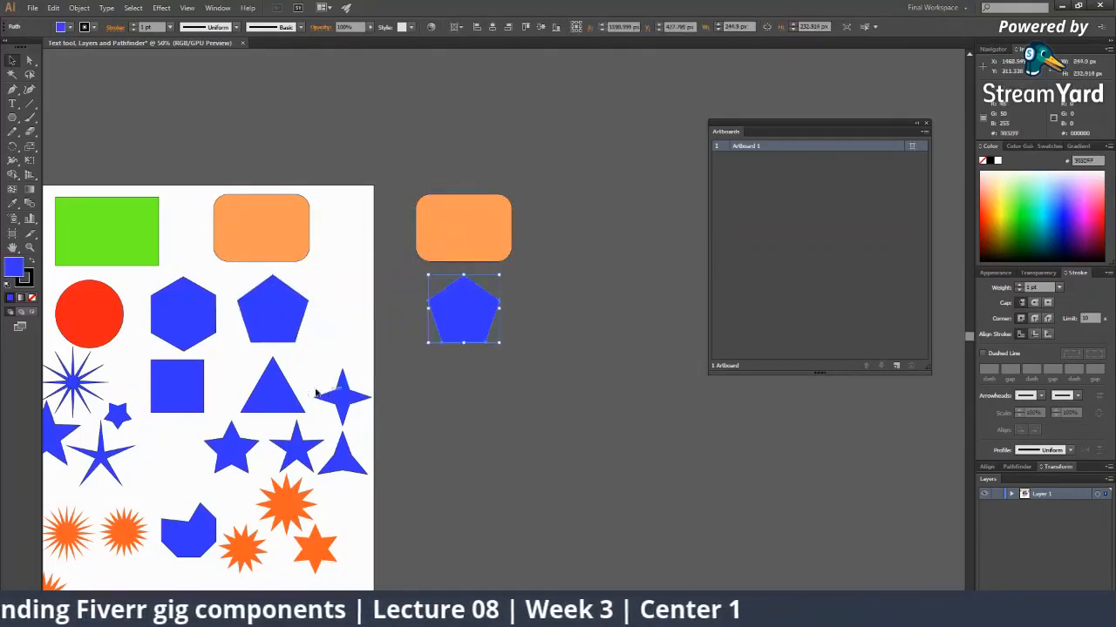
pyautogui.moveTo(291, 389); pyautogui.dragTo(499, 389)
pyautogui.hotkey('ctrl', 'z')
pyautogui.hotkey('ctrl', 'z')
pyautogui.hotkey('ctrl', 'z')
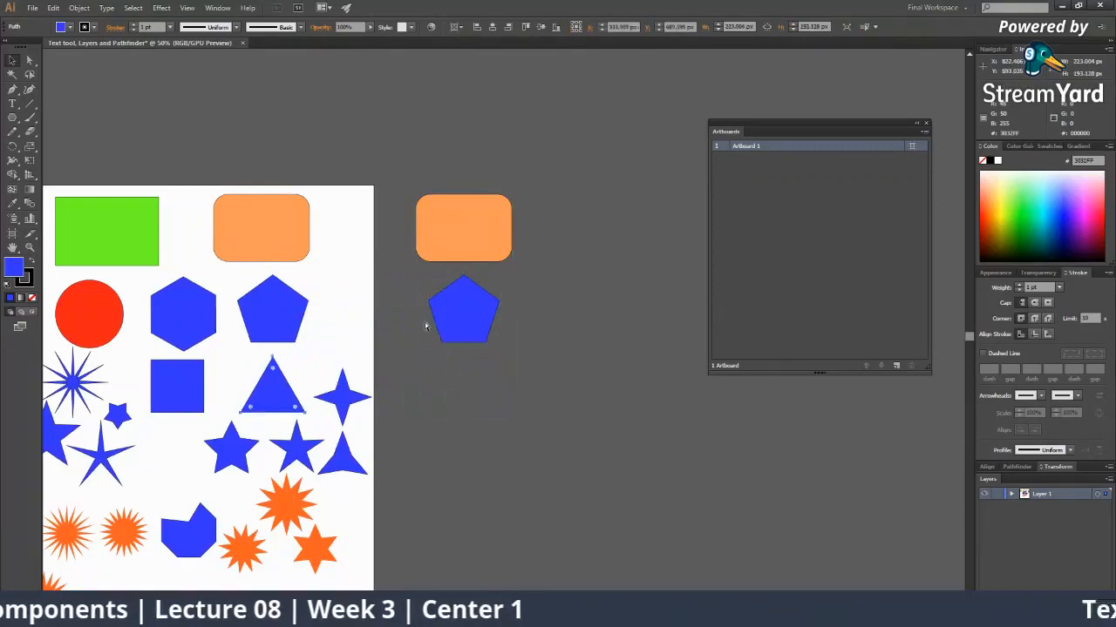
# Undo the remaining copies of the pentagon, the orange rounded rectangle and the green rectangle outside the artboard.
pyautogui.press('z')
pyautogui.keyDown('alt'); pyautogui.click(397, 327); pyautogui.keyUp('alt')
pyautogui.moveTo(401, 327); pyautogui.dragTo(473, 304)
pyautogui.hotkey('ctrl', 'z')
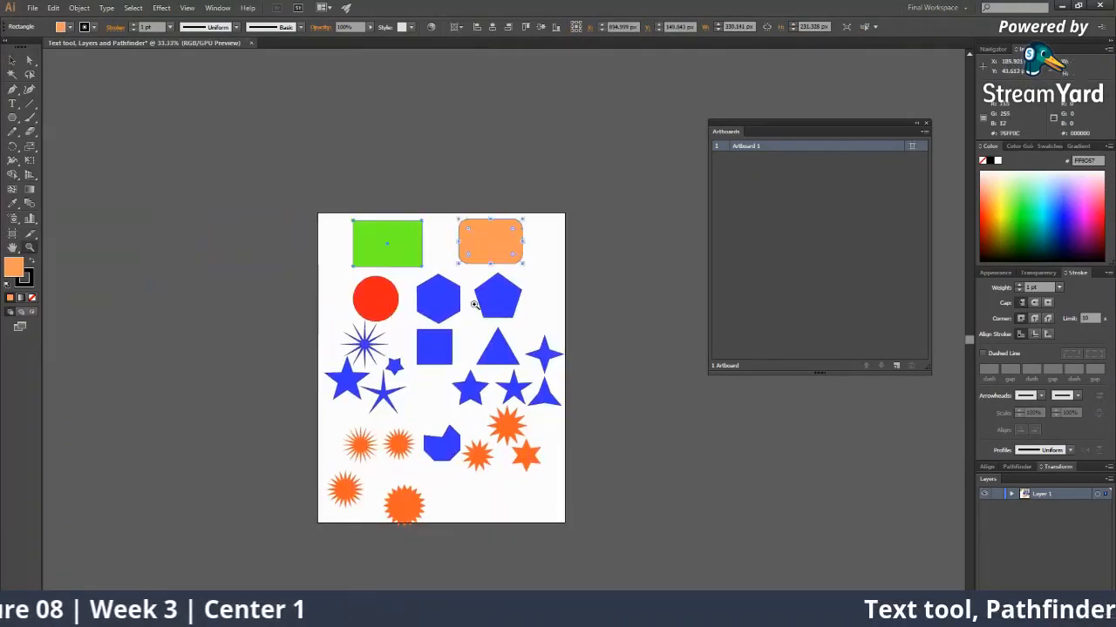
# Select the shapes on the artboard together by marquee, leaving out the two lowest starbursts, and clear the selection.
pyautogui.moveTo(477, 375); pyautogui.dragTo(444, 329)
pyautogui.keyDown('alt'); pyautogui.click(448, 331); pyautogui.keyUp('alt')
pyautogui.press('v')
pyautogui.click(488, 414)
pyautogui.moveTo(459, 411); pyautogui.dragTo(423, 421)
pyautogui.moveTo(339, 240); pyautogui.dragTo(634, 407)
pyautogui.moveTo(553, 391); pyautogui.dragTo(324, 383)
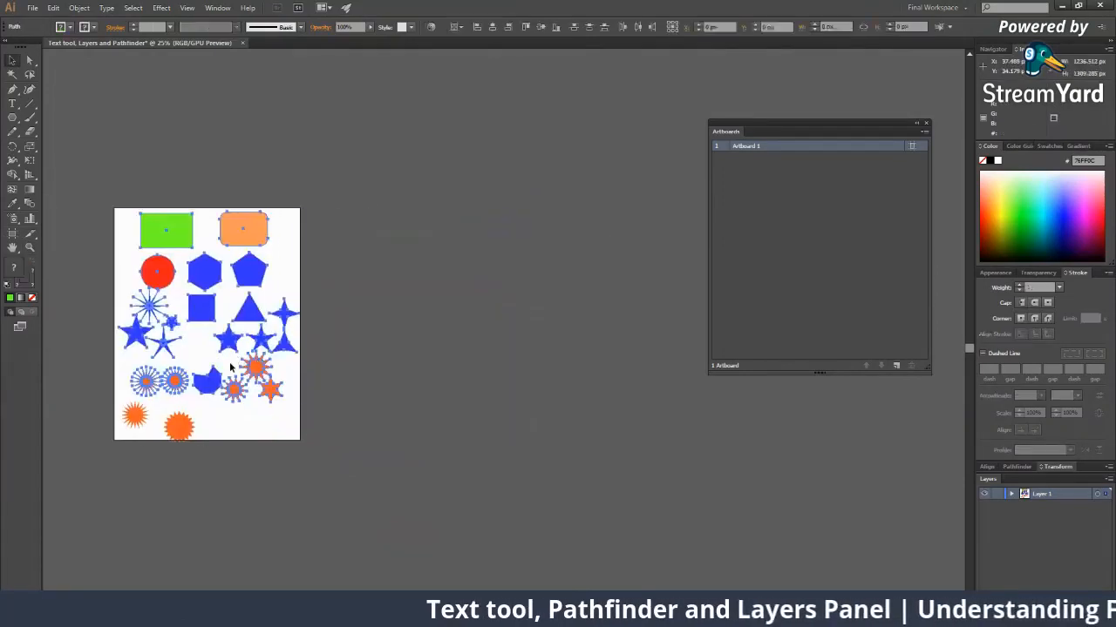
pyautogui.click(350, 355)
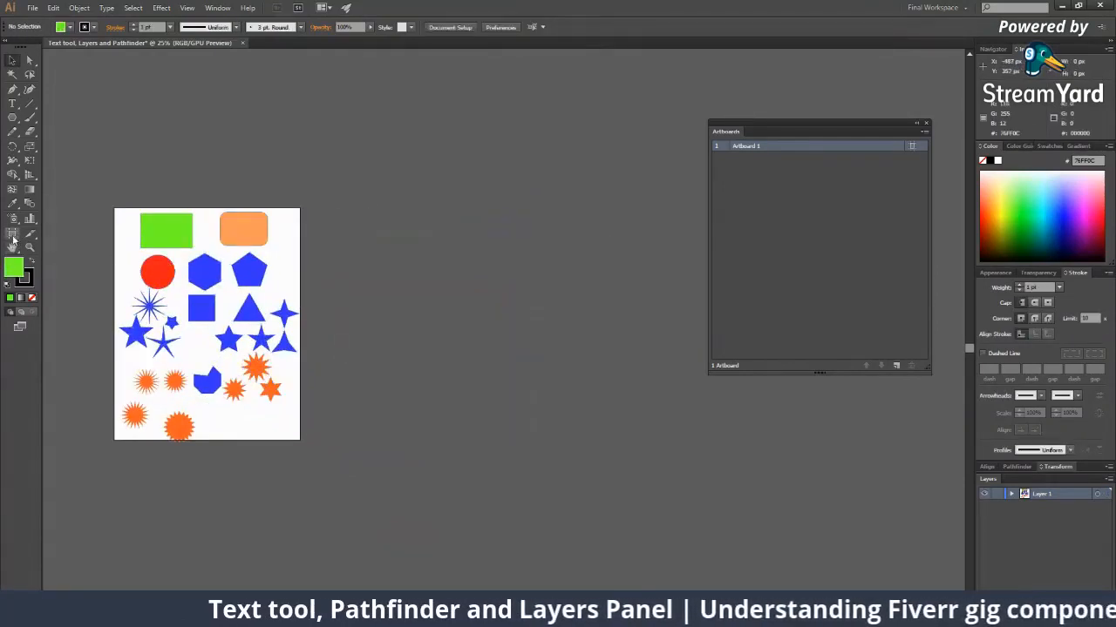
# Duplicate Artboard 1 together with its artwork onto the canvas beside its right edge.
pyautogui.click(12, 235)
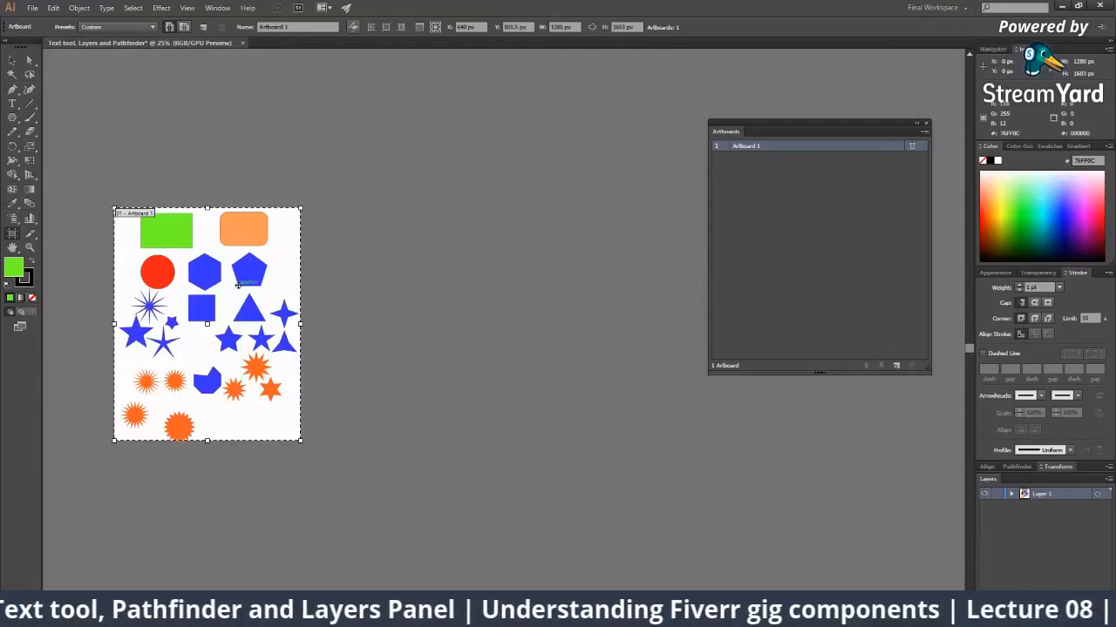
pyautogui.moveTo(241, 289); pyautogui.dragTo(450, 326)
pyautogui.hotkey('ctrl', 'z')
pyautogui.click(353, 27)
pyautogui.press('Escape')
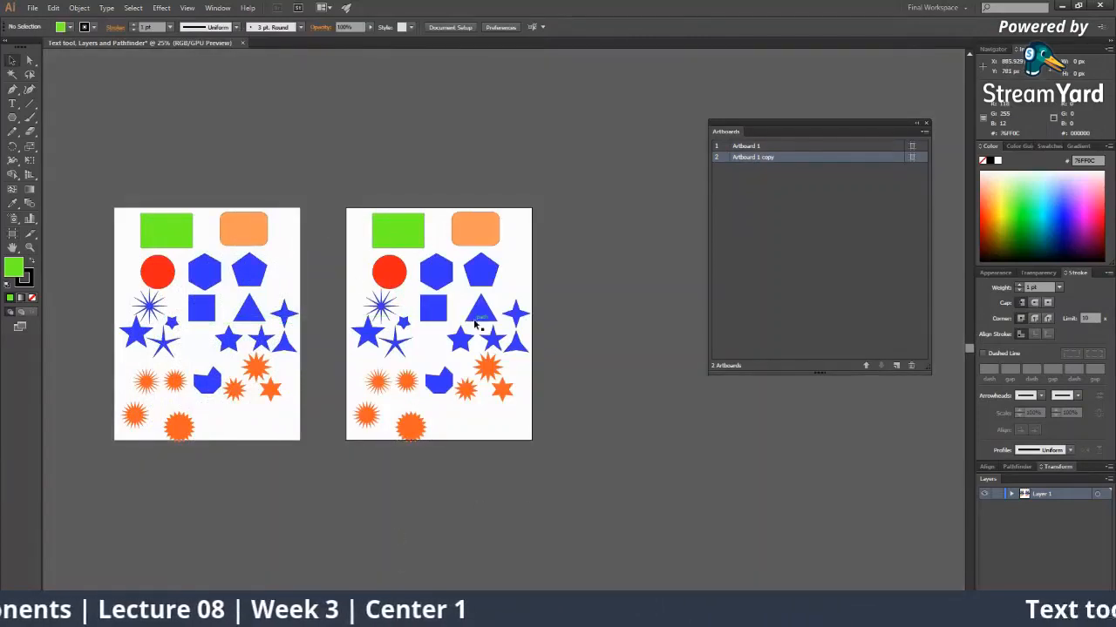
# Create a blank artboard of the same size directly below Artboard 1.
pyautogui.click(28, 233)
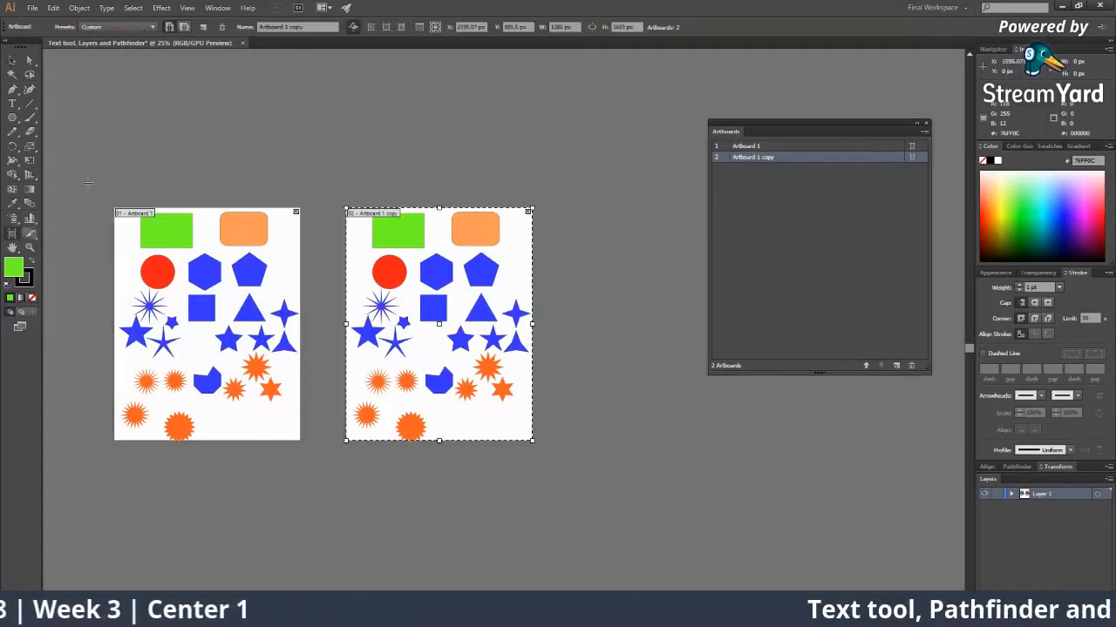
pyautogui.scroll(-5, 288, 262)
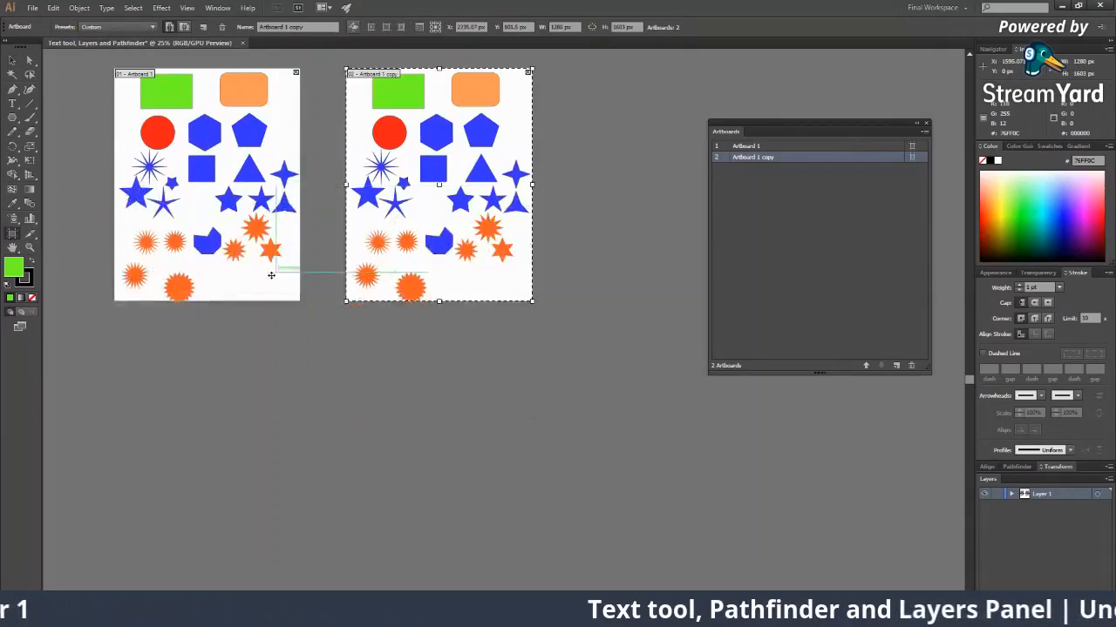
pyautogui.moveTo(283, 278); pyautogui.dragTo(294, 563)
# Draw a green octagon about 256 px wide over Artboard 1's left edge and duplicate it straight across onto the right edge.
pyautogui.press('z')
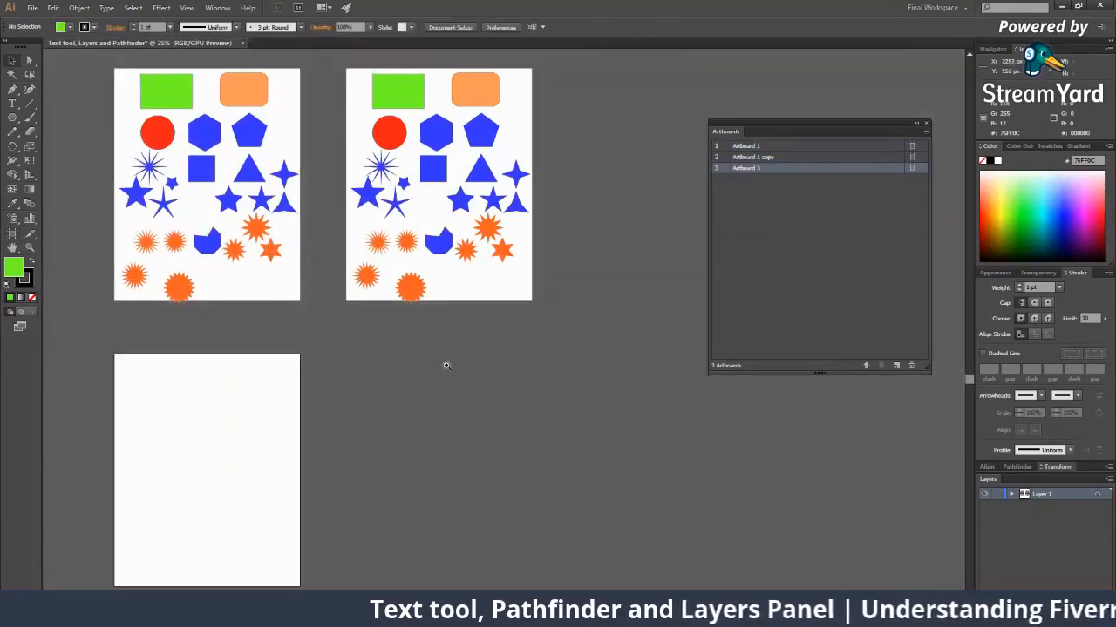
pyautogui.keyDown('alt'); pyautogui.click(445, 365); pyautogui.keyUp('alt')
pyautogui.click(443, 262)
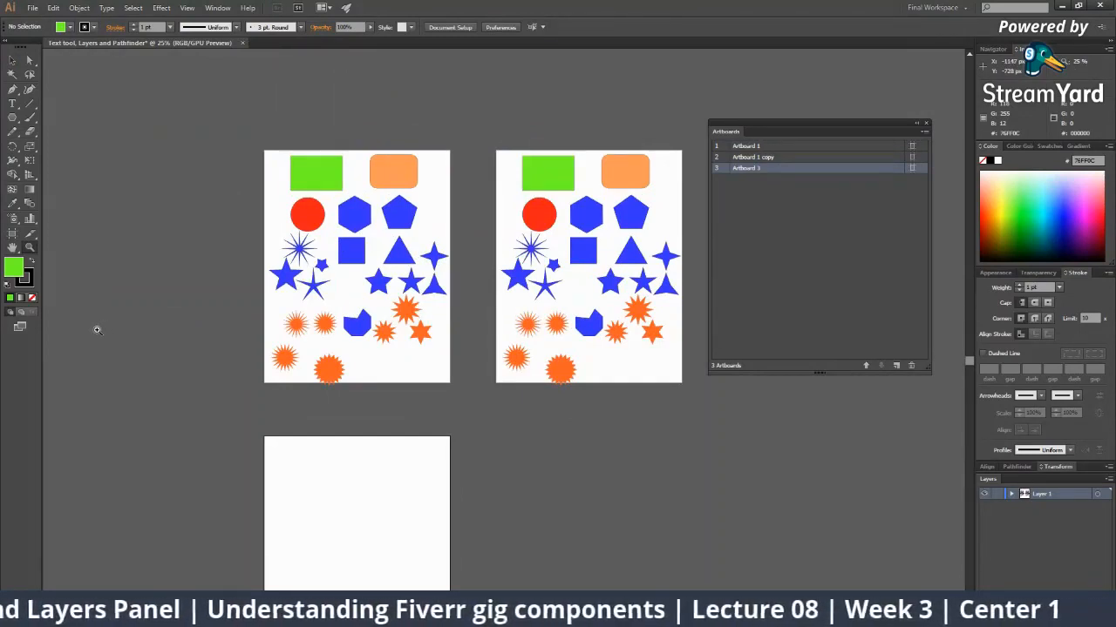
pyautogui.click(247, 289)
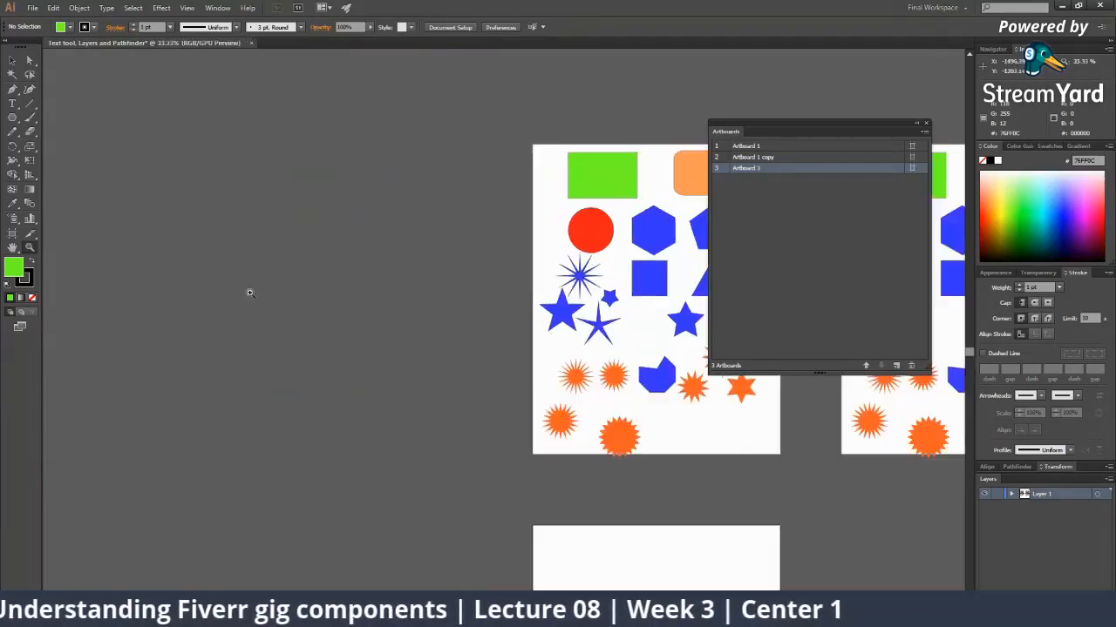
pyautogui.moveTo(436, 300); pyautogui.dragTo(415, 302)
pyautogui.moveTo(651, 278); pyautogui.dragTo(428, 244)
pyautogui.click(429, 245)
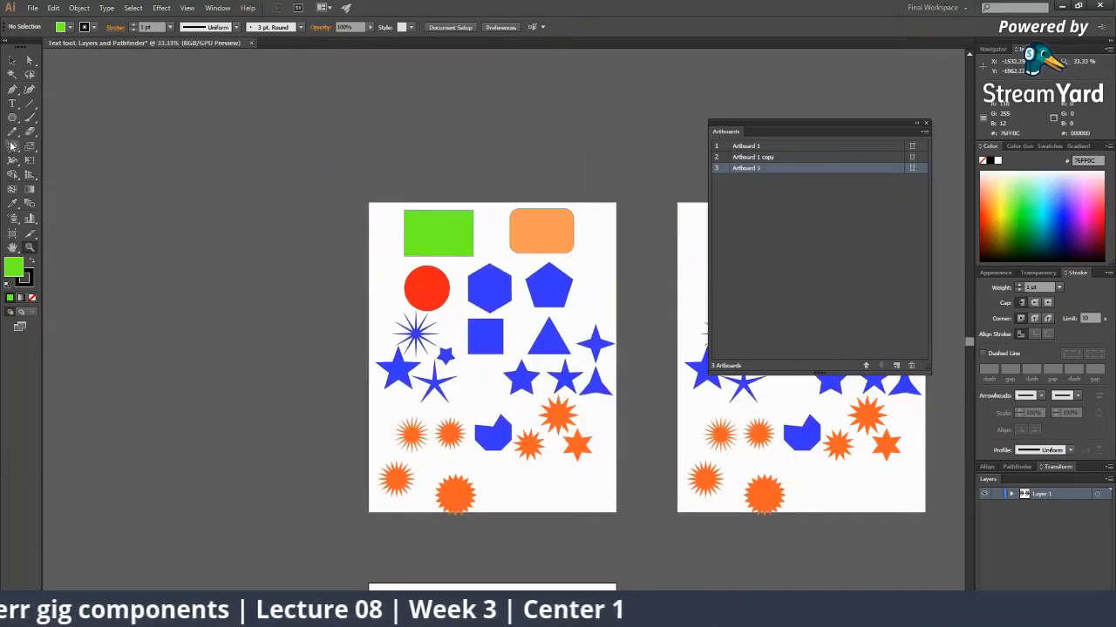
pyautogui.moveTo(361, 254)
pyautogui.mouseDown()
pyautogui.moveTo(378, 274)
pyautogui.moveTo(351, 257)
pyautogui.mouseUp()
pyautogui.press('v')
pyautogui.moveTo(410, 294); pyautogui.dragTo(340, 289)
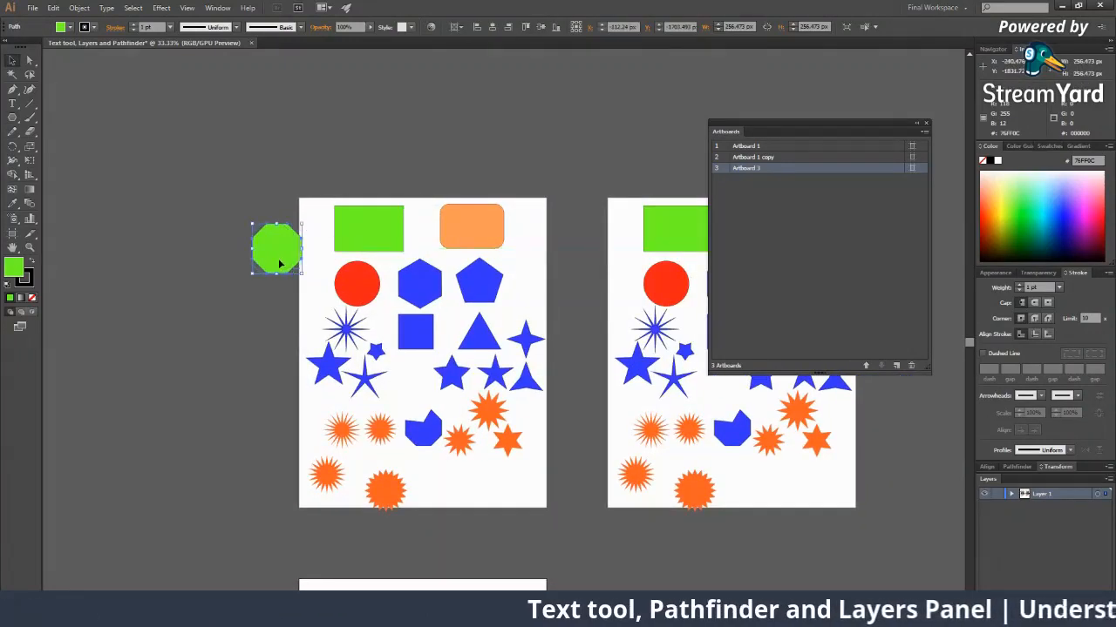
pyautogui.moveTo(278, 258); pyautogui.dragTo(581, 264)
# Duplicate Artboard 1 with its artwork and the two edge octagons onto the canvas directly above it.
pyautogui.moveTo(522, 244); pyautogui.dragTo(486, 329)
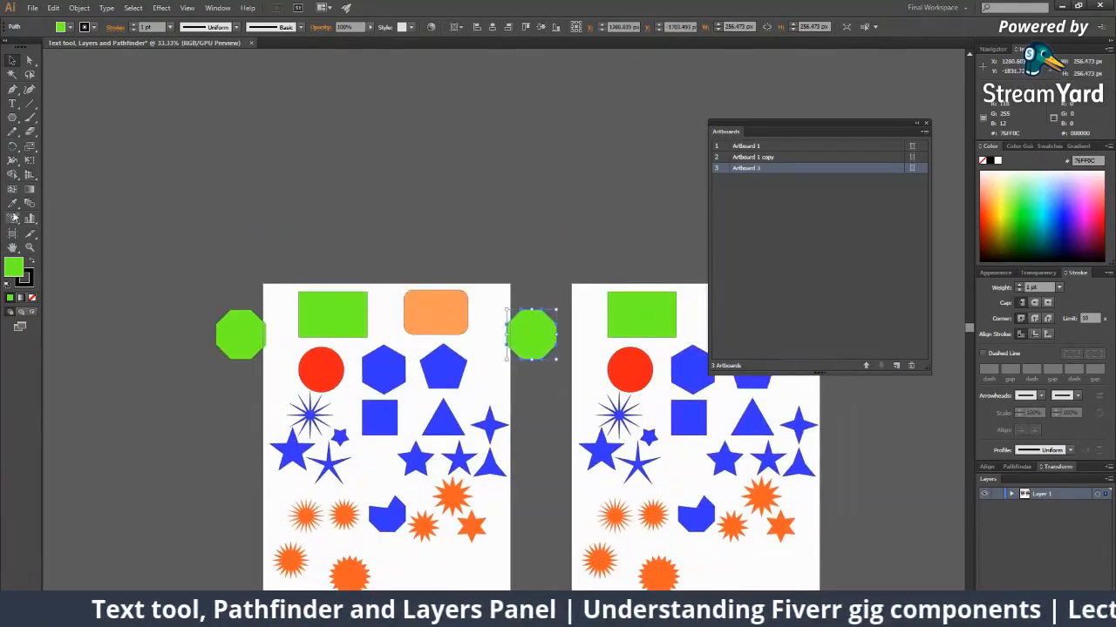
pyautogui.click(16, 234)
pyautogui.moveTo(480, 419); pyautogui.dragTo(462, 158)
pyautogui.hotkey('ctrl', 'z')
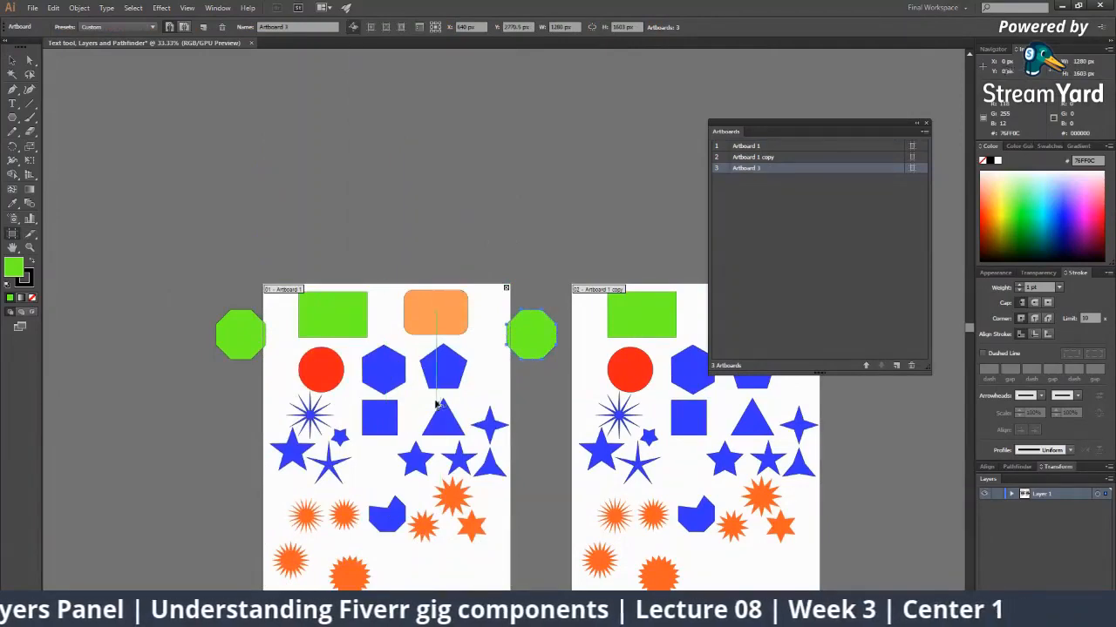
pyautogui.moveTo(437, 404); pyautogui.dragTo(397, 134)
pyautogui.moveTo(337, 101); pyautogui.dragTo(310, 221)
pyautogui.press('v')
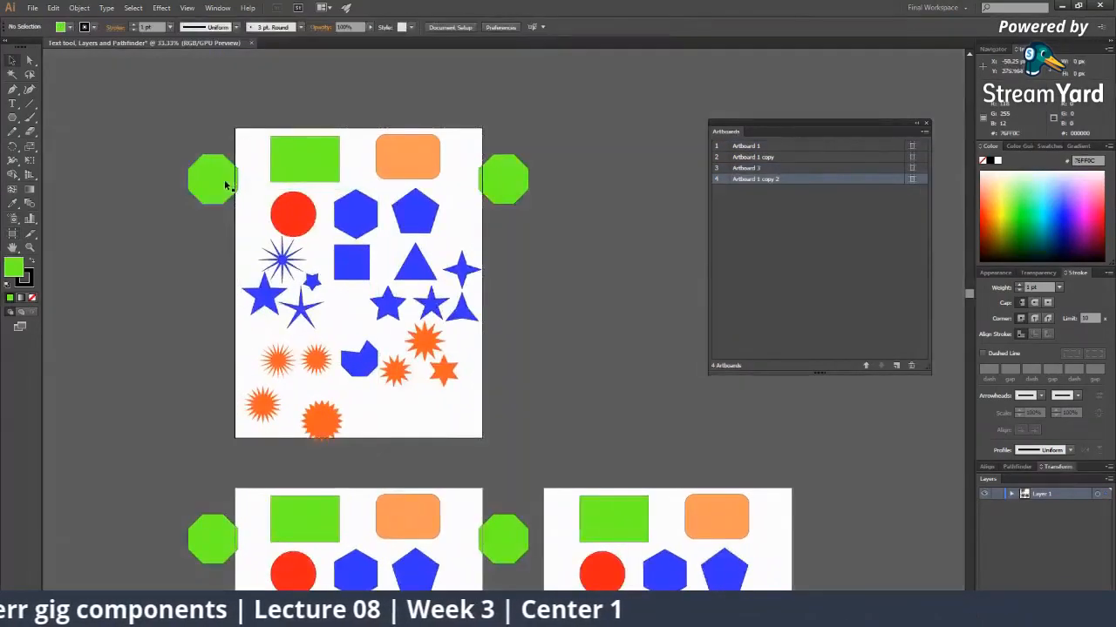
# Undo the added artboards, the copied artwork and the green octagons until only Artboard 1 is left.
pyautogui.press('z')
pyautogui.keyDown('alt'); pyautogui.click(534, 298); pyautogui.keyUp('alt')
pyautogui.keyDown('alt'); pyautogui.click(532, 299); pyautogui.keyUp('alt')
pyautogui.keyDown('alt'); pyautogui.click(486, 334); pyautogui.keyUp('alt')
pyautogui.doubleClick(447, 391)
pyautogui.moveTo(433, 387); pyautogui.dragTo(311, 337)
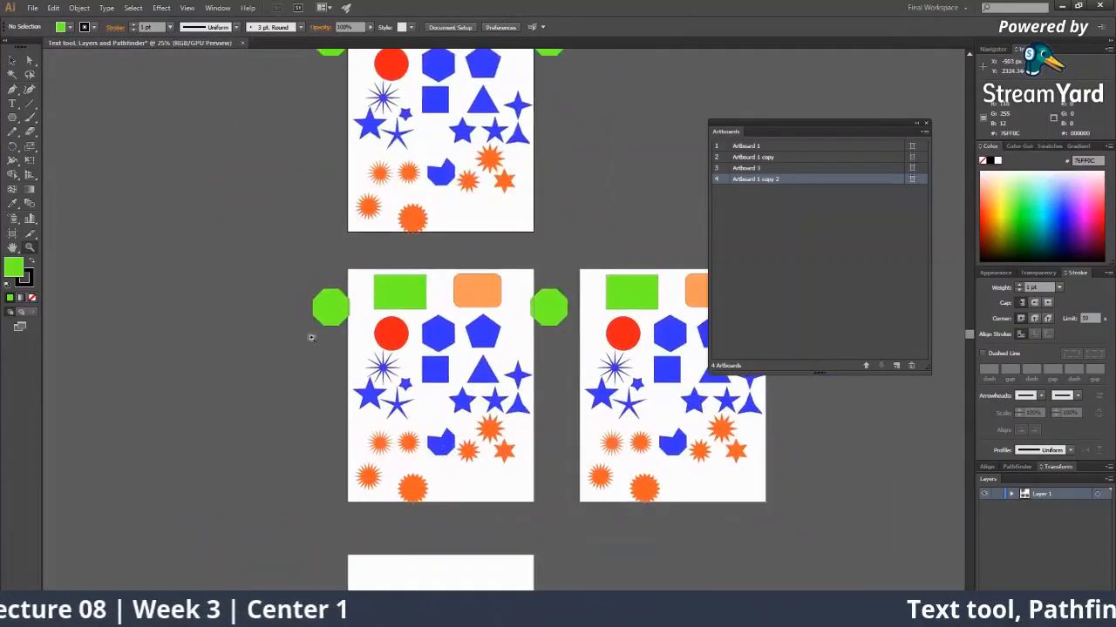
pyautogui.hotkey('ctrl', 'z')
pyautogui.hotkey('ctrl', 'z')
pyautogui.hotkey('ctrl', 'z')
pyautogui.hotkey('ctrl', 'z')
pyautogui.hotkey('ctrl', 'z')
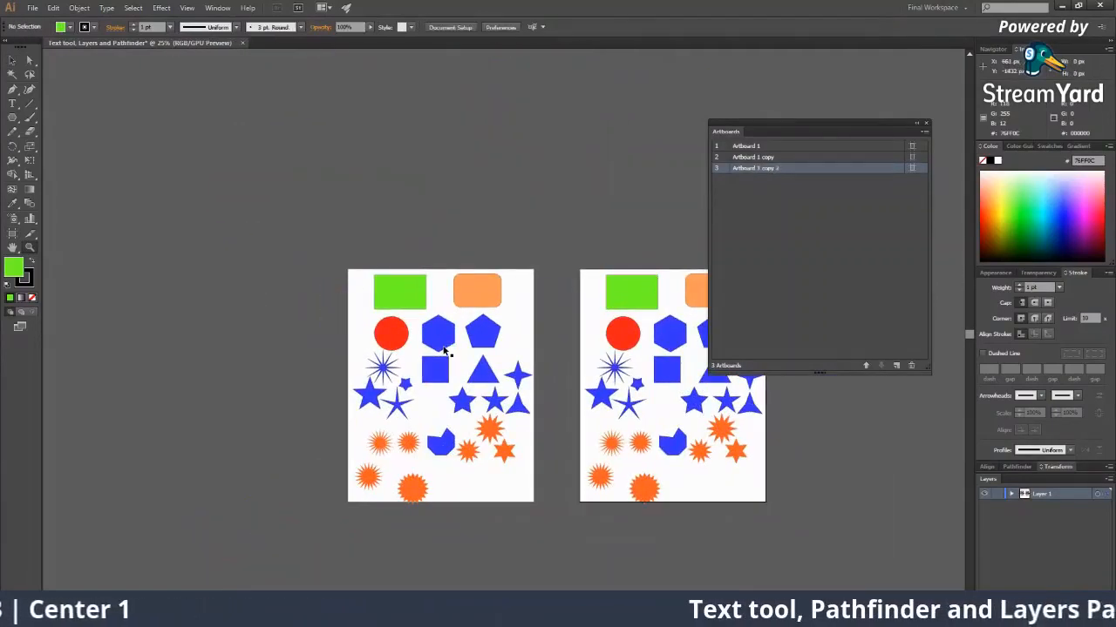
pyautogui.keyDown('alt'); pyautogui.click(600, 339); pyautogui.keyUp('alt')
pyautogui.click(443, 298)
pyautogui.click(451, 399)
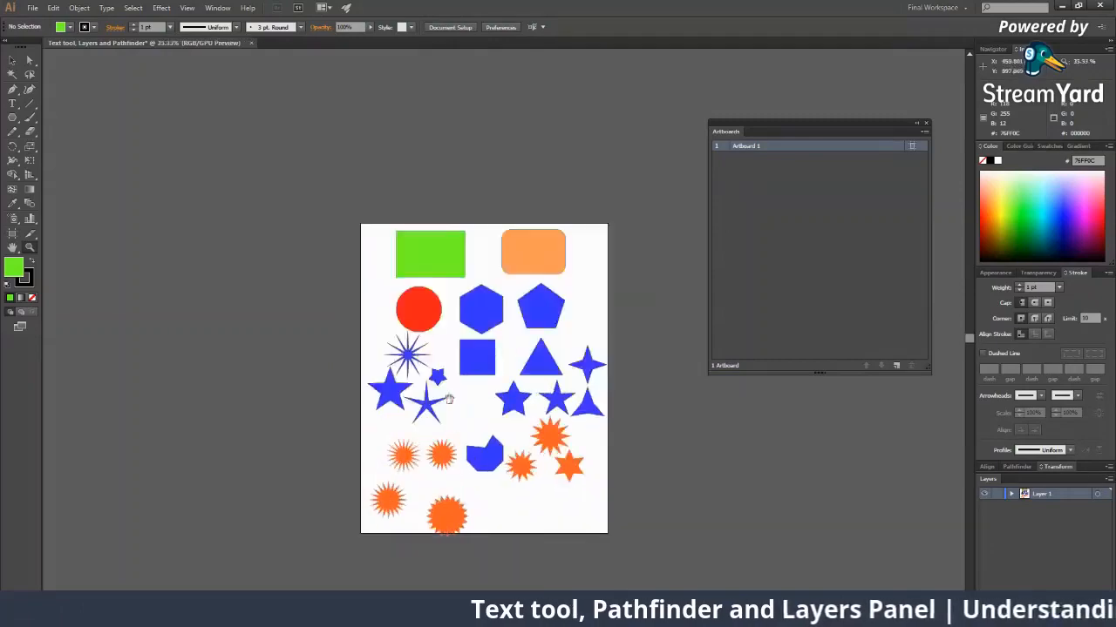
pyautogui.click(468, 418)
pyautogui.moveTo(470, 415); pyautogui.dragTo(376, 455)
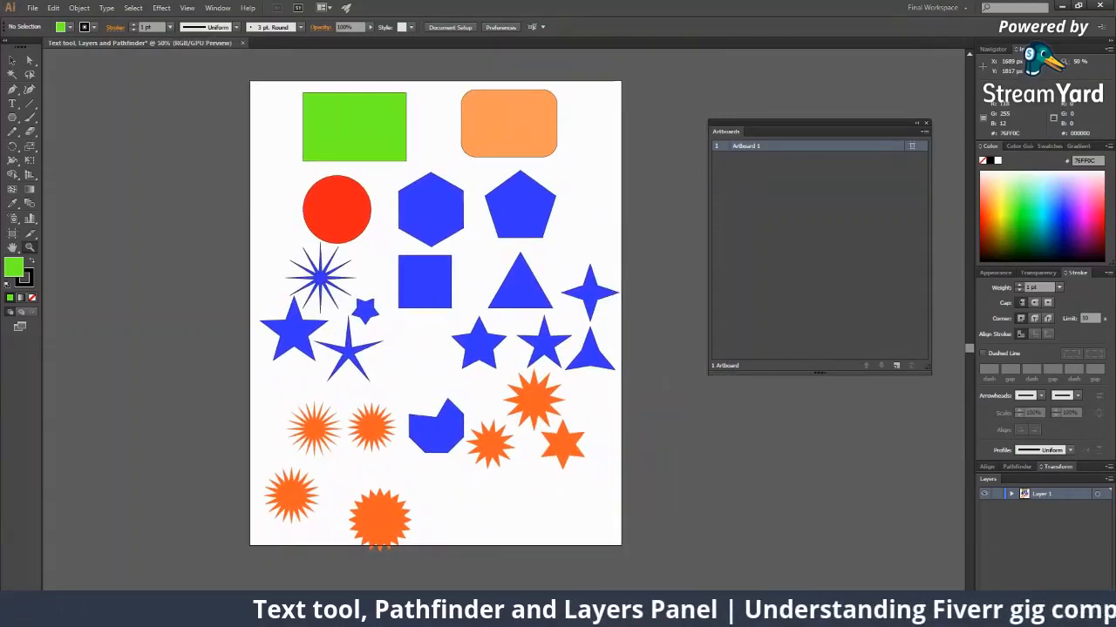
# Switch to StreamYard, go back through the viewer comments, reveal the collapsed one and return to the newest comments.
pyautogui.hotkey('alt', 'Tab')
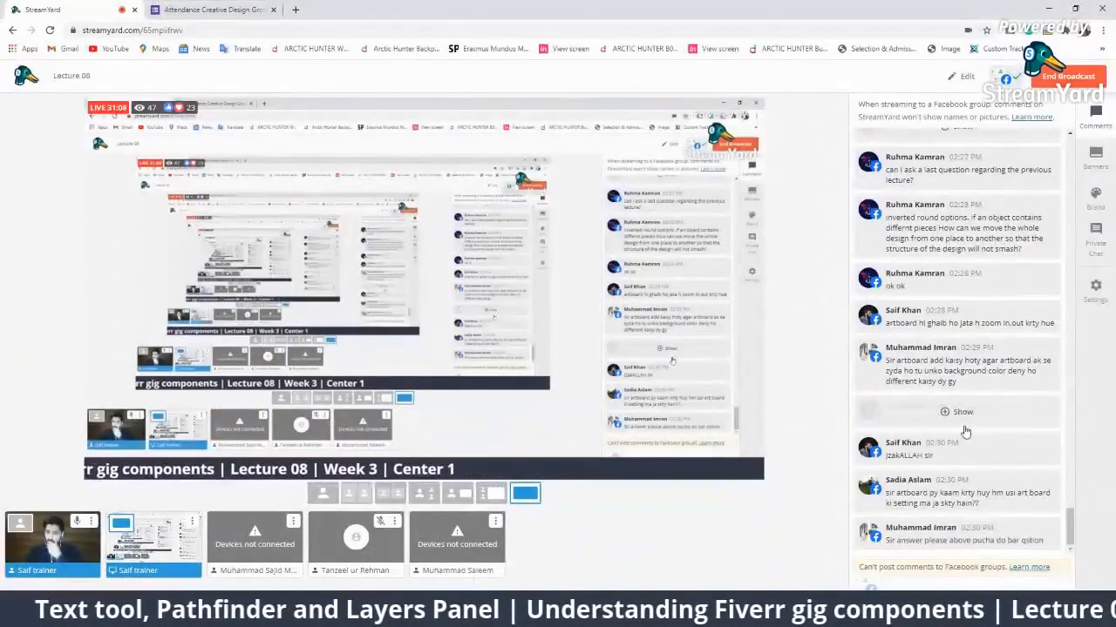
pyautogui.scroll(2, 969, 409)
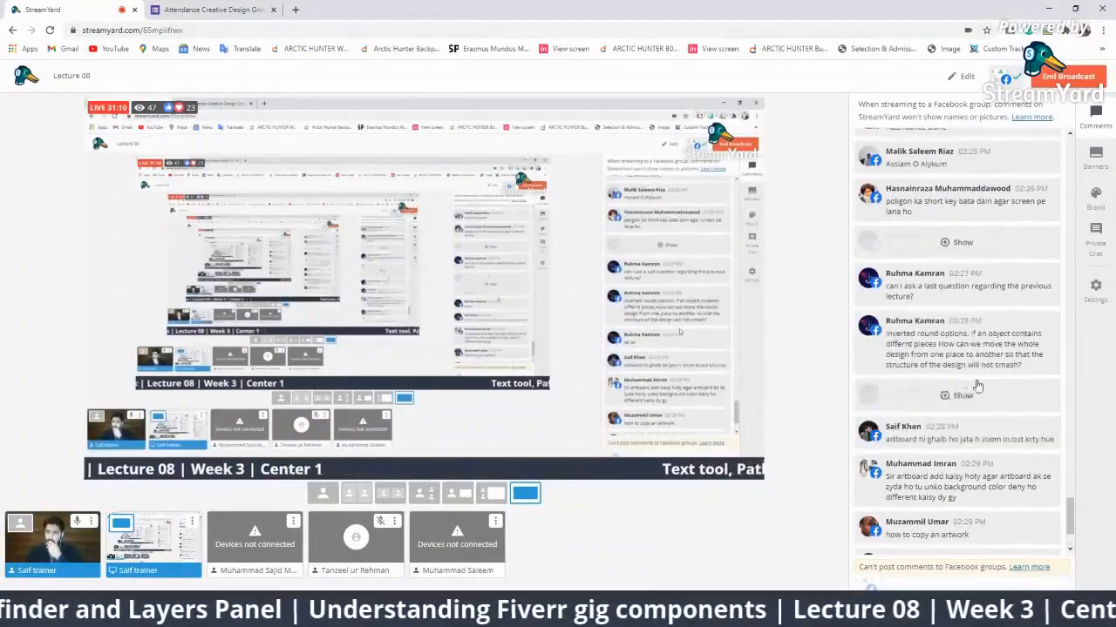
pyautogui.scroll(6, 977, 386)
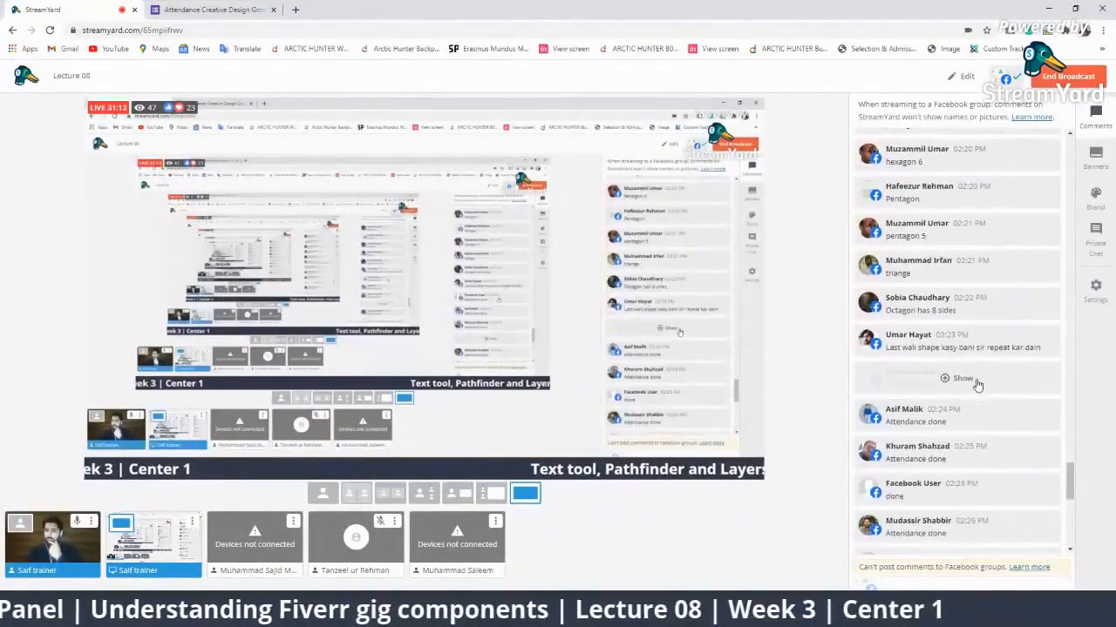
pyautogui.click(977, 383)
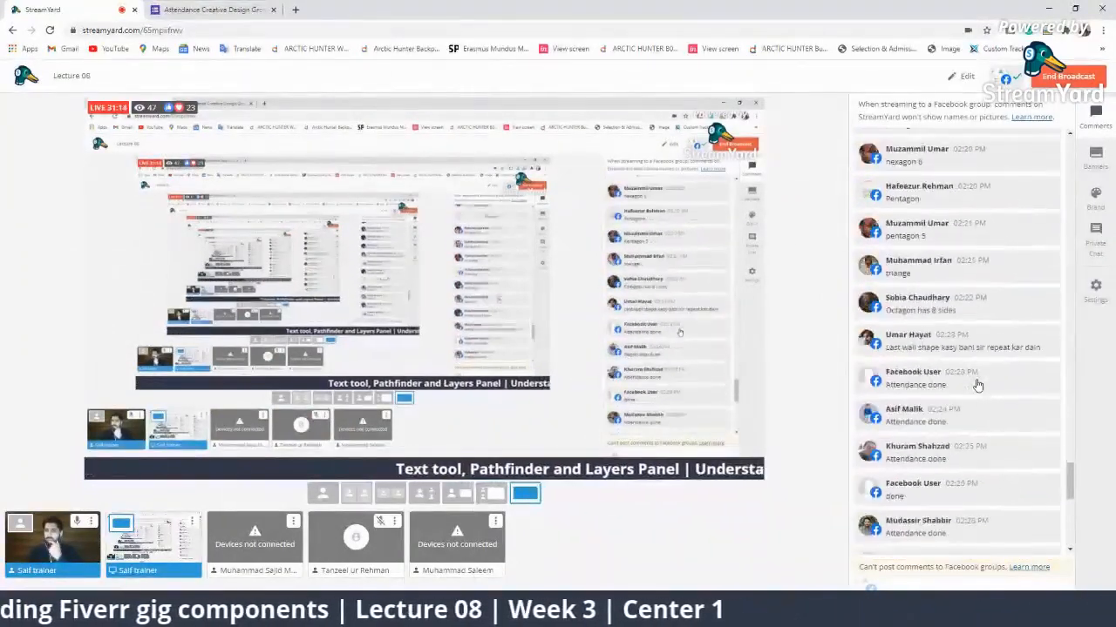
pyautogui.scroll(-10, 967, 387)
# Show the viewer's reminder and the question about adding artboards with different background colours on the broadcast in turn, hiding each again.
pyautogui.click(921, 543)
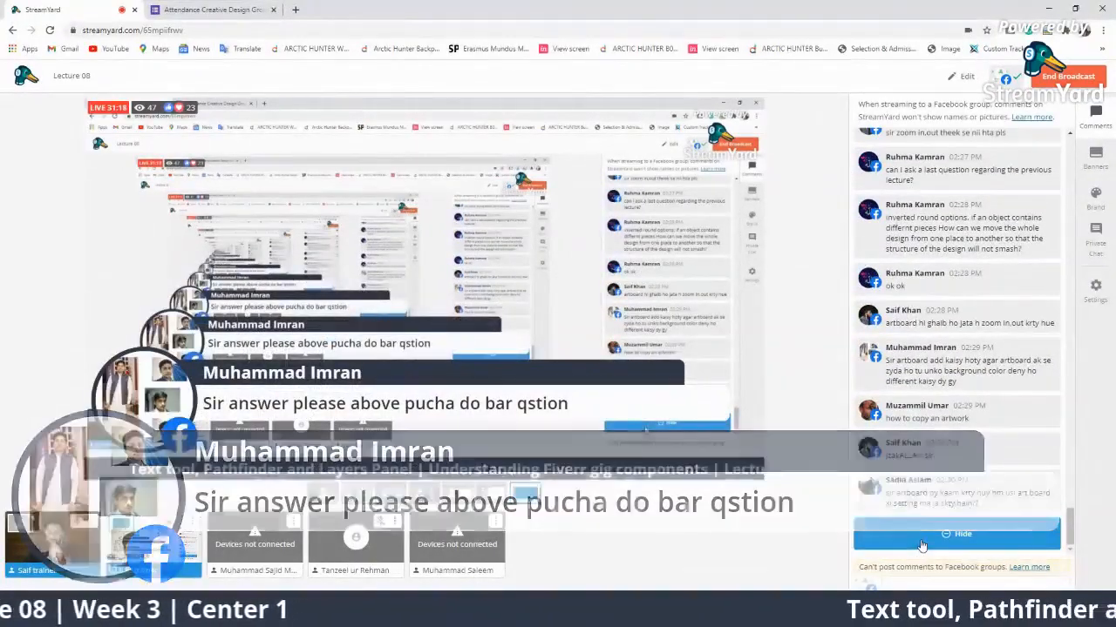
pyautogui.click(922, 545)
pyautogui.click(1046, 351)
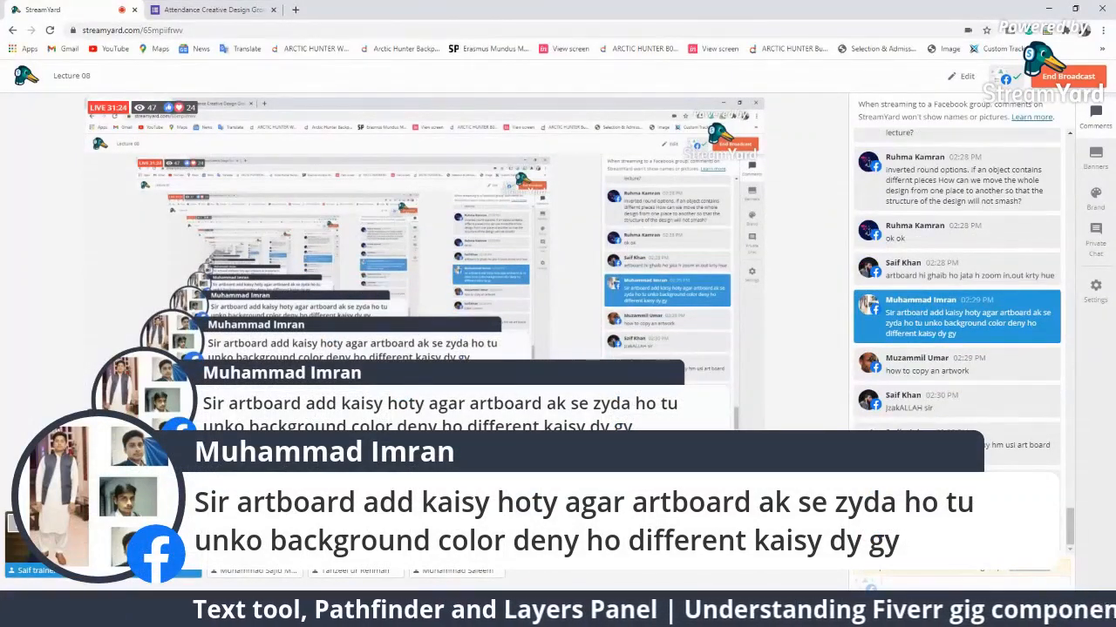
pyautogui.click(965, 318)
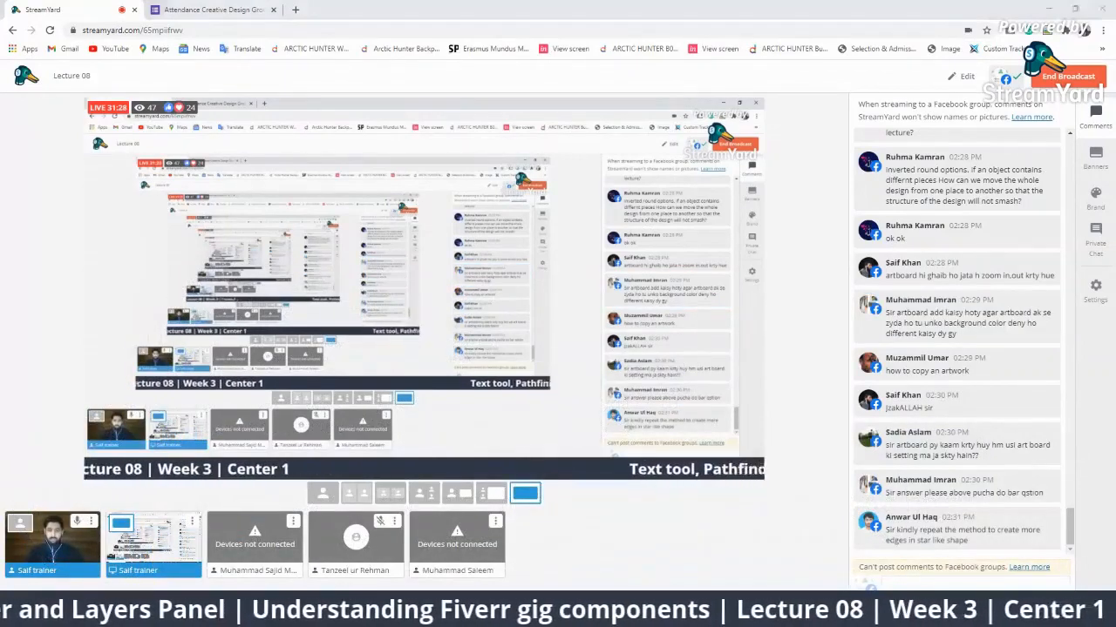
# Switch back to Illustrator and add a blank 1280 × 1603 px artboard beside Artboard 1's right edge, with their tops aligned.
pyautogui.hotkey('alt', 'Tab')
pyautogui.keyDown('alt'); pyautogui.click(398, 340); pyautogui.keyUp('alt')
pyautogui.moveTo(338, 325); pyautogui.dragTo(119, 296)
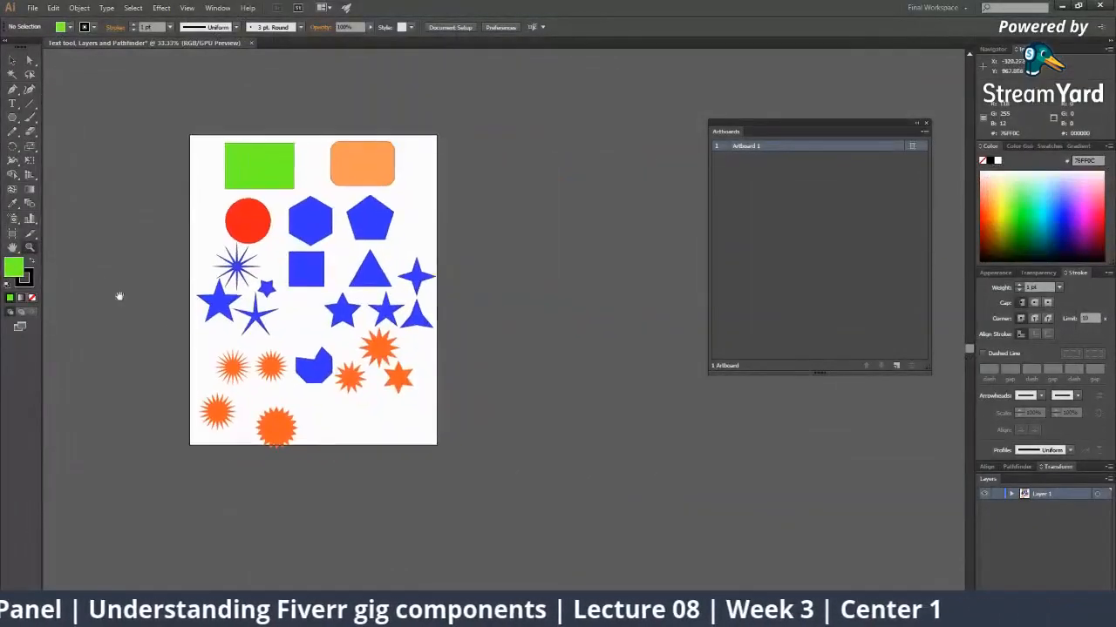
pyautogui.click(8, 234)
pyautogui.moveTo(507, 226); pyautogui.dragTo(439, 246)
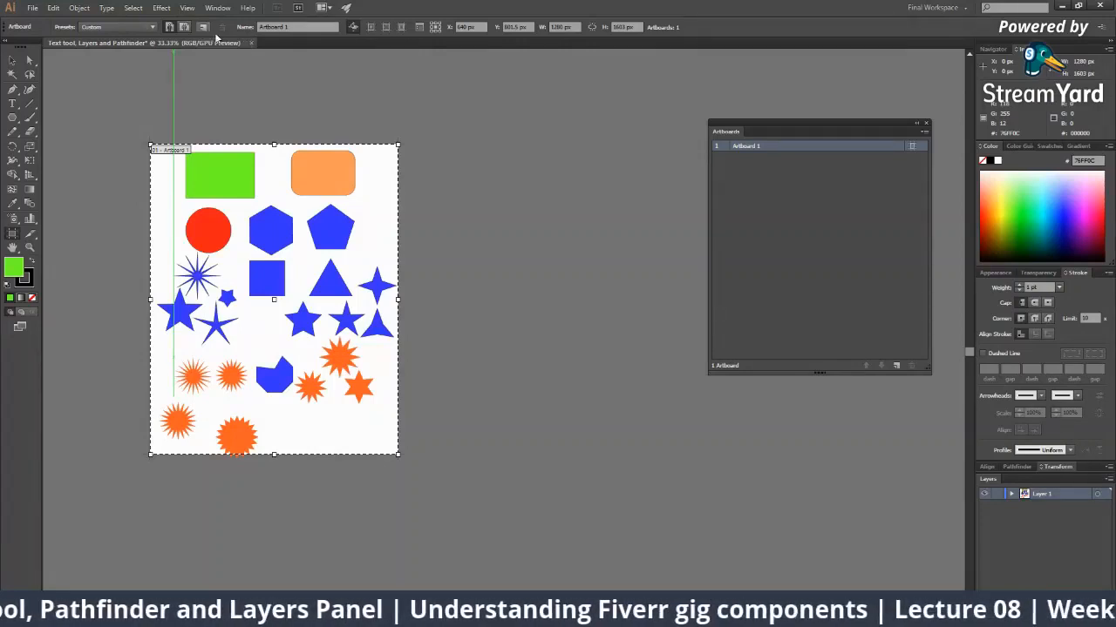
pyautogui.click(206, 28)
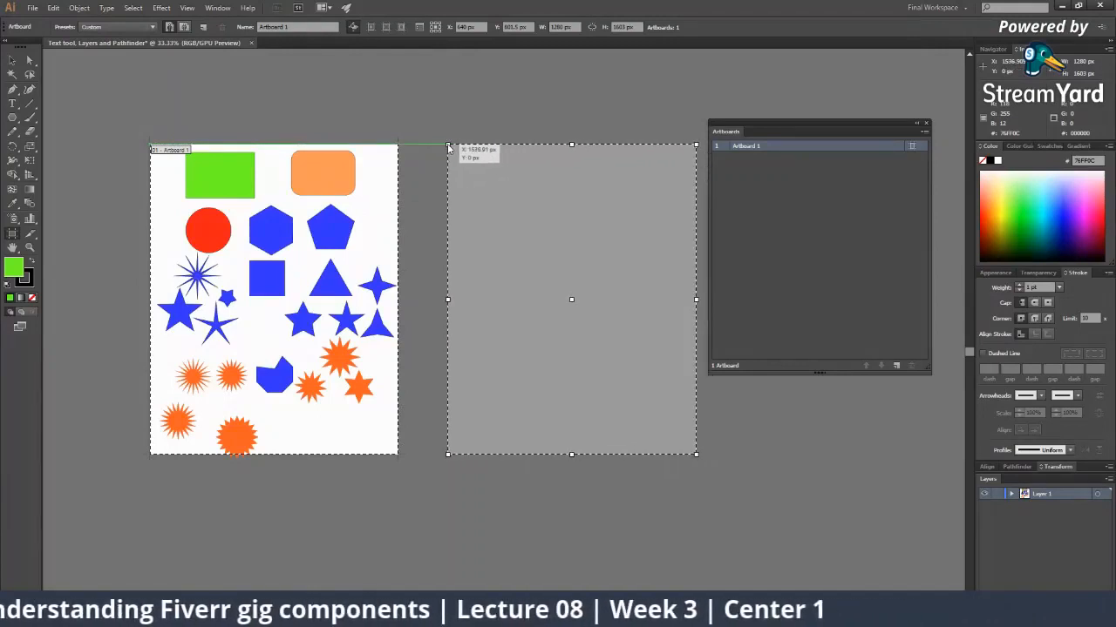
pyautogui.click(448, 147)
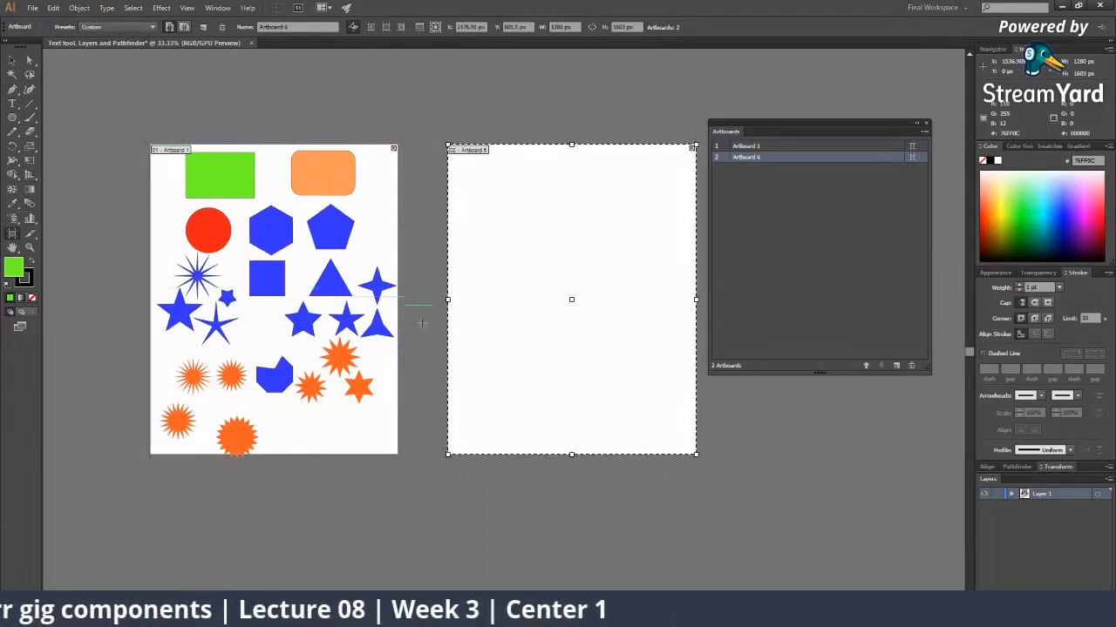
pyautogui.moveTo(366, 358); pyautogui.dragTo(344, 322)
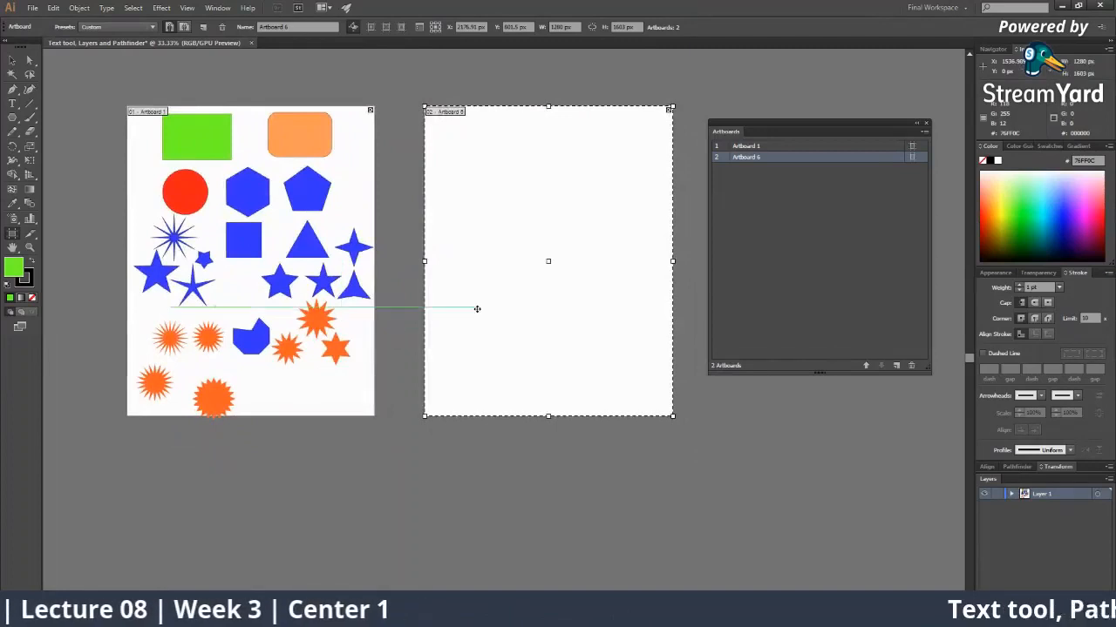
pyautogui.press('Escape')
# Duplicate Artboard 1 together with its artwork to a position directly below the original.
pyautogui.hotkey('ctrl', '-')
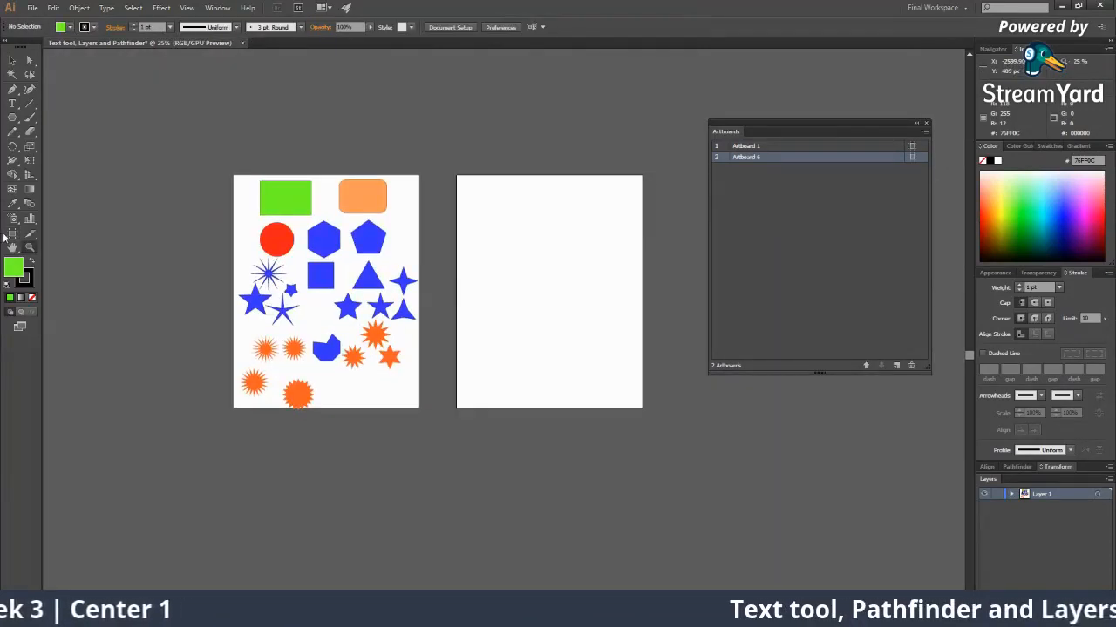
pyautogui.click(11, 235)
pyautogui.moveTo(349, 334); pyautogui.dragTo(364, 225)
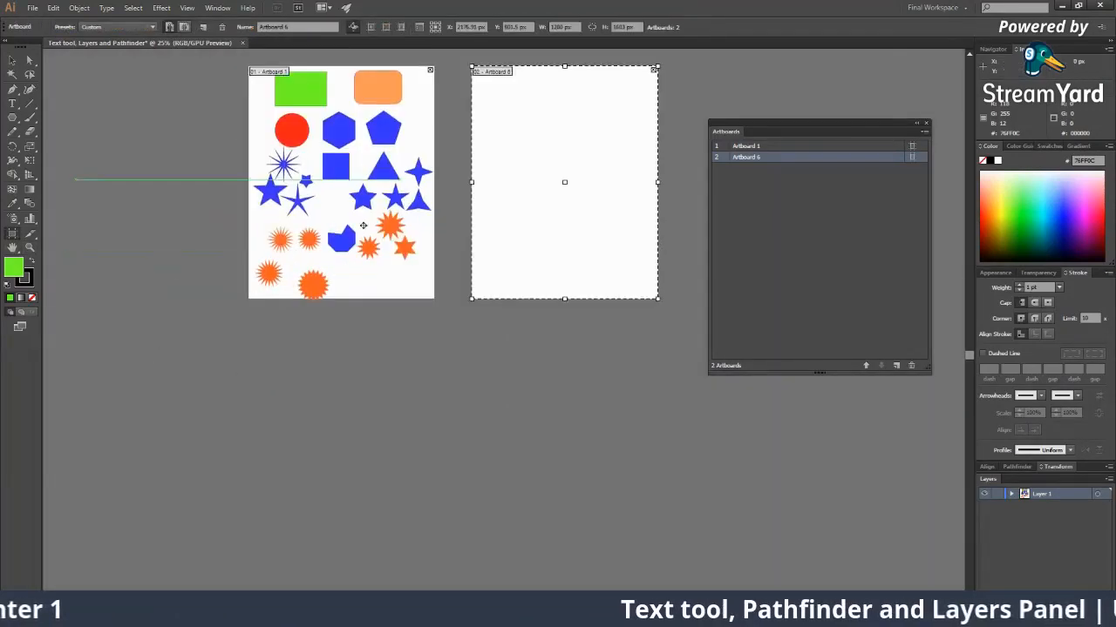
pyautogui.click(420, 120)
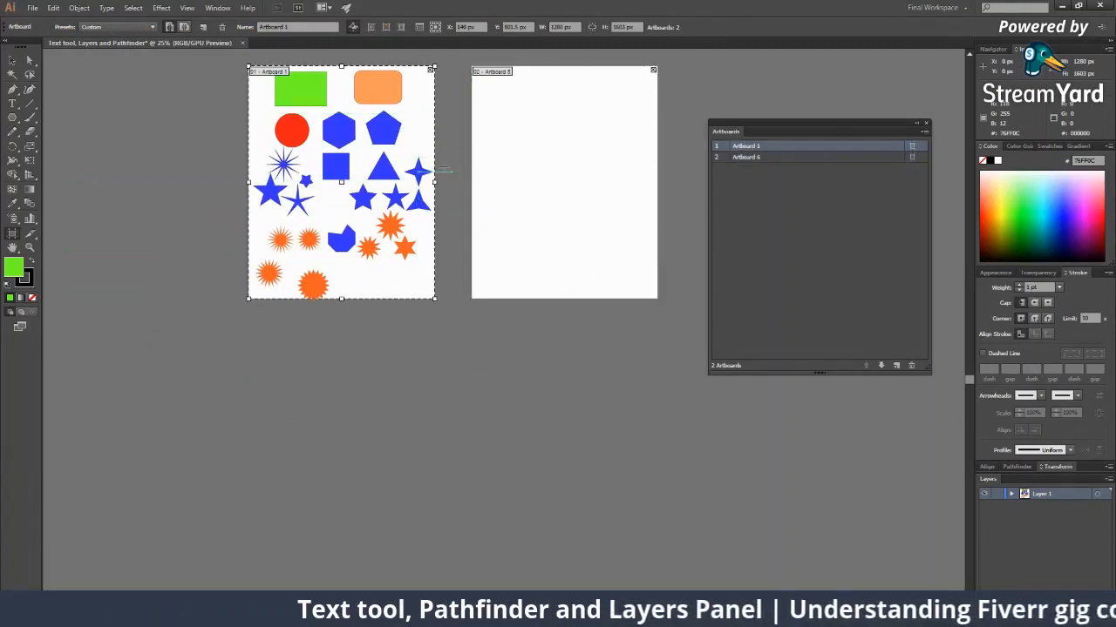
pyautogui.moveTo(418, 129); pyautogui.dragTo(394, 386)
# Delete all the copied shapes from the duplicated artboard so that it is blank.
pyautogui.press('v')
pyautogui.moveTo(235, 309); pyautogui.dragTo(444, 550)
pyautogui.press('Delete')
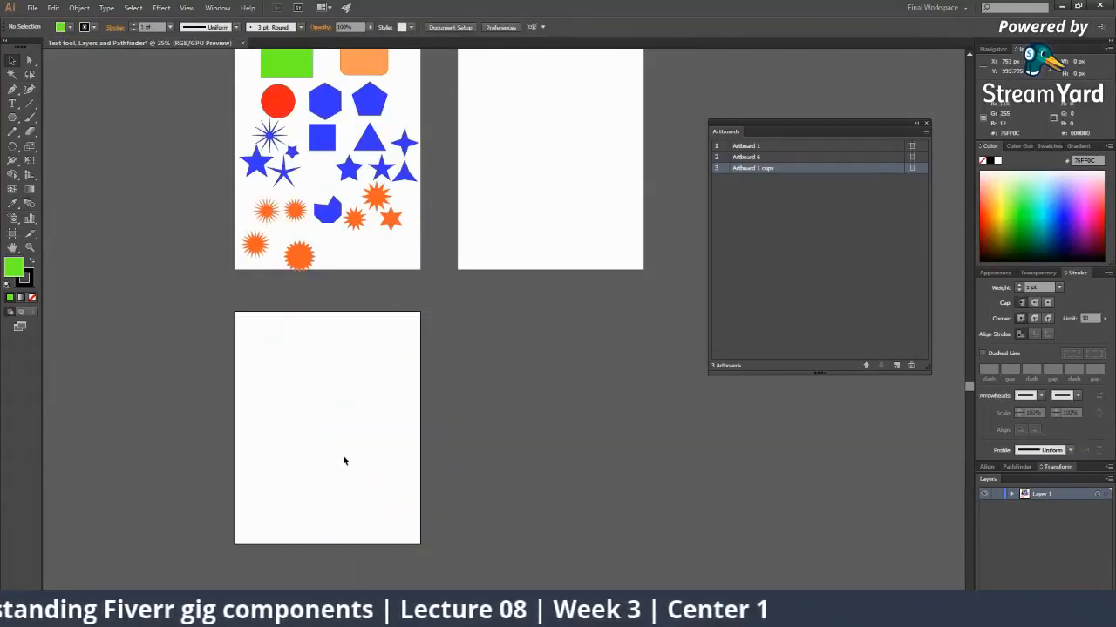
# Draw a 1280 × 1603 px rectangle with yellow fill #FFF320 and no stroke, exactly covering the blank artboard beside Artboard 1.
pyautogui.scroll(3, 343, 460)
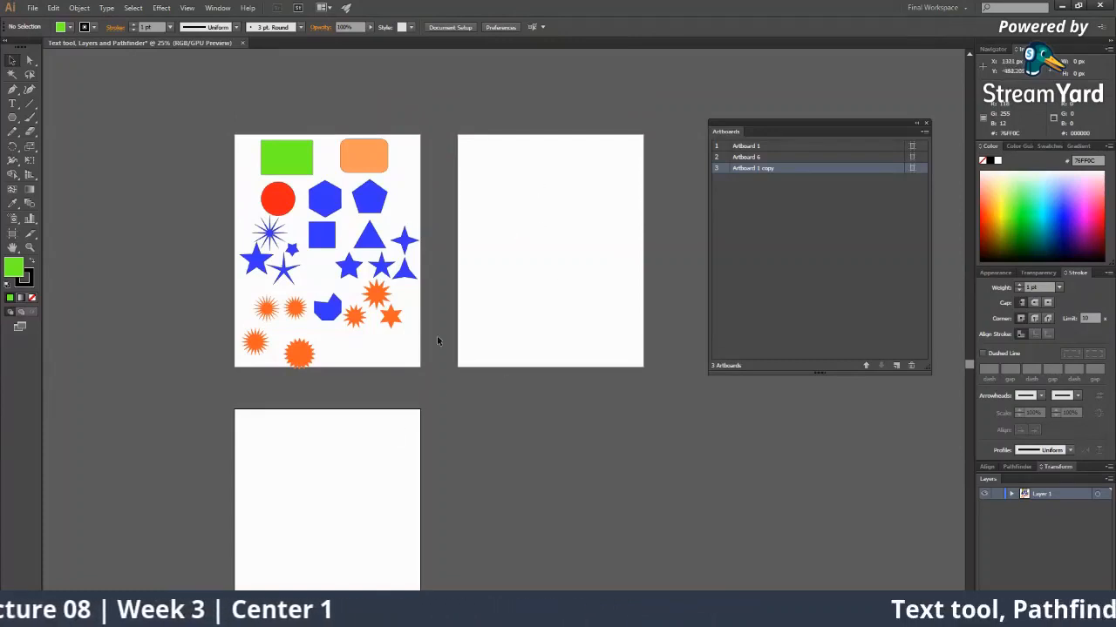
pyautogui.hscroll(2, 461, 341)
pyautogui.scroll(1, 427, 349)
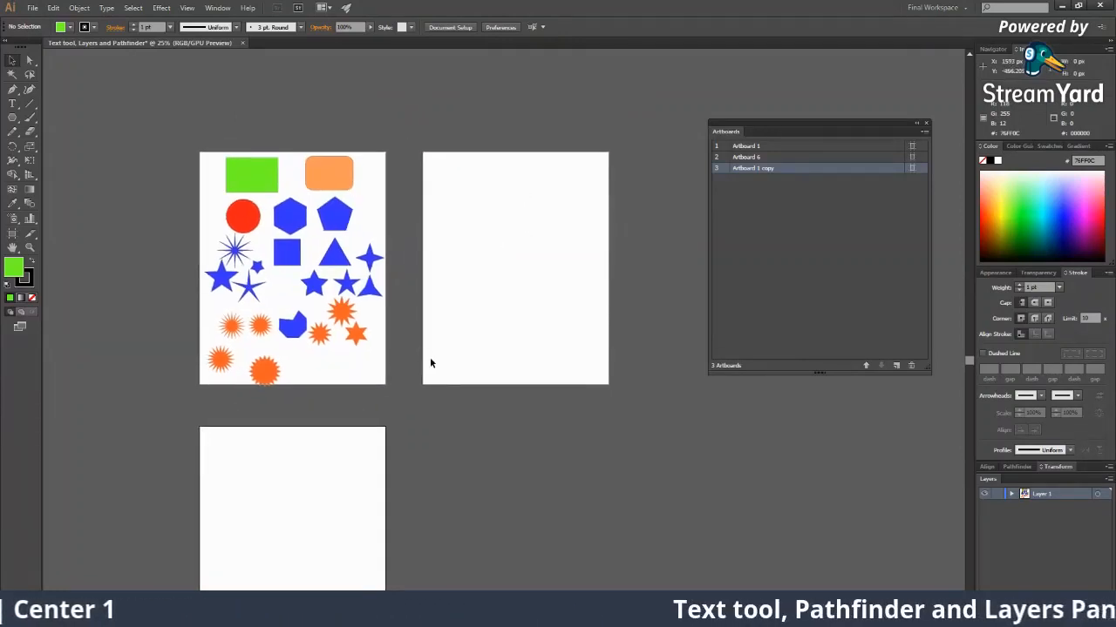
pyautogui.hscroll(3, 465, 287)
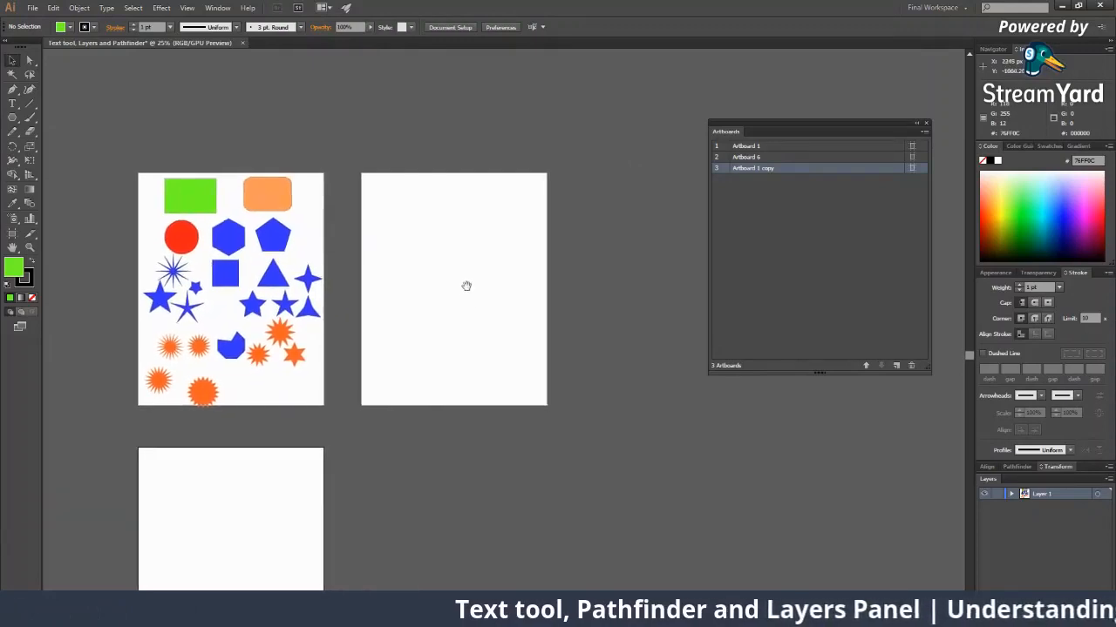
pyautogui.scroll(-2, 433, 219)
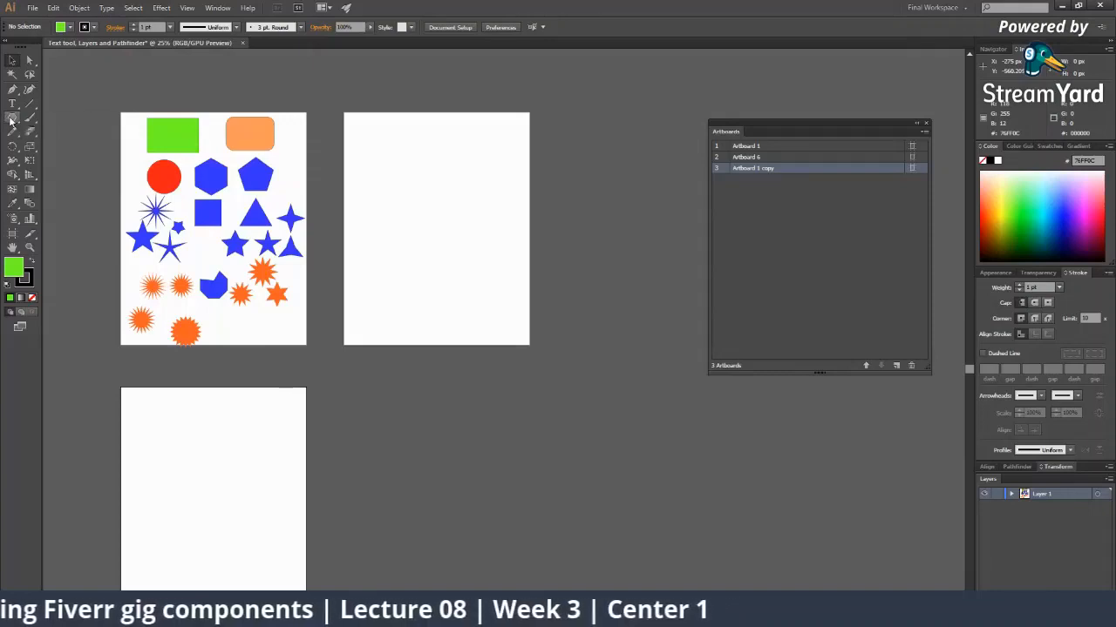
pyautogui.moveTo(12, 121); pyautogui.dragTo(35, 121)
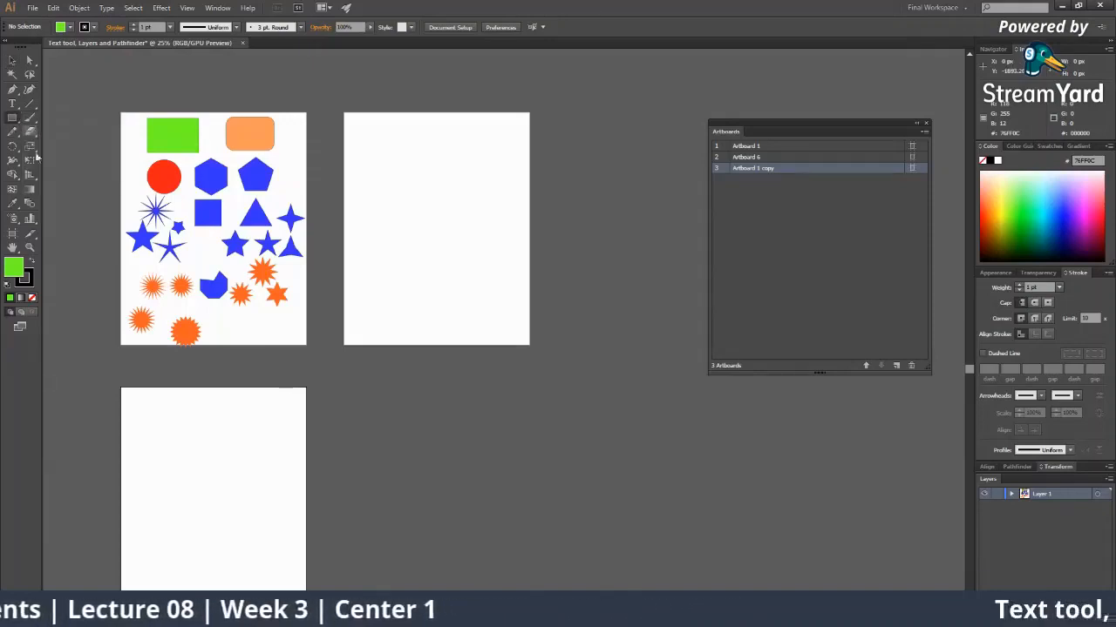
pyautogui.click(33, 297)
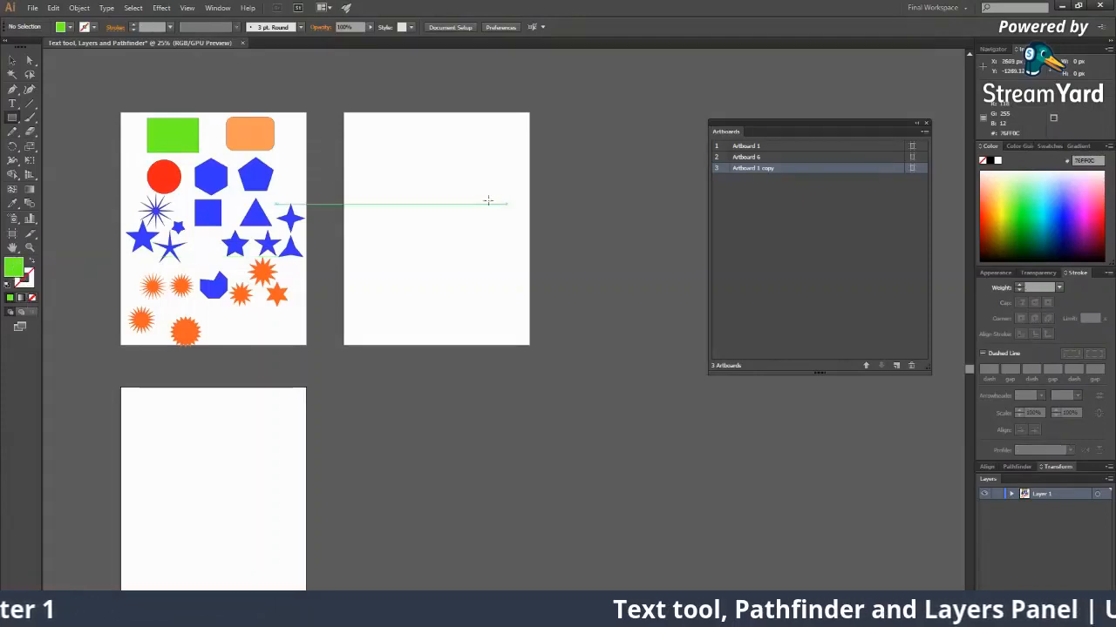
pyautogui.click(988, 193)
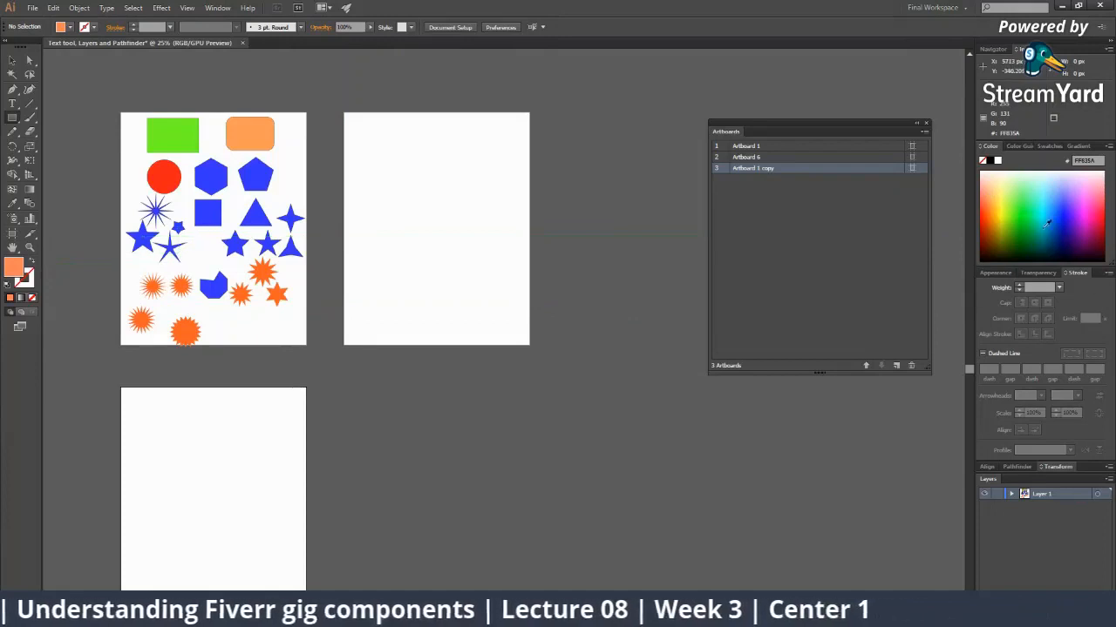
pyautogui.click(1004, 203)
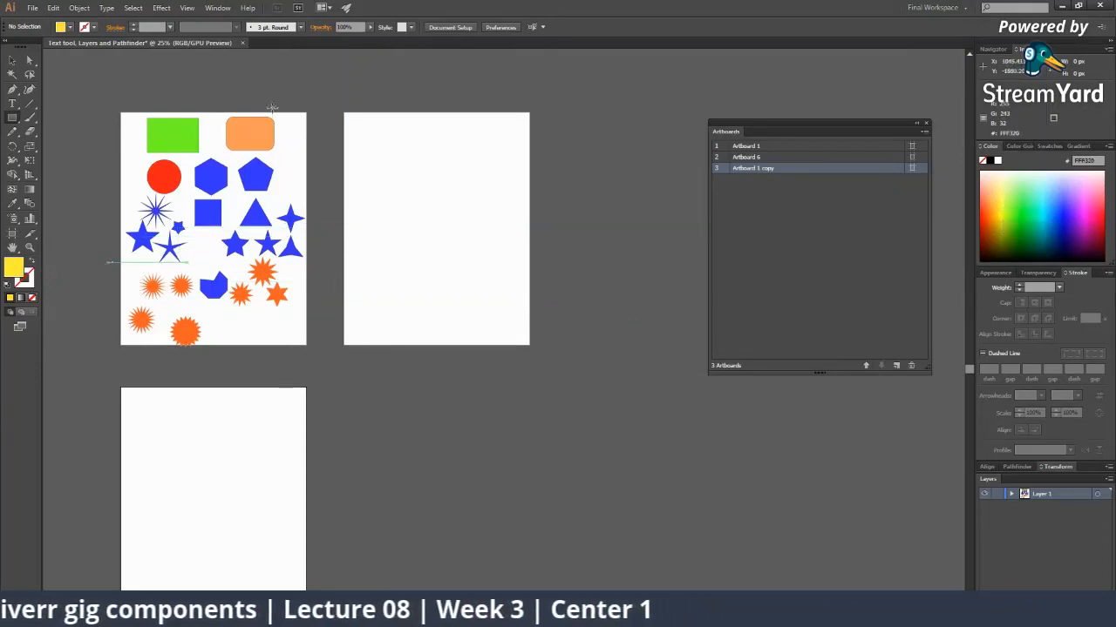
pyautogui.moveTo(344, 112); pyautogui.dragTo(528, 345)
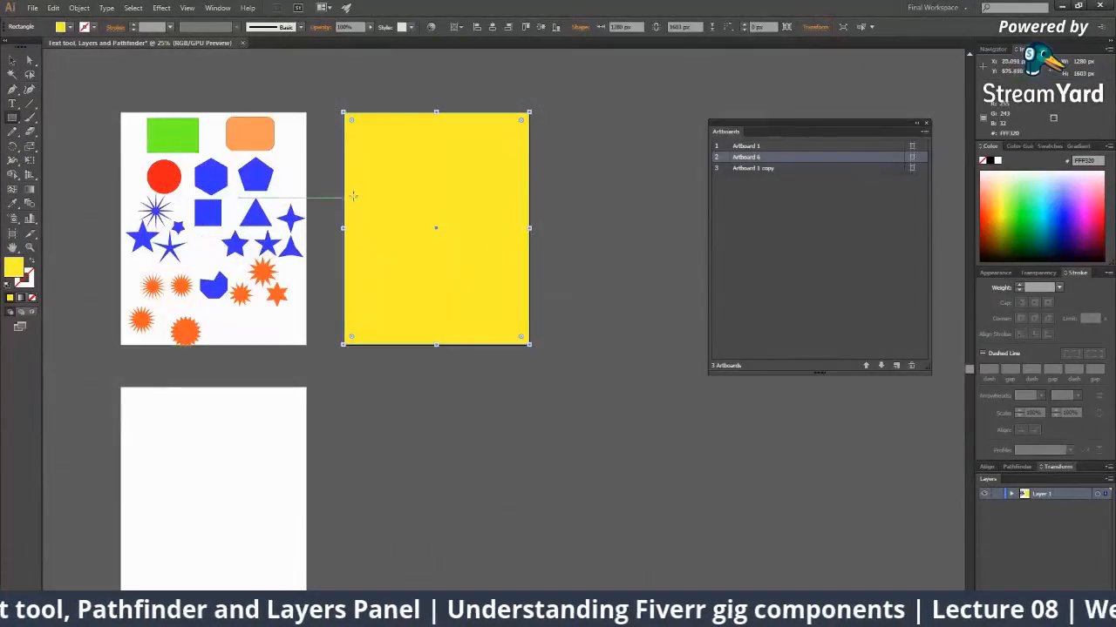
# Examine the yellow background rectangle up close and as a whole, checking how it covers its artboard.
pyautogui.press('z')
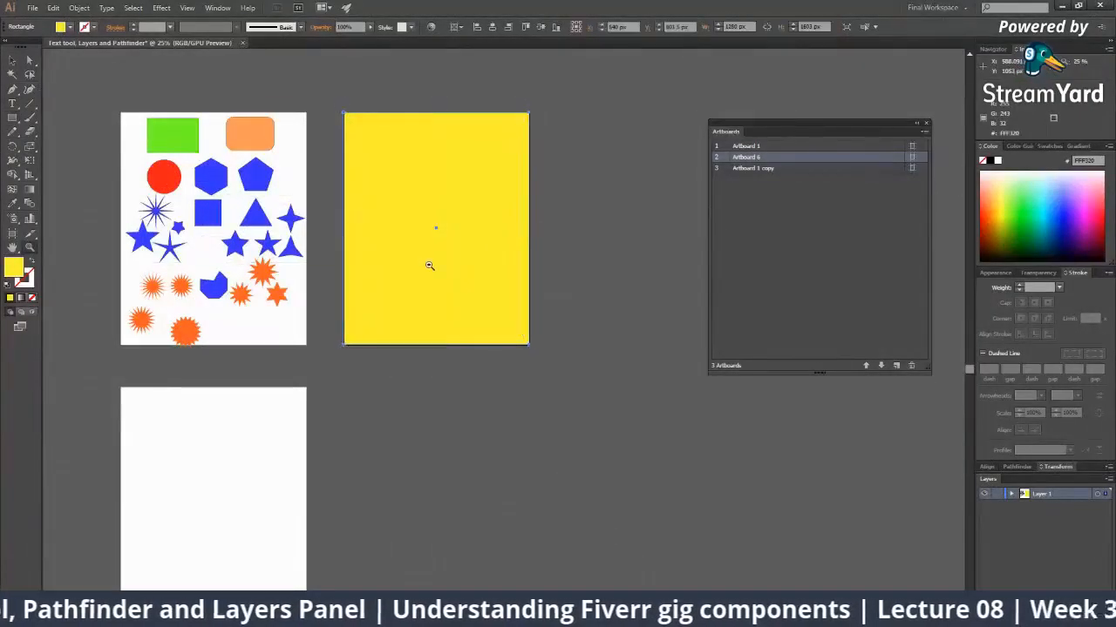
pyautogui.click(428, 264)
pyautogui.click(428, 264)
pyautogui.press('v')
pyautogui.click(436, 332)
pyautogui.moveTo(436, 330); pyautogui.dragTo(256, 224)
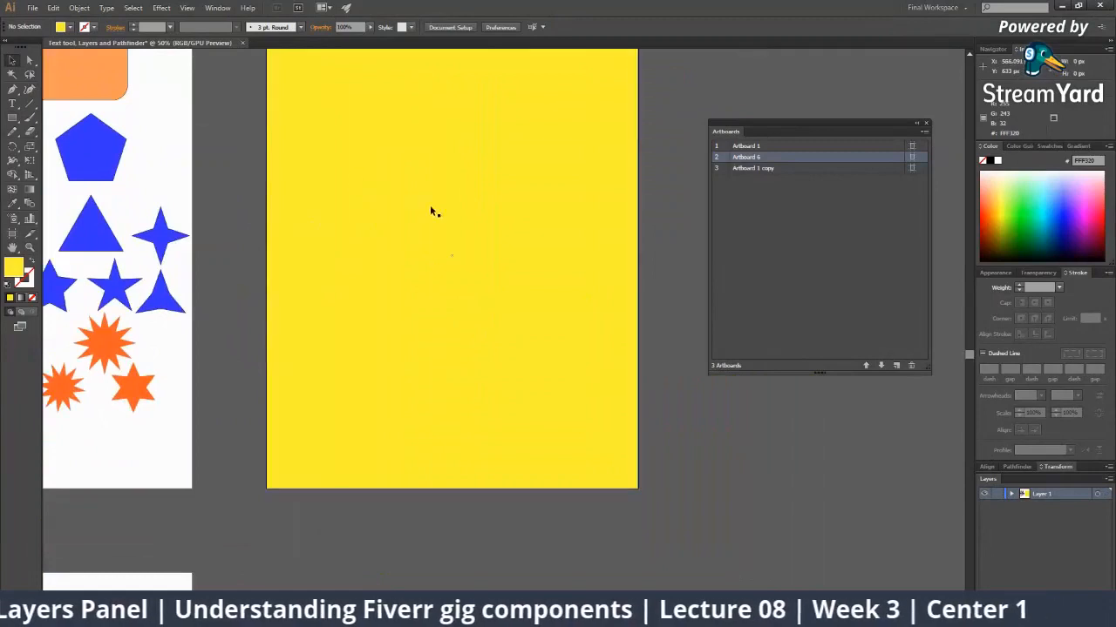
pyautogui.press('z')
pyautogui.keyDown('alt'); pyautogui.click(471, 259); pyautogui.keyUp('alt')
pyautogui.moveTo(502, 328); pyautogui.dragTo(410, 255)
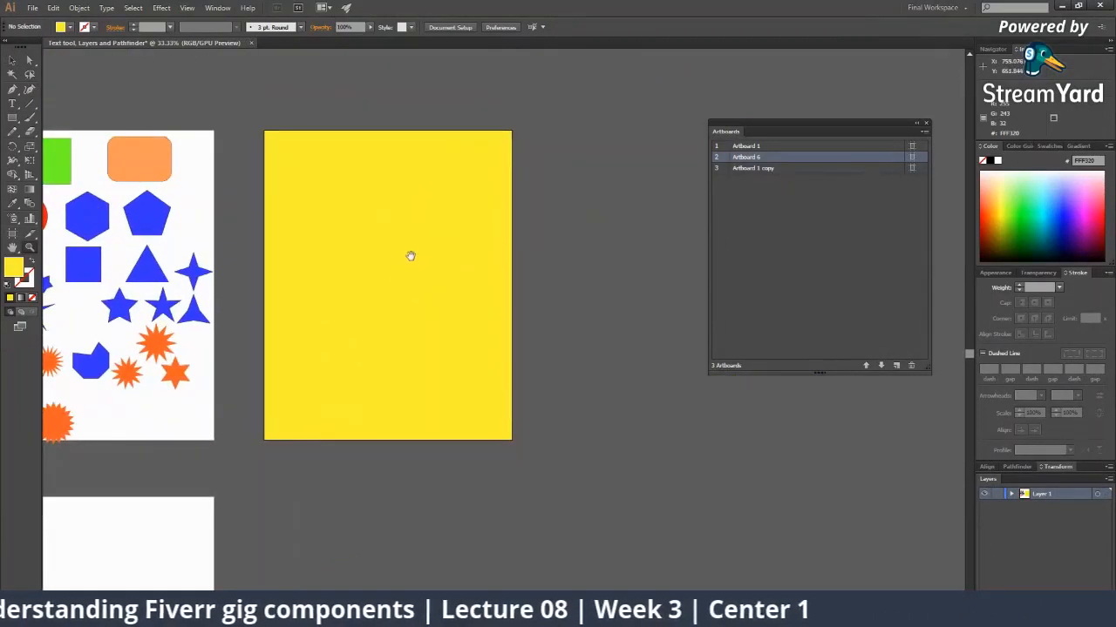
pyautogui.press('v')
pyautogui.click(342, 200)
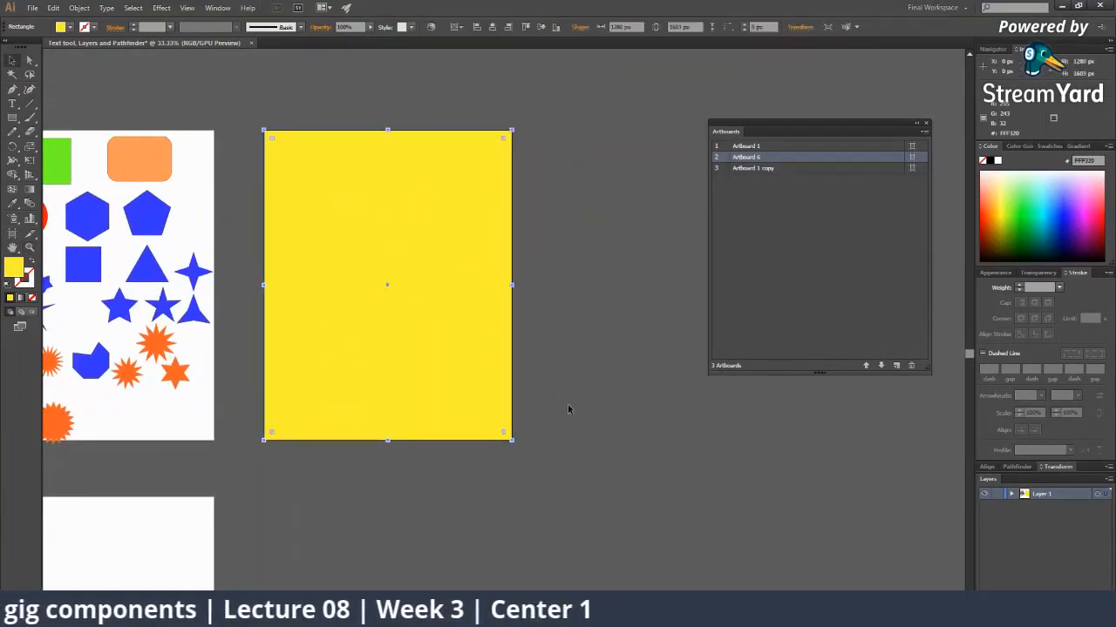
# Cover the blank artboard below Artboard 1 with a 1280 × 1603 px rectangle filled red #C80005 and without stroke.
pyautogui.moveTo(279, 451); pyautogui.dragTo(525, 243)
pyautogui.press('z')
pyautogui.keyDown('alt'); pyautogui.click(413, 351); pyautogui.keyUp('alt')
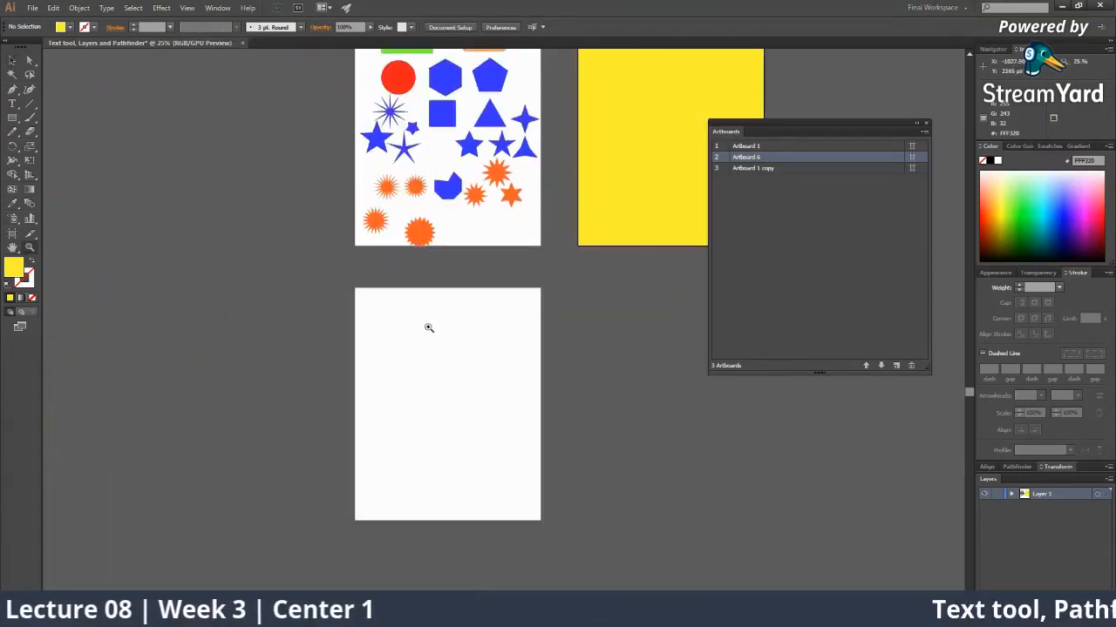
pyautogui.click(428, 341)
pyautogui.moveTo(445, 372); pyautogui.dragTo(300, 268)
pyautogui.click(28, 119)
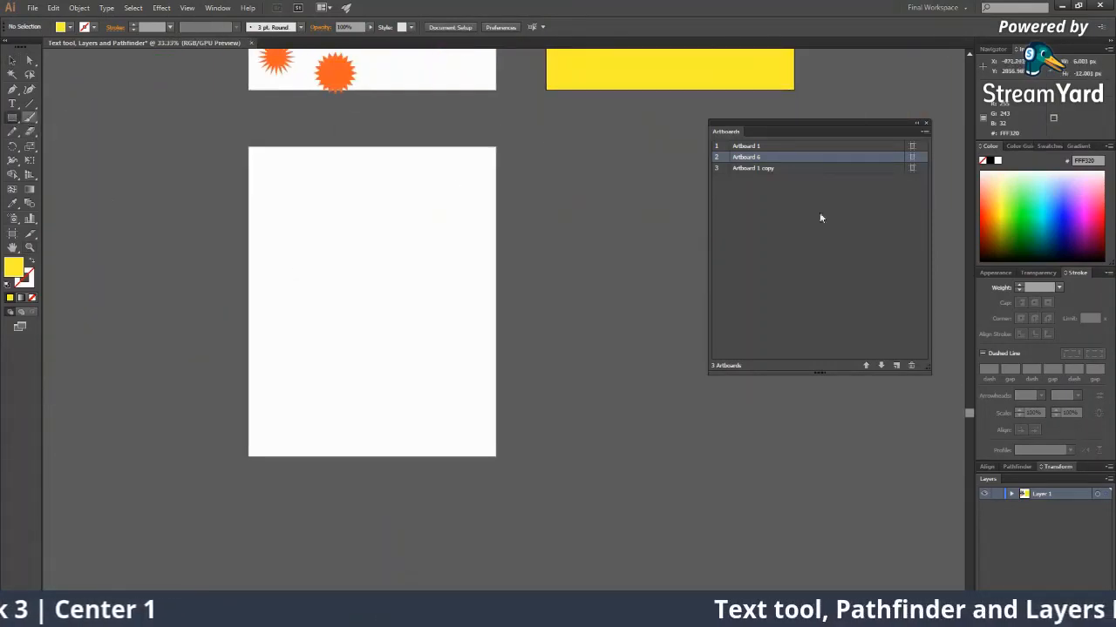
pyautogui.click(1105, 221)
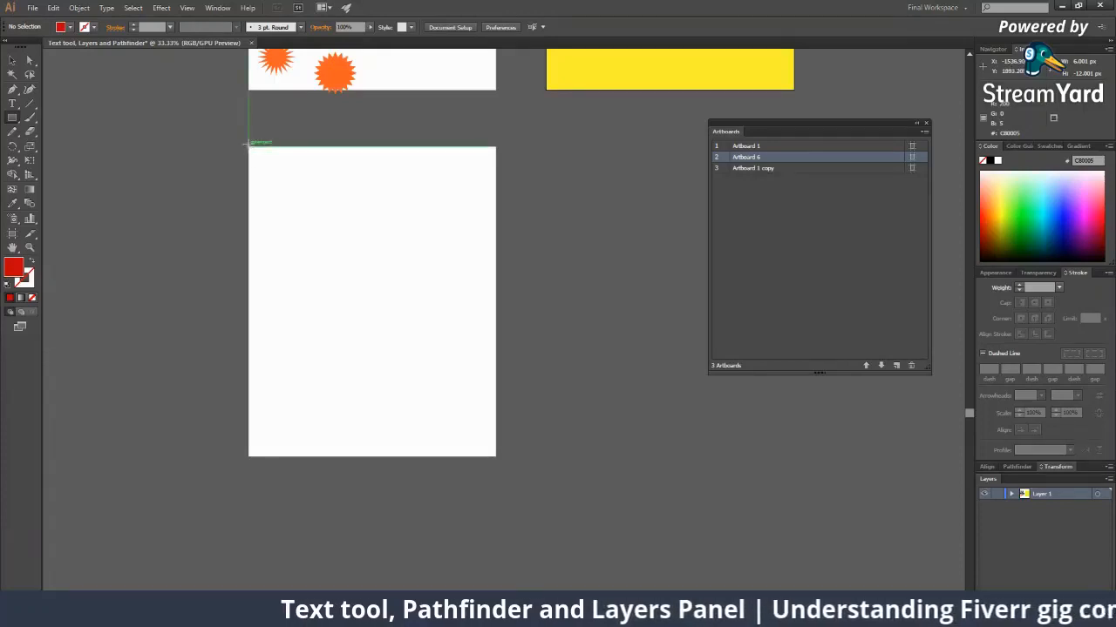
pyautogui.moveTo(249, 147); pyautogui.dragTo(495, 457)
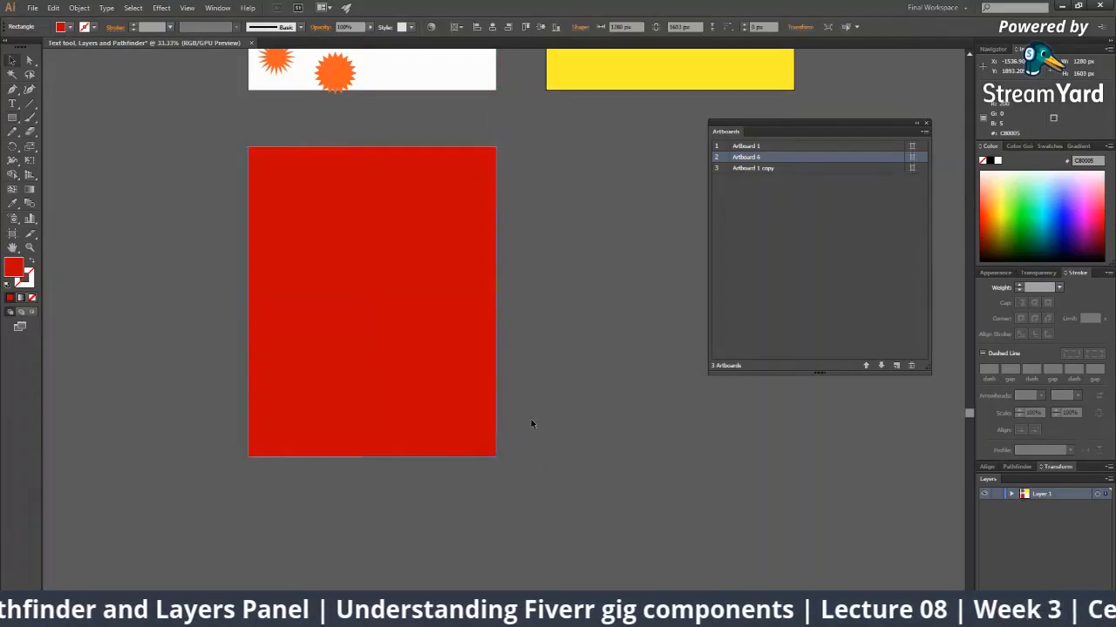
# Draw a circle with yellow fill #FEFF3D and no stroke, centred on the red artboard.
pyautogui.click(531, 423)
pyautogui.press('z')
pyautogui.keyDown('alt'); pyautogui.click(398, 283); pyautogui.keyUp('alt')
pyautogui.keyDown('alt'); pyautogui.click(398, 350); pyautogui.keyUp('alt')
pyautogui.click(533, 322)
pyautogui.press('v')
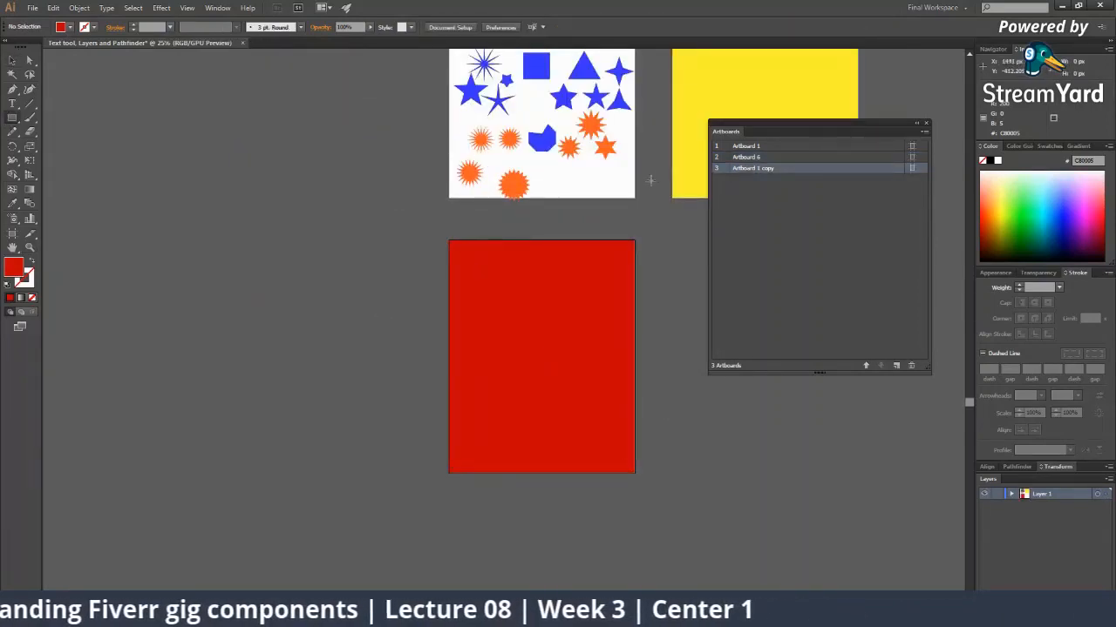
pyautogui.moveTo(13, 118); pyautogui.dragTo(62, 149)
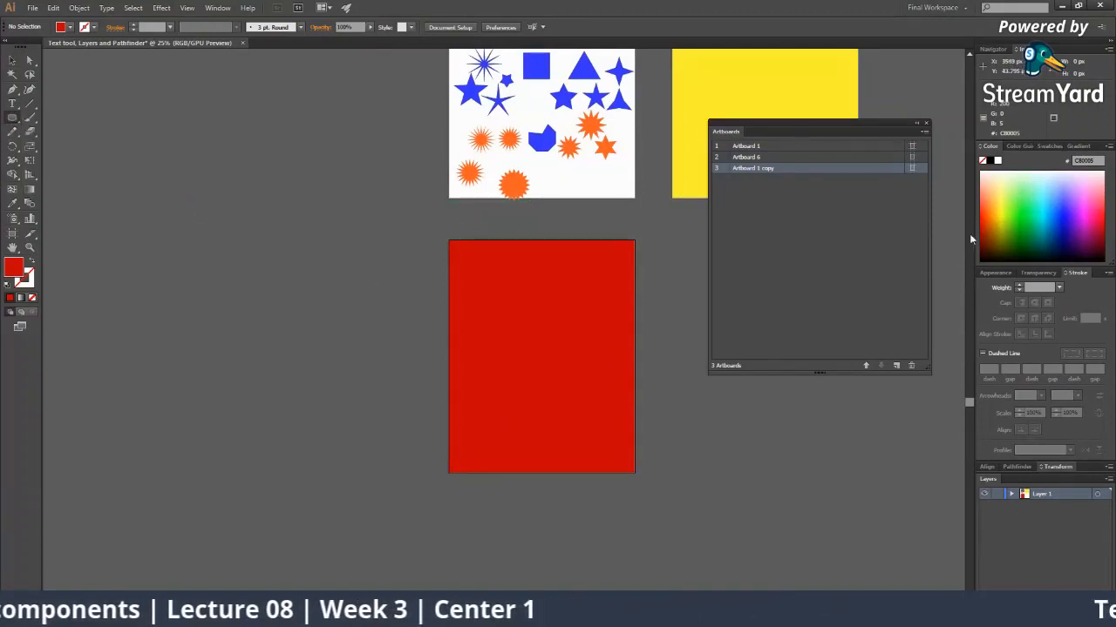
pyautogui.click(1003, 200)
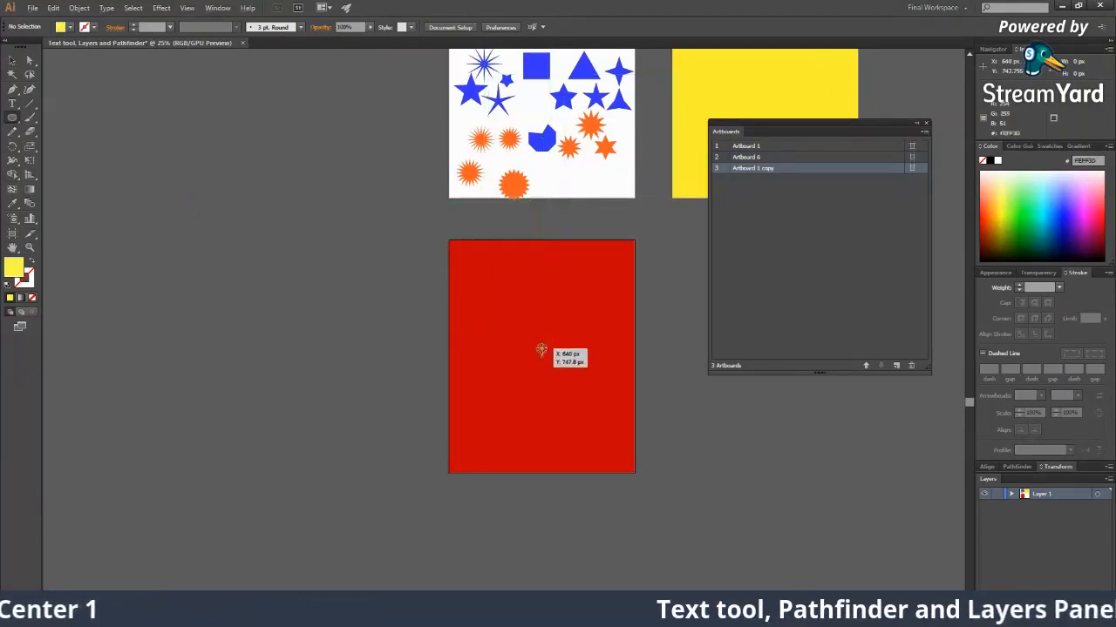
pyautogui.moveTo(541, 355); pyautogui.dragTo(597, 412)
pyautogui.click(671, 437)
# Preview the red artboard with its yellow circle in Save for Web, fit it fully in view and close without saving.
pyautogui.press('z')
pyautogui.click(516, 317)
pyautogui.press('v')
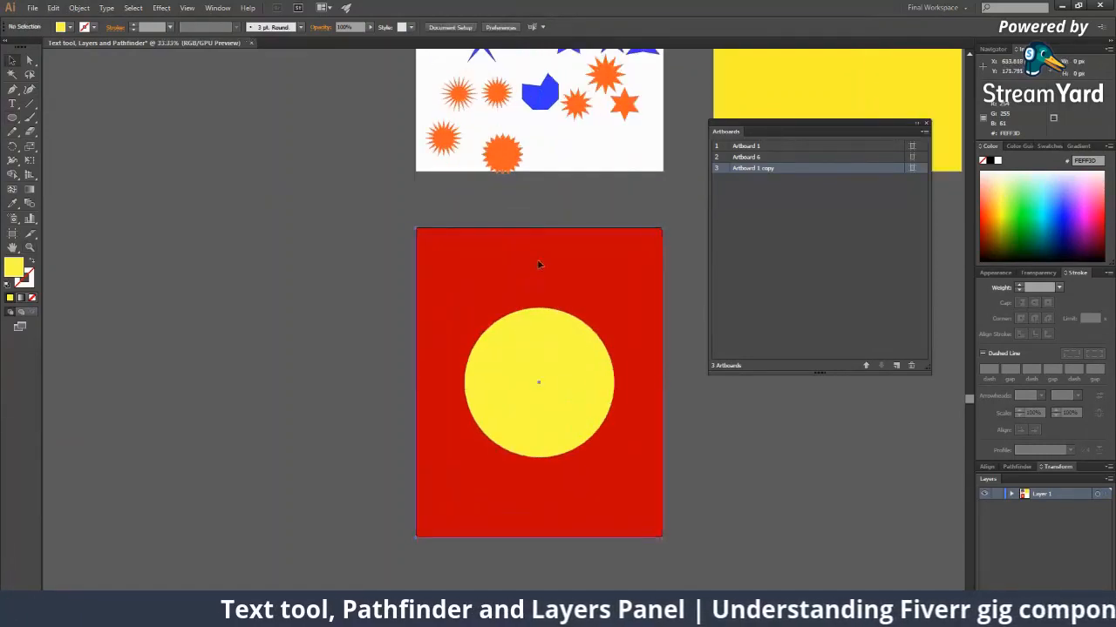
pyautogui.click(539, 261)
pyautogui.hotkey('ctrl', 'alt', 'shift', 's')
pyautogui.press('z')
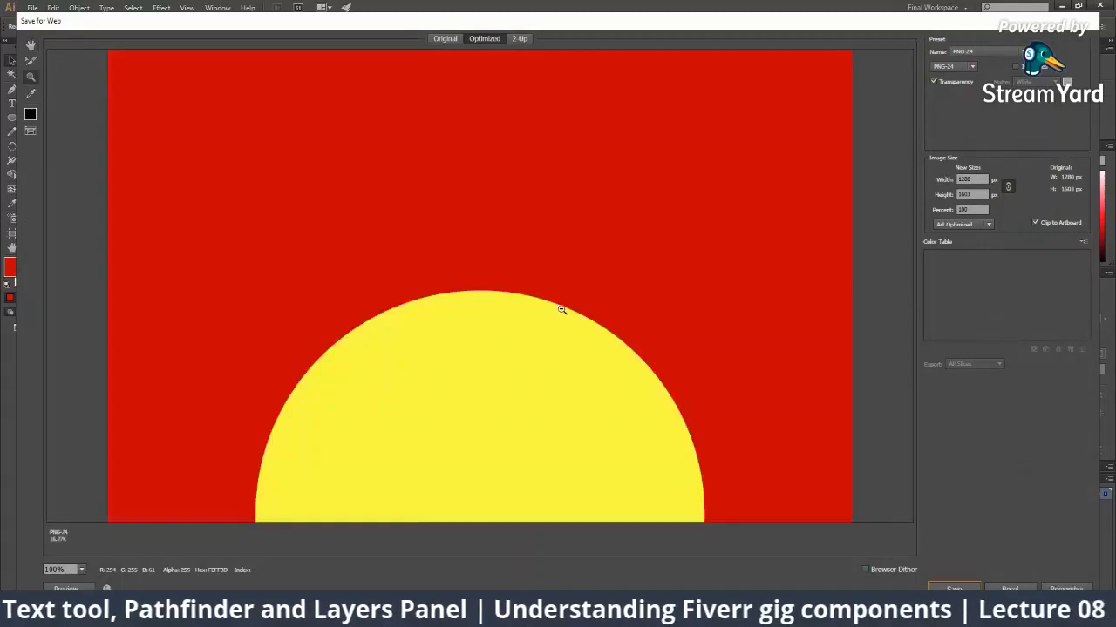
pyautogui.keyDown('alt'); pyautogui.click(562, 310); pyautogui.keyUp('alt')
pyautogui.keyDown('alt'); pyautogui.click(560, 310); pyautogui.keyUp('alt')
pyautogui.keyDown('alt'); pyautogui.click(560, 309); pyautogui.keyUp('alt')
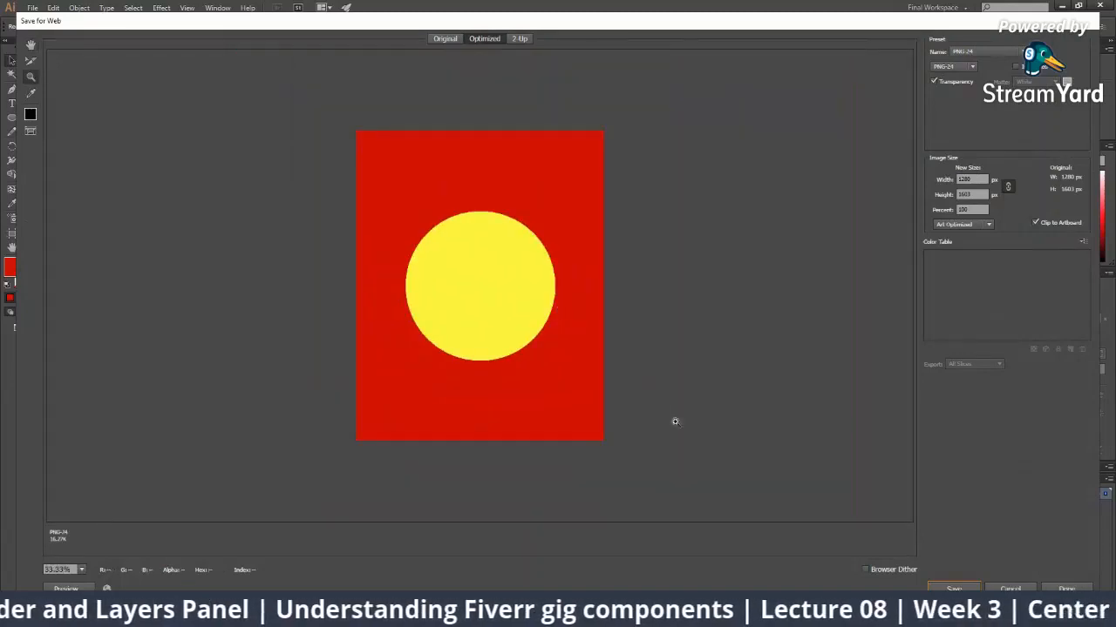
pyautogui.press('Escape')
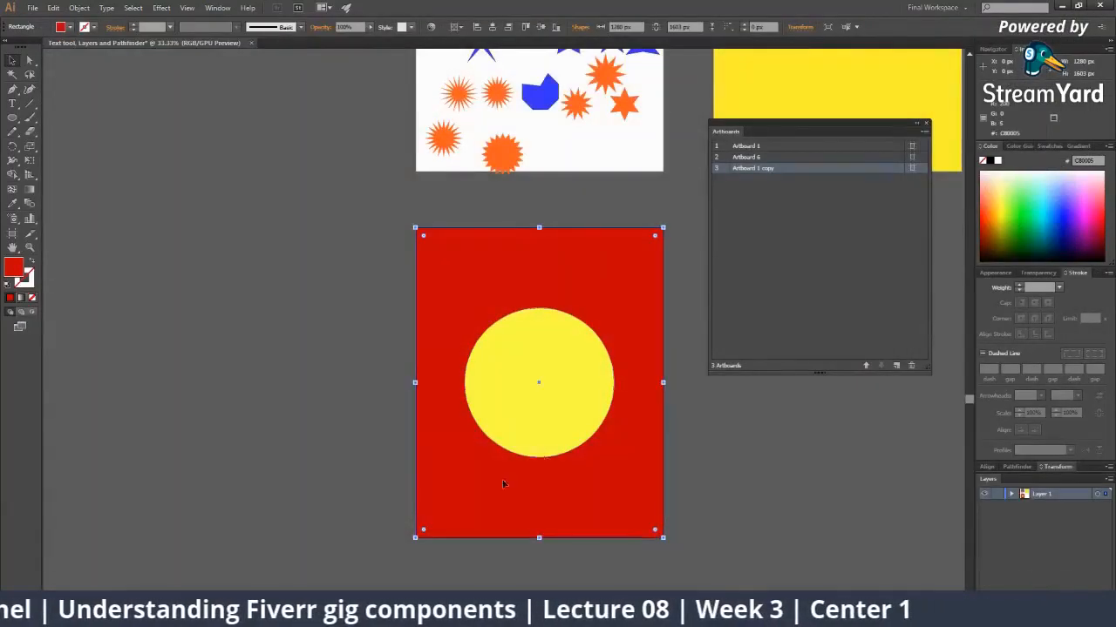
# Switch to StreamYard and show the viewer questions about colouring without a shape and copying a whole artboard in turn, hiding them again.
pyautogui.hotkey('alt', 'Tab')
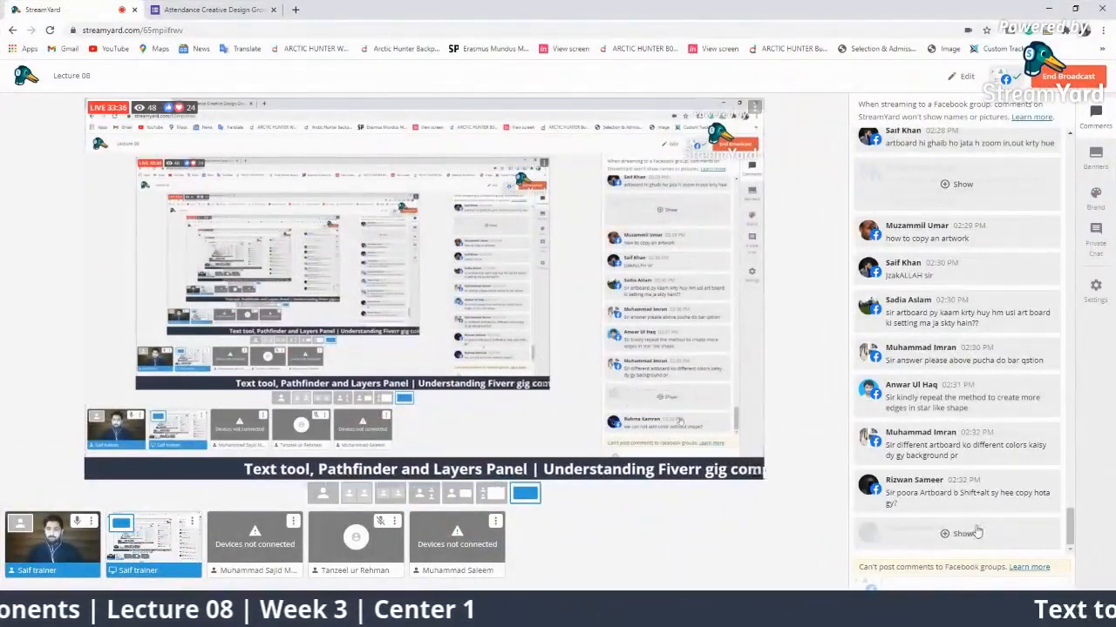
pyautogui.click(962, 535)
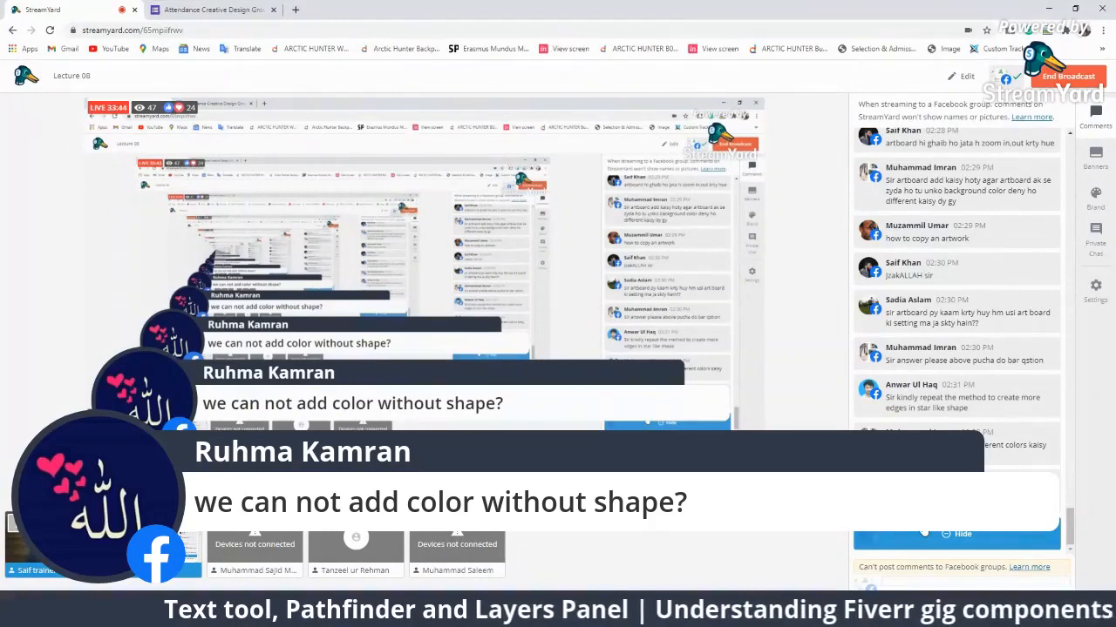
pyautogui.click(937, 497)
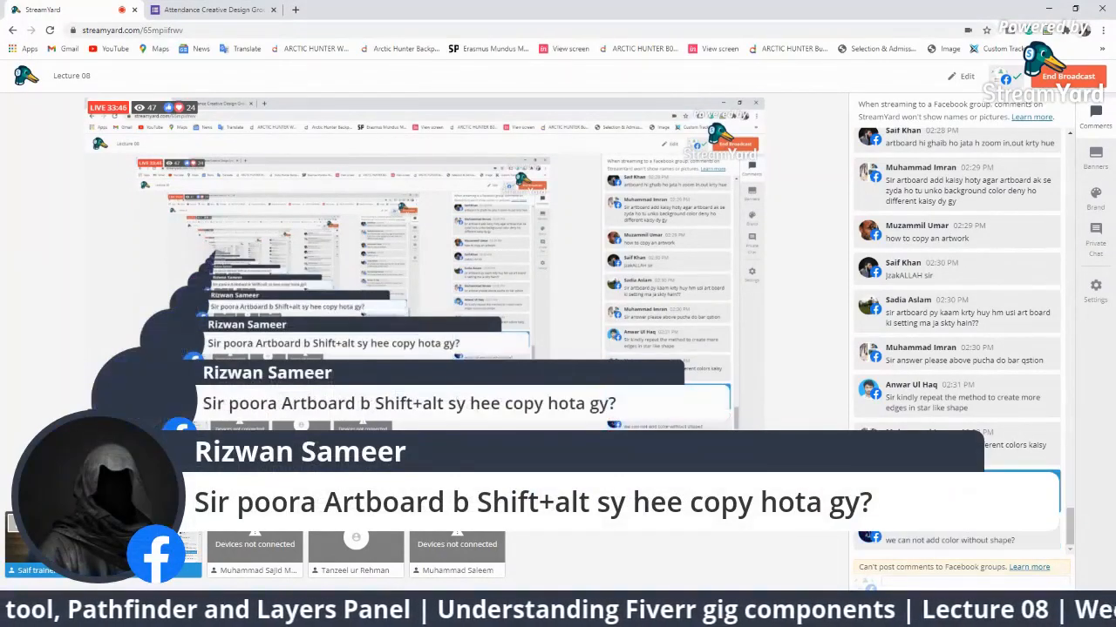
pyautogui.click(922, 507)
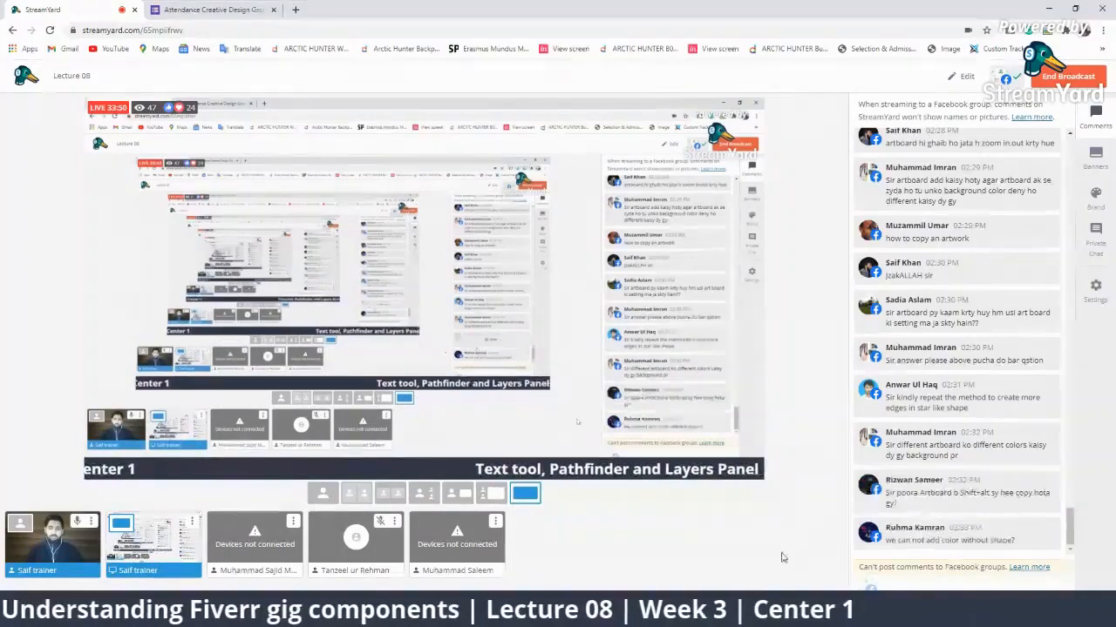
# Switch to Illustrator and delete the yellow background rectangle from the artboard beside Artboard 1.
pyautogui.moveTo(811, 616)
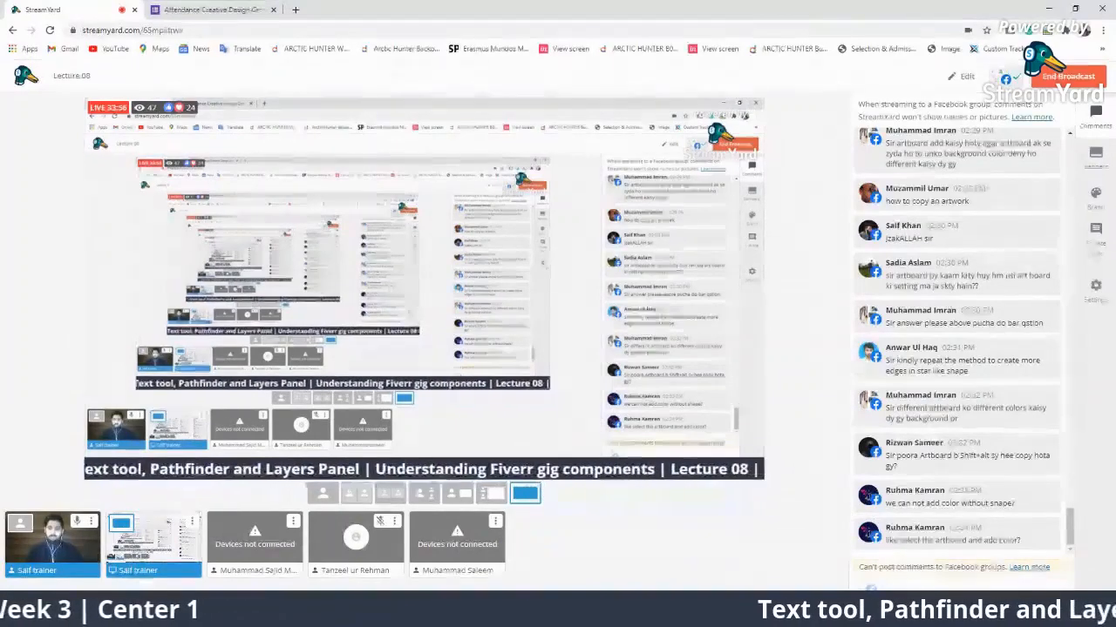
pyautogui.hotkey('alt', 'Tab')
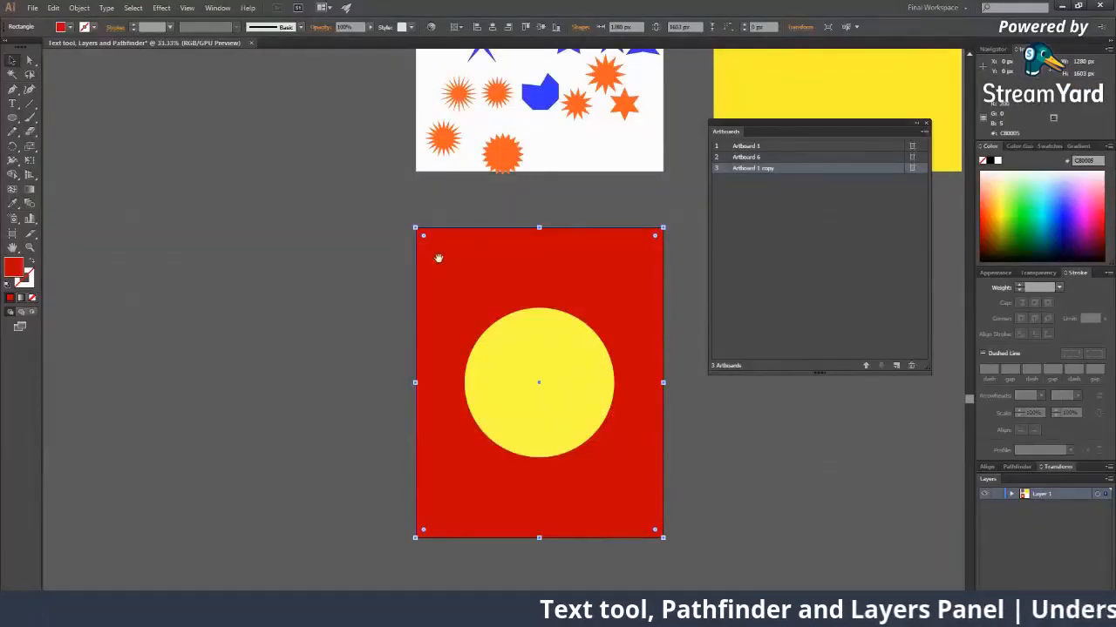
pyautogui.moveTo(660, 115); pyautogui.dragTo(177, 383)
pyautogui.click(346, 303)
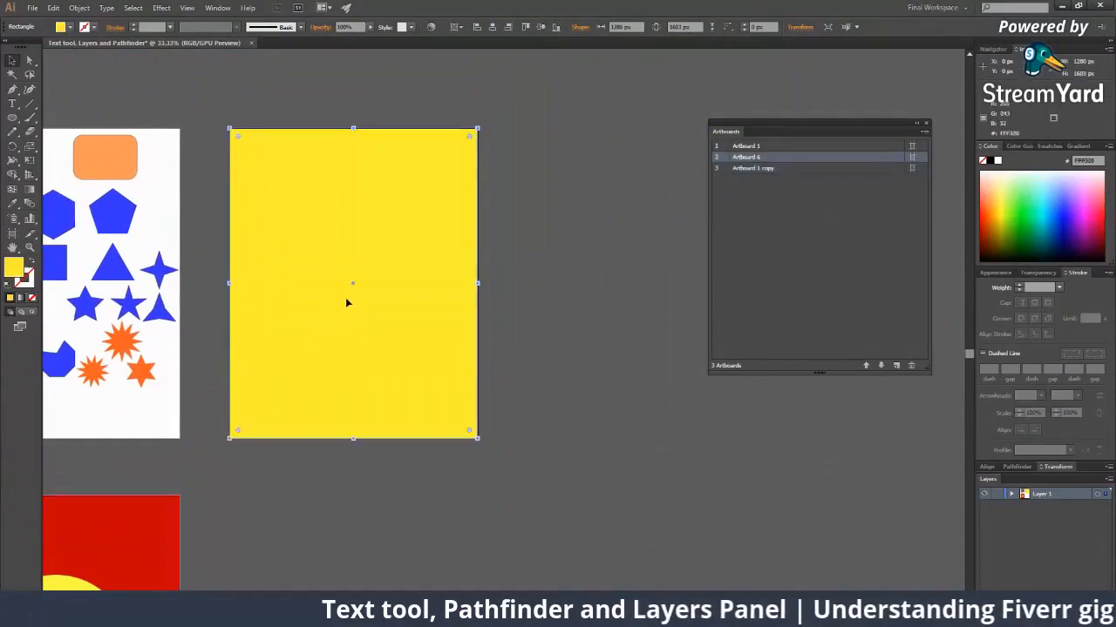
pyautogui.press('Delete')
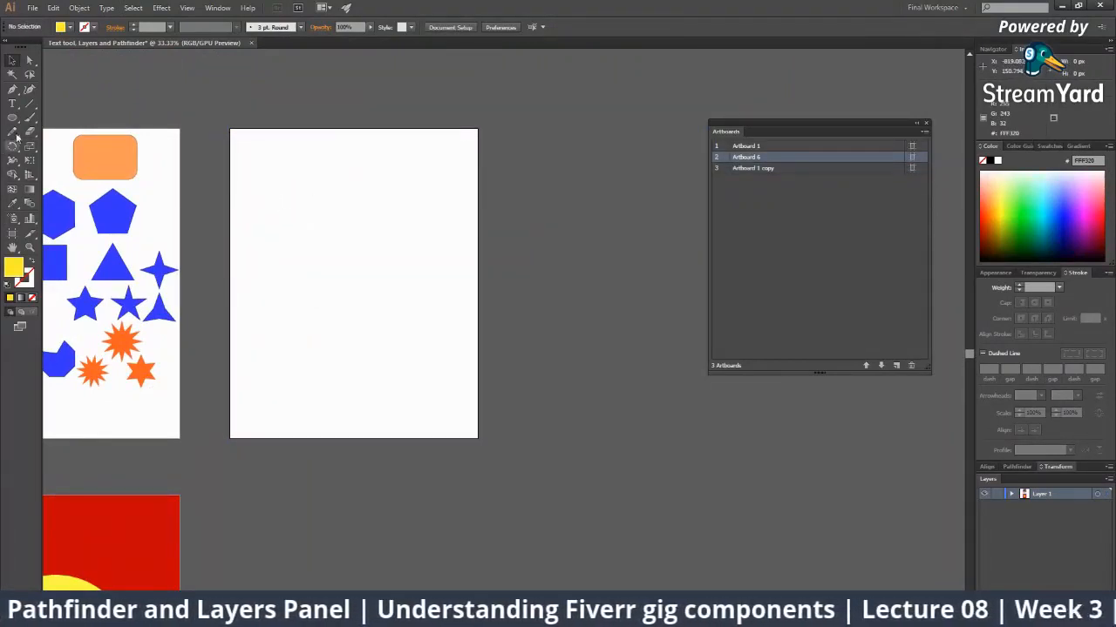
# Cover the blank artboard beside Artboard 1 with a 1280 × 1603 px rectangle filled yellow #FFF320 and without stroke.
pyautogui.moveTo(12, 120); pyautogui.dragTo(61, 115)
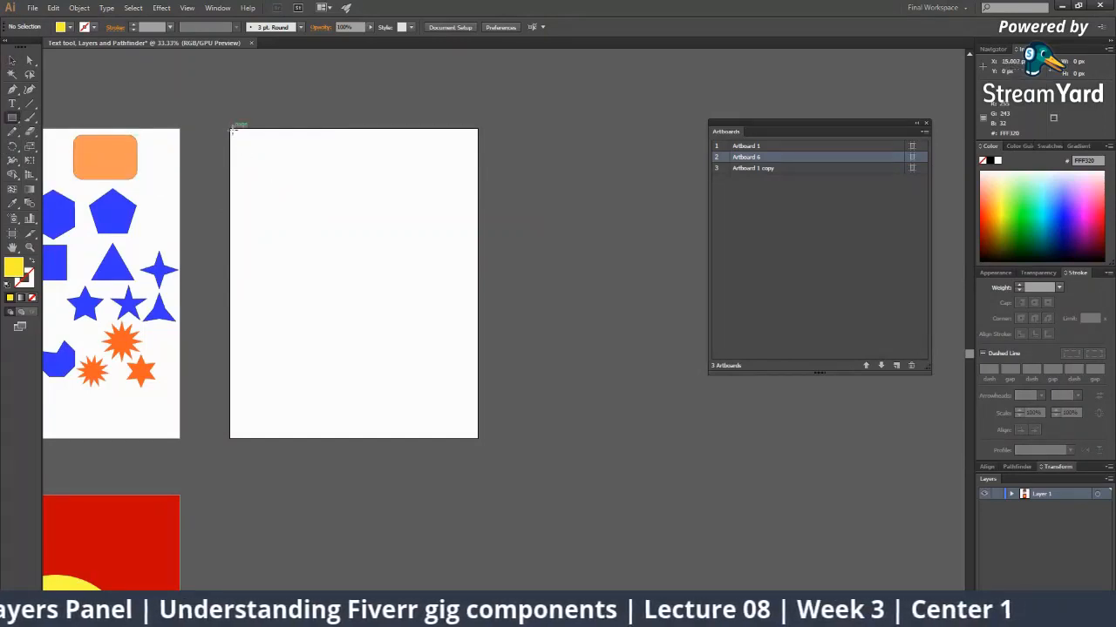
pyautogui.moveTo(229, 128); pyautogui.dragTo(477, 439)
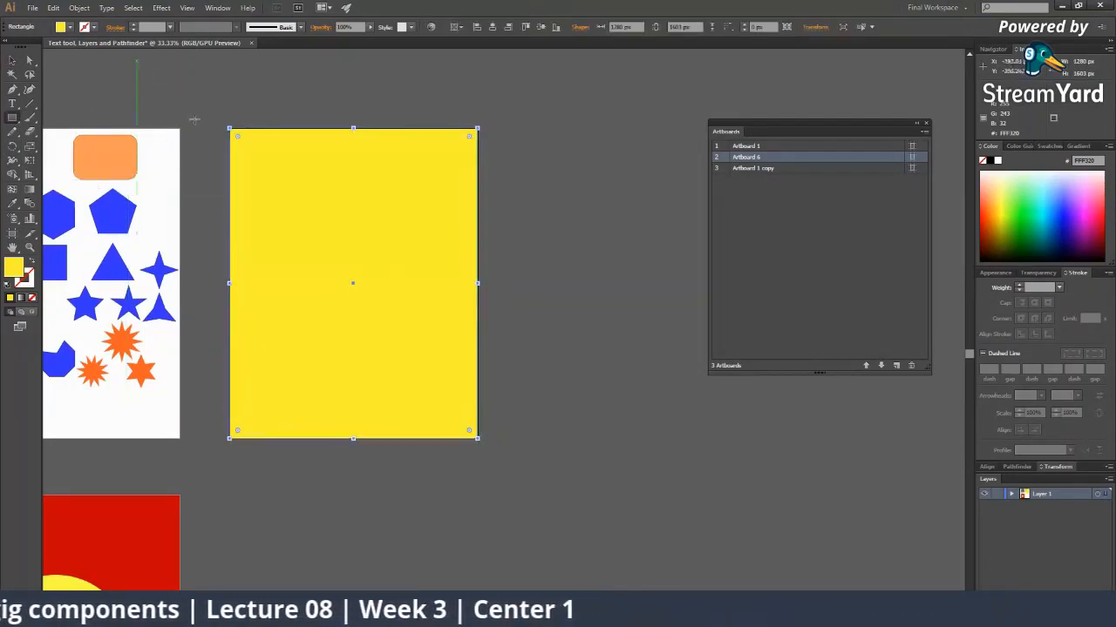
pyautogui.press('v')
pyautogui.scroll(-1, 406, 364)
pyautogui.click(473, 443)
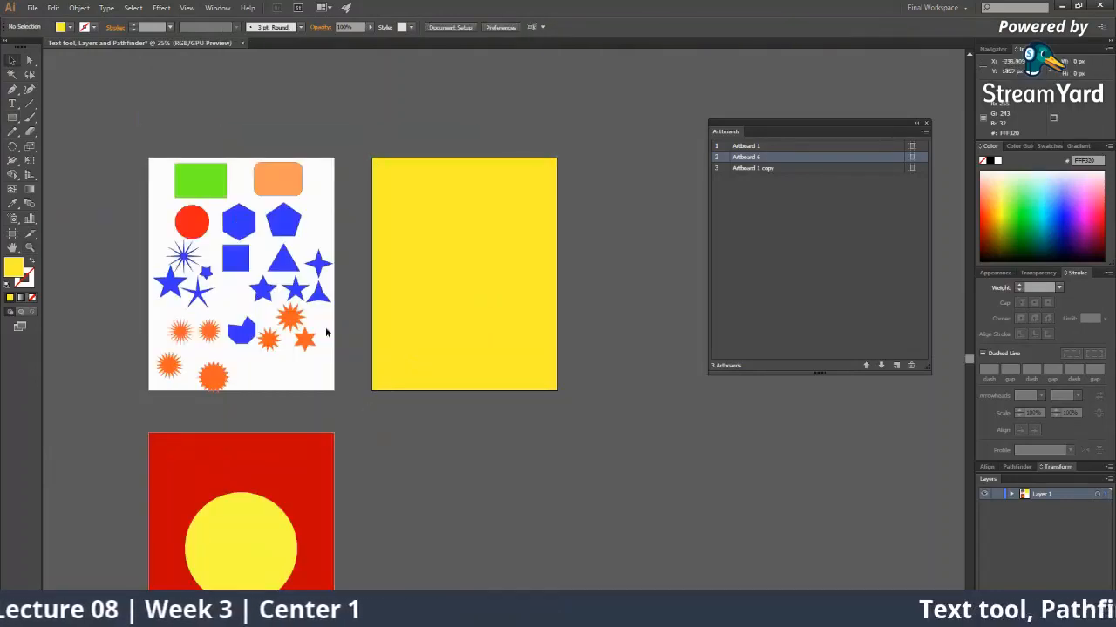
pyautogui.press('z')
pyautogui.click(360, 219)
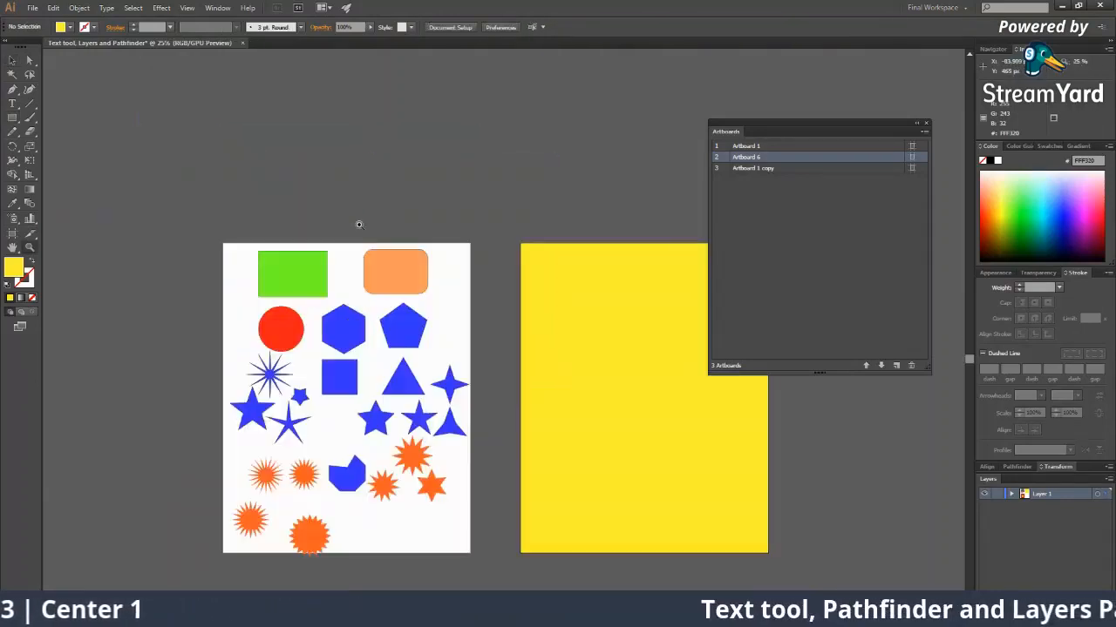
pyautogui.click(382, 348)
pyautogui.press('v')
pyautogui.click(286, 194)
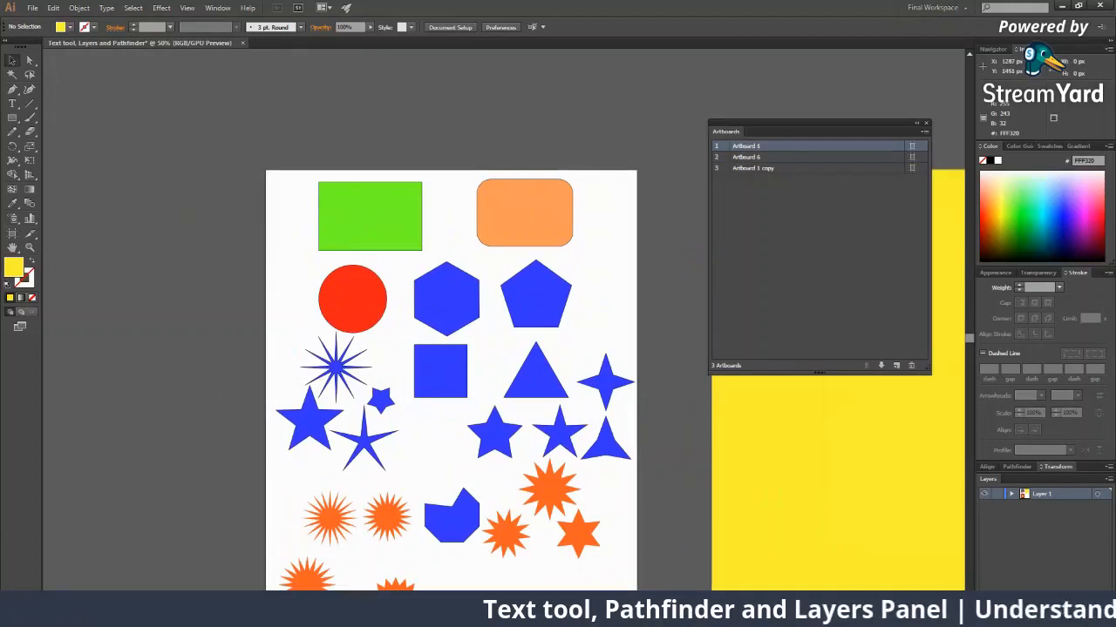
# Switch to StreamYard, show the latest viewer comment on the broadcast and hide it again.
pyautogui.hotkey('alt', 'Tab')
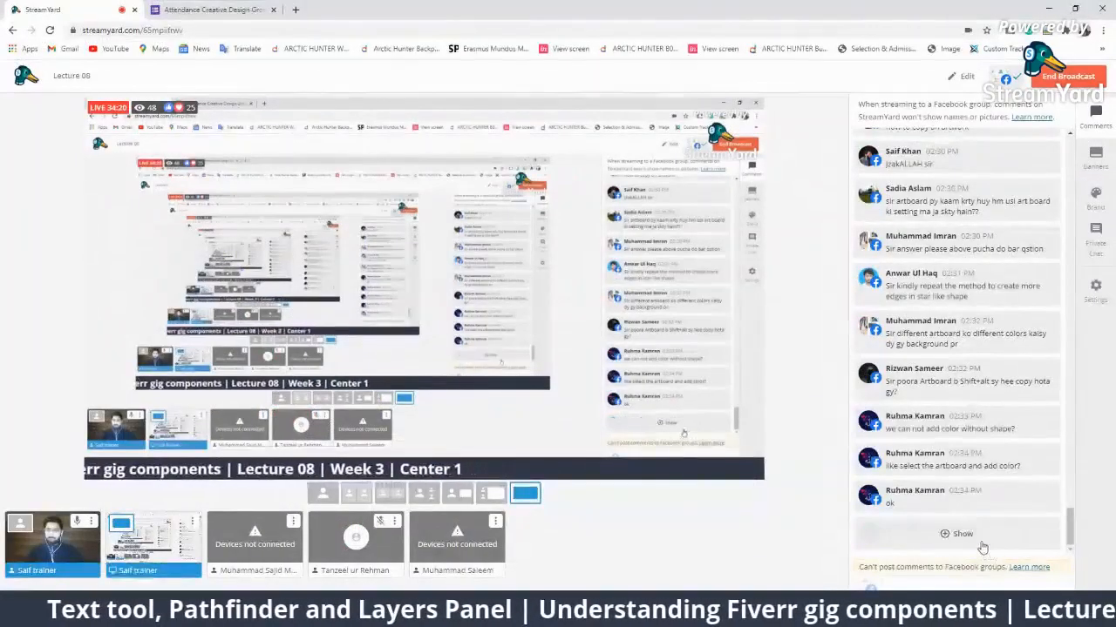
pyautogui.click(958, 532)
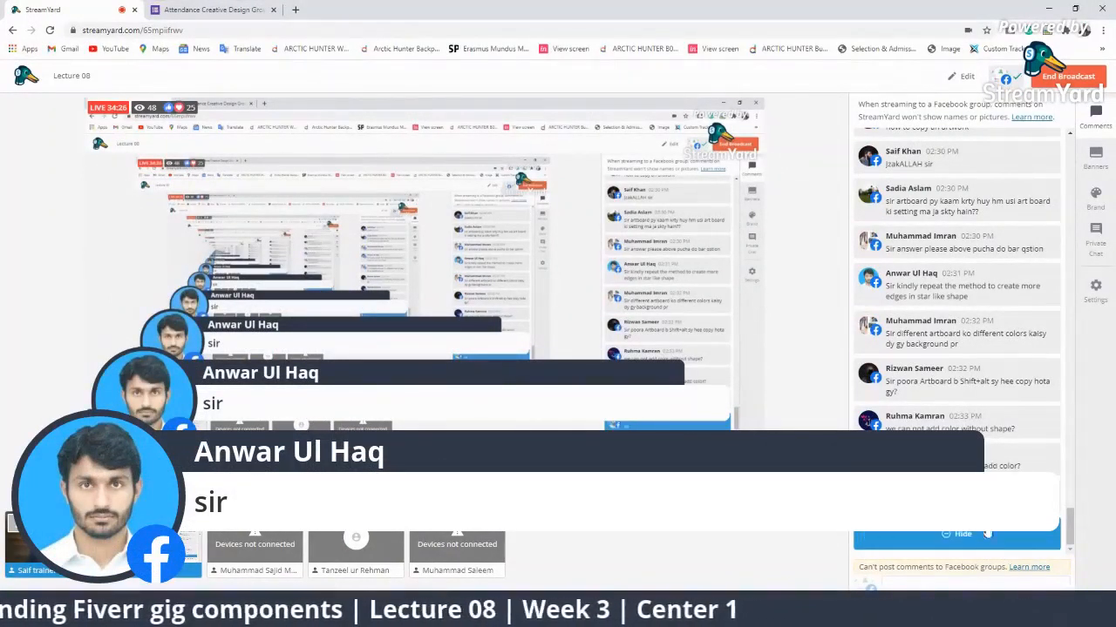
pyautogui.click(963, 533)
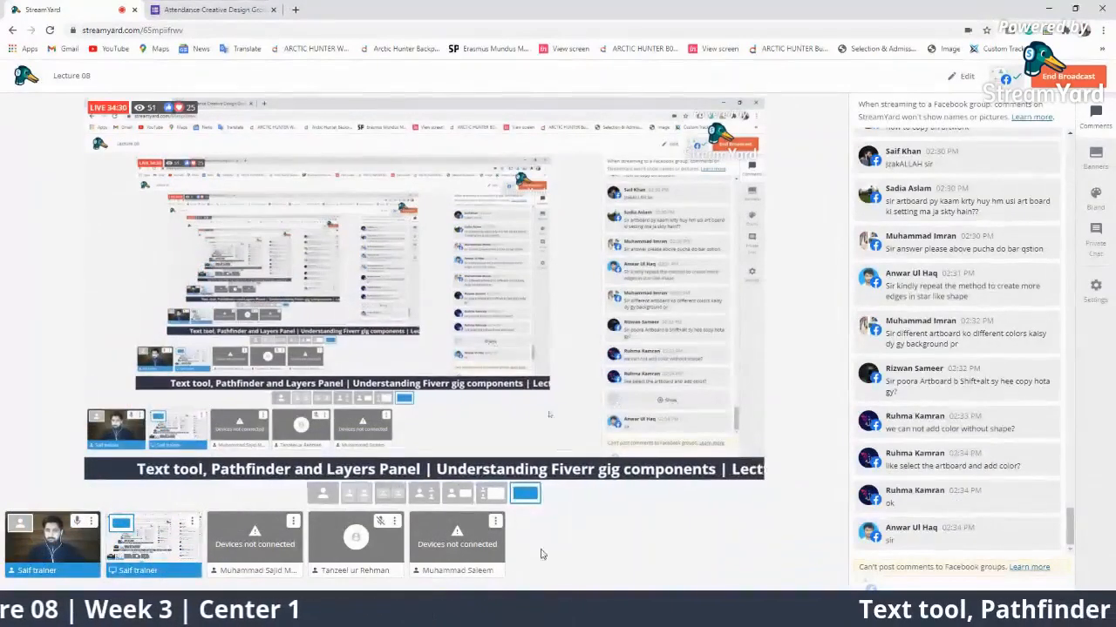
# Bring the waiting guest with the muted microphone into the broadcast and remove them again.
pyautogui.click(384, 547)
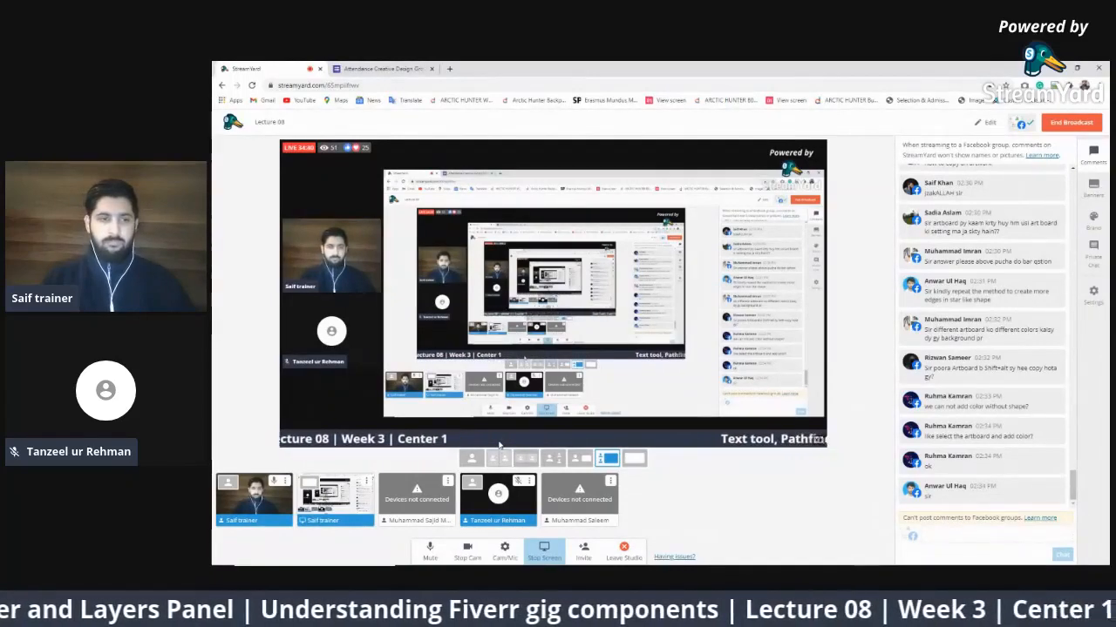
pyautogui.moveTo(512, 512)
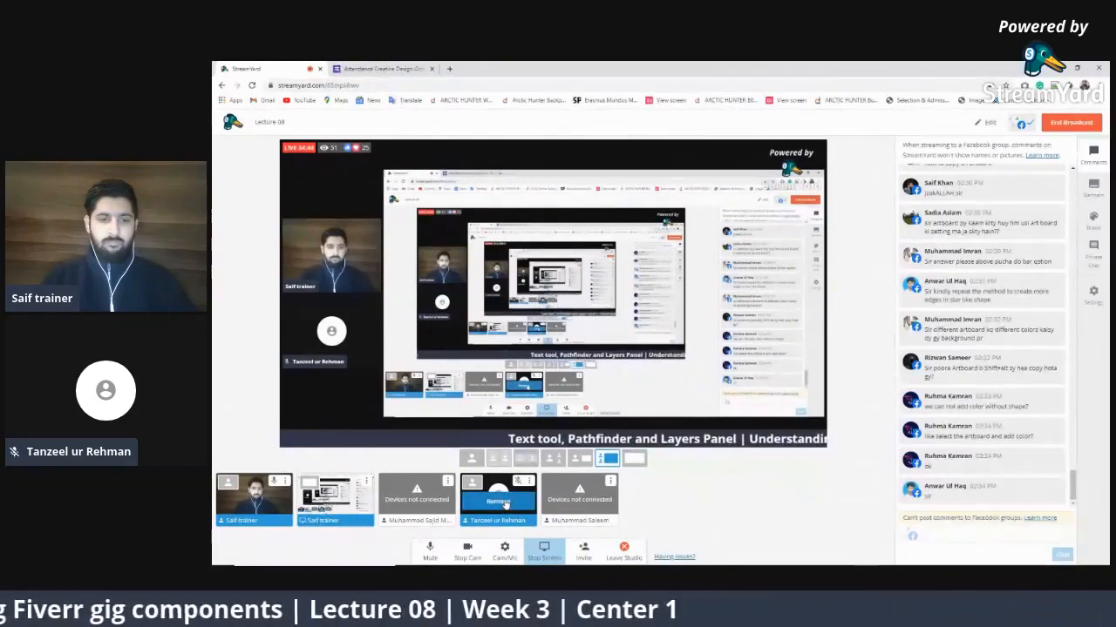
pyautogui.click(502, 503)
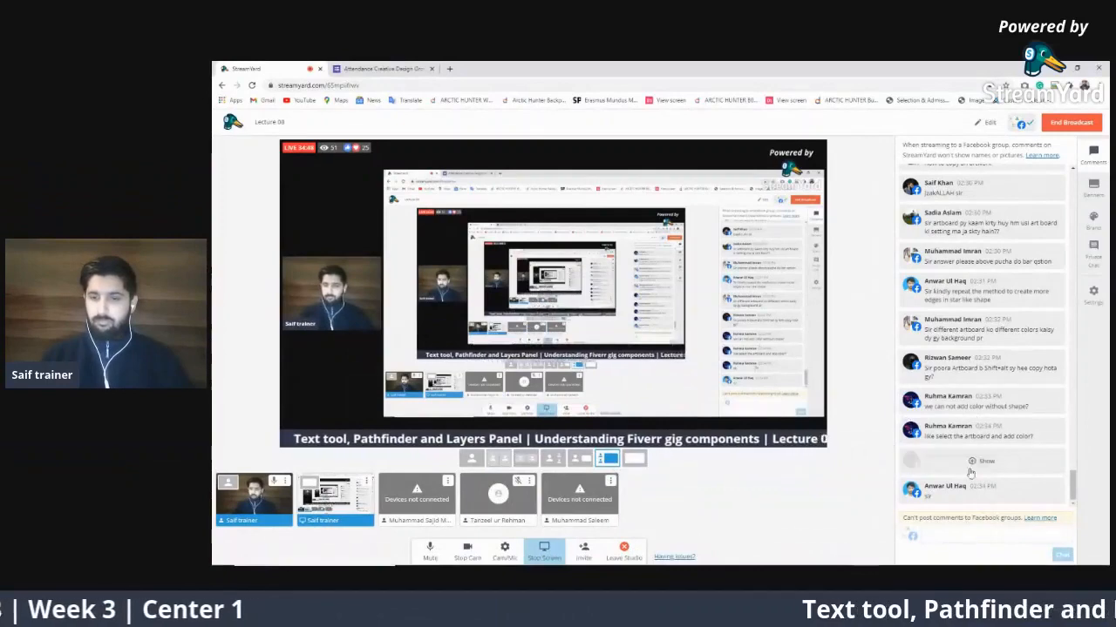
# Show the viewer comment "sir" once more, hide it and set the broadcast layout to the shared screen only.
pyautogui.click(970, 472)
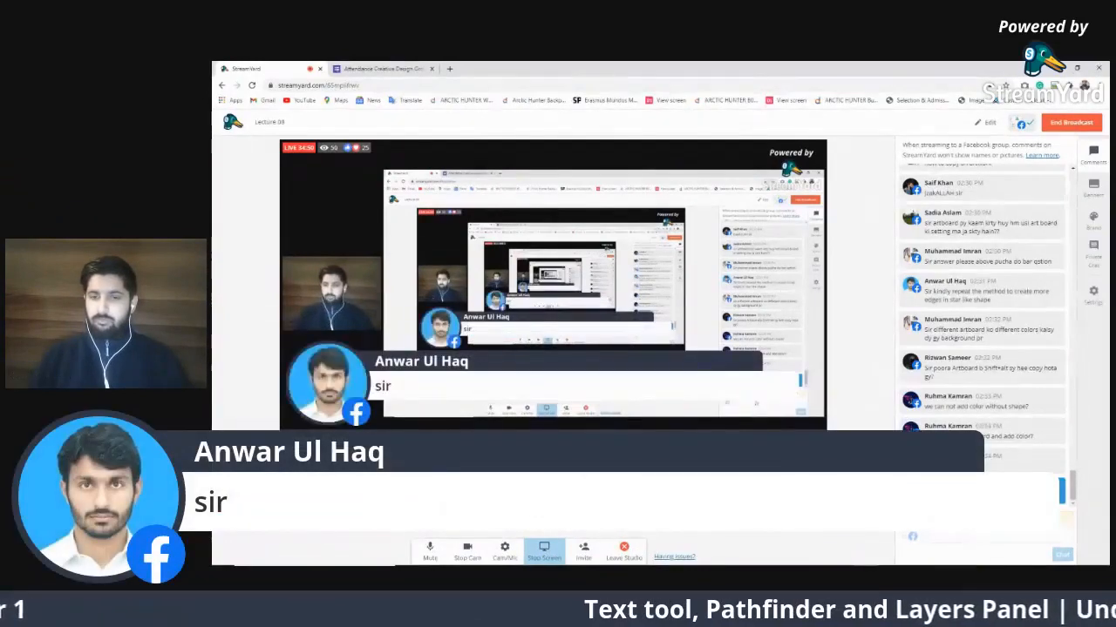
pyautogui.click(978, 491)
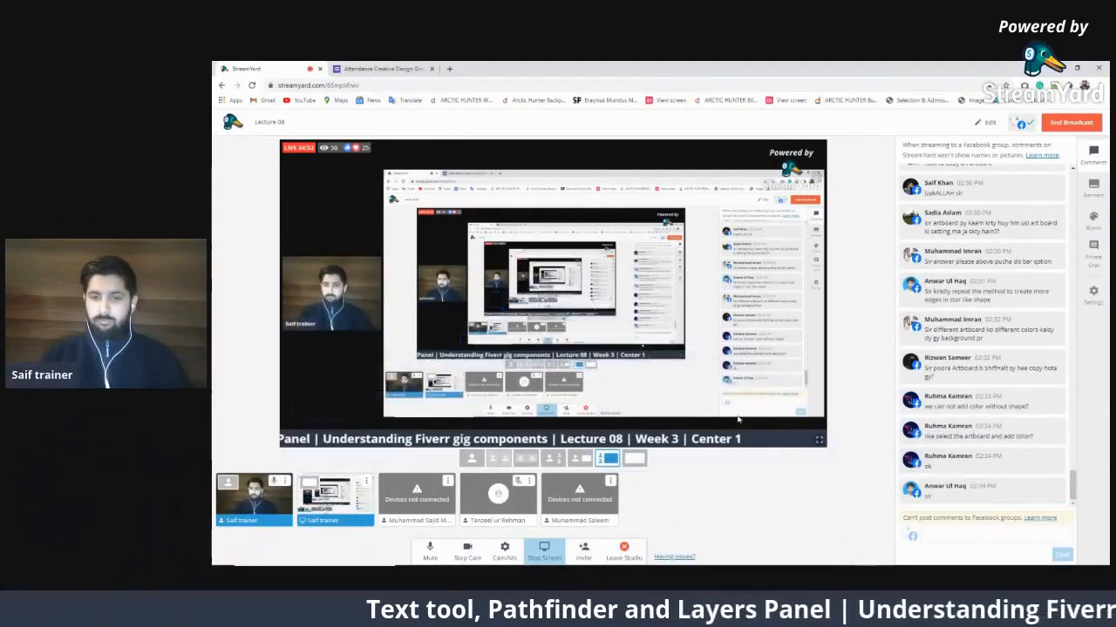
pyautogui.click(632, 460)
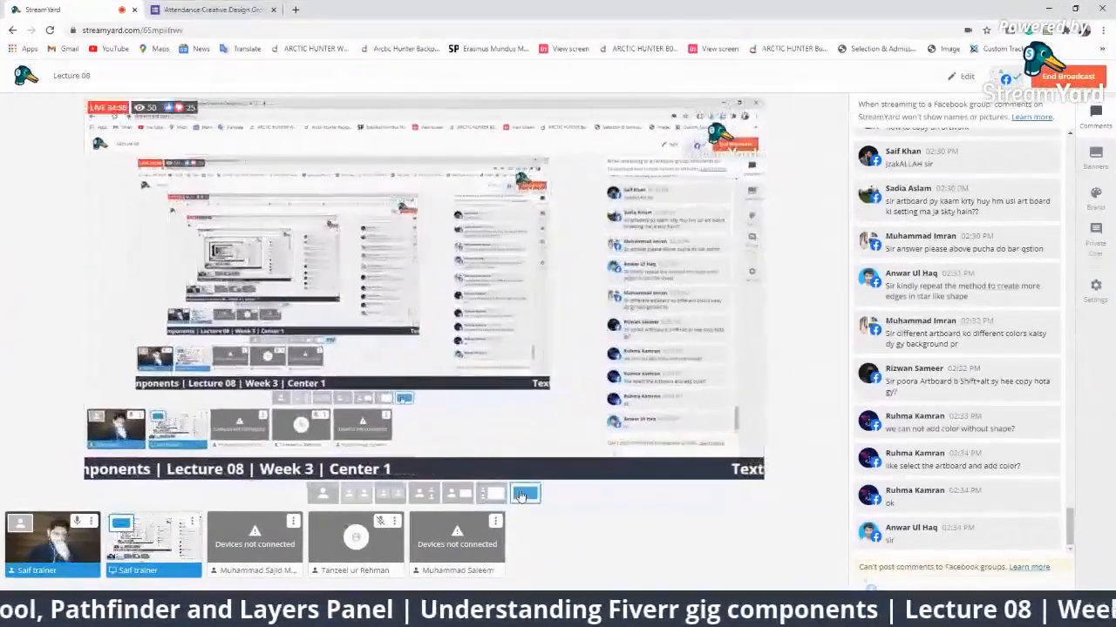
# Check the private chat with the guests and return to the viewer comments.
pyautogui.moveTo(1002, 549)
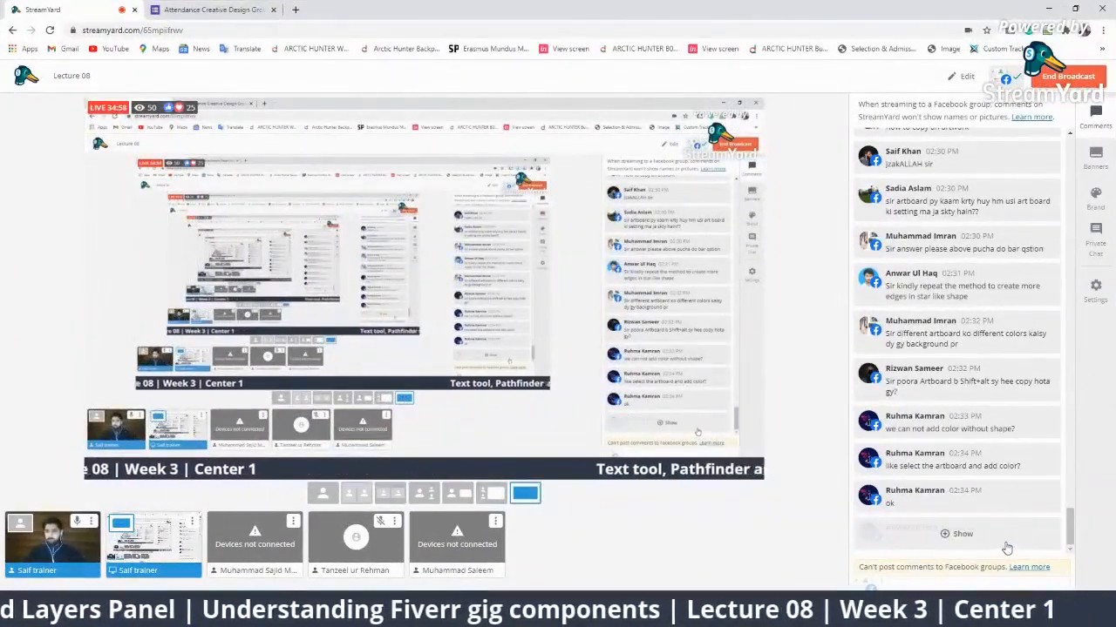
pyautogui.click(1103, 232)
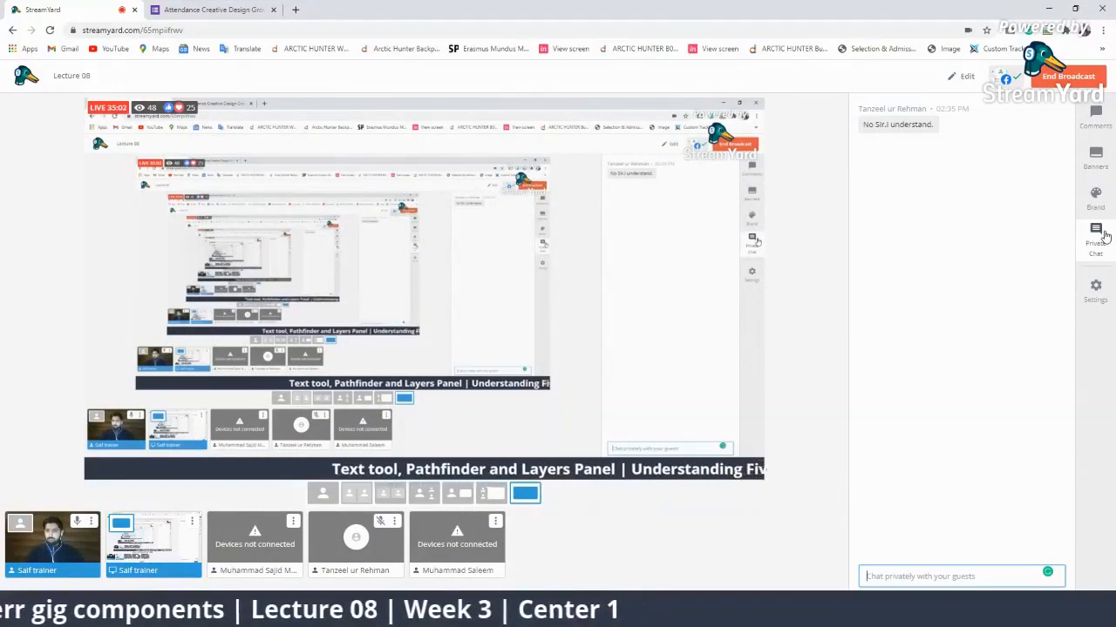
pyautogui.click(1096, 116)
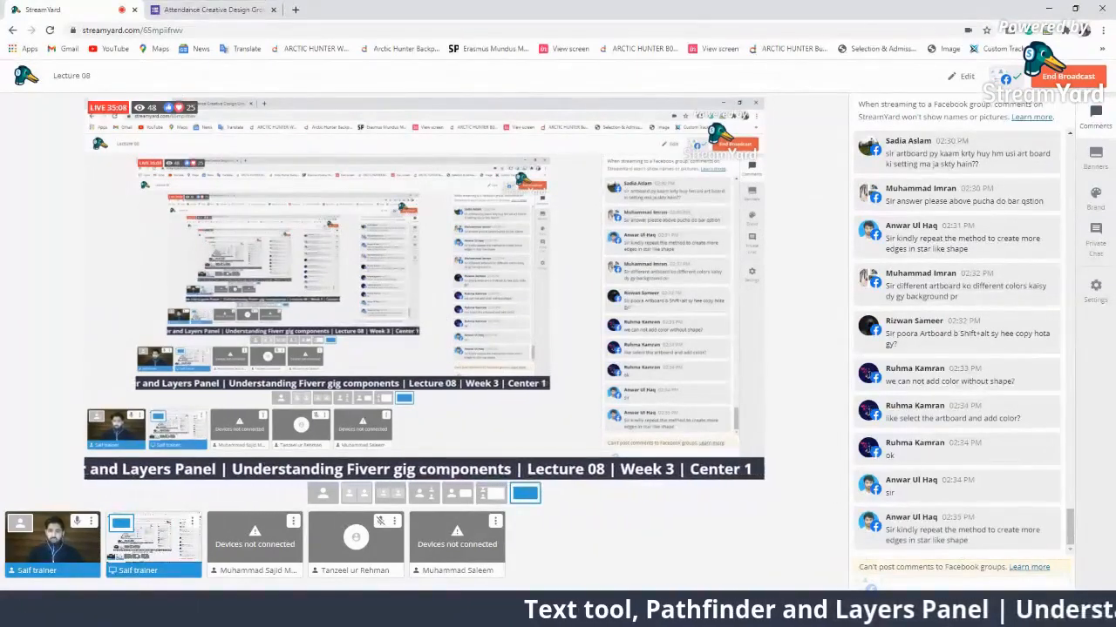
# Switch to Illustrator and move the large orange starburst from Artboard 1's lower edge up to its left edge.
pyautogui.hotkey('alt', 'Tab')
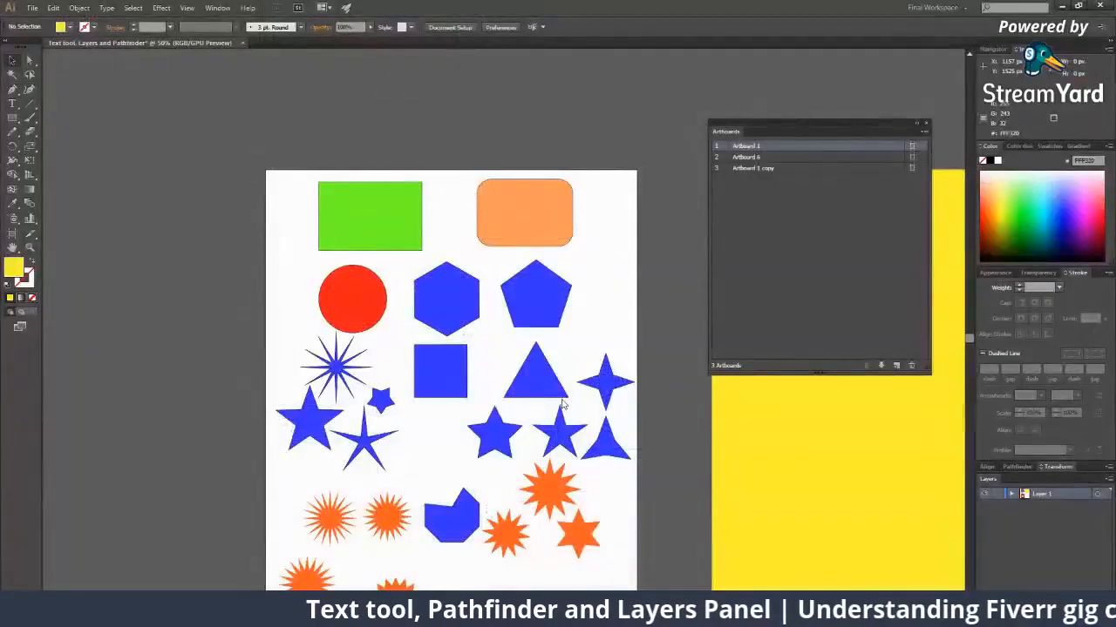
pyautogui.keyDown('alt'); pyautogui.click(461, 424); pyautogui.keyUp('alt')
pyautogui.click(466, 410)
pyautogui.click(466, 410)
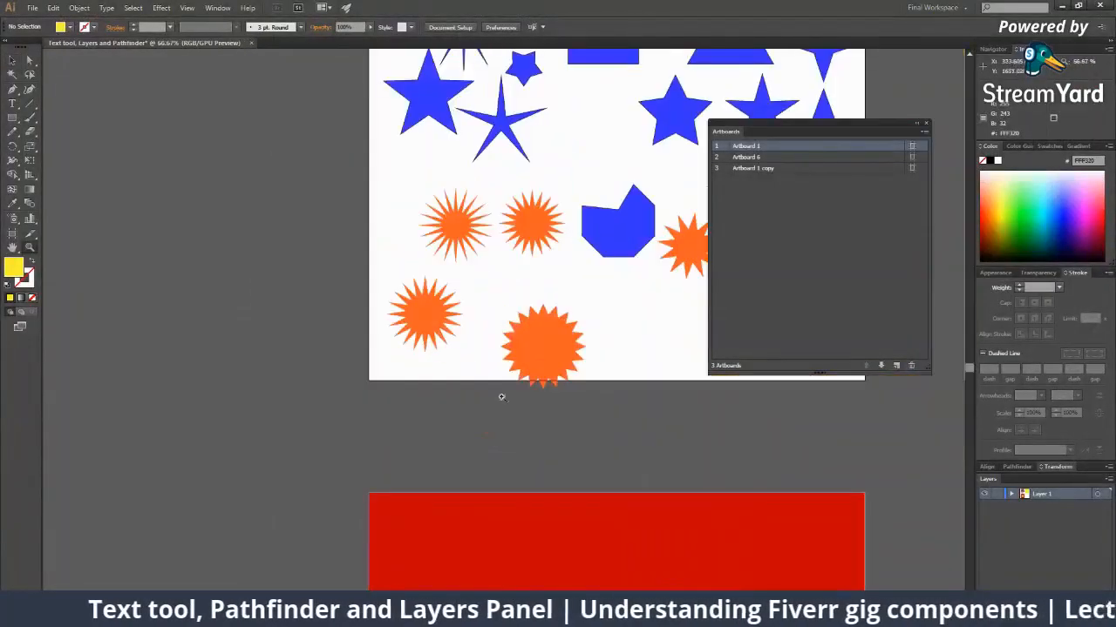
pyautogui.press('v')
pyautogui.moveTo(553, 325); pyautogui.dragTo(348, 149)
pyautogui.moveTo(597, 237); pyautogui.dragTo(493, 287)
# Create a 14-point orange star with radii 100 px and 50 px below the blue notched polygon, then deselect it.
pyautogui.press('z')
pyautogui.click(493, 286)
pyautogui.moveTo(416, 330); pyautogui.dragTo(246, 274)
pyautogui.moveTo(12, 117); pyautogui.dragTo(52, 174)
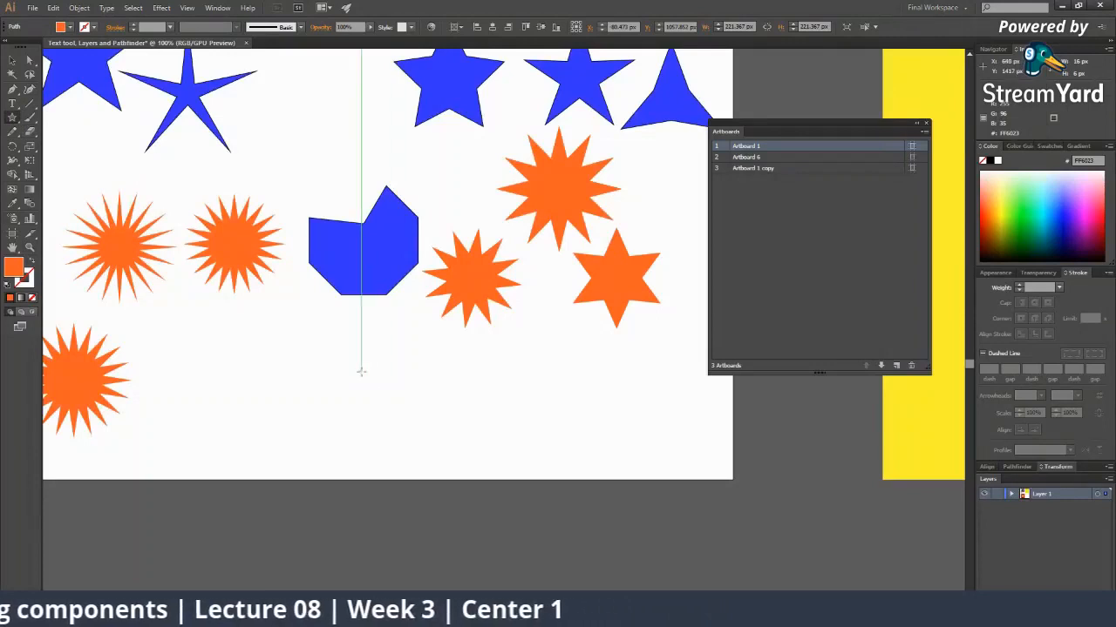
pyautogui.click(361, 366)
pyautogui.moveTo(538, 404); pyautogui.dragTo(346, 249)
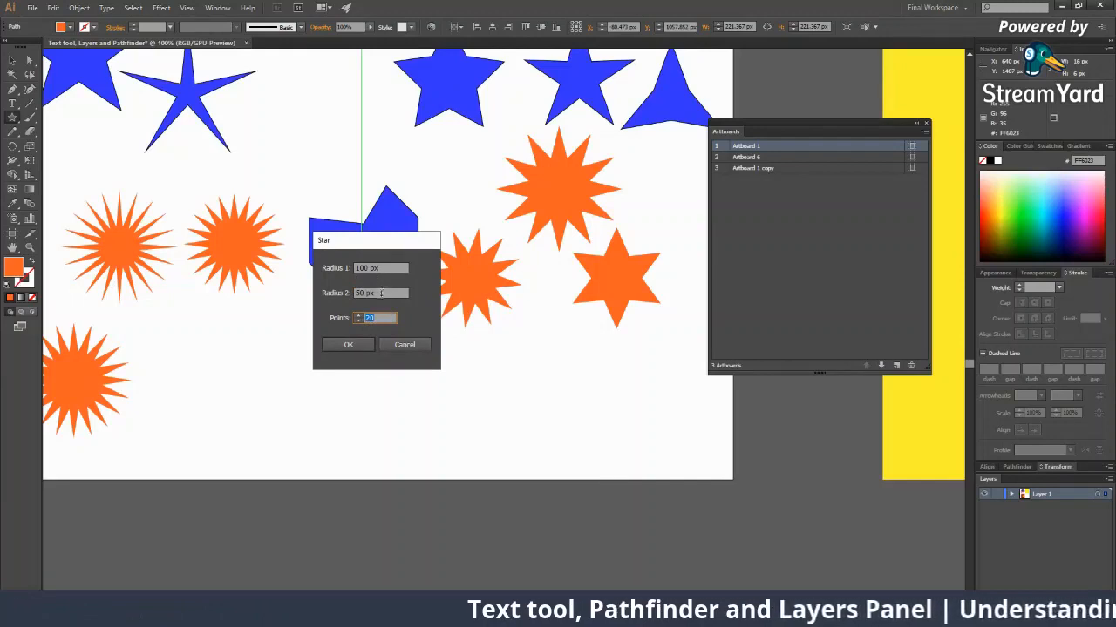
pyautogui.moveTo(391, 258); pyautogui.dragTo(475, 238)
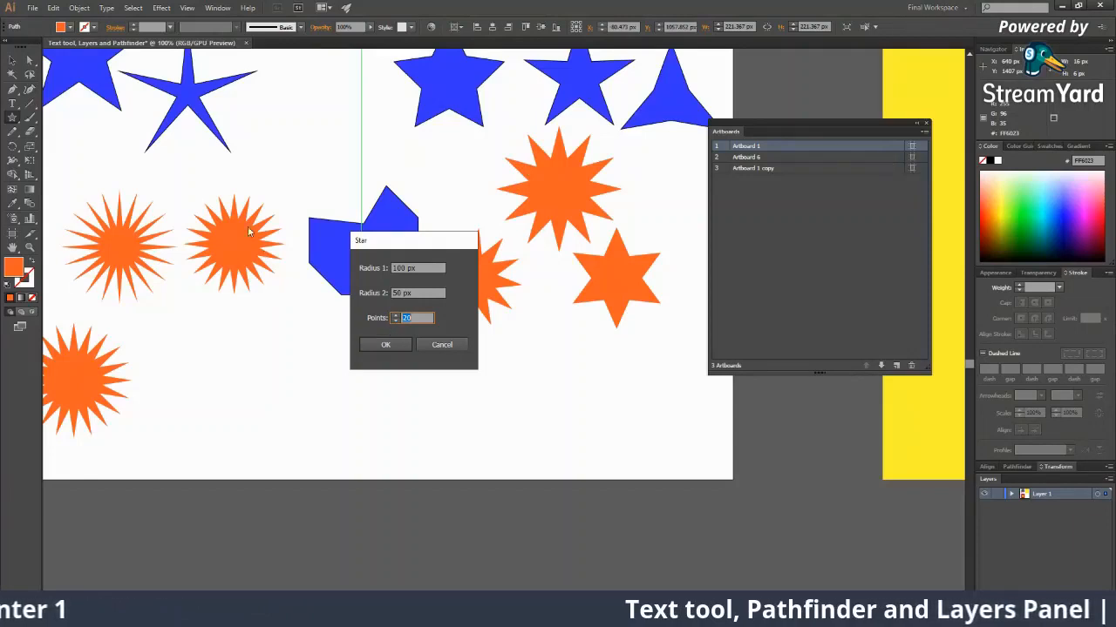
pyautogui.click(386, 344)
pyautogui.scroll(-3, 376, 377)
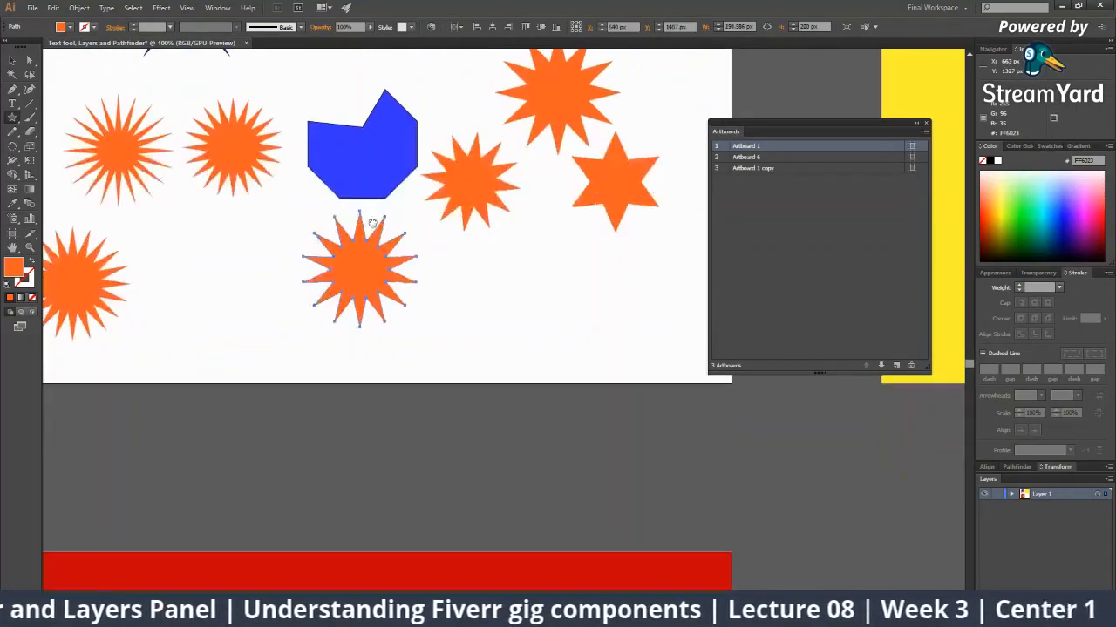
pyautogui.press('v')
pyautogui.click(380, 236)
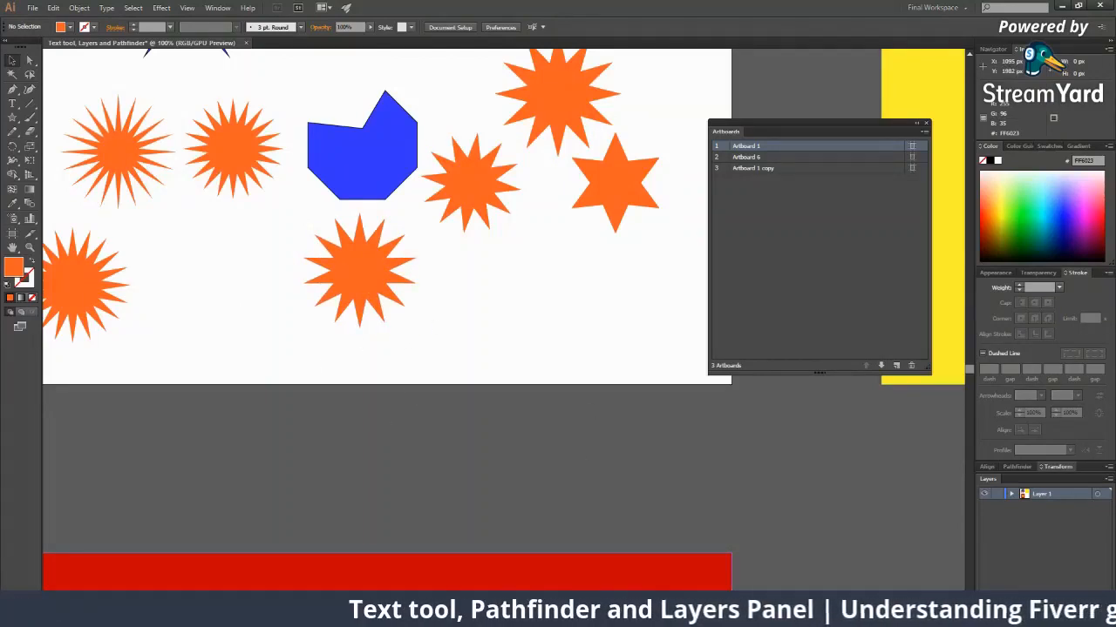
# Switch to StreamYard and show the viewer comments about adding a picture and changing artboard settings in turn, hiding them again.
pyautogui.click(1061, 6)
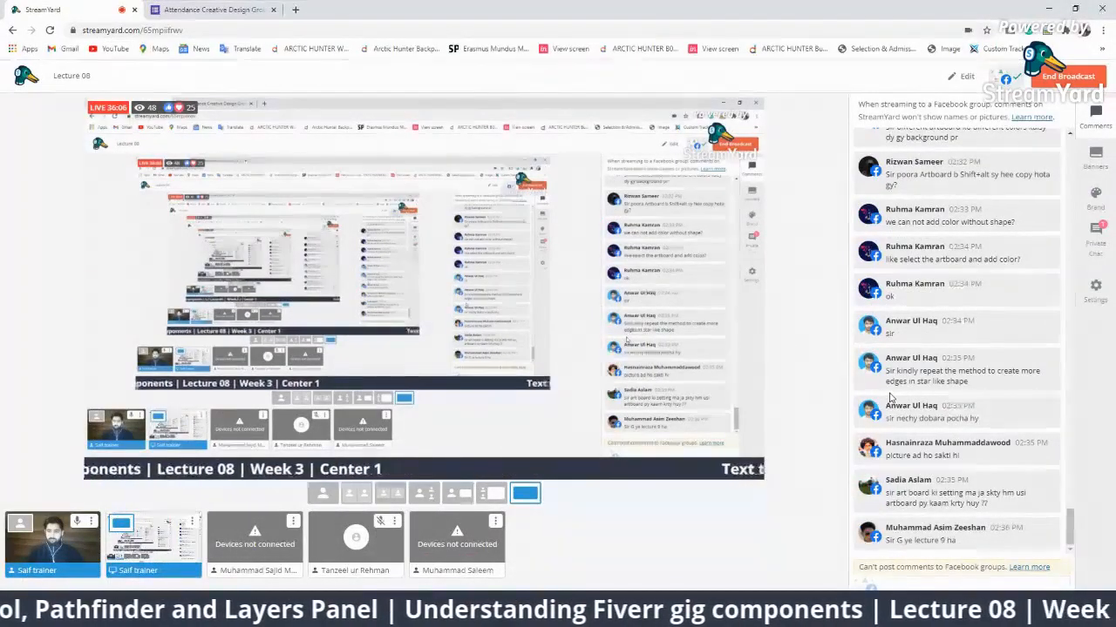
pyautogui.moveTo(944, 488)
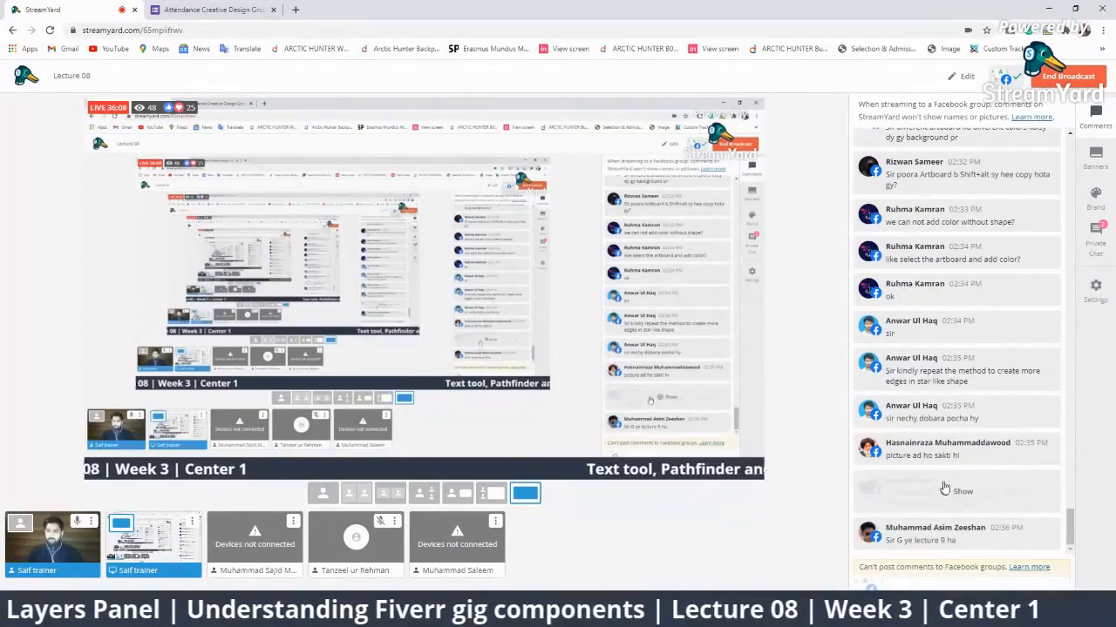
pyautogui.click(967, 457)
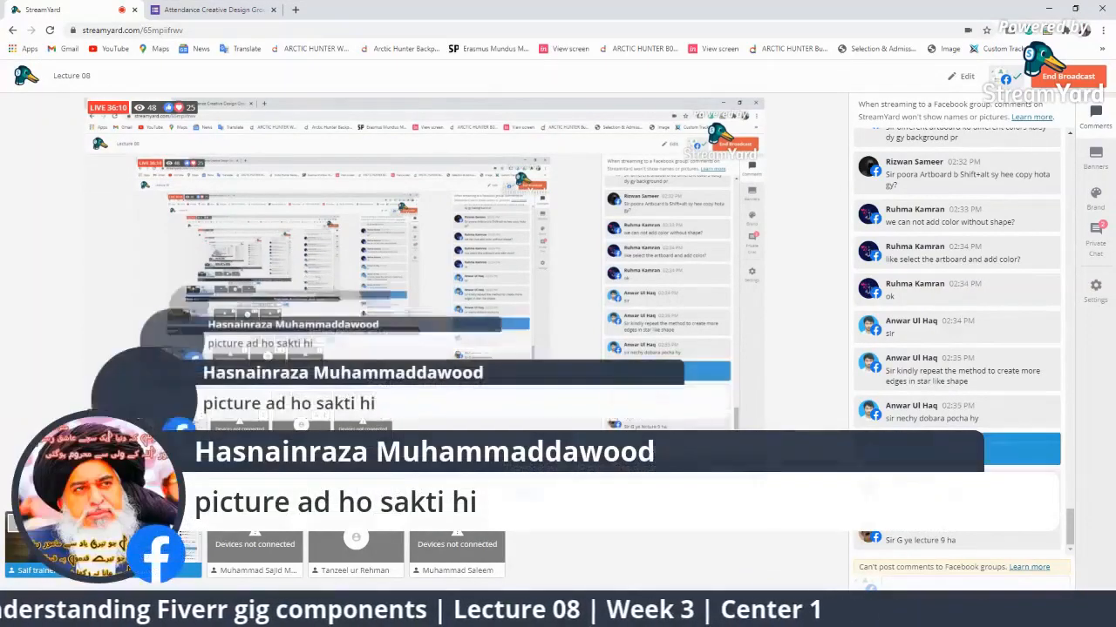
pyautogui.click(886, 528)
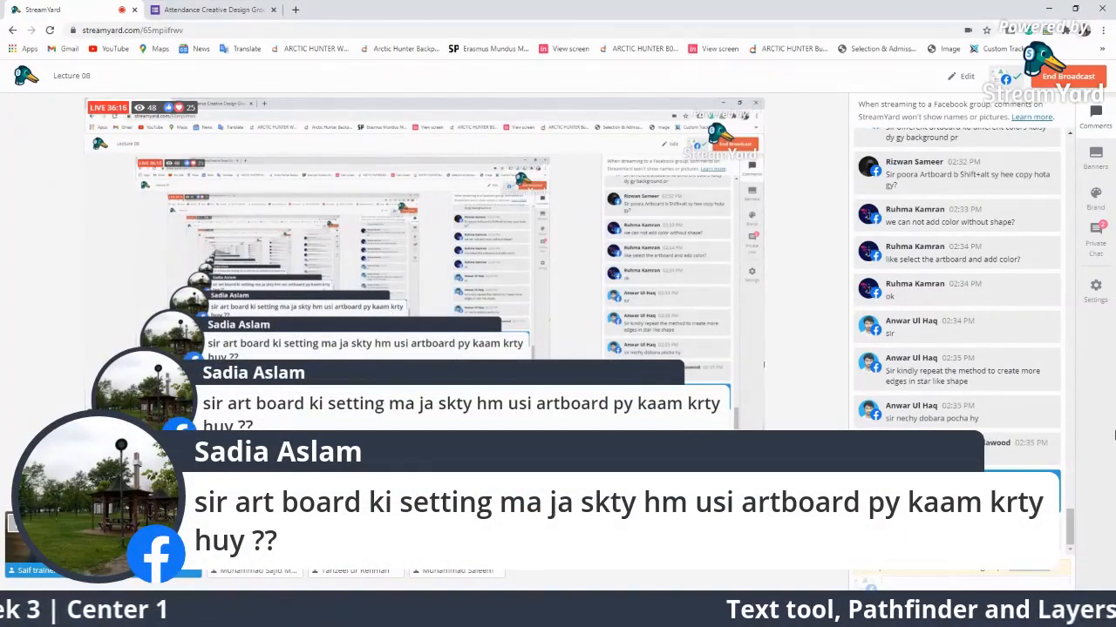
pyautogui.click(957, 492)
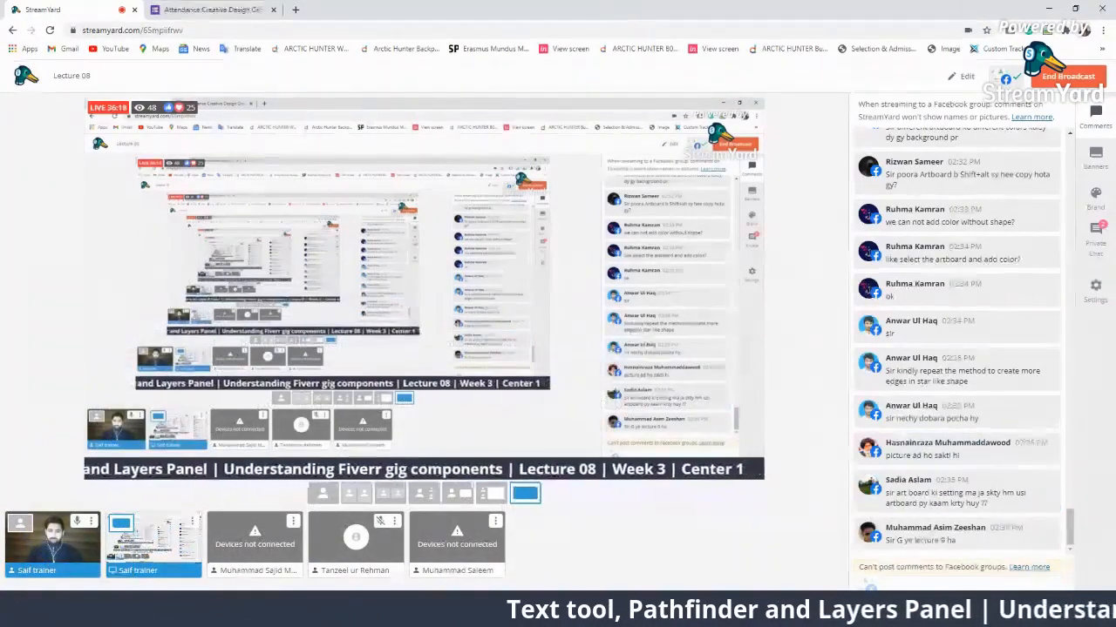
# Switch to Illustrator and start artboard editing with Artboard 1 active.
pyautogui.hotkey('alt', 'Tab')
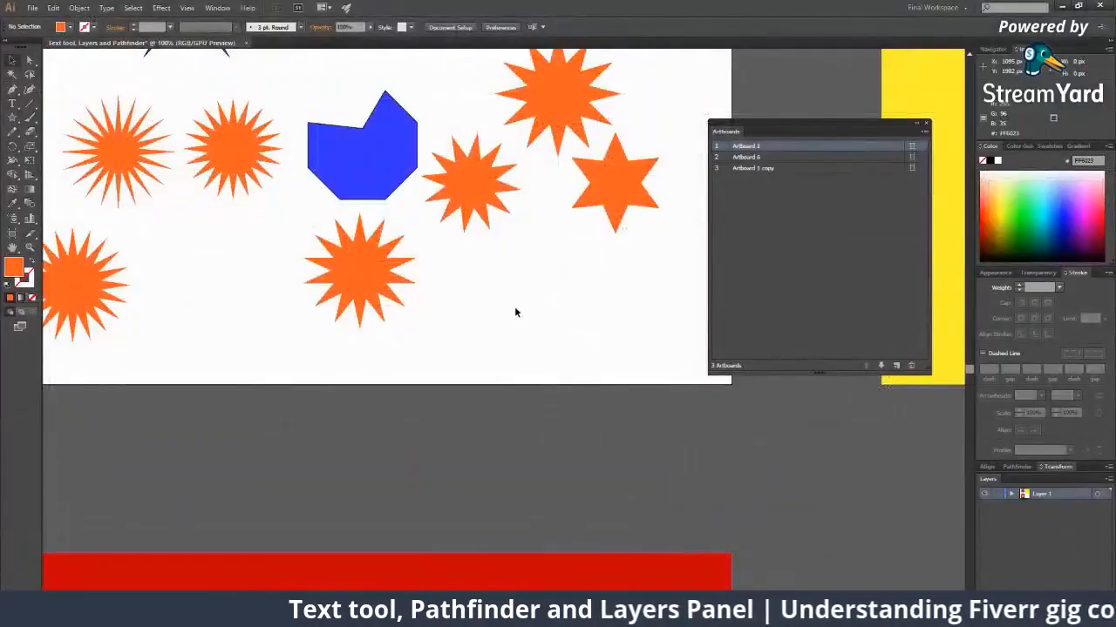
pyautogui.press('z')
pyautogui.keyDown('alt'); pyautogui.click(516, 309); pyautogui.keyUp('alt')
pyautogui.keyDown('alt'); pyautogui.click(516, 309); pyautogui.keyUp('alt')
pyautogui.keyDown('alt'); pyautogui.click(516, 309); pyautogui.keyUp('alt')
pyautogui.keyDown('alt'); pyautogui.click(458, 251); pyautogui.keyUp('alt')
pyautogui.moveTo(520, 238); pyautogui.dragTo(480, 266)
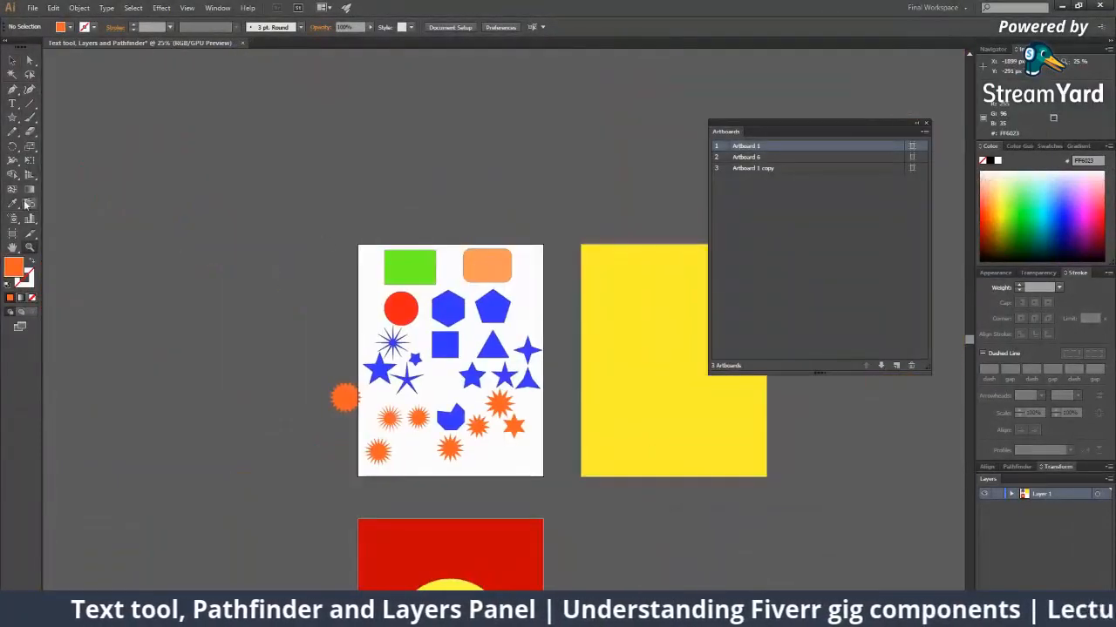
pyautogui.click(12, 234)
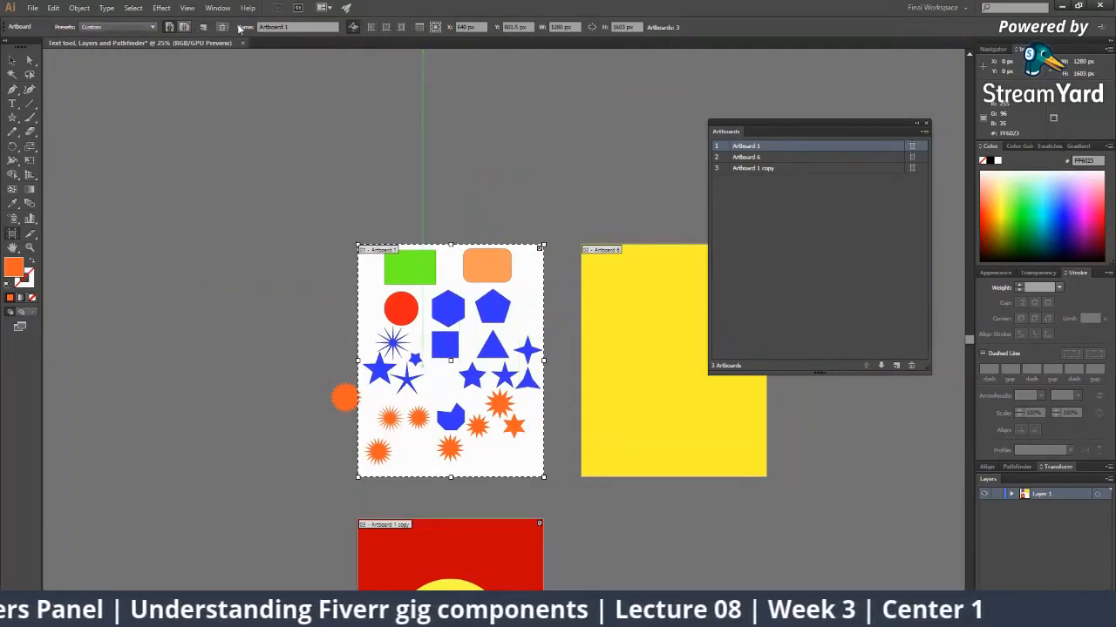
# Review the artboard options and size presets for Artboard 1, then cancel without changing them.
pyautogui.click(420, 29)
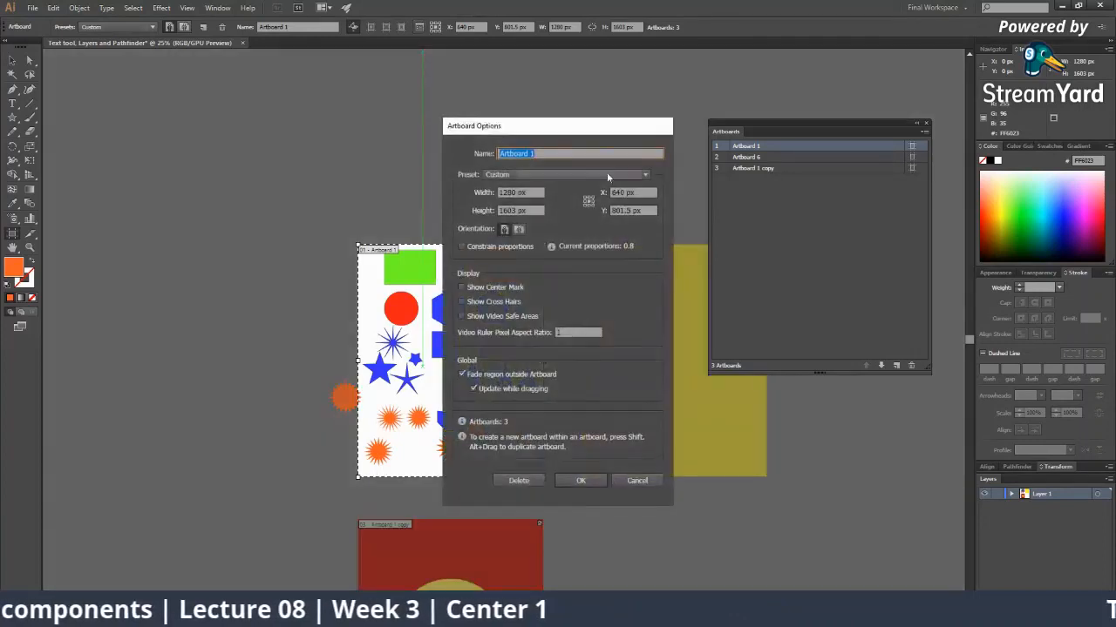
pyautogui.moveTo(599, 125); pyautogui.dragTo(763, 142)
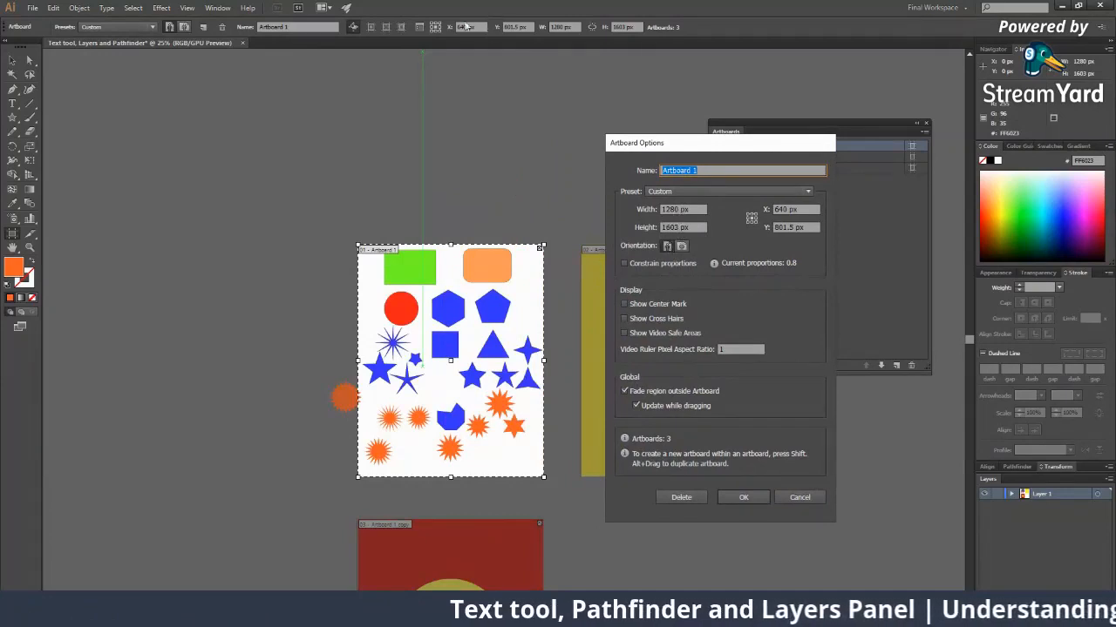
pyautogui.click(729, 191)
pyautogui.click(730, 192)
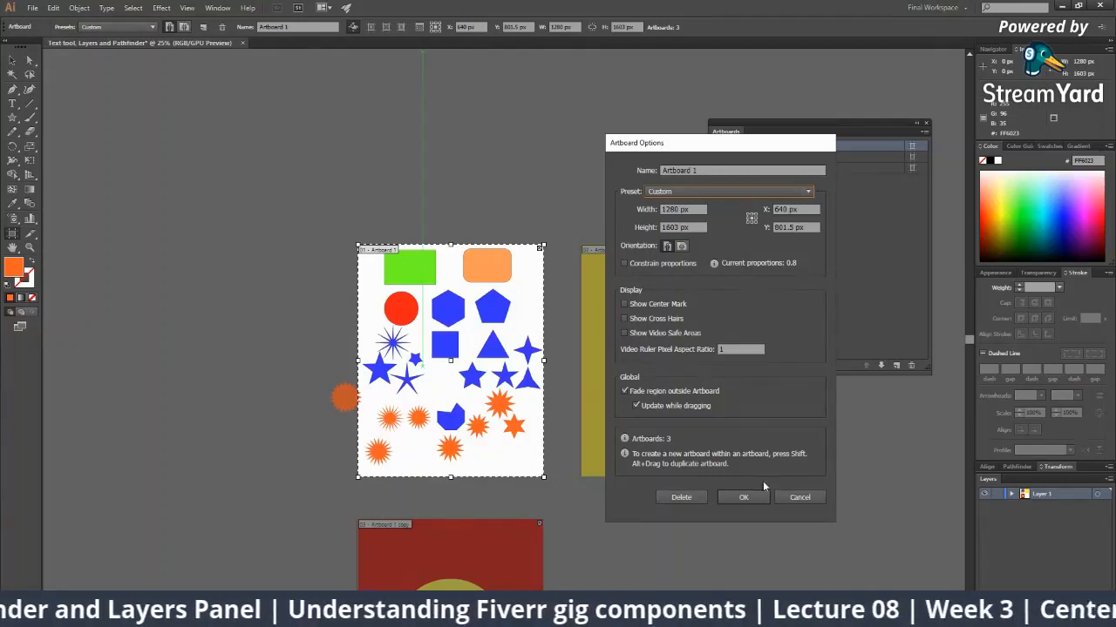
pyautogui.click(799, 497)
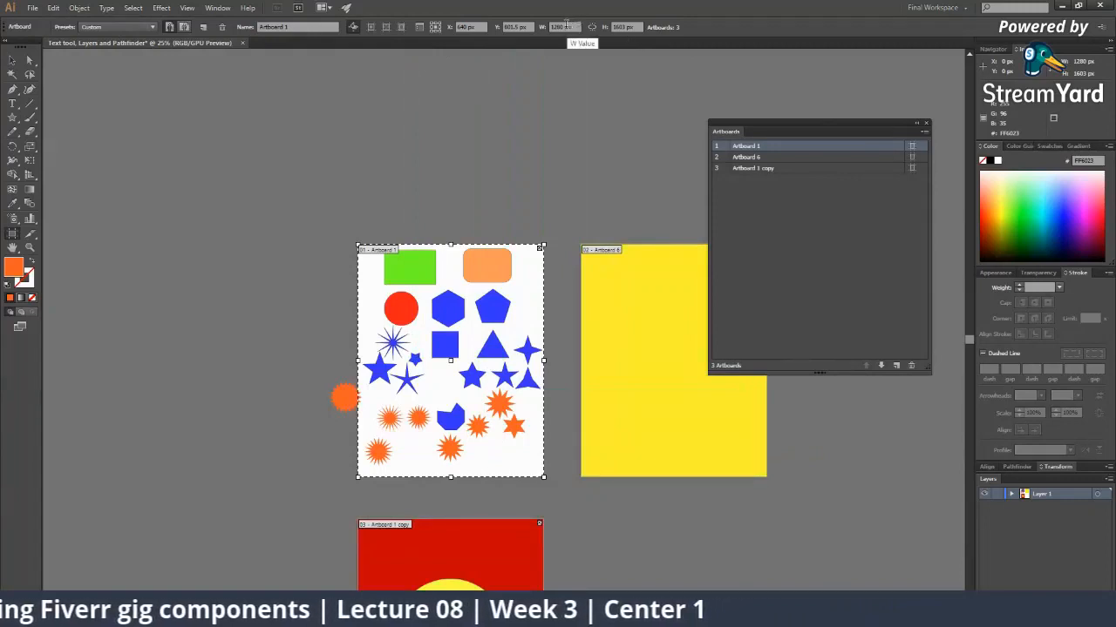
# Set Artboard 1's width to 1350 px.
pyautogui.click(560, 27)
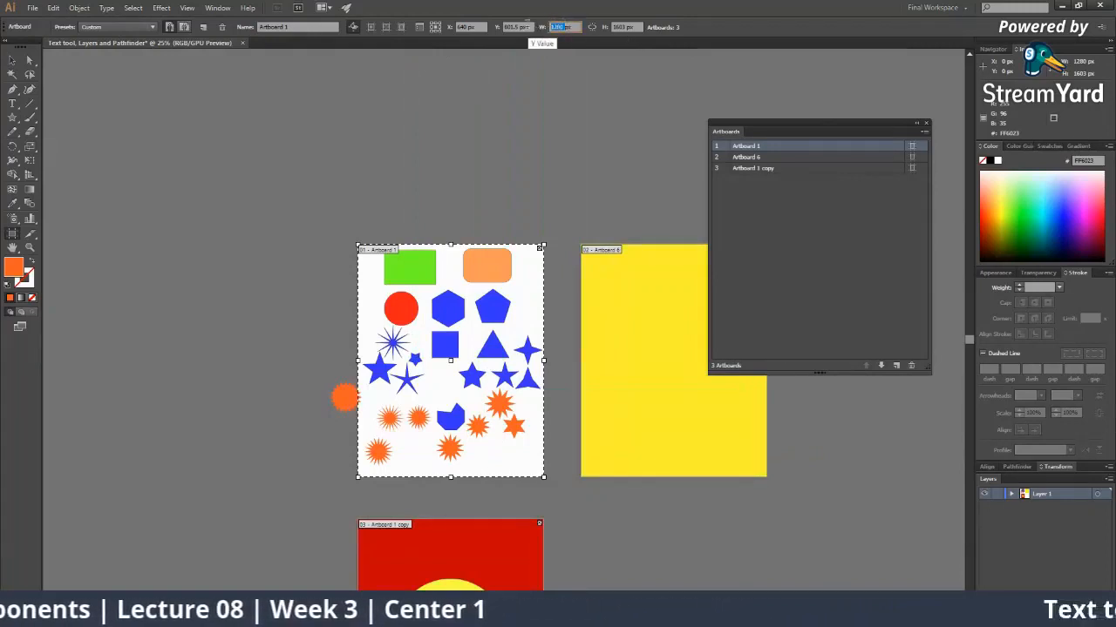
pyautogui.press('BackSpace')
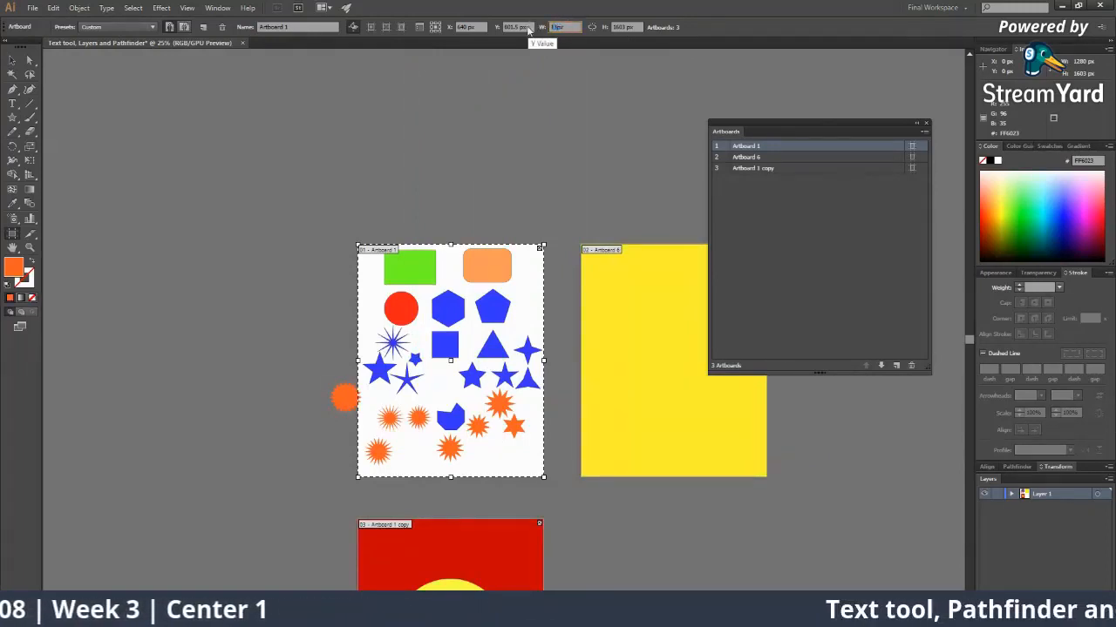
pyautogui.write('1350')
pyautogui.press('Return')
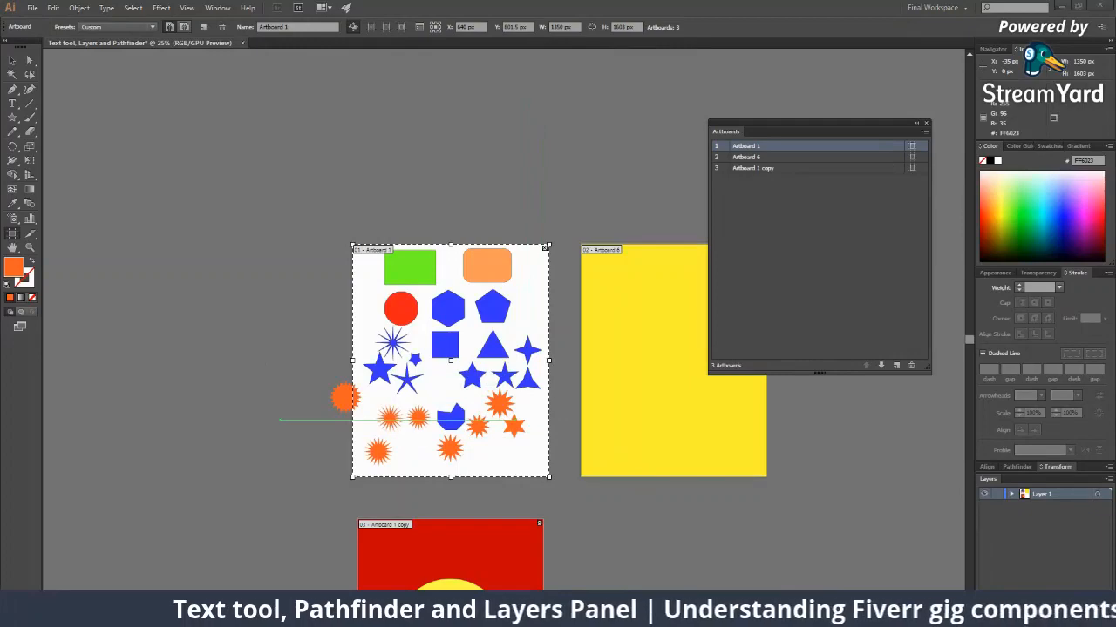
# Switch to StreamYard and show the viewer's thank-you comment, followed by the one about the file option.
pyautogui.click(1061, 6)
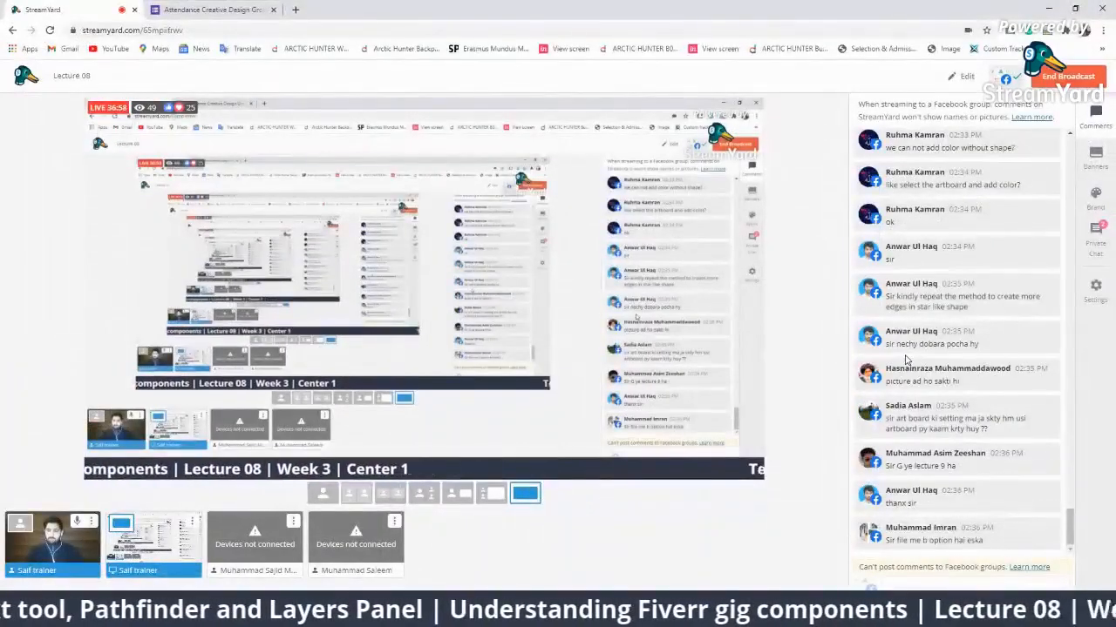
pyautogui.moveTo(970, 544)
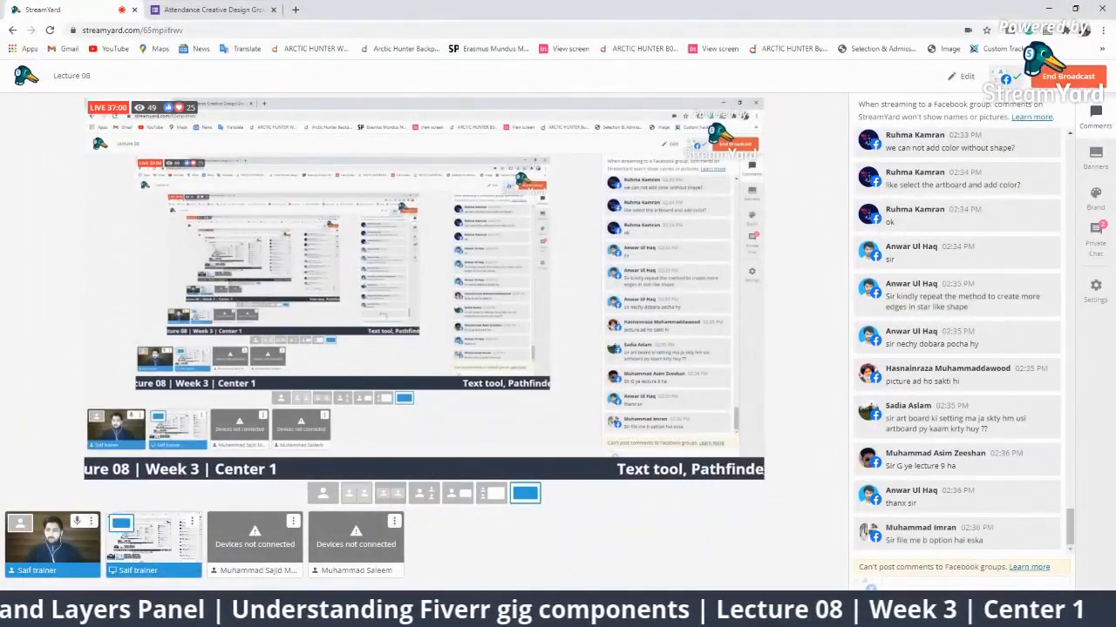
pyautogui.click(993, 538)
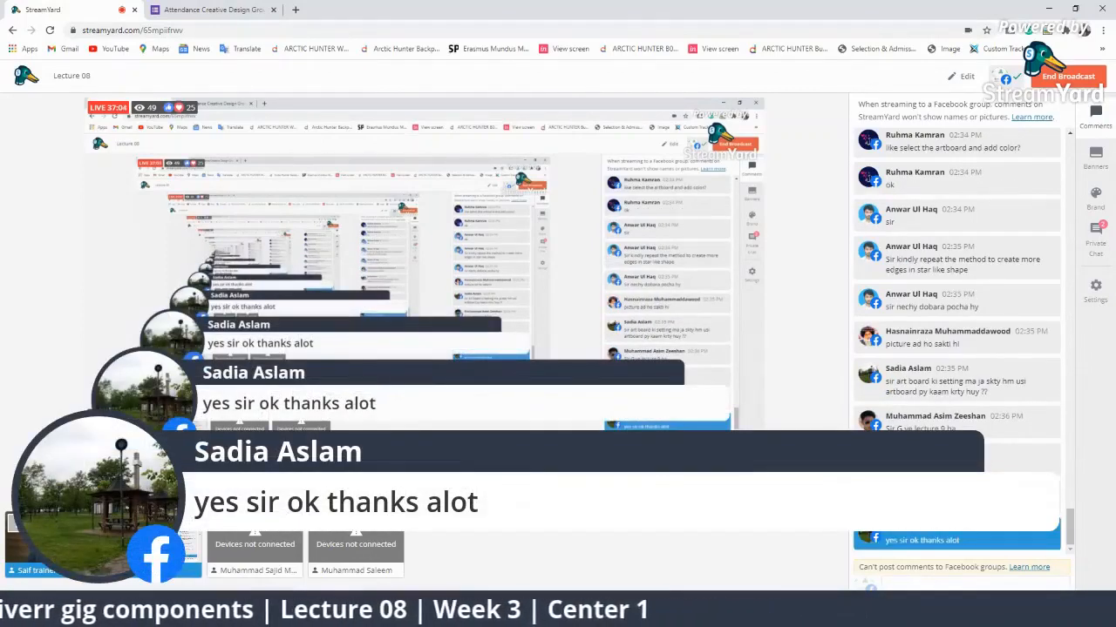
pyautogui.click(993, 499)
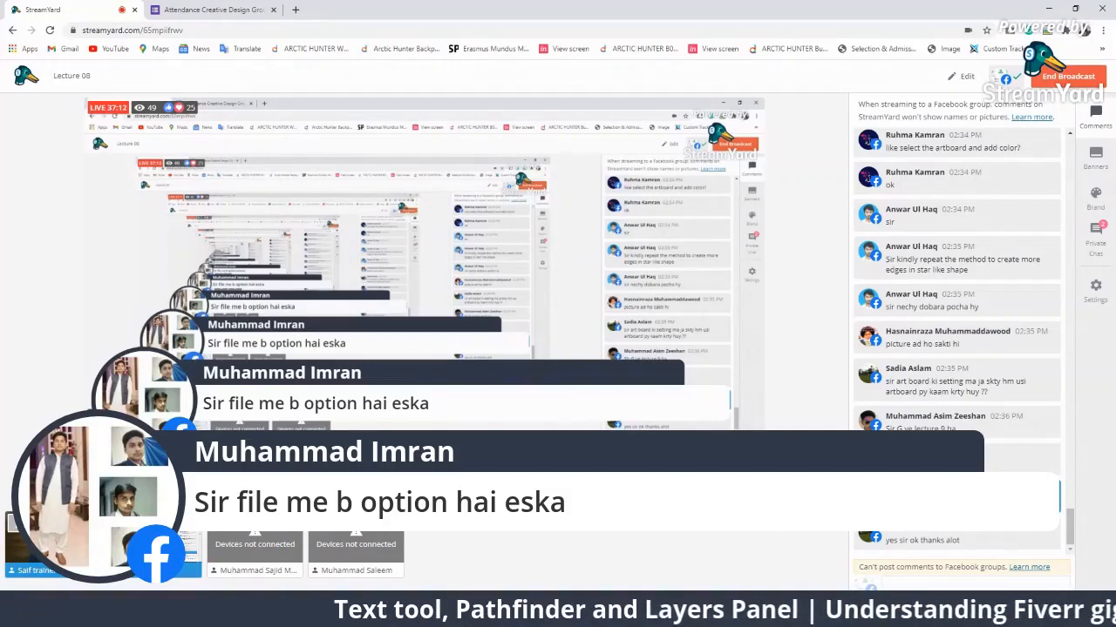
# Switch to Illustrator and view the settings for creating a new document, then cancel.
pyautogui.hotkey('alt', 'Tab')
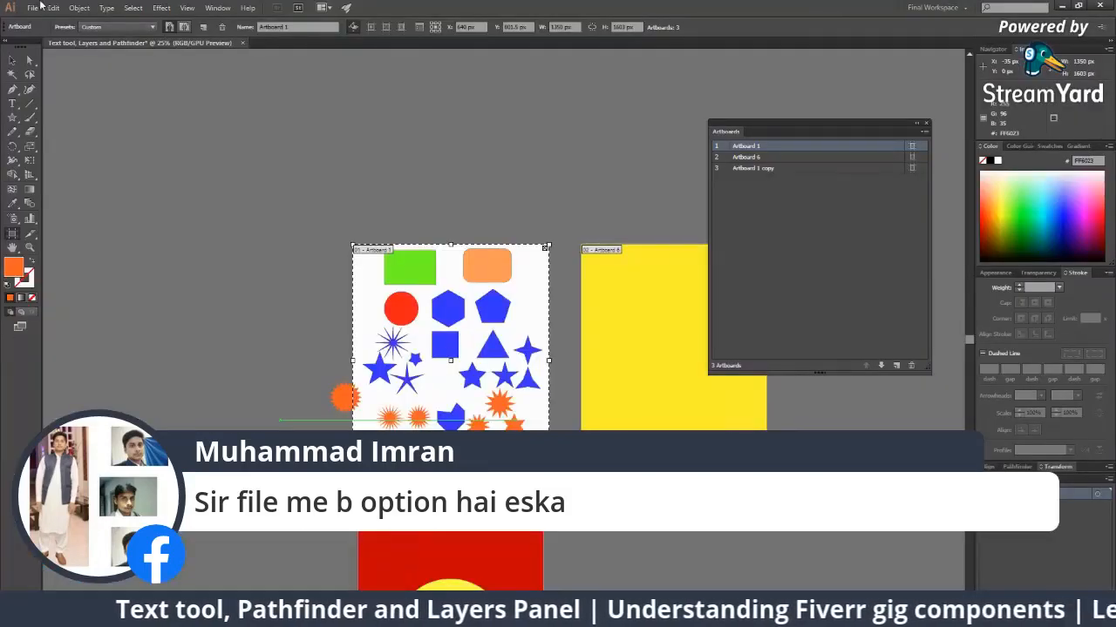
pyautogui.click(32, 7)
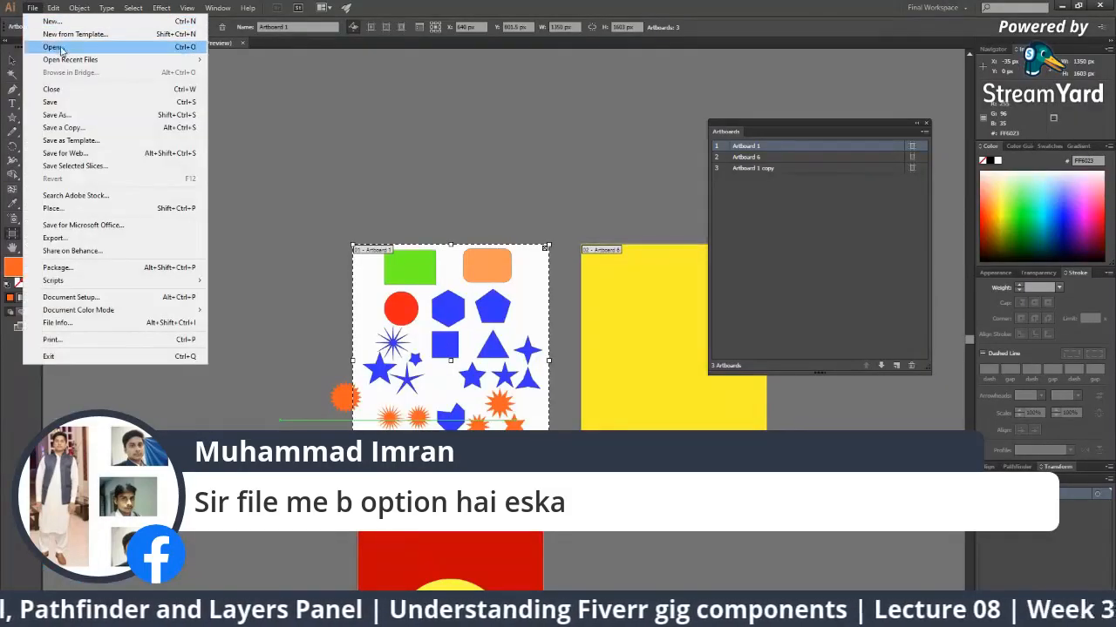
pyautogui.click(53, 21)
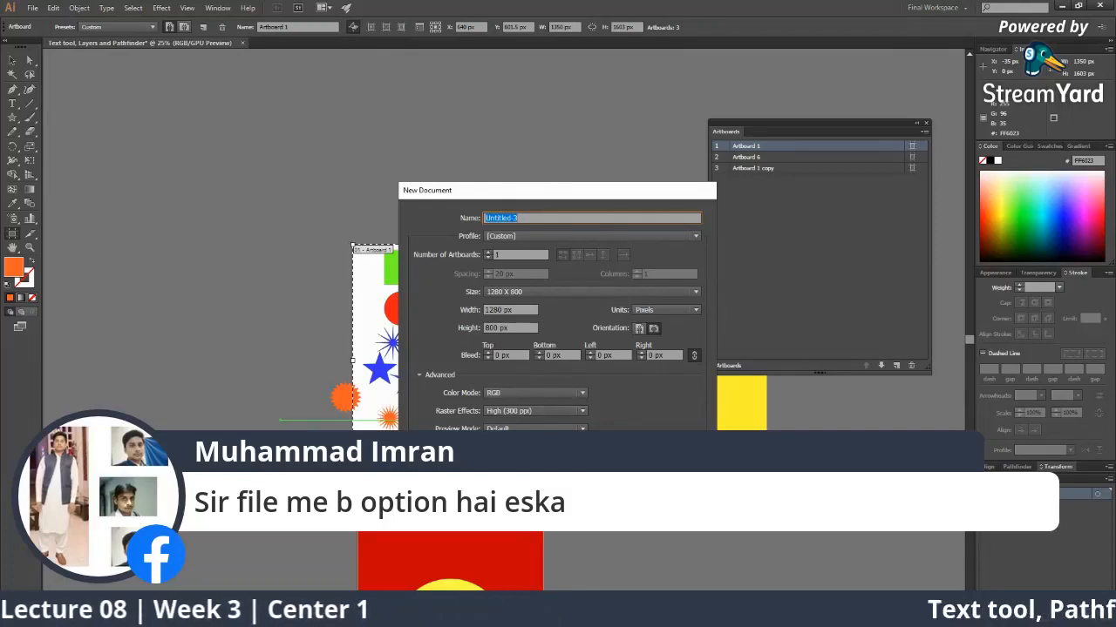
pyautogui.press('Escape')
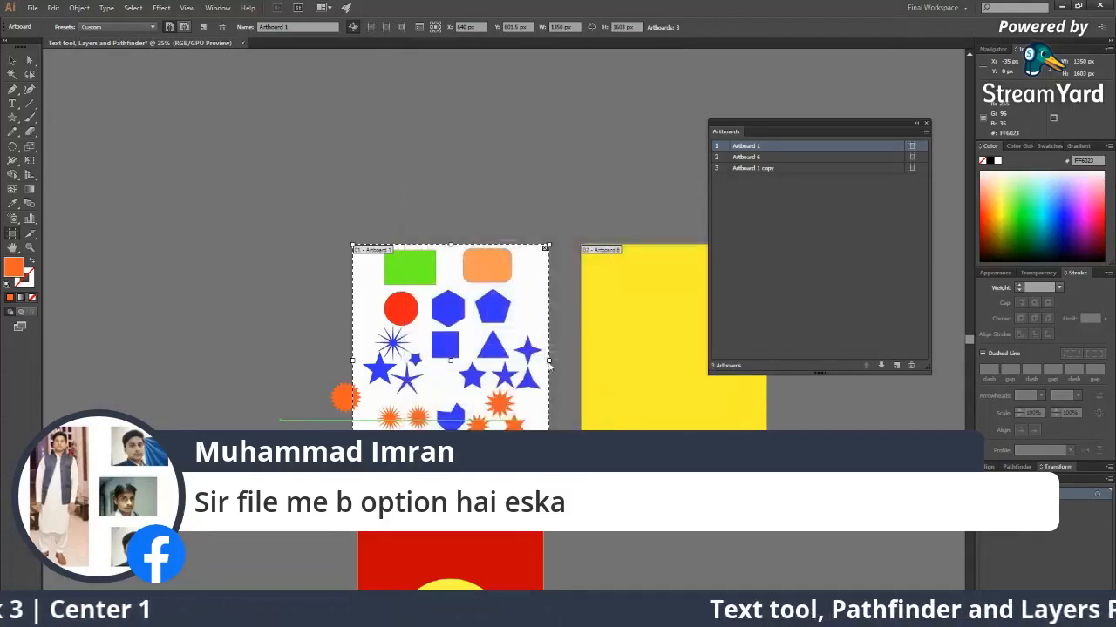
# Move the yellow background off Artboard 6 and place the blue pentagon there, centred horizontally and enlarged to about 714 × 679 px.
pyautogui.press('z')
pyautogui.keyDown('alt'); pyautogui.click(518, 358); pyautogui.keyUp('alt')
pyautogui.click(518, 357)
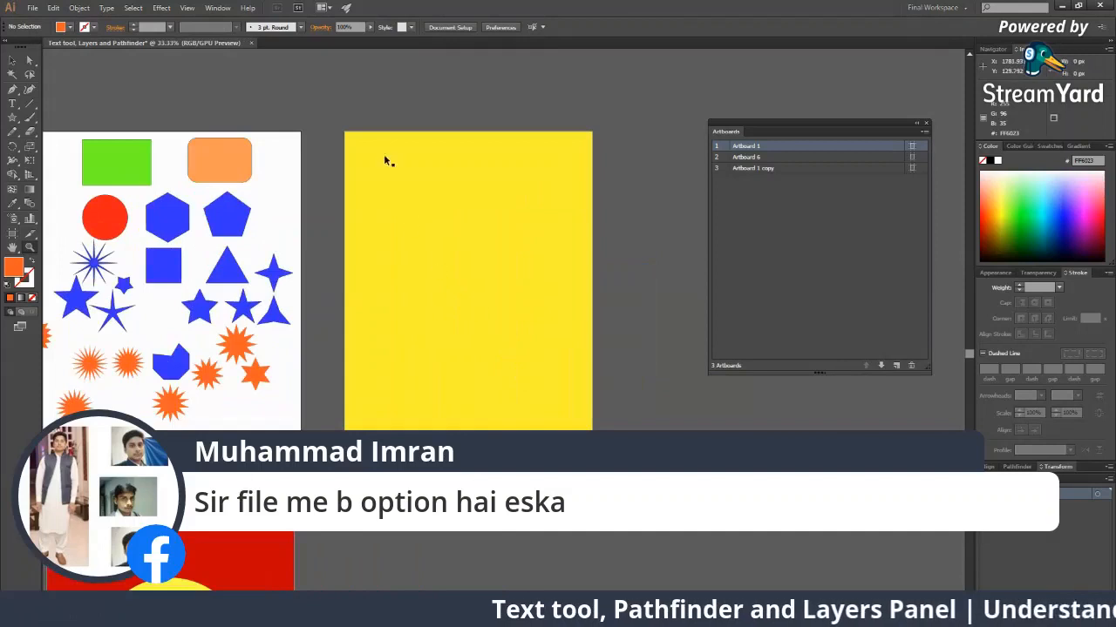
pyautogui.press('v')
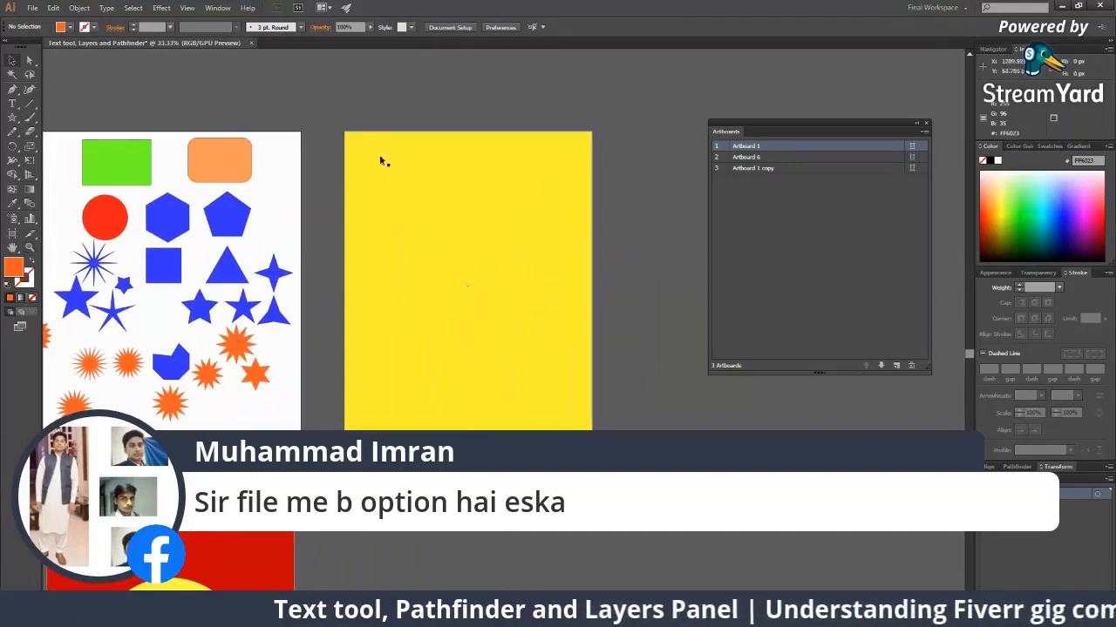
pyautogui.moveTo(399, 174); pyautogui.dragTo(861, 433)
pyautogui.click(540, 398)
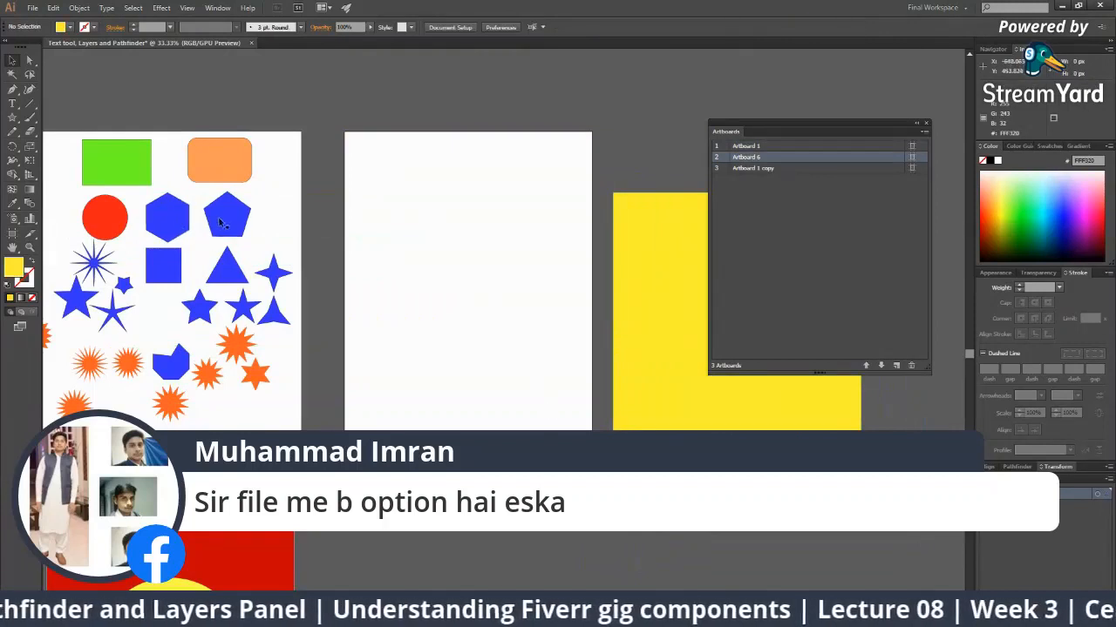
pyautogui.moveTo(222, 223); pyautogui.dragTo(538, 339)
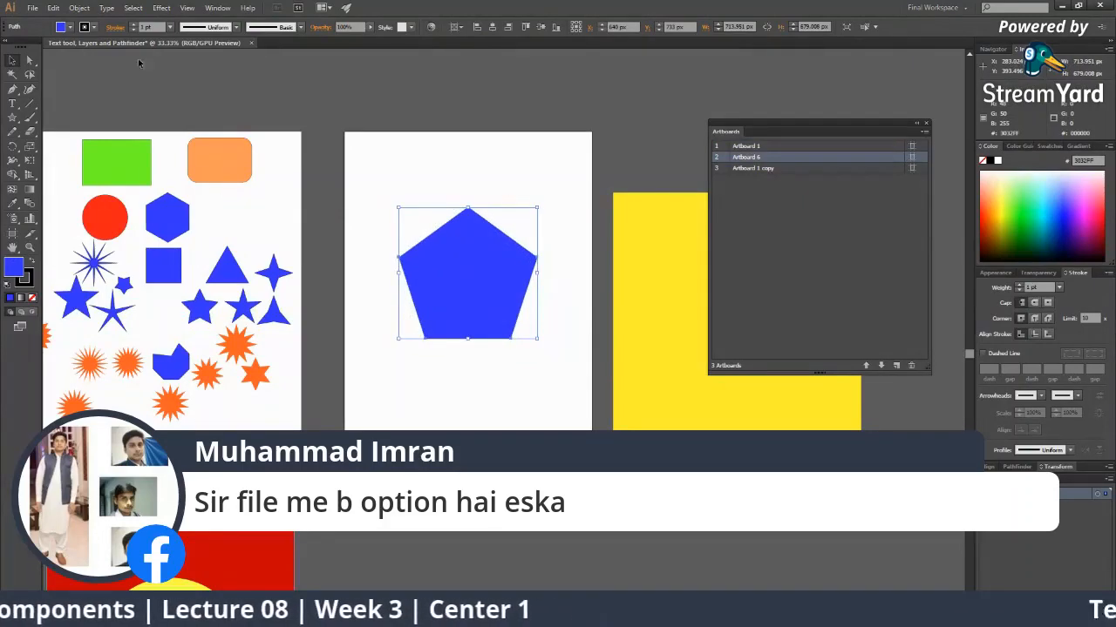
# Start a Save for Web export of Artboard 6 with the format set to JPEG, and preview the blue pentagon.
pyautogui.click(10, 7)
pyautogui.click(32, 7)
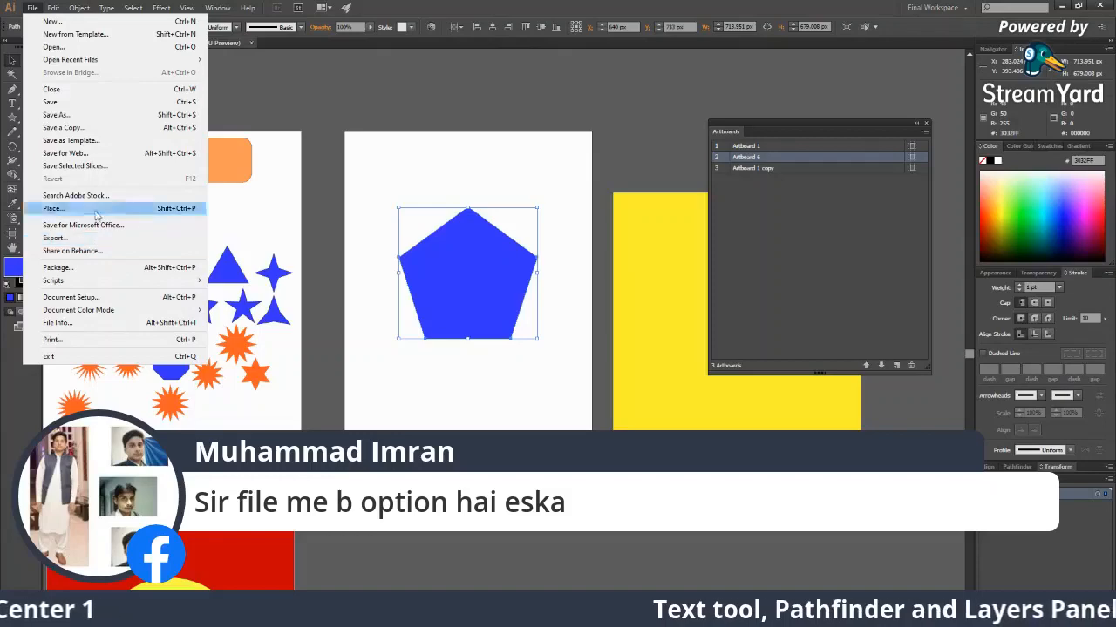
pyautogui.click(65, 152)
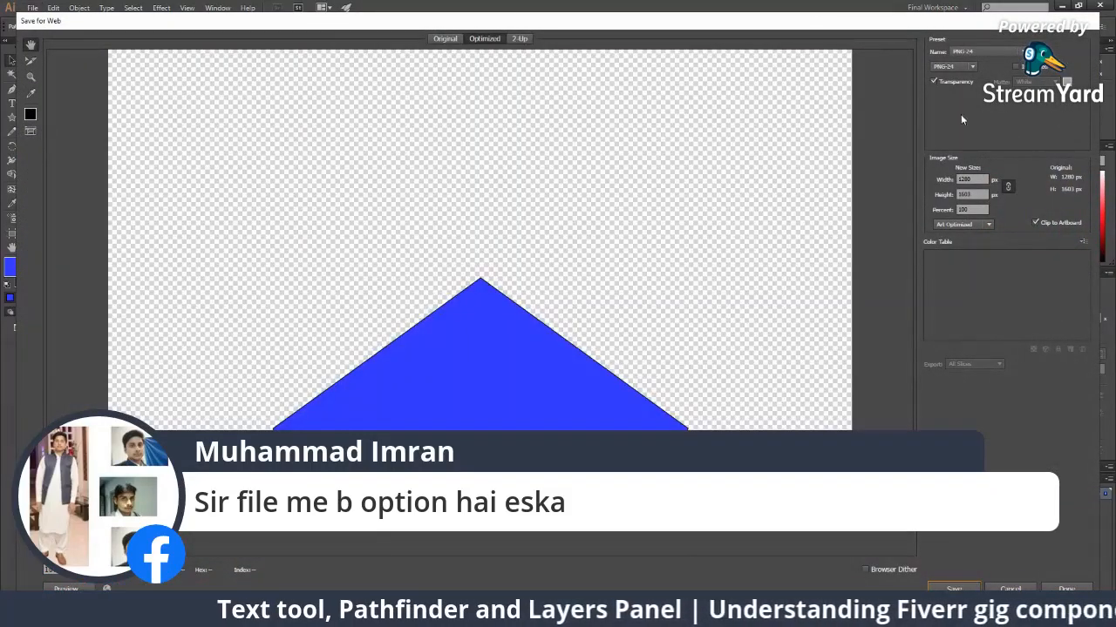
pyautogui.click(954, 67)
pyautogui.click(950, 79)
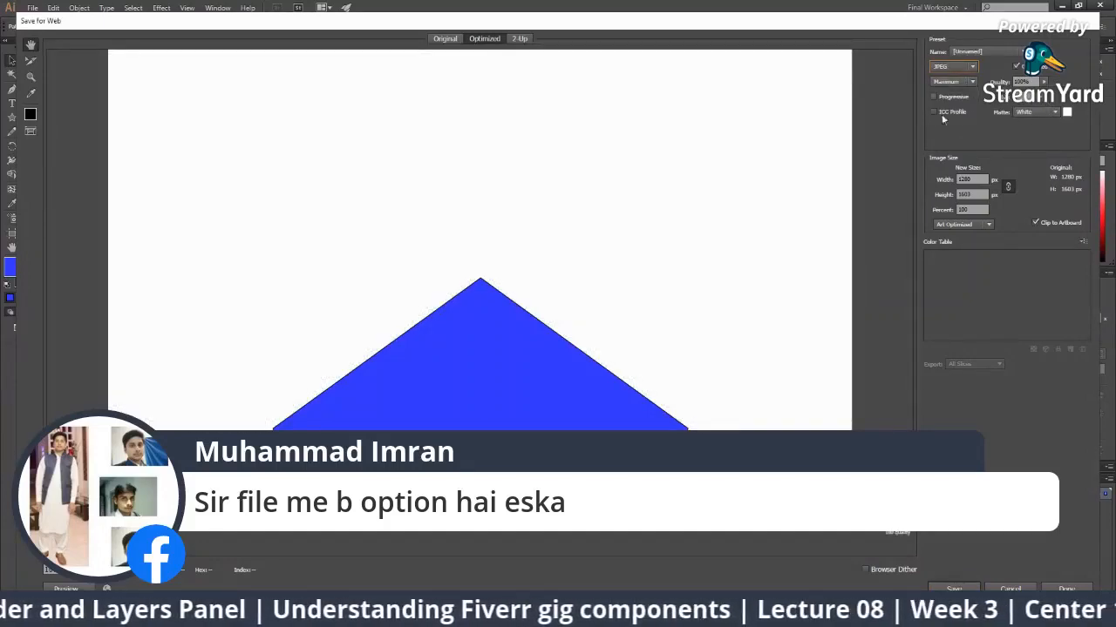
pyautogui.press('z')
pyautogui.keyDown('alt'); pyautogui.click(518, 300); pyautogui.keyUp('alt')
pyautogui.moveTo(524, 302); pyautogui.dragTo(531, 291)
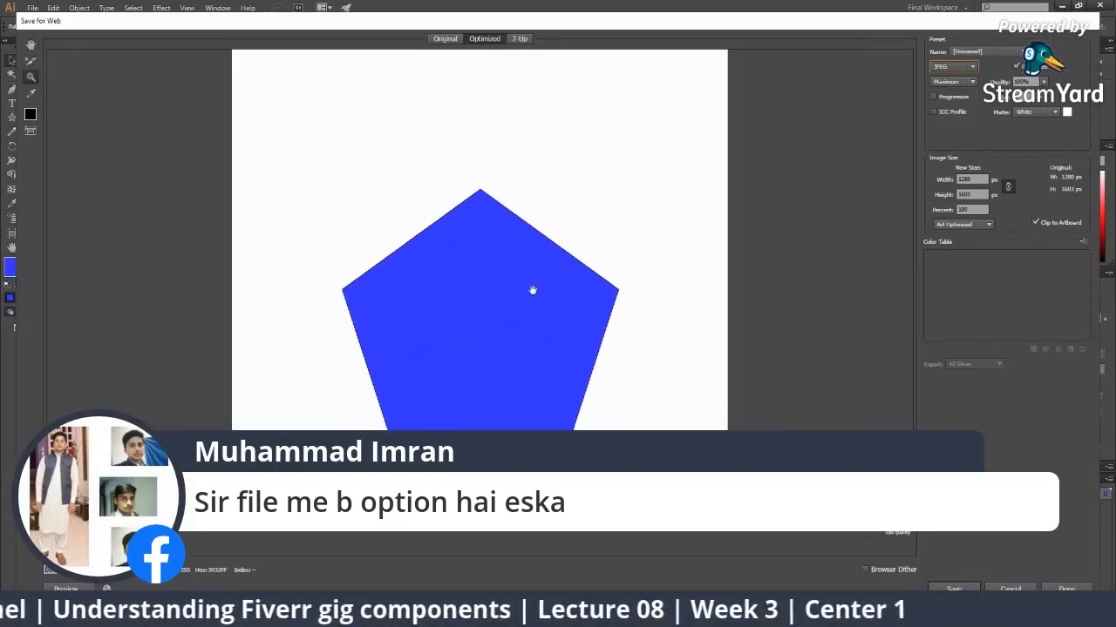